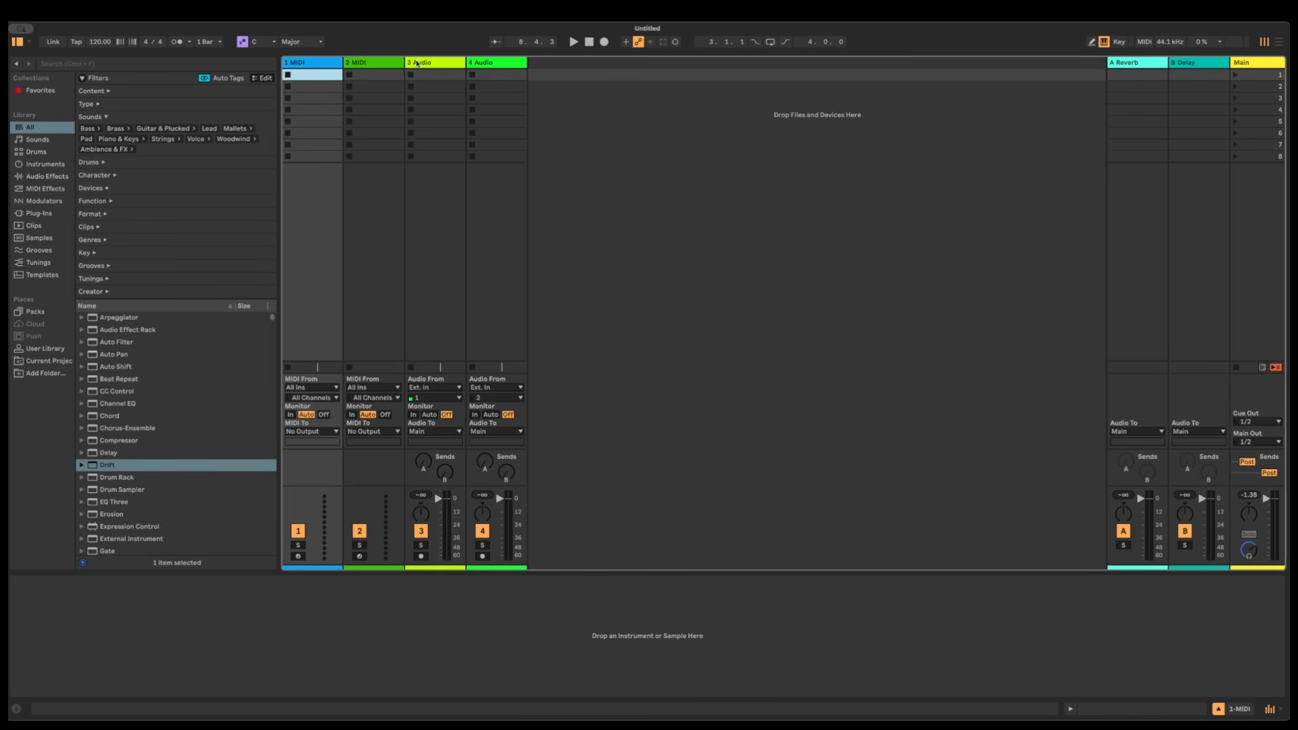
Delete the two audio tracks, 3 Audio and 4 Audio, from the set
{"action": "left_click", "coordinate": [420, 64]}
{"action": "left_click", "coordinate": [497, 65]}
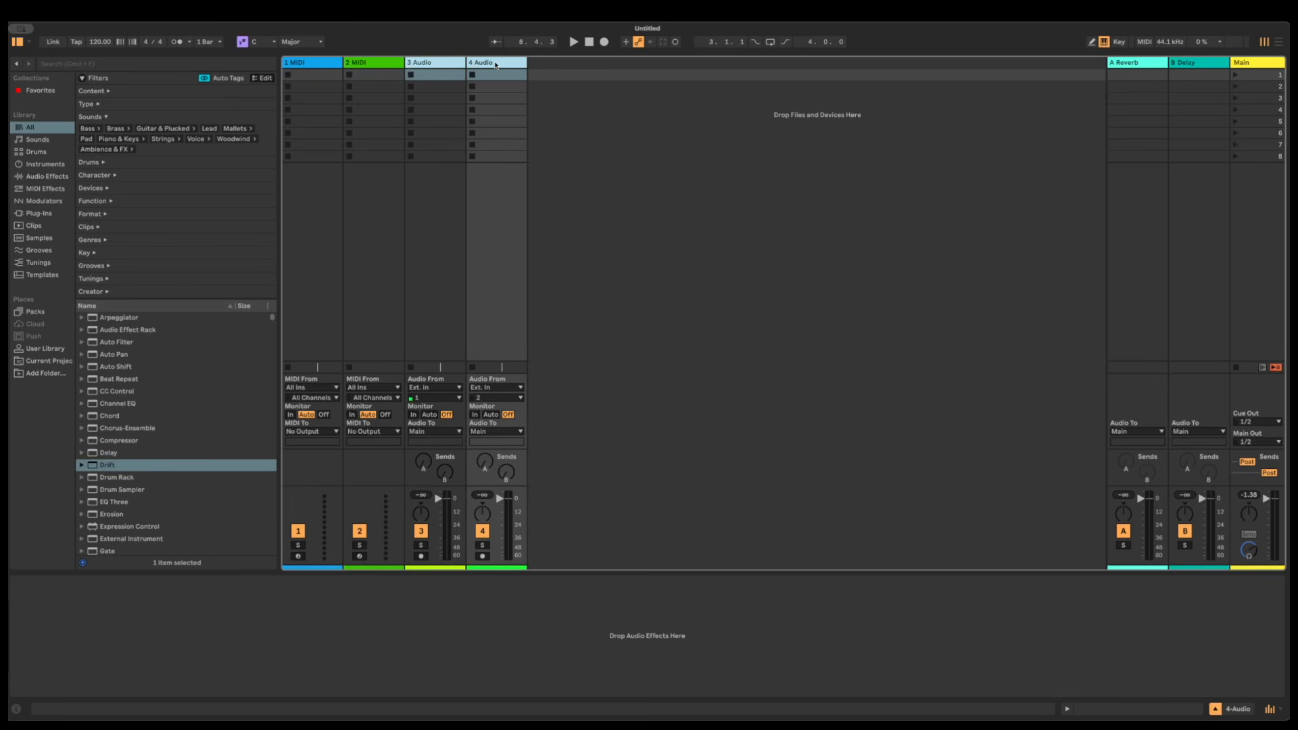
{"action": "key", "text": "Delete"}
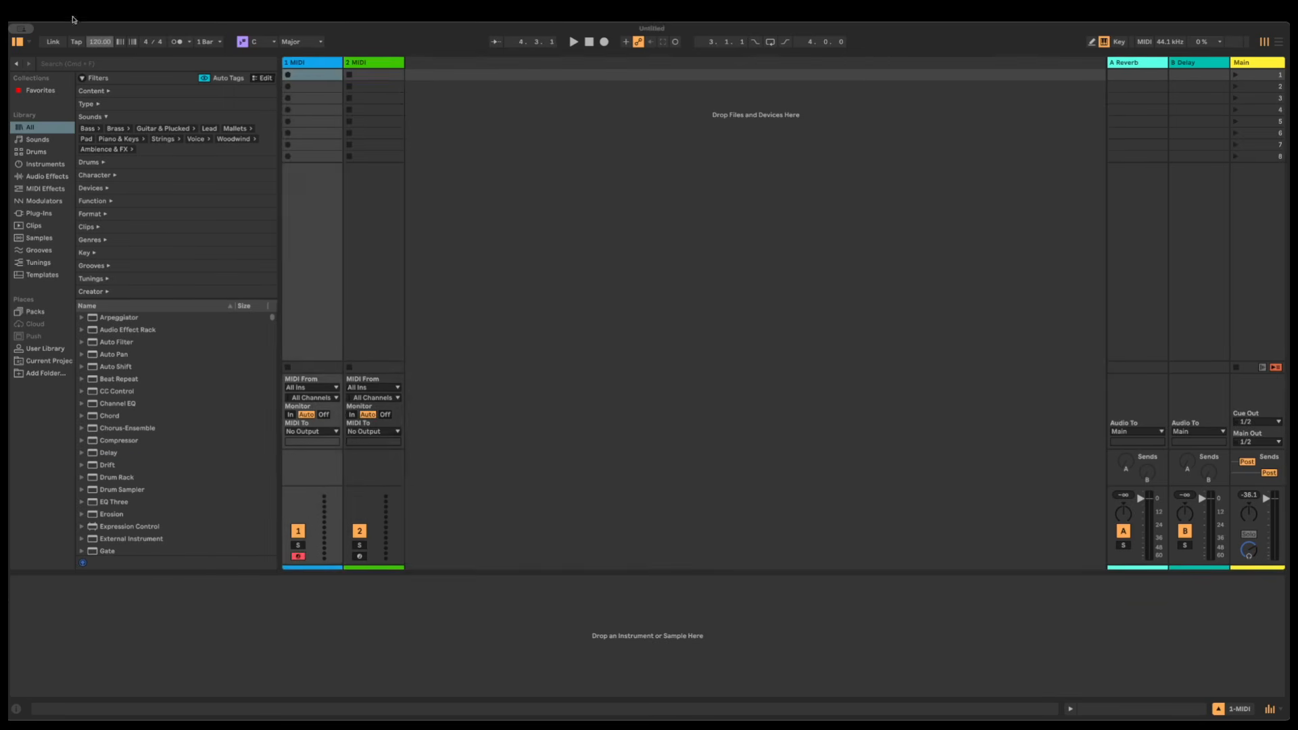
Set the project tempo to 126 BPM
{"action": "left_click", "coordinate": [96, 42]}
{"action": "key", "text": "BackSpace"}
{"action": "type", "text": "126"}
{"action": "key", "text": "Return"}
Search the library for "grand piano" and load Grand Piano.adg onto the first MIDI track
{"action": "key", "text": "super+f"}
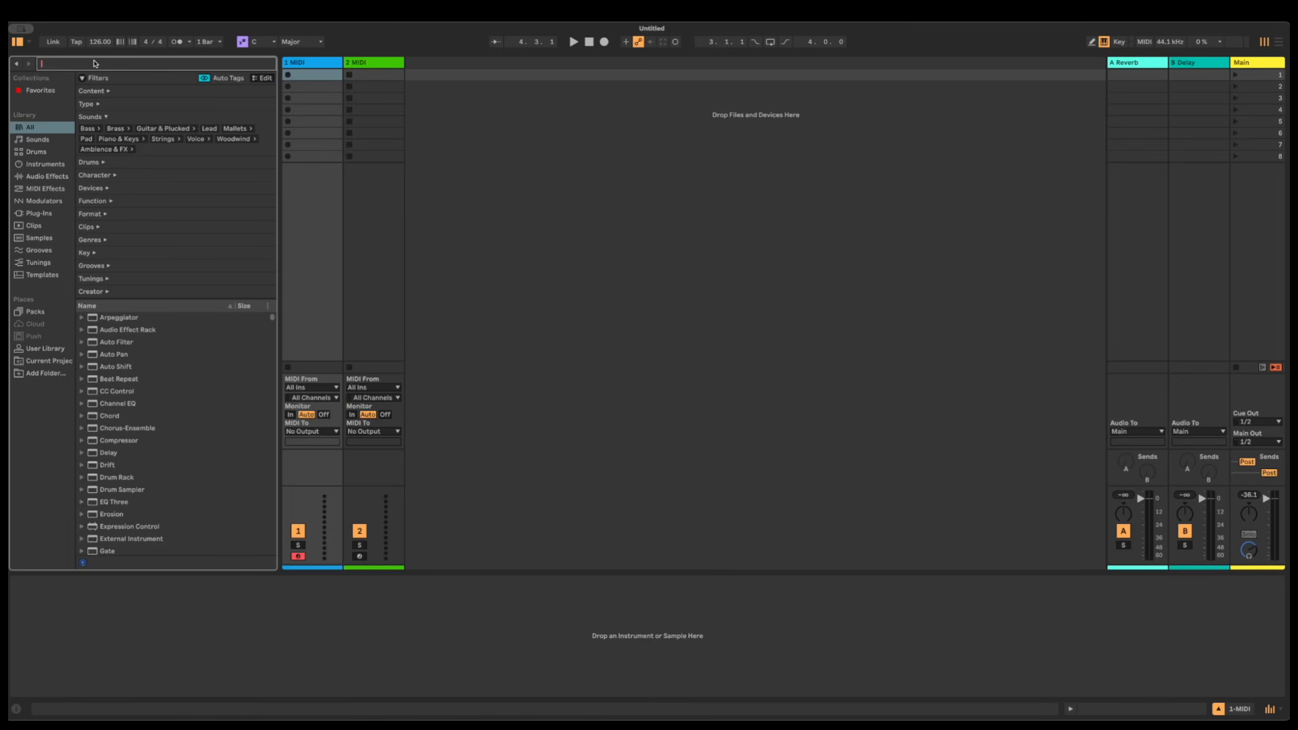
{"action": "type", "text": "gran"}
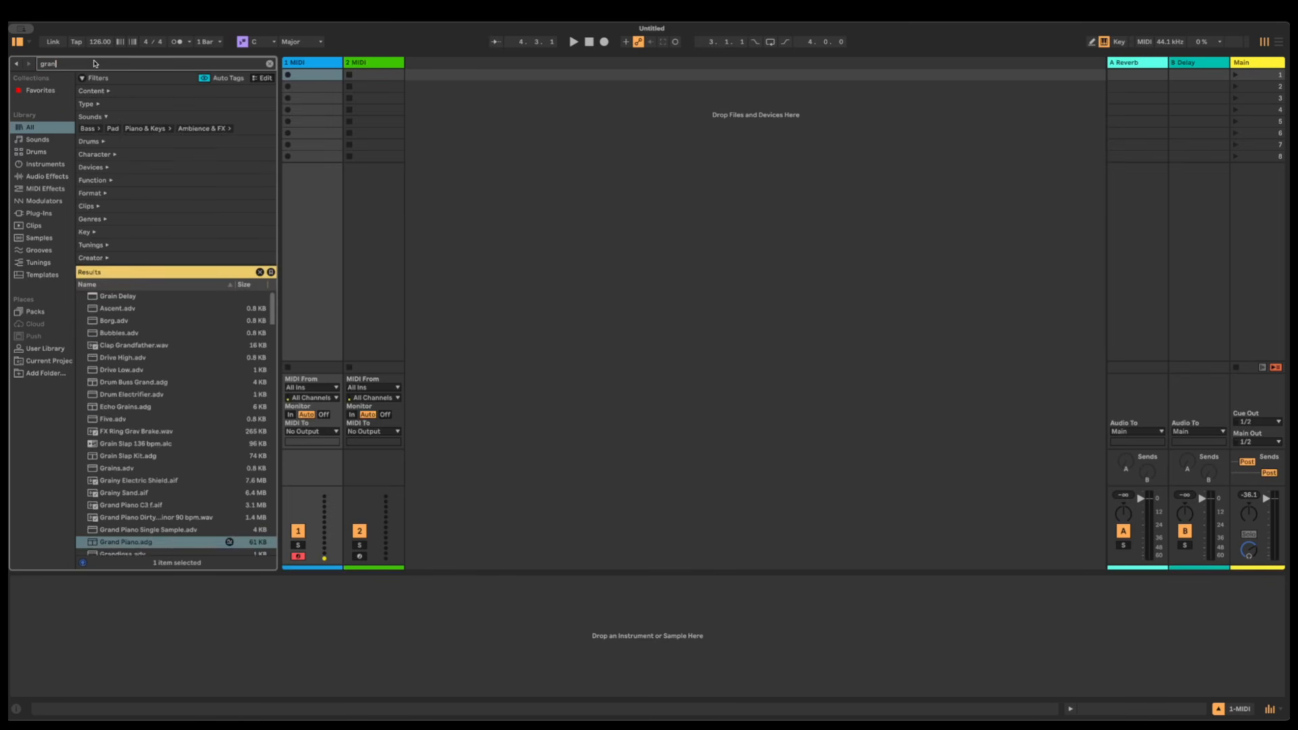
{"action": "type", "text": "d piano"}
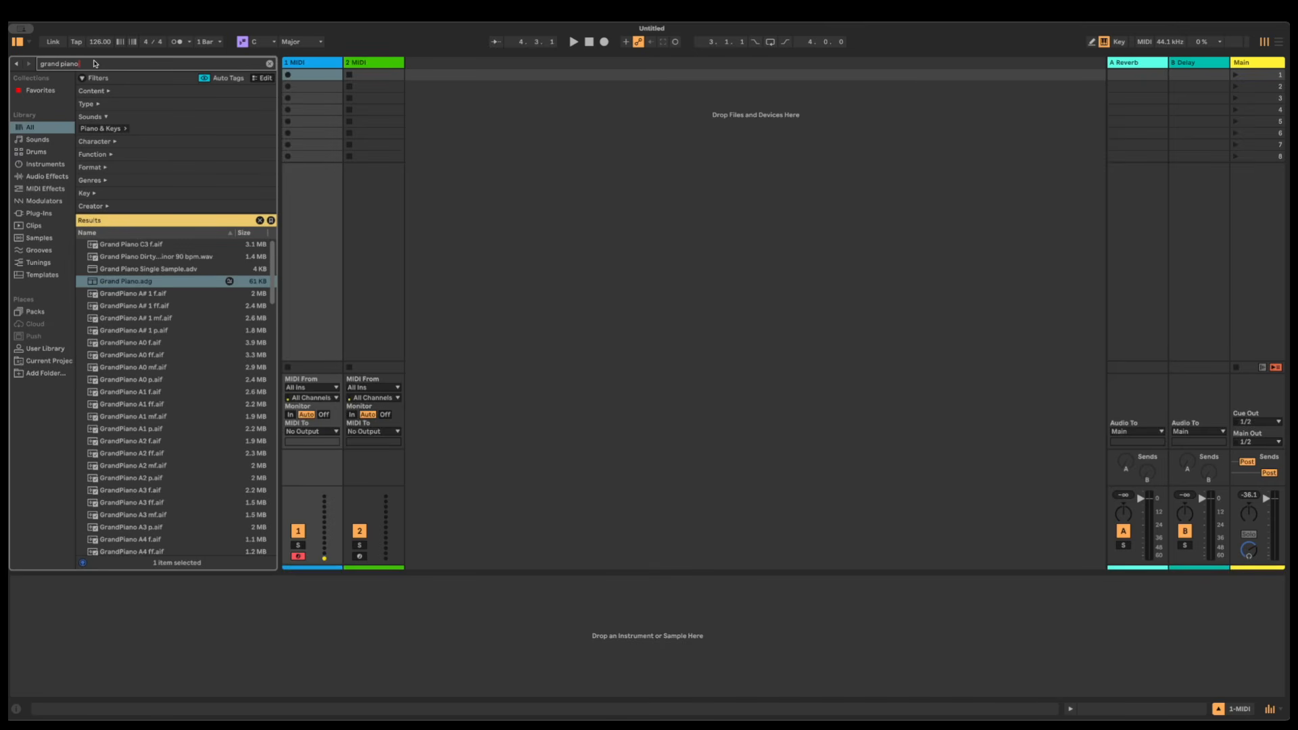
{"action": "left_click", "coordinate": [148, 283]}
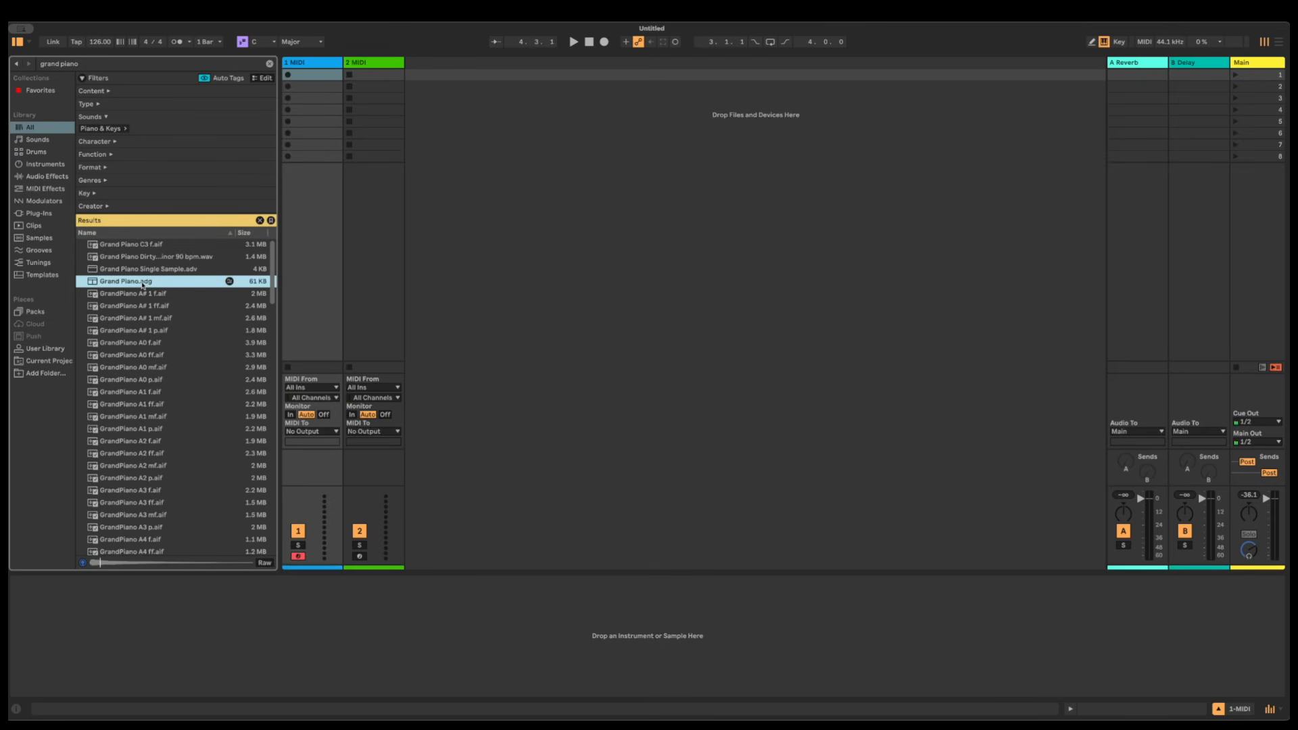
{"action": "left_click_drag", "start_coordinate": [146, 282], "coordinate": [303, 73]}
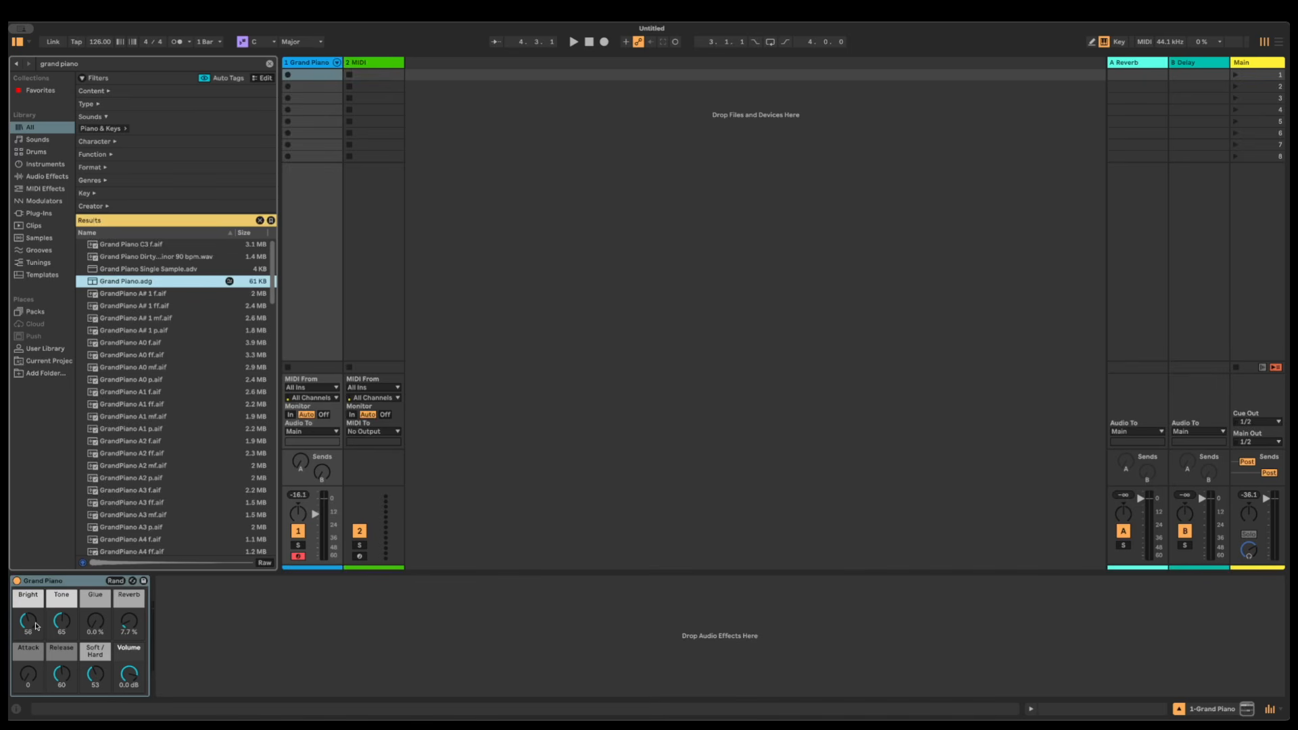
Set the Grand Piano's Bright and Tone to 127, Glue to 37 %, and Soft/Hard to 127
{"action": "left_click", "coordinate": [37, 625]}
{"action": "left_click_drag", "start_coordinate": [35, 619], "coordinate": [61, 574]}
{"action": "left_click", "coordinate": [61, 622]}
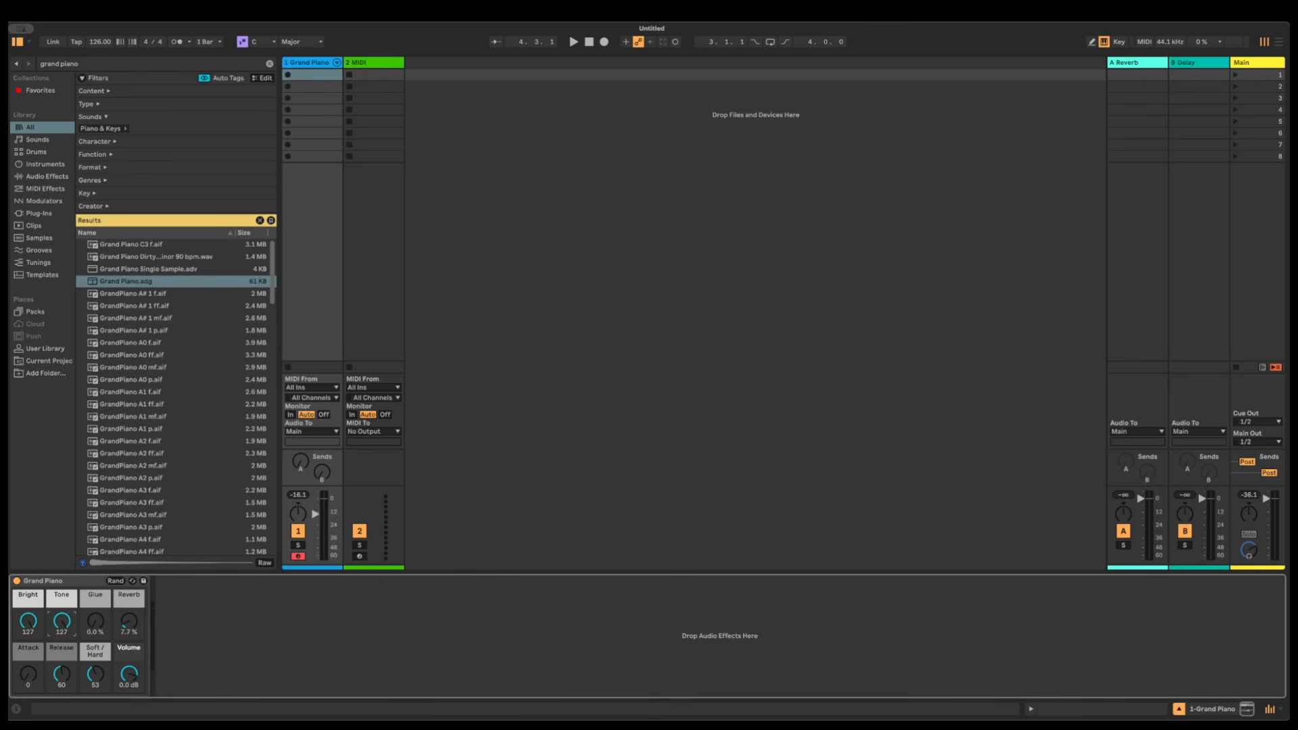
{"action": "left_click", "coordinate": [96, 620]}
{"action": "left_click_drag", "start_coordinate": [99, 627], "coordinate": [99, 605]}
{"action": "left_click_drag", "start_coordinate": [96, 677], "coordinate": [96, 629]}
Create a two-bar clip in the Grand Piano track's first slot, paste the copied chord notes into it and fold the note view
{"action": "double_click", "coordinate": [304, 75]}
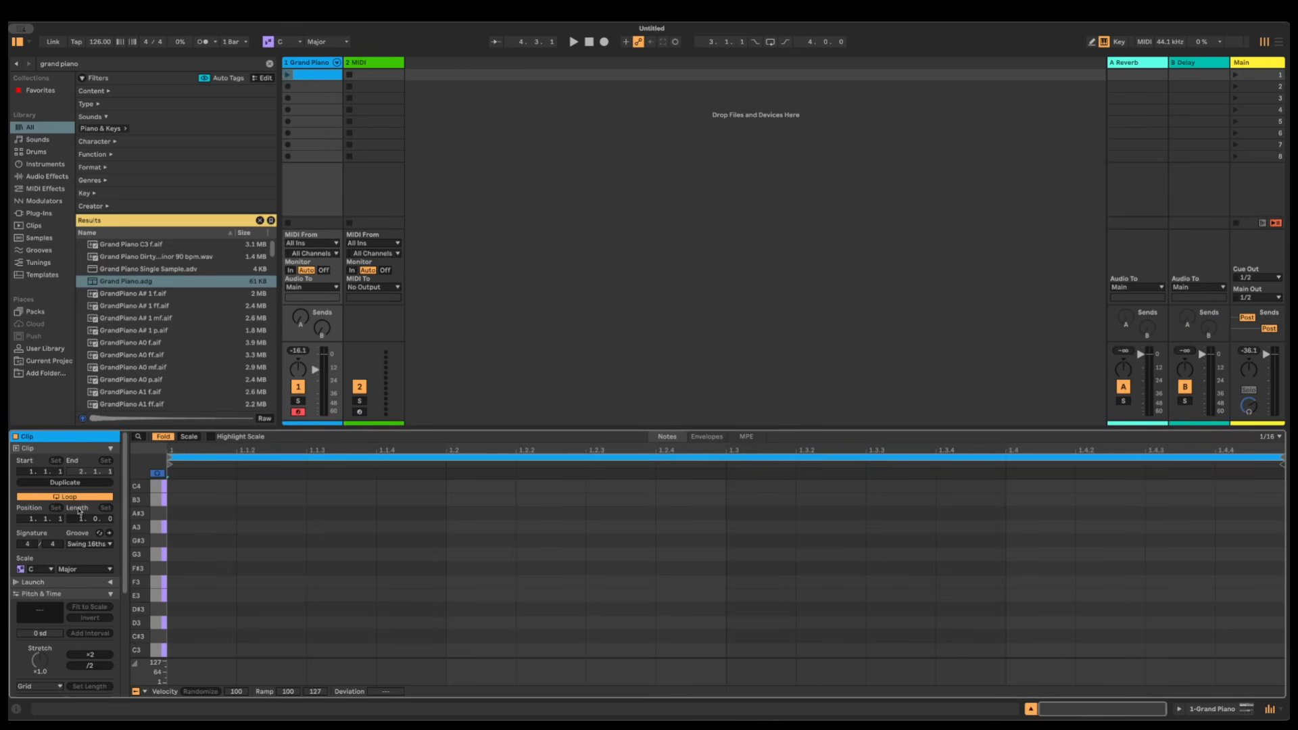
{"action": "type", "text": "2"}
{"action": "key", "text": "Return"}
{"action": "key", "text": "ctrl+v"}
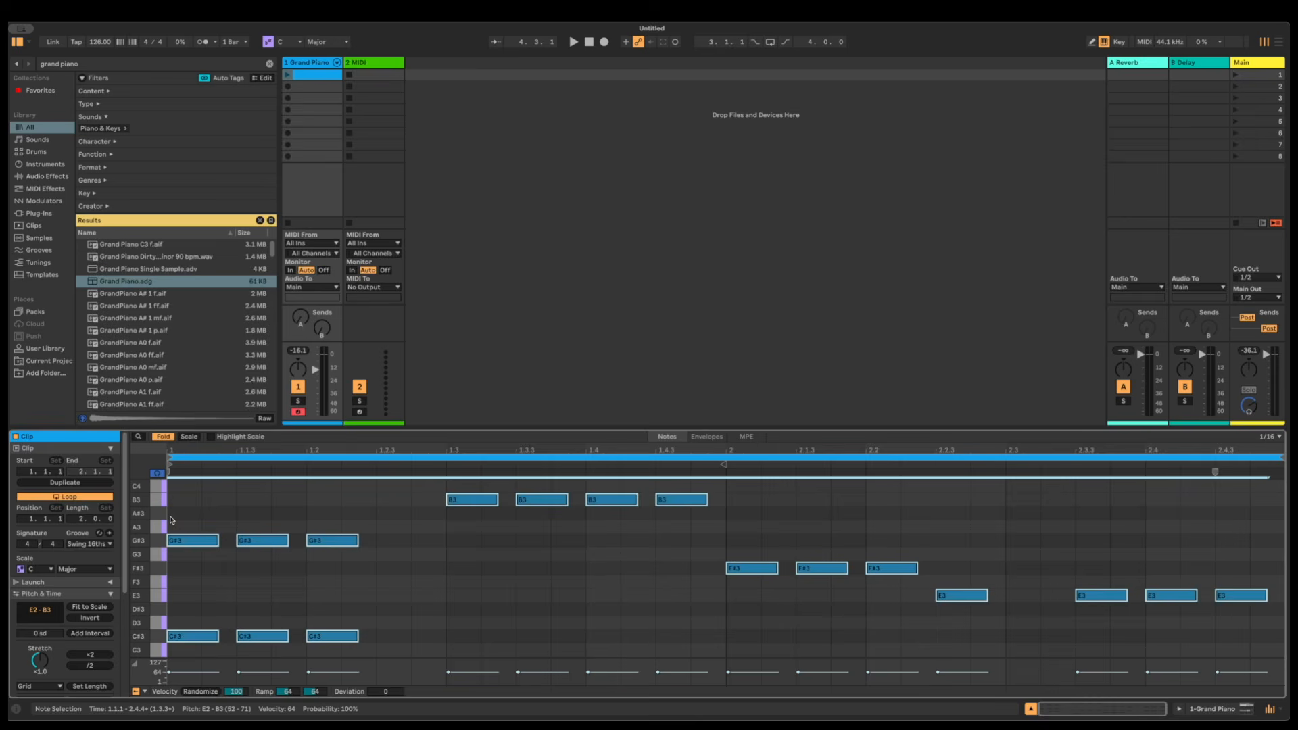
{"action": "left_click", "coordinate": [164, 438]}
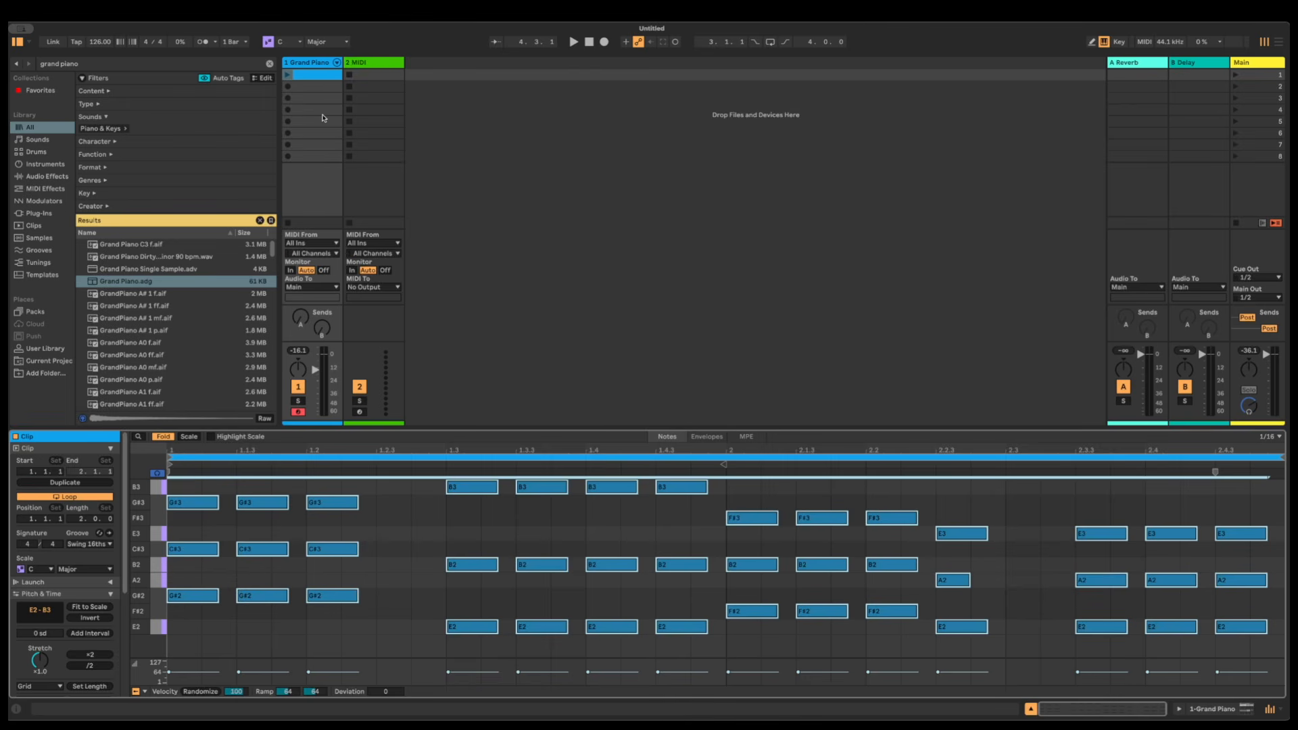
Duplicate the Grand Piano track and load Fez Keys.adg on the copy with Low Pass Reso at 0.80
{"action": "right_click", "coordinate": [309, 62]}
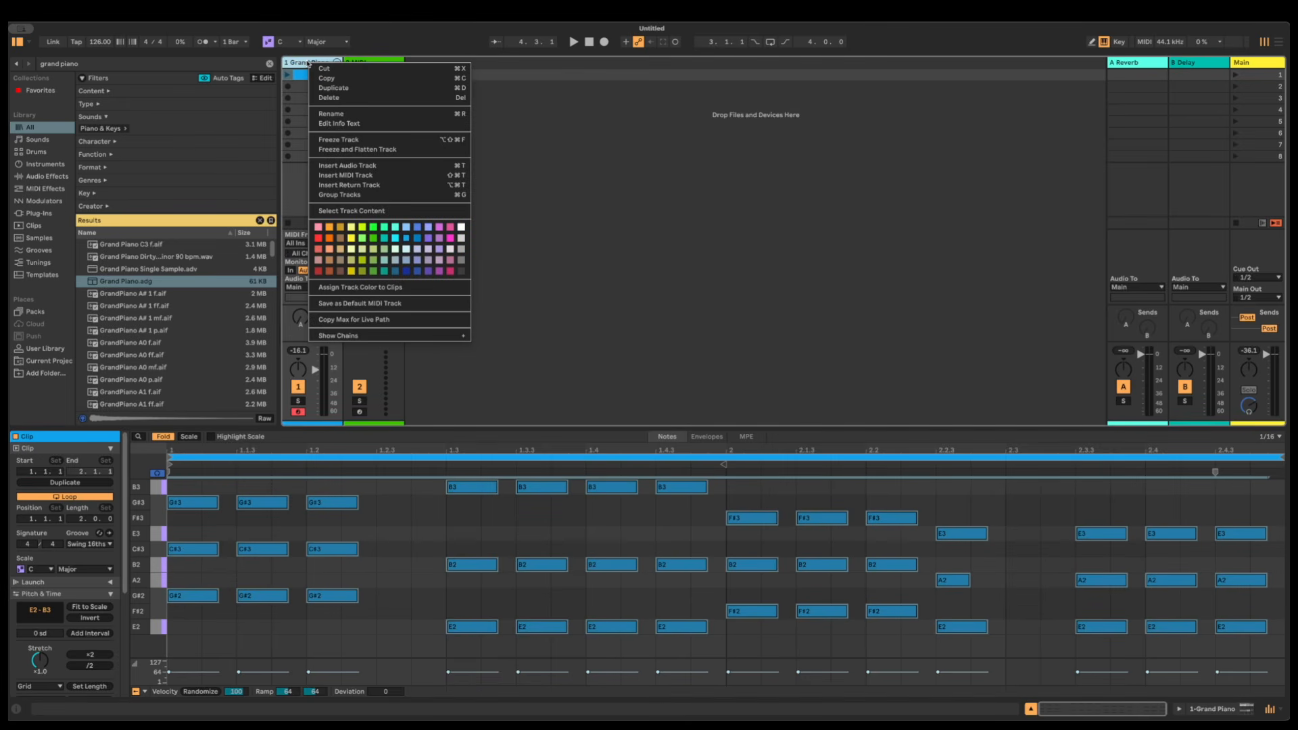
{"action": "left_click", "coordinate": [336, 89]}
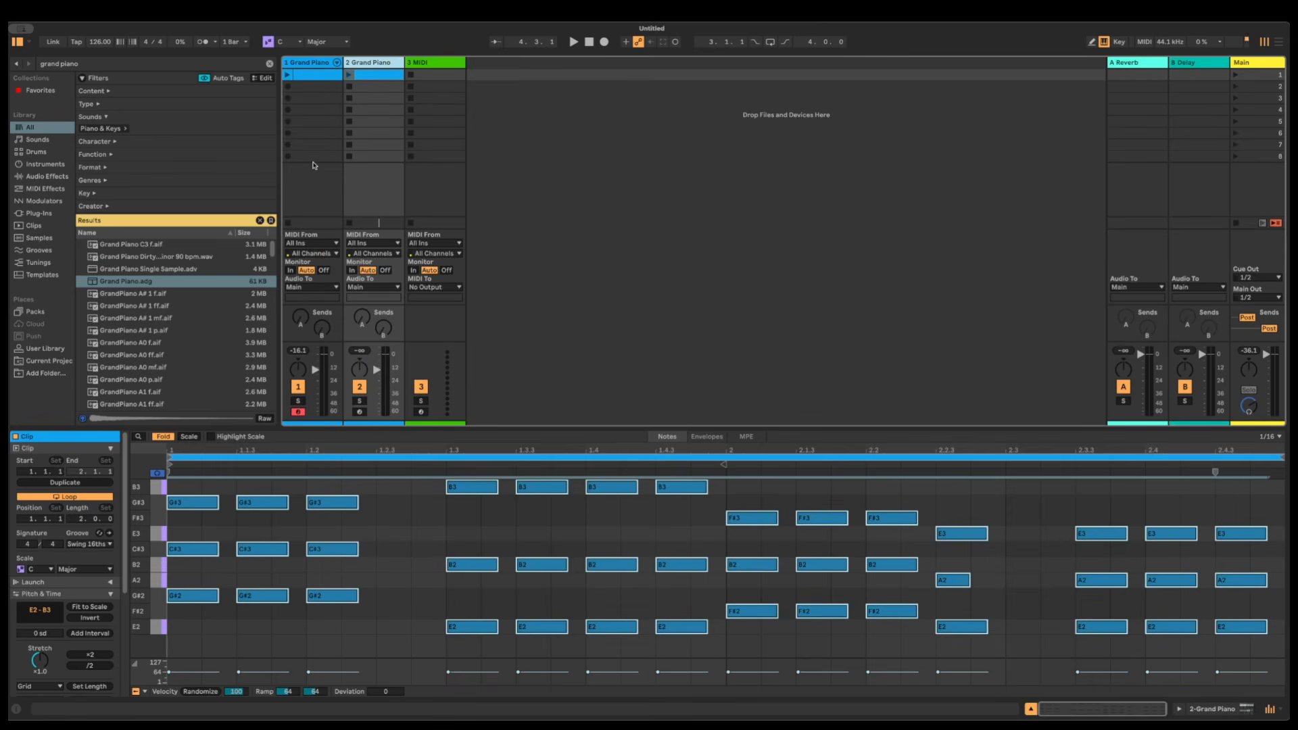
{"action": "key", "text": "ctrl+f"}
{"action": "type", "text": "fez"}
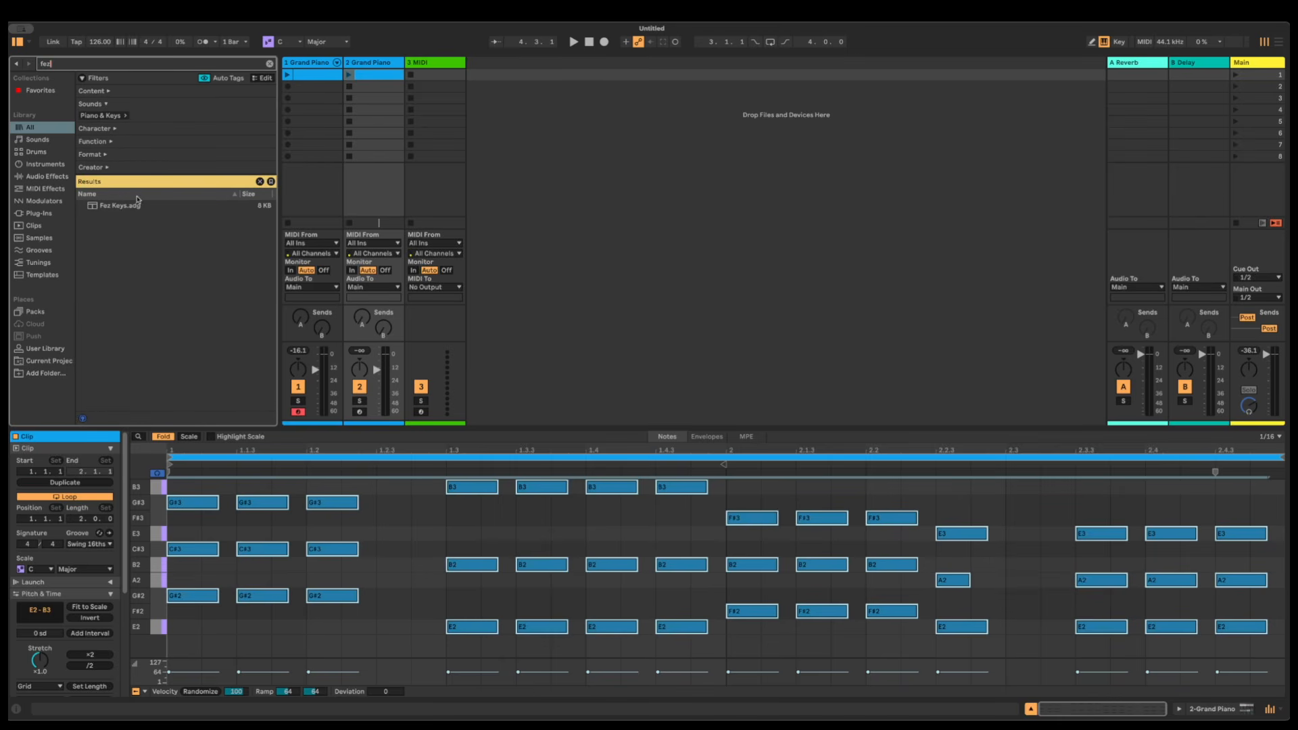
{"action": "left_click_drag", "start_coordinate": [115, 205], "coordinate": [382, 67]}
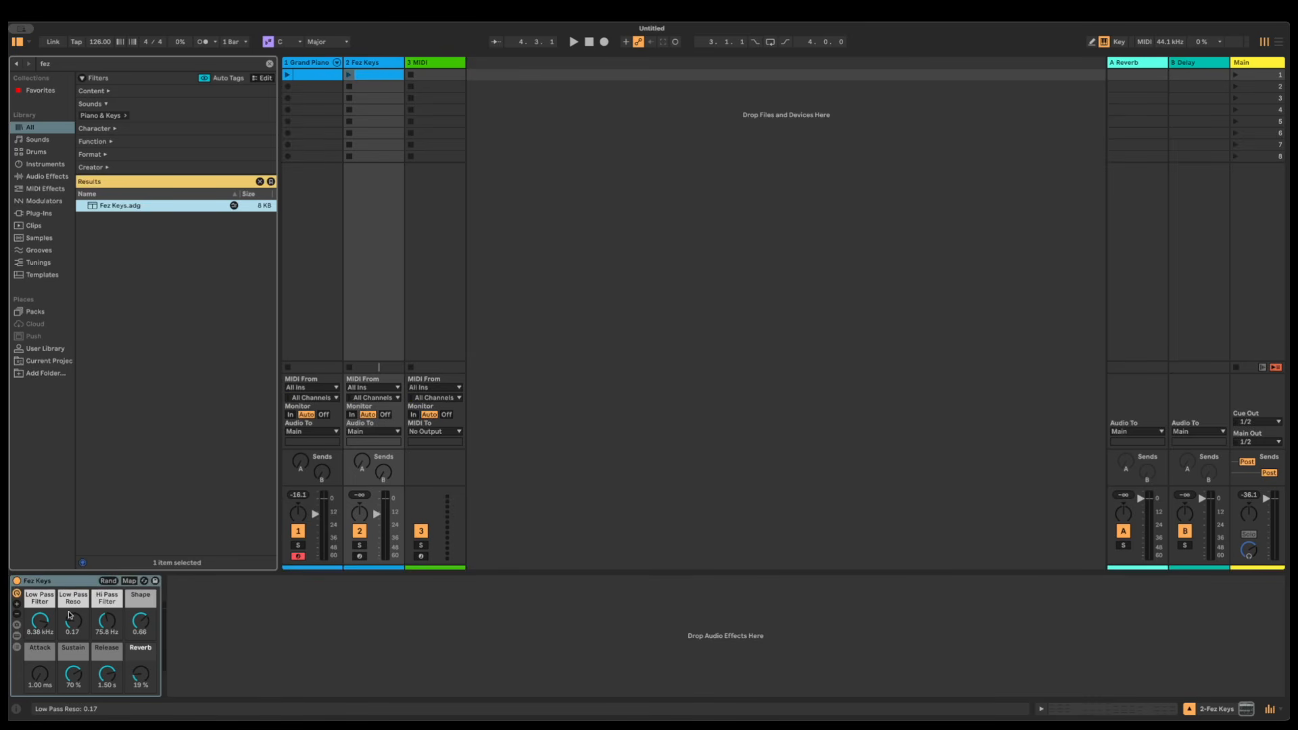
{"action": "left_click_drag", "start_coordinate": [73, 621], "coordinate": [73, 588]}
Duplicate the Fez Keys track and replace the copy's instrument with an empty Simpler
{"action": "left_click", "coordinate": [377, 64]}
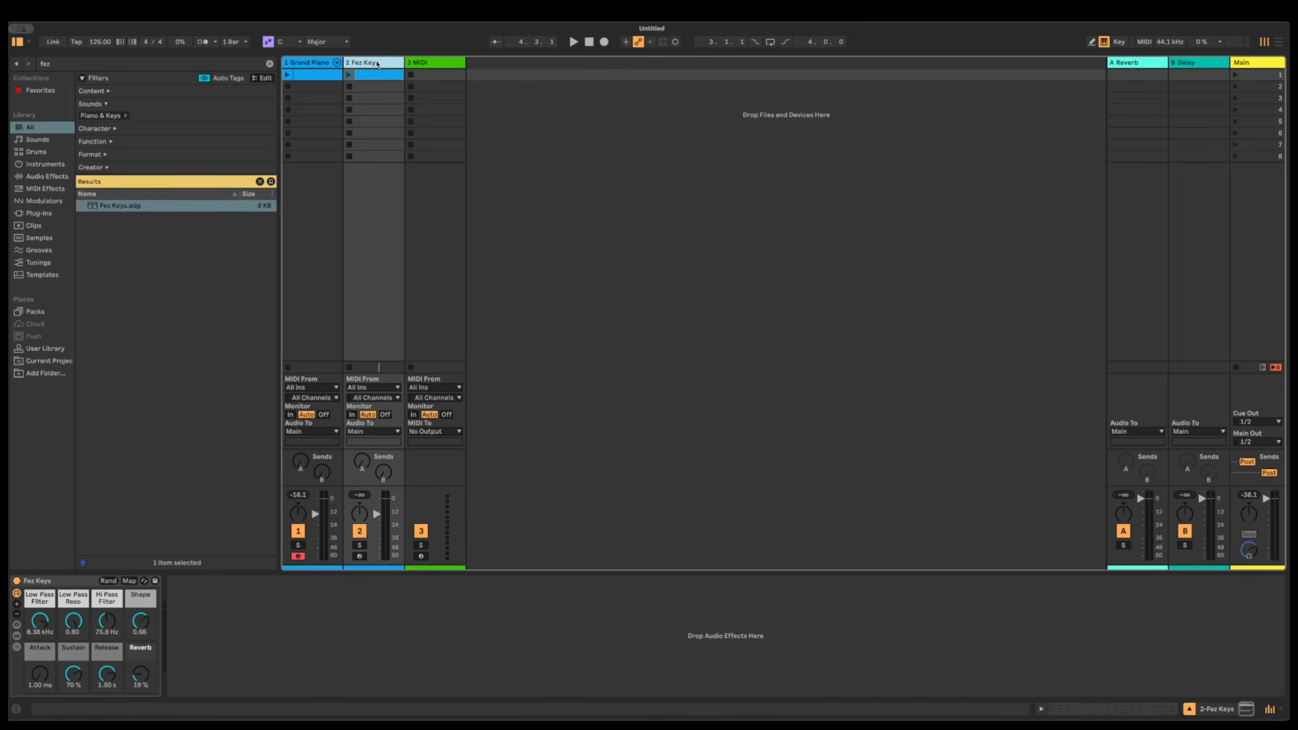
{"action": "key", "text": "ctrl+d"}
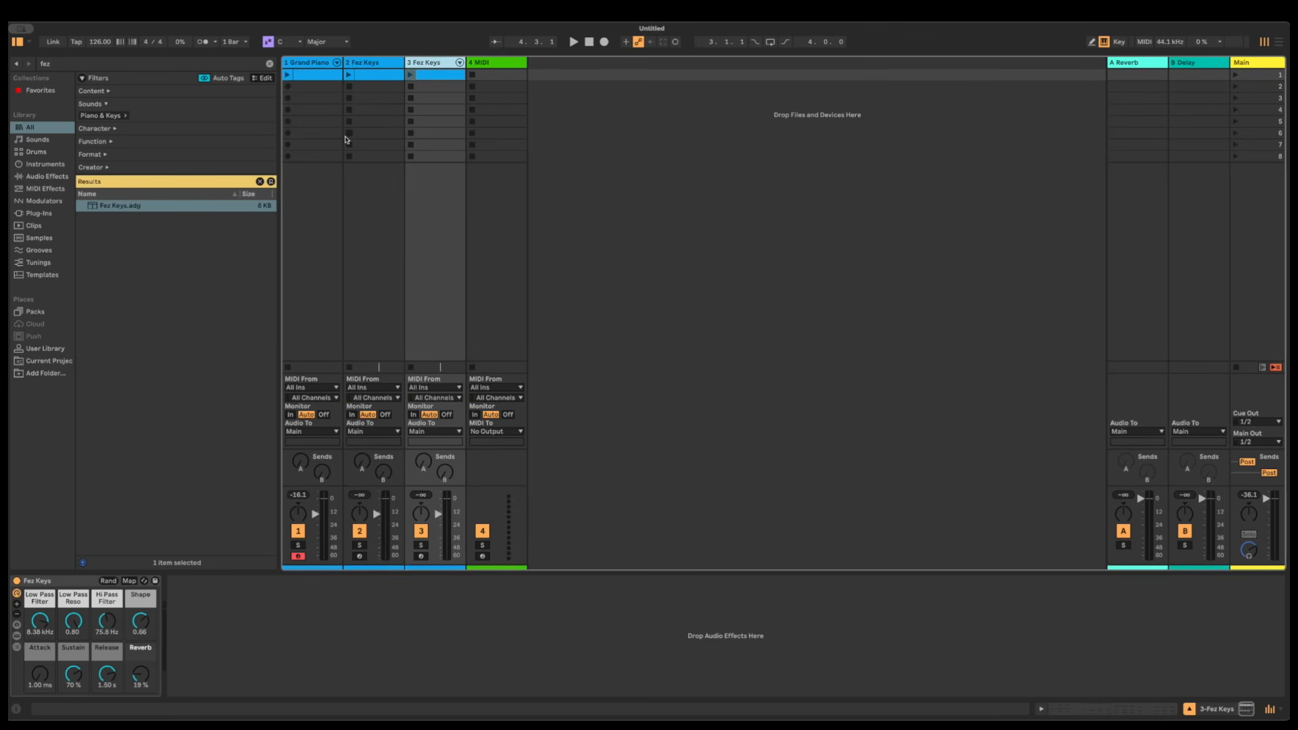
{"action": "key", "text": "ctrl+f"}
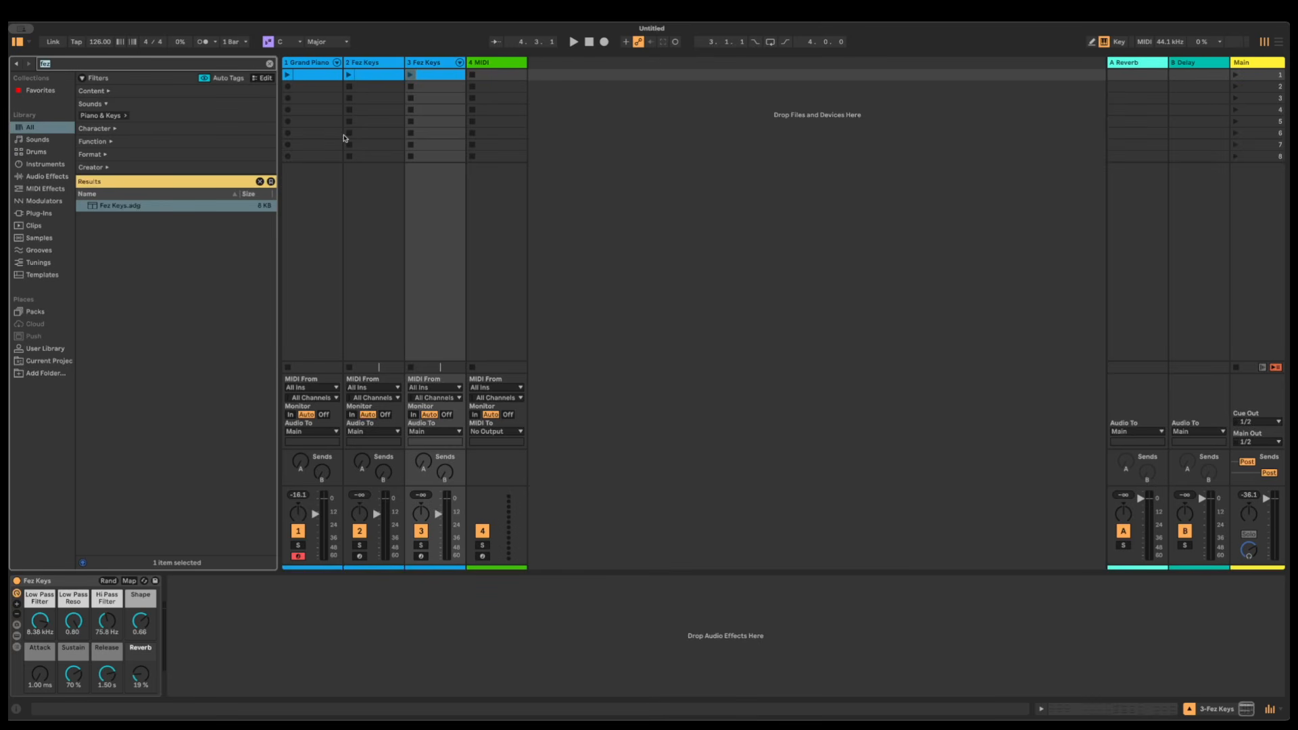
{"action": "type", "text": "simpler"}
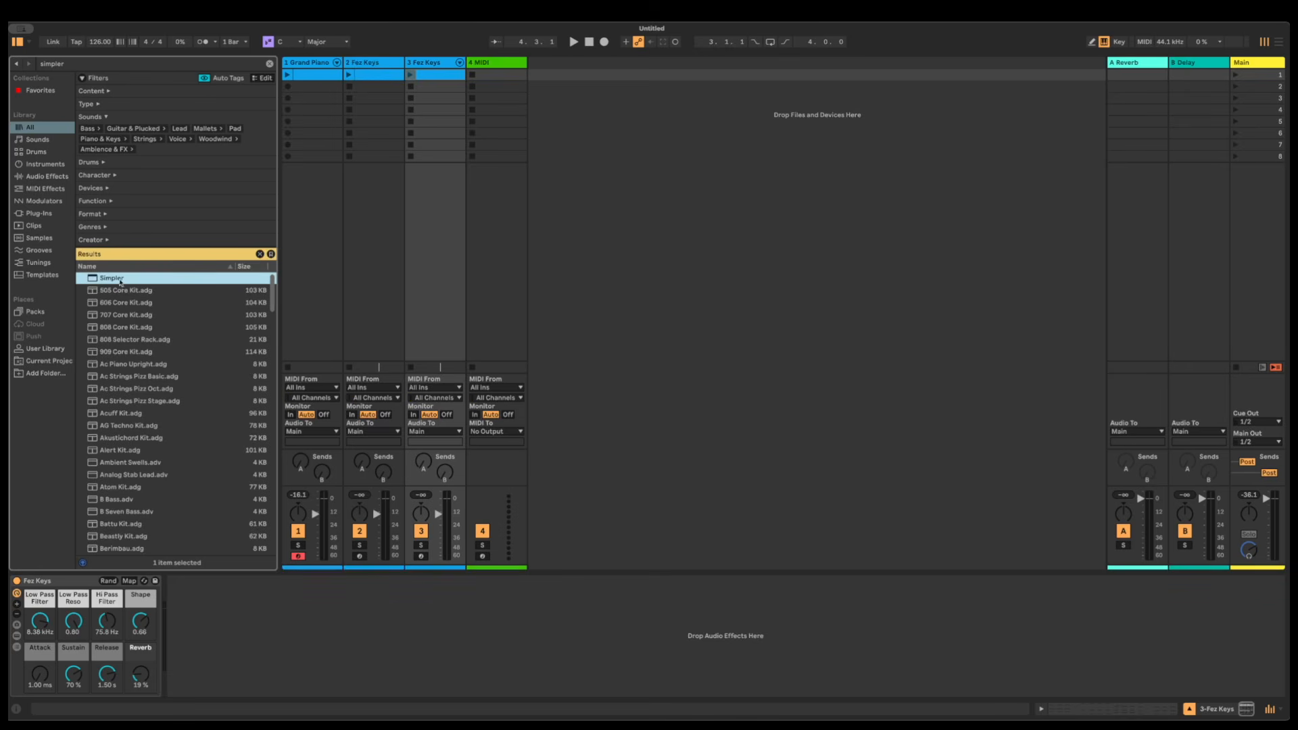
{"action": "left_click_drag", "start_coordinate": [120, 281], "coordinate": [437, 71]}
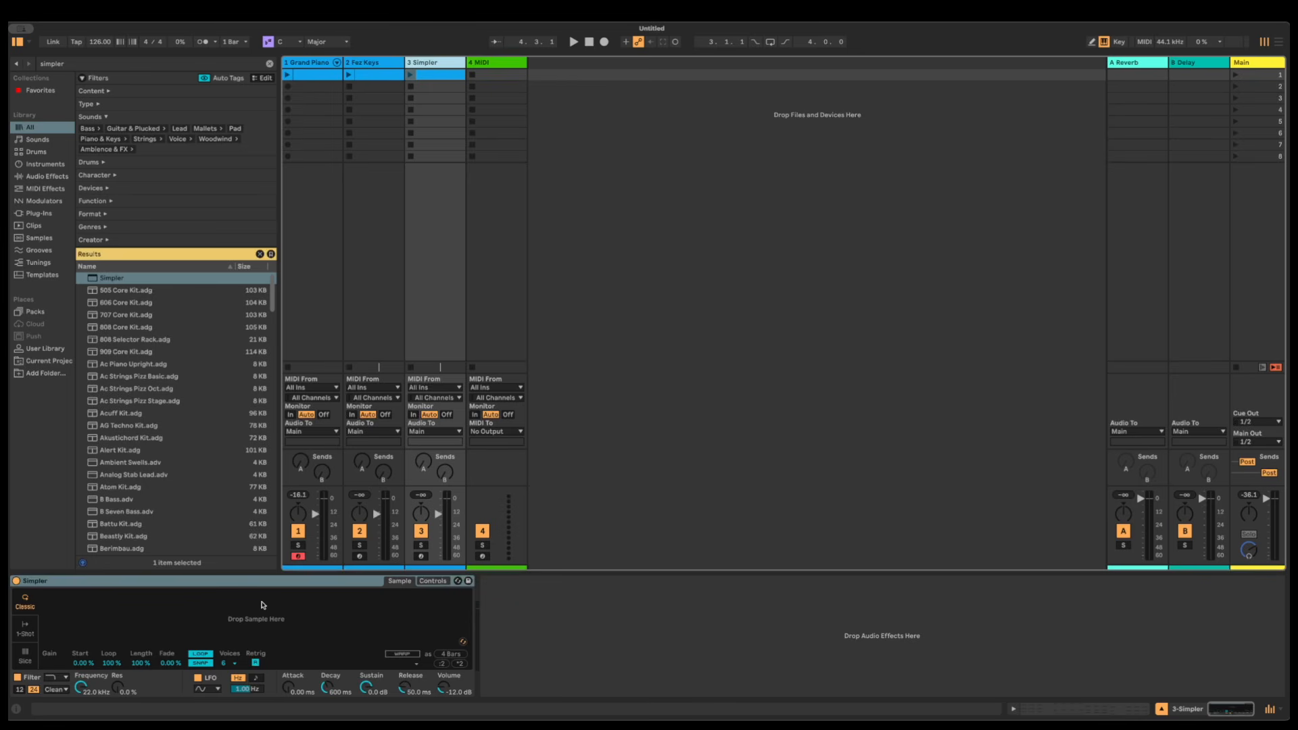
Load Riser White Noise.wav into Simpler and narrow its playback region to about one beat near the sample's end
{"action": "key", "text": "ctrl+f"}
{"action": "type", "text": "riser white"}
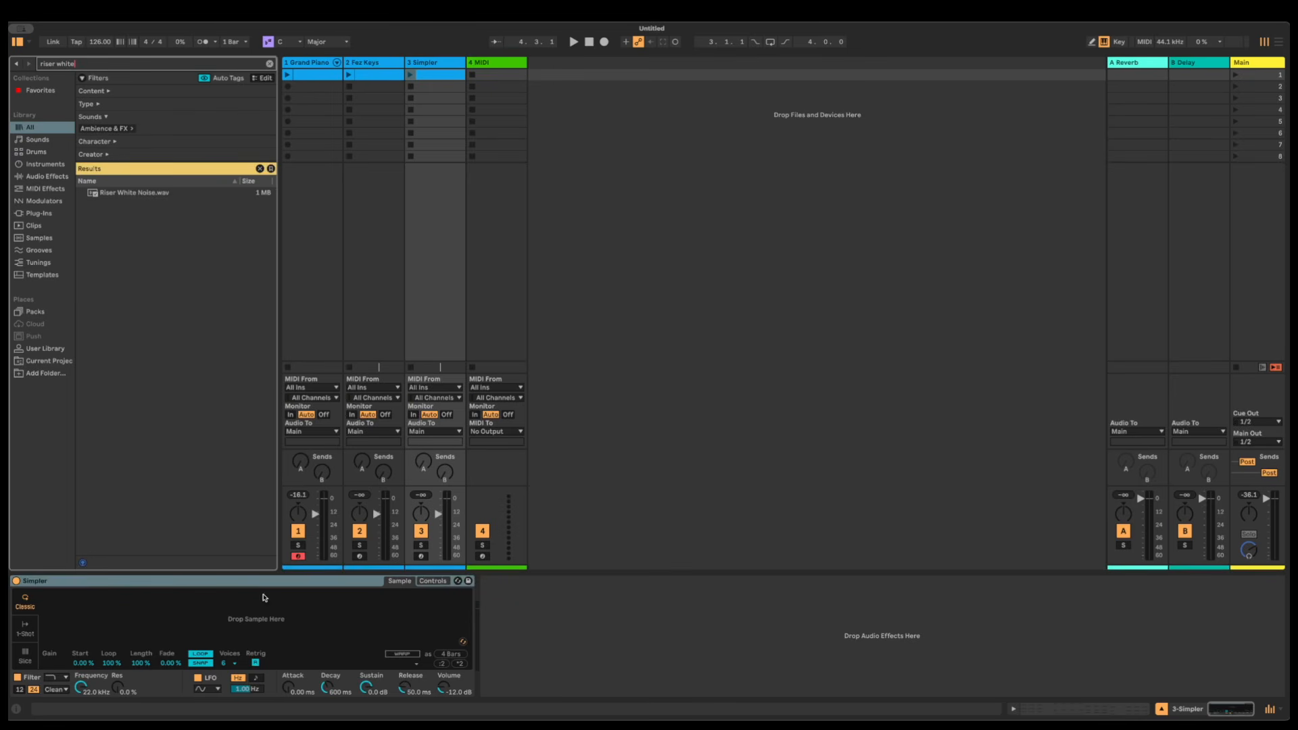
{"action": "left_click", "coordinate": [132, 194]}
{"action": "left_click_drag", "start_coordinate": [131, 194], "coordinate": [207, 611]}
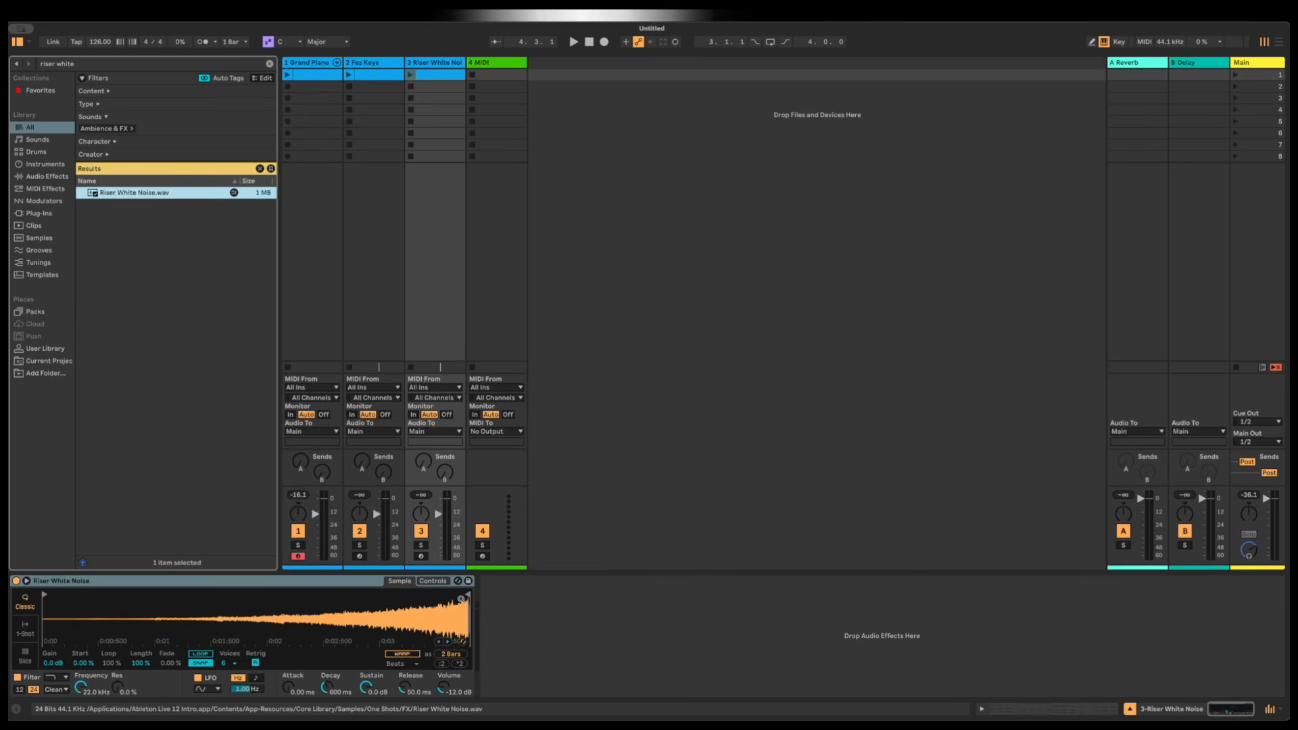
{"action": "mouse_move", "coordinate": [43, 593]}
{"action": "left_mouse_down"}
{"action": "mouse_move", "coordinate": [423, 587]}
{"action": "mouse_move", "coordinate": [435, 565]}
{"action": "mouse_move", "coordinate": [453, 597]}
{"action": "left_mouse_up"}
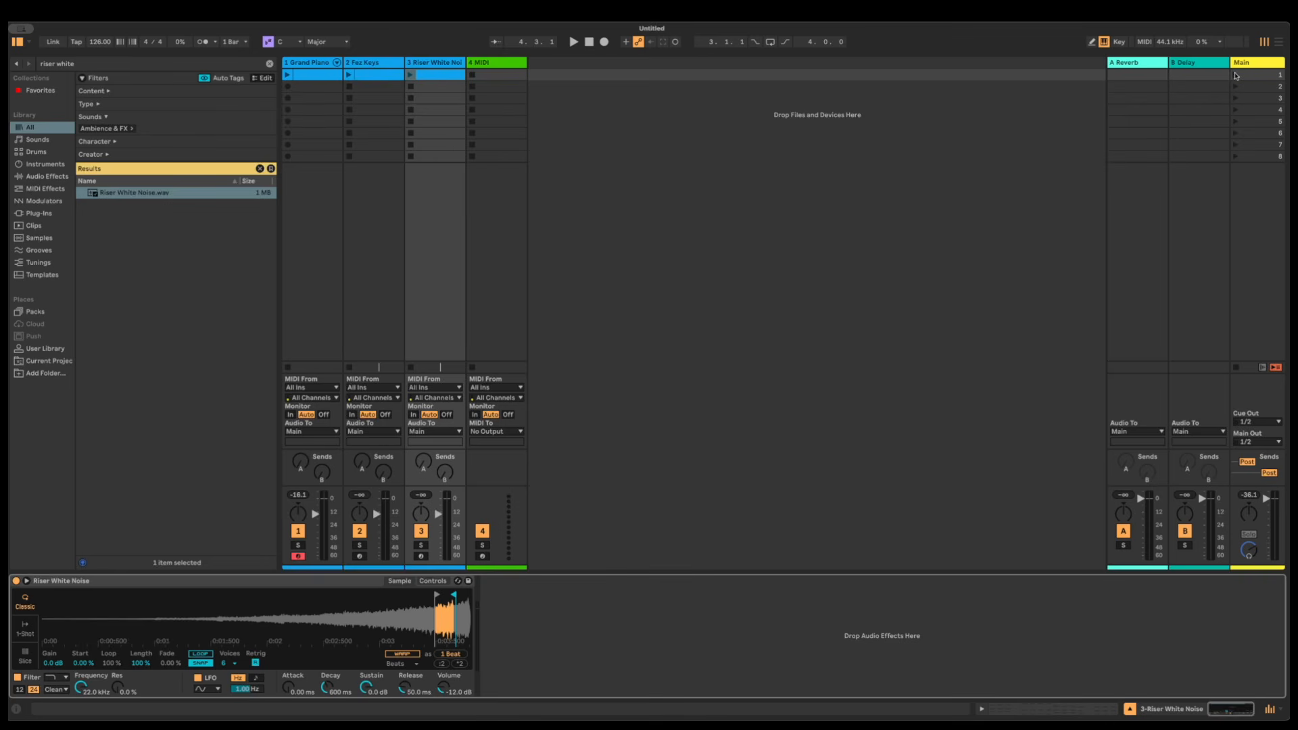
Launch scene 1 and slightly lower the Riser White Noise track's volume
{"action": "left_click", "coordinate": [1234, 76]}
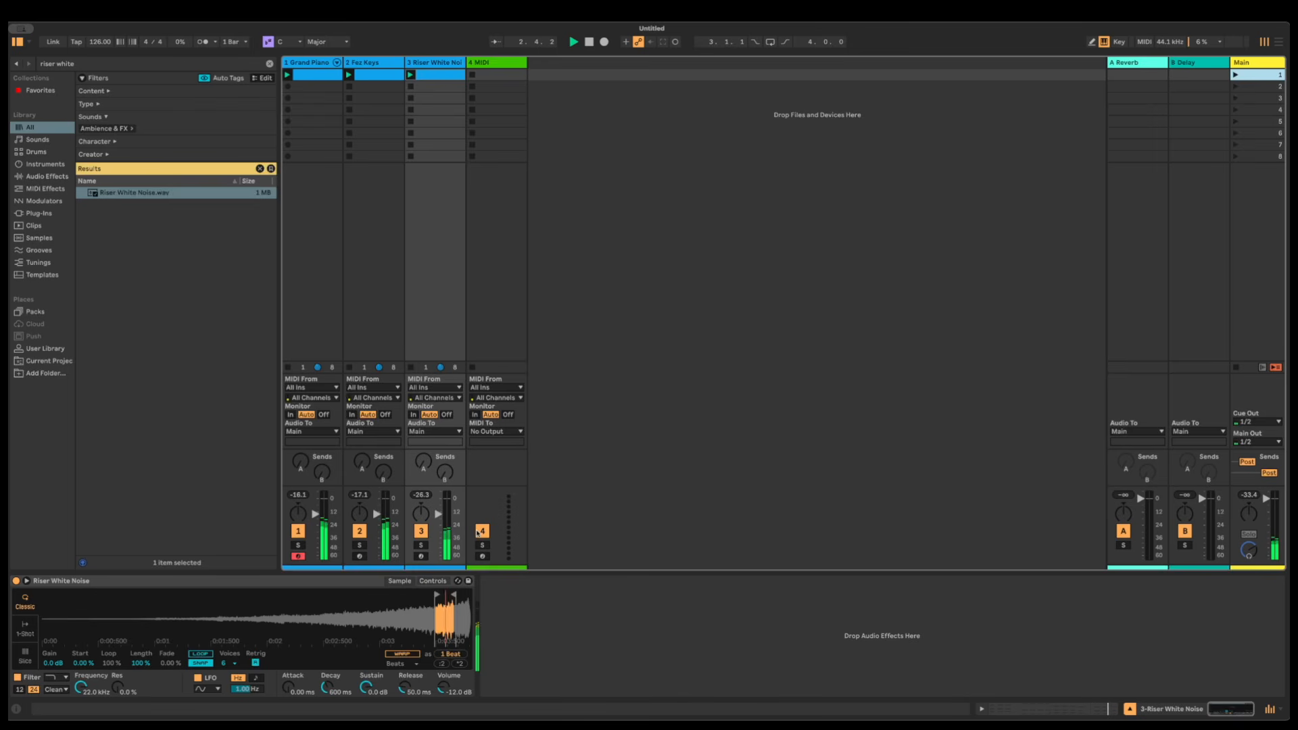
{"action": "left_click_drag", "start_coordinate": [438, 513], "coordinate": [438, 516]}
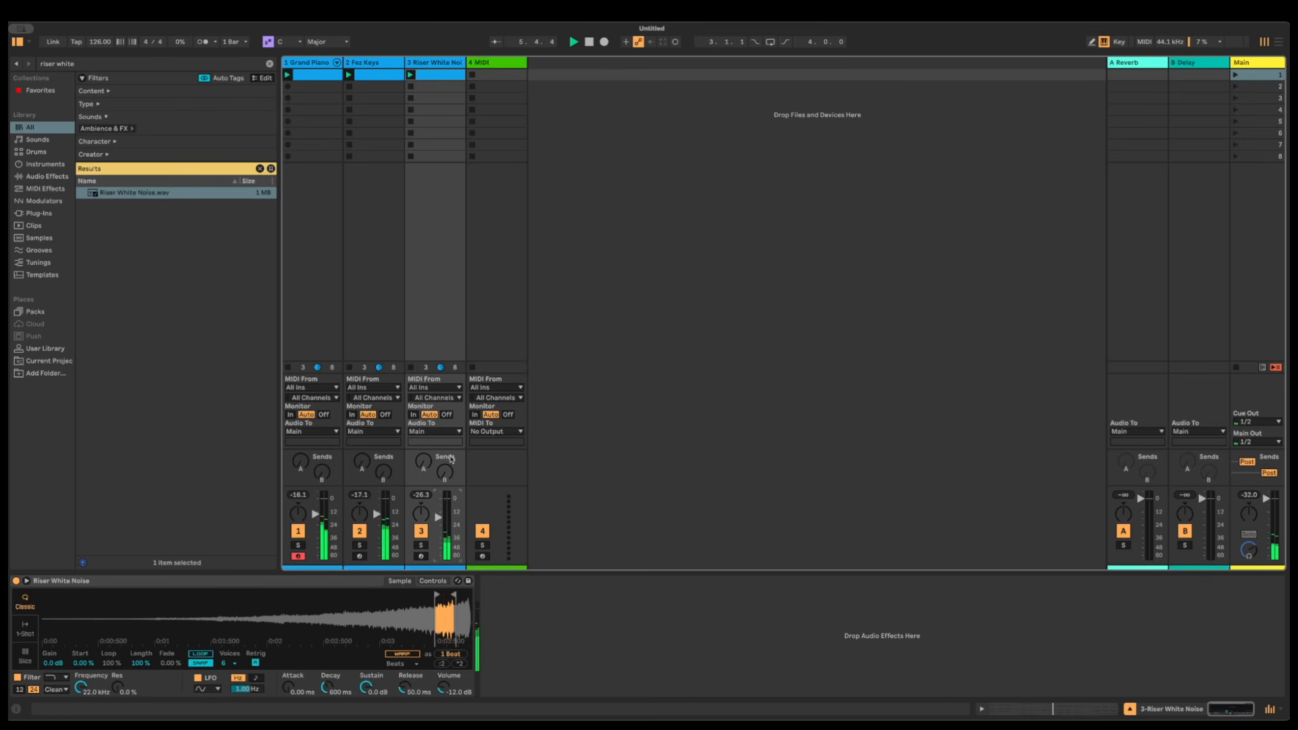
Solo the Grand Piano, Fez Keys and Riser White Noise tracks in turn to audition each layer, and end with solo off
{"action": "left_click", "coordinate": [298, 545]}
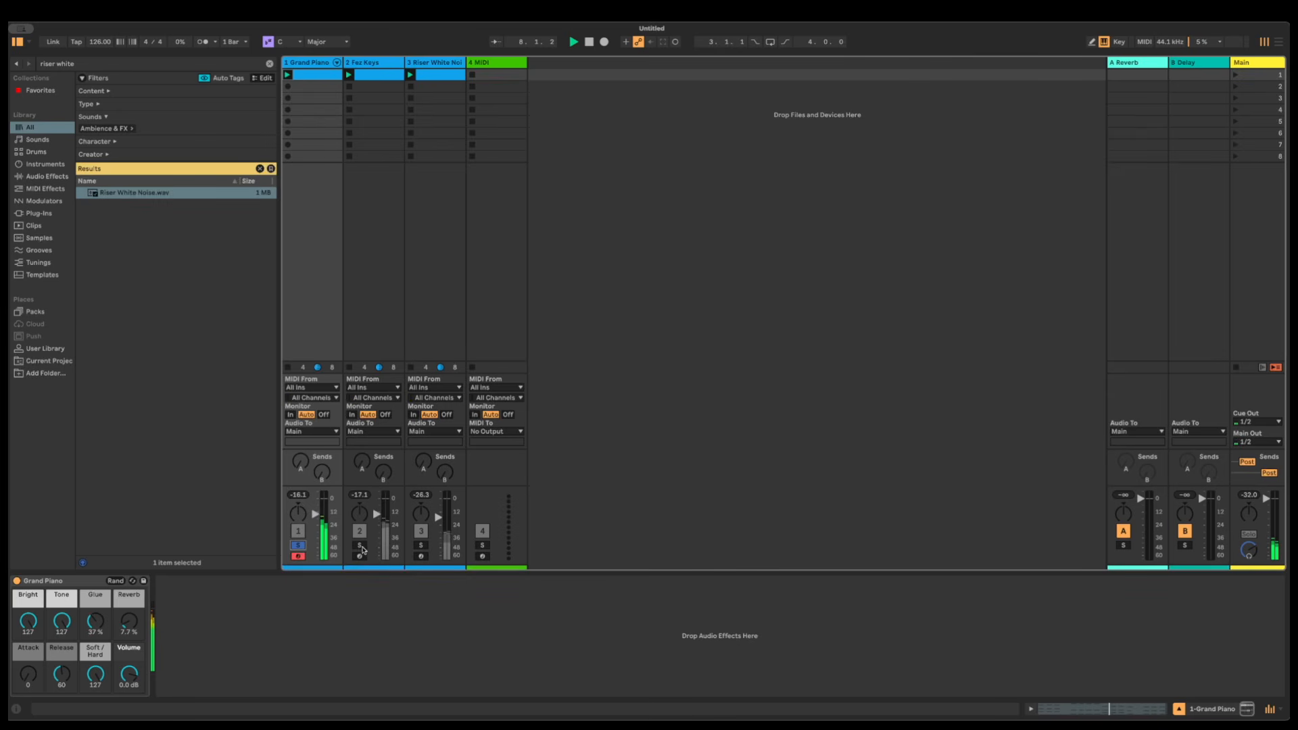
{"action": "left_click", "coordinate": [360, 546]}
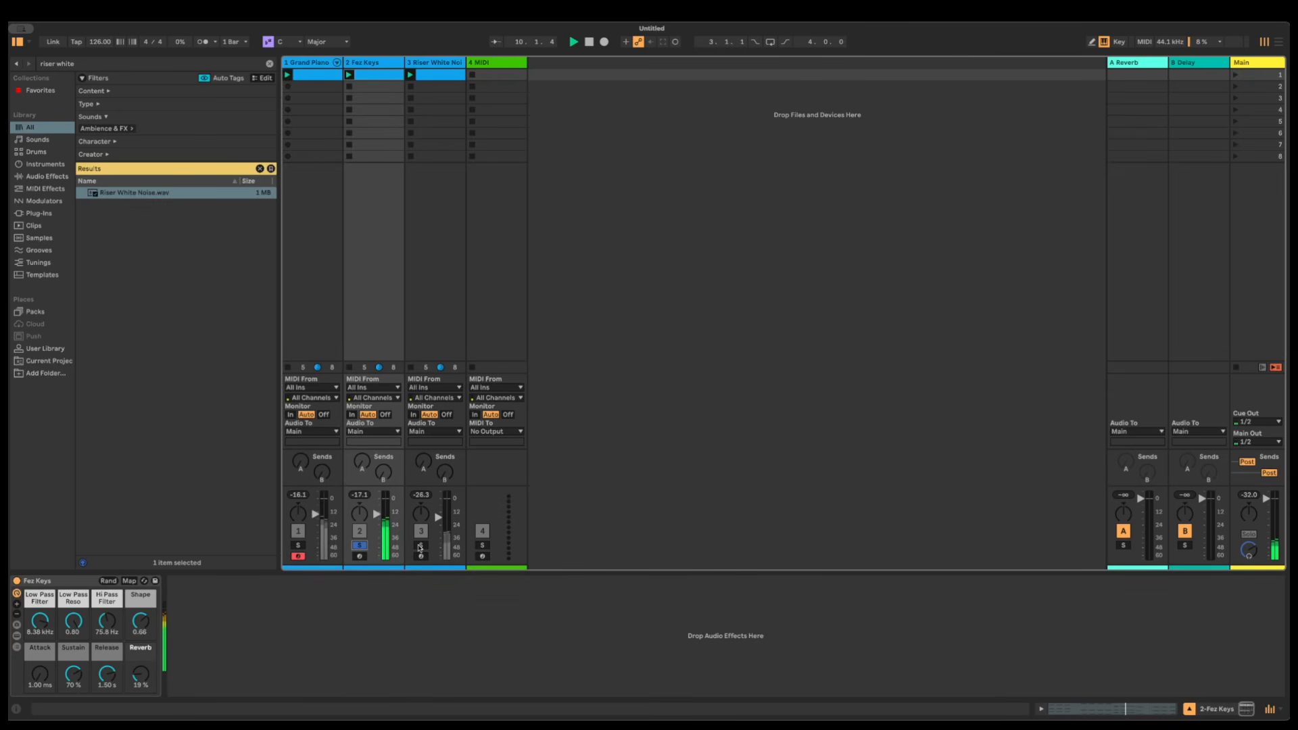
{"action": "left_click", "coordinate": [420, 546]}
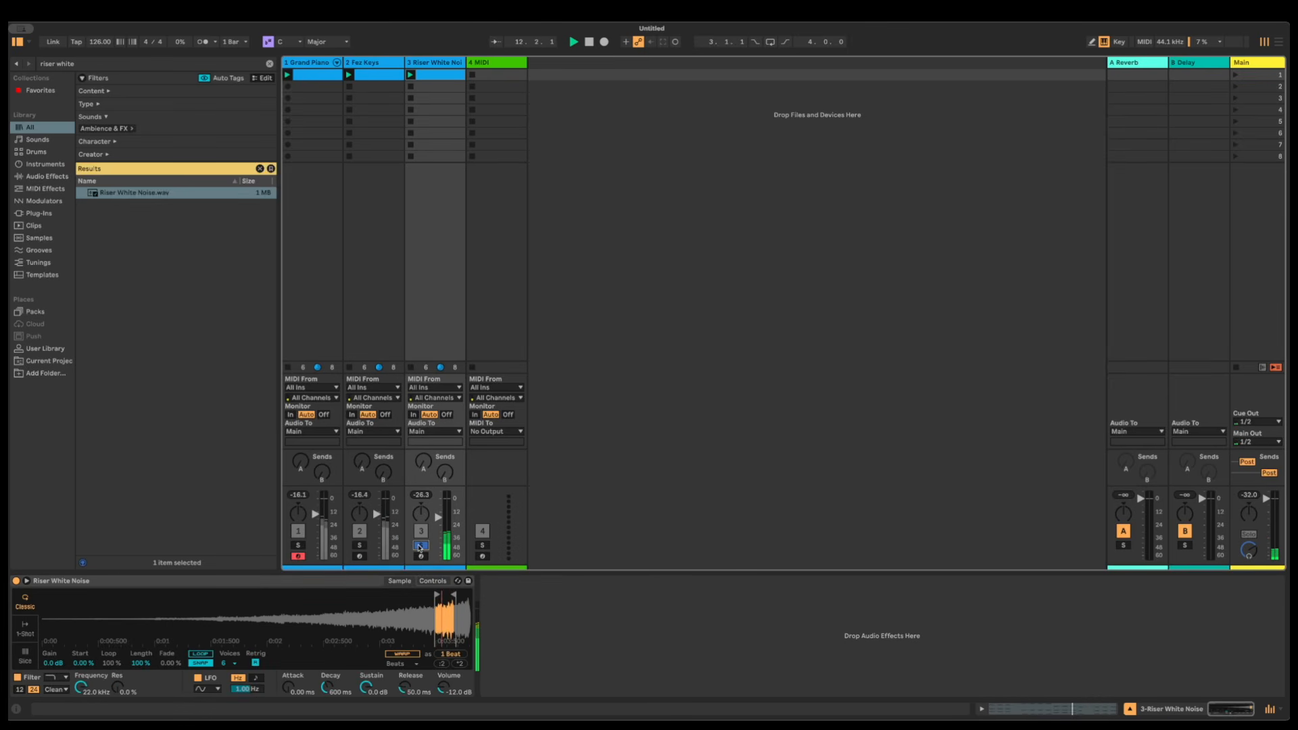
{"action": "left_click", "coordinate": [419, 546]}
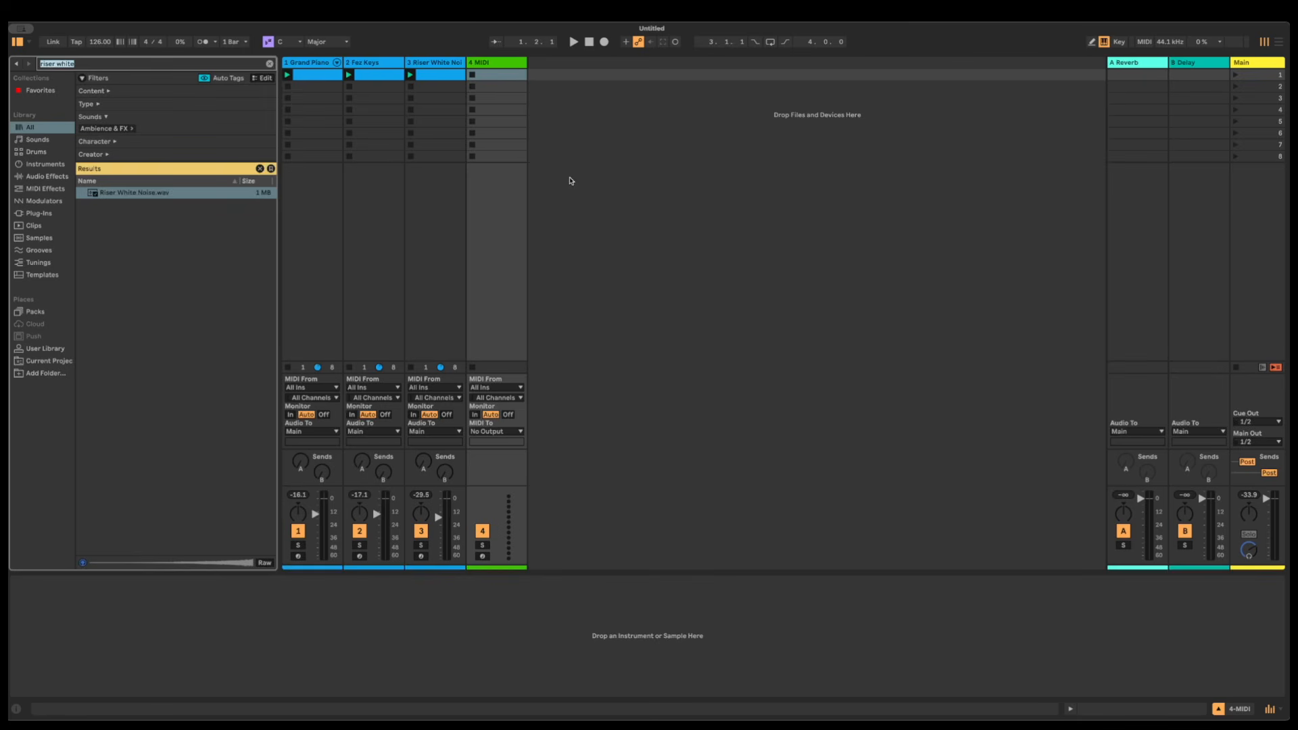
Search the library for "Mega s" and load Mega Saw.adg onto the fourth track
{"action": "type", "text": "Mega"}
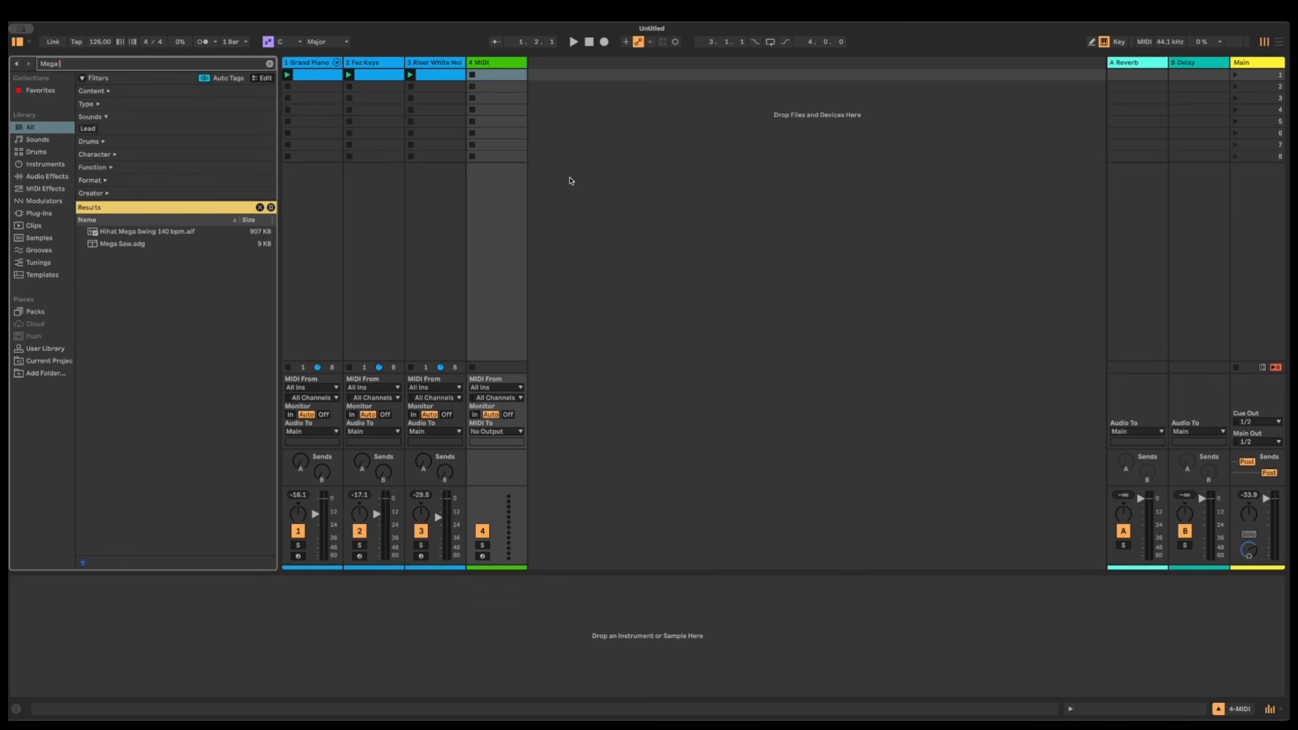
{"action": "type", "text": " s"}
{"action": "left_click_drag", "start_coordinate": [142, 245], "coordinate": [501, 73]}
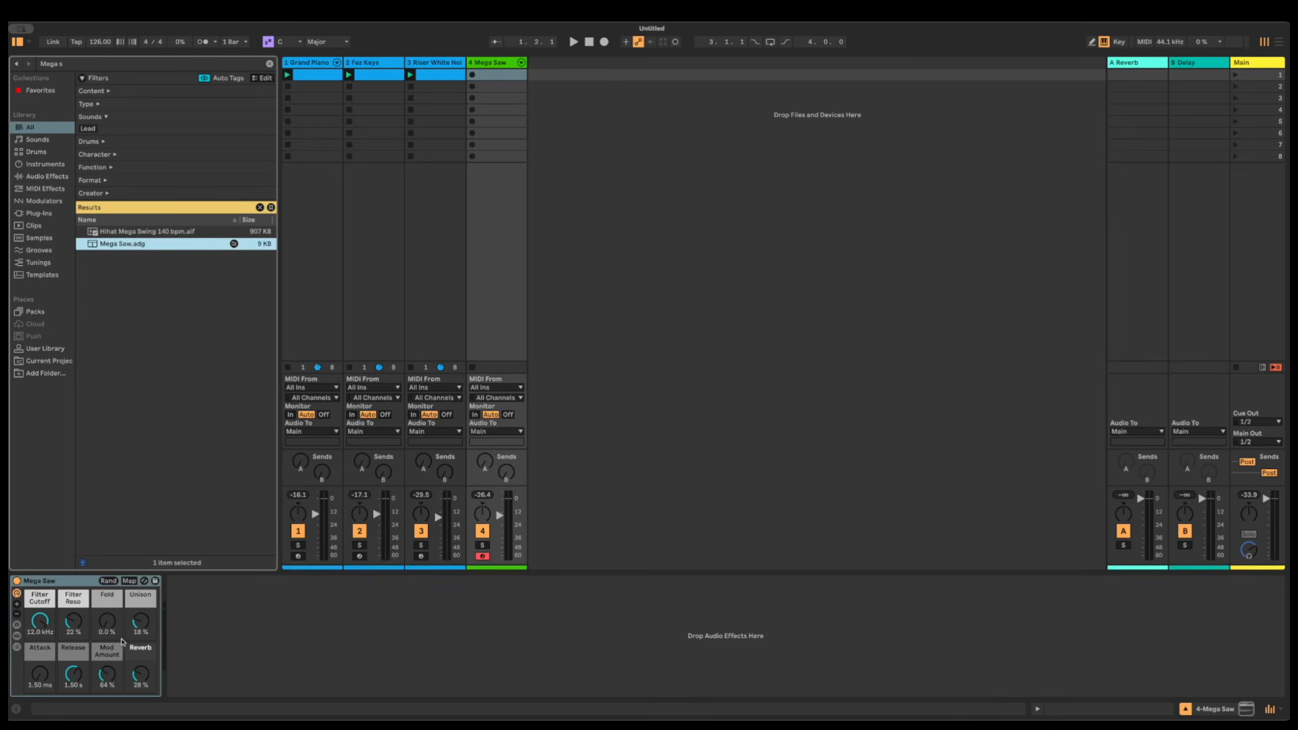
Set the Mega Saw's Unison to 35 %, Release to 400 ms and Reverb to 20 %
{"action": "left_click", "coordinate": [142, 623]}
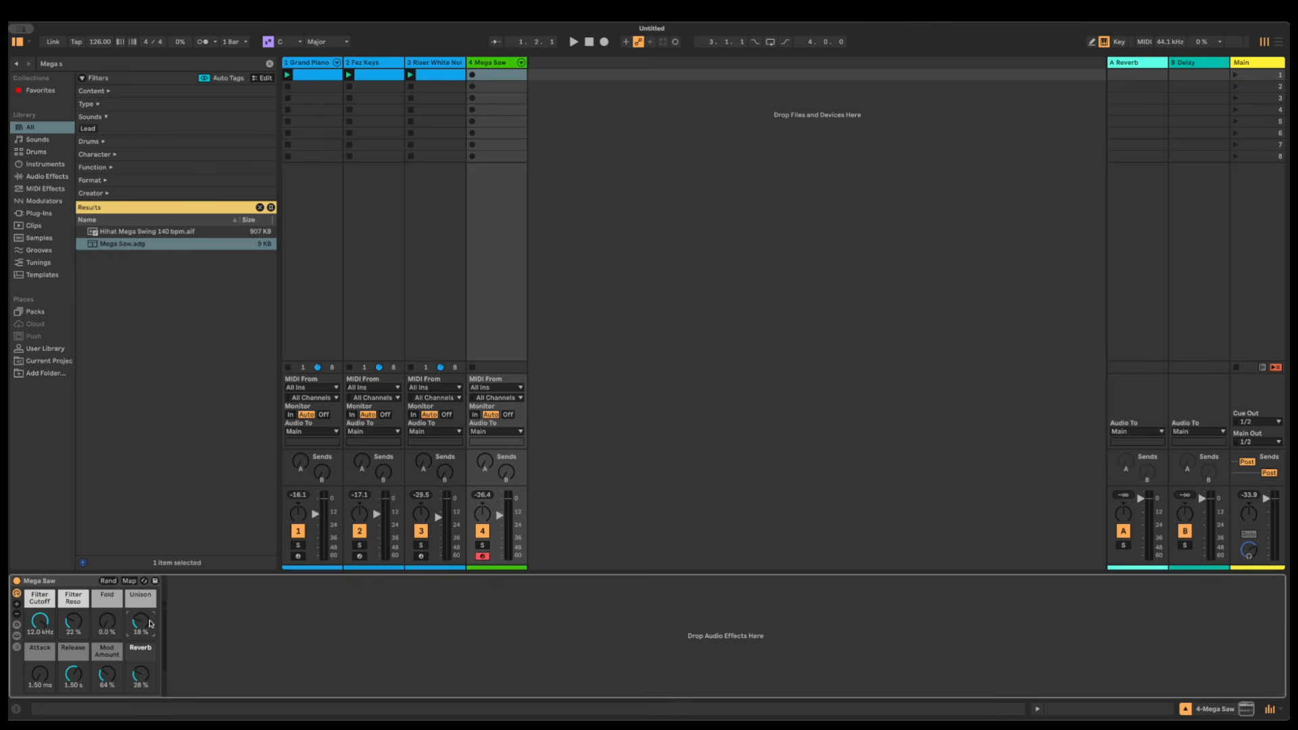
{"action": "type", "text": "35"}
{"action": "type", "text": "400"}
{"action": "key", "text": "Return"}
{"action": "type", "text": "20"}
{"action": "key", "text": "Return"}
Search the library for "saturato" and add the Saturator effect after Mega Saw on the fourth track
{"action": "key", "text": "ctrl+f"}
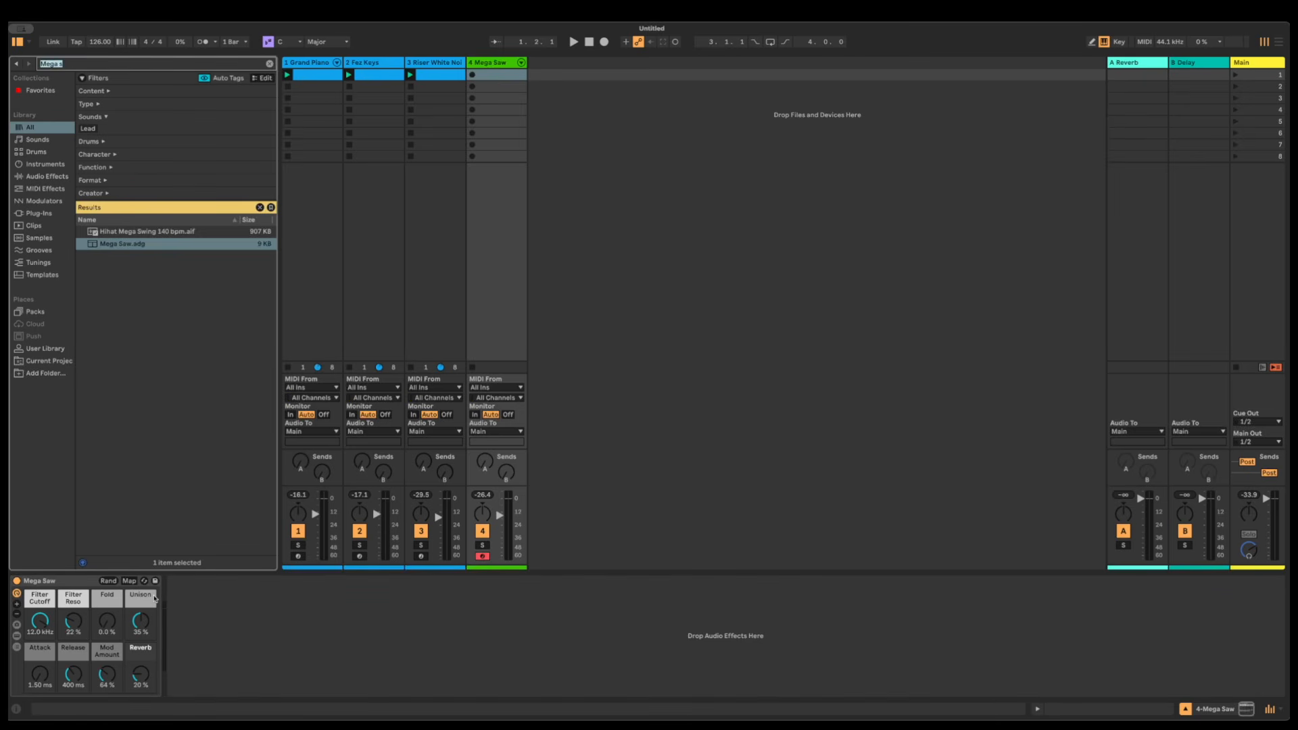
{"action": "type", "text": "satura"}
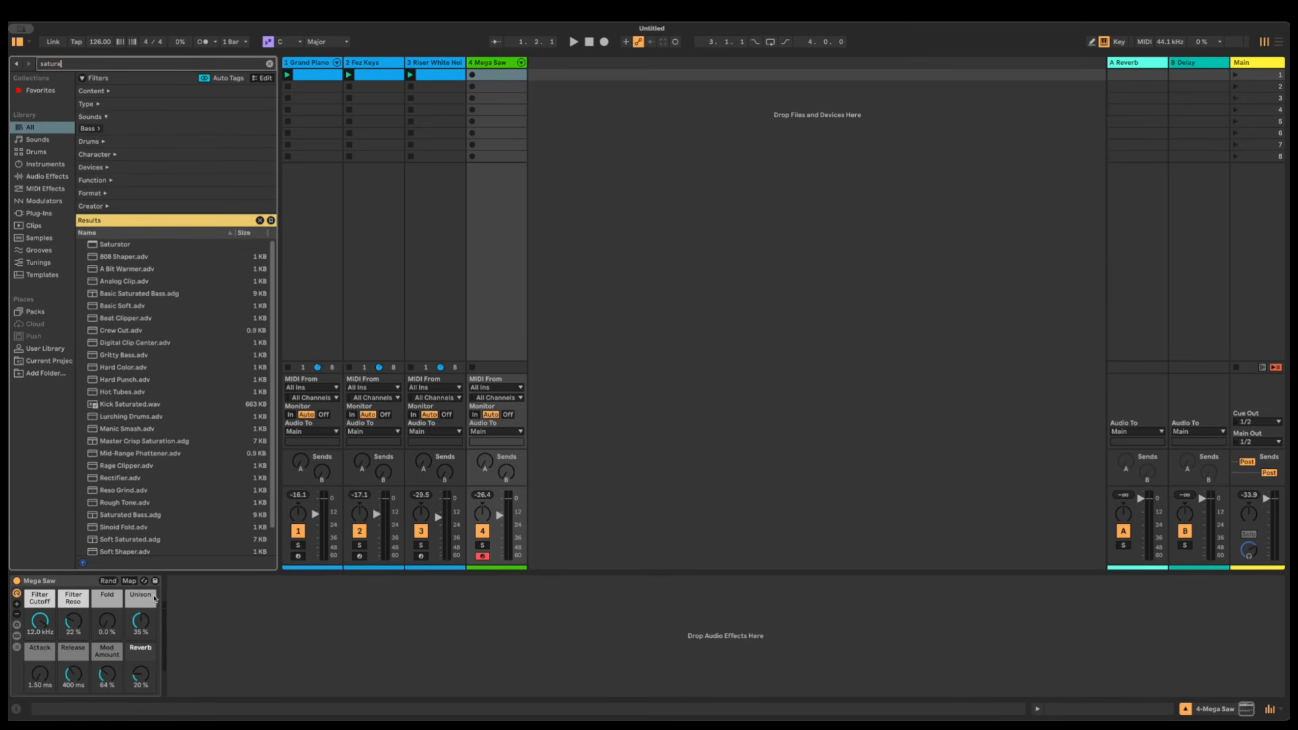
{"action": "type", "text": "to"}
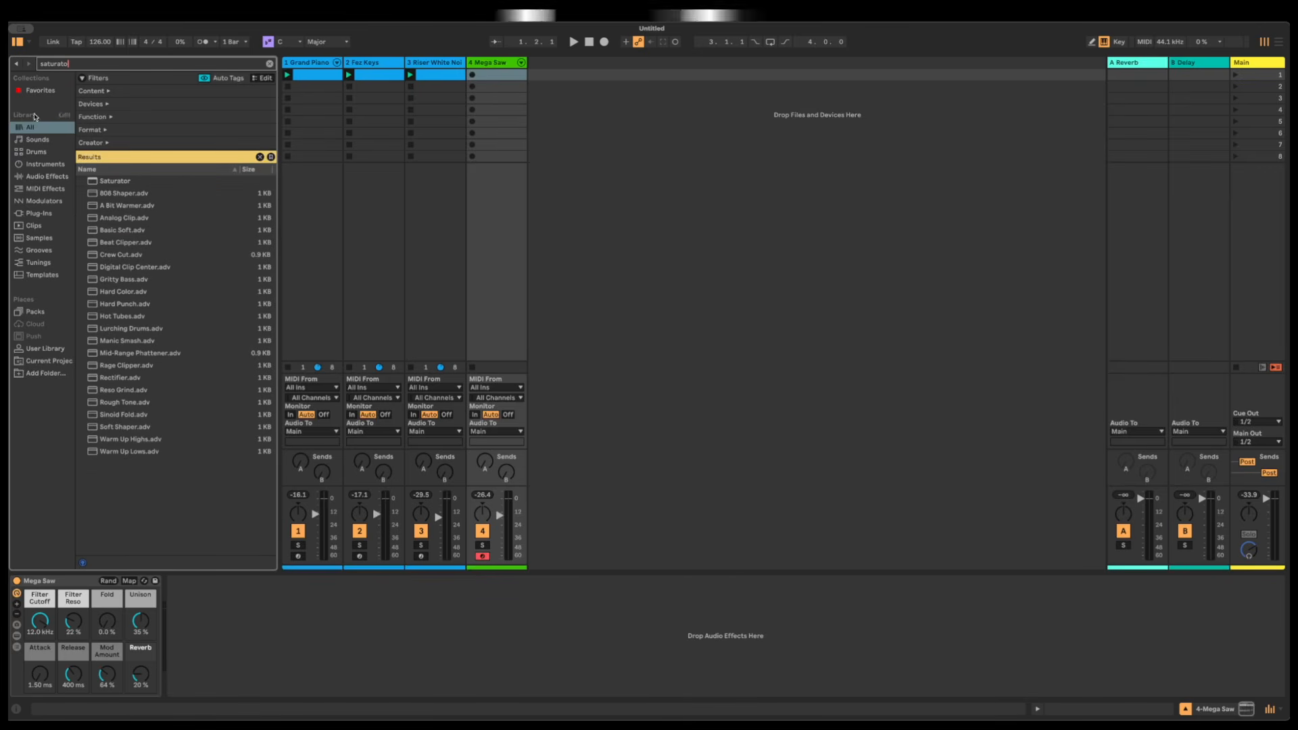
{"action": "left_click_drag", "start_coordinate": [110, 179], "coordinate": [240, 666]}
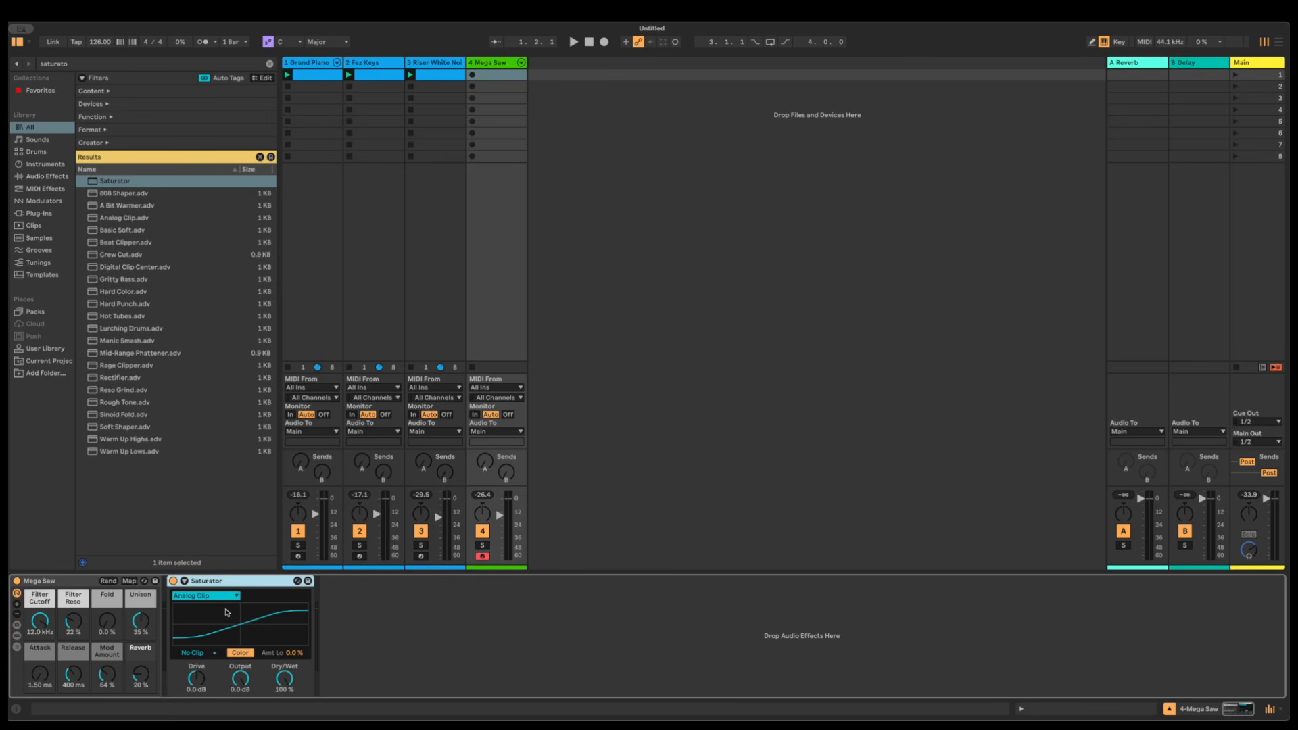
Set the Saturator's curve to Soft Sine and its Drive to 19 dB
{"action": "left_click", "coordinate": [204, 596]}
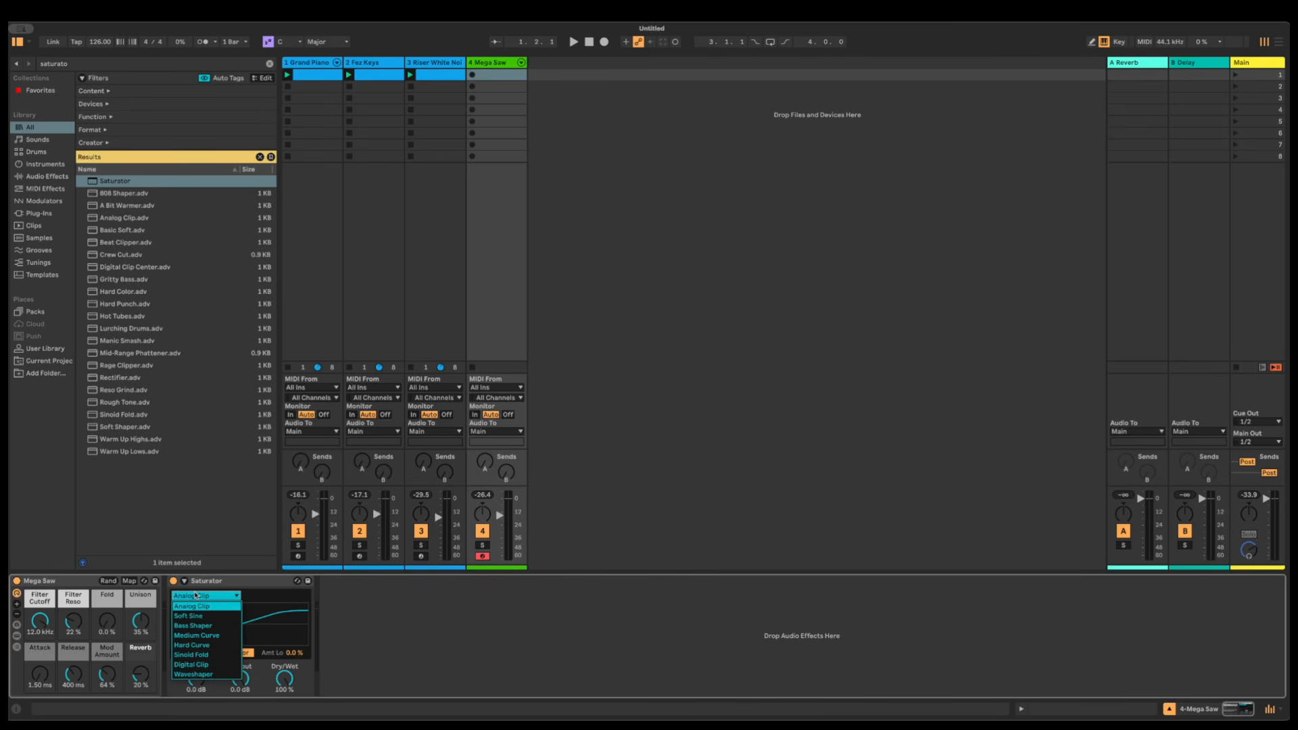
{"action": "left_click", "coordinate": [206, 607]}
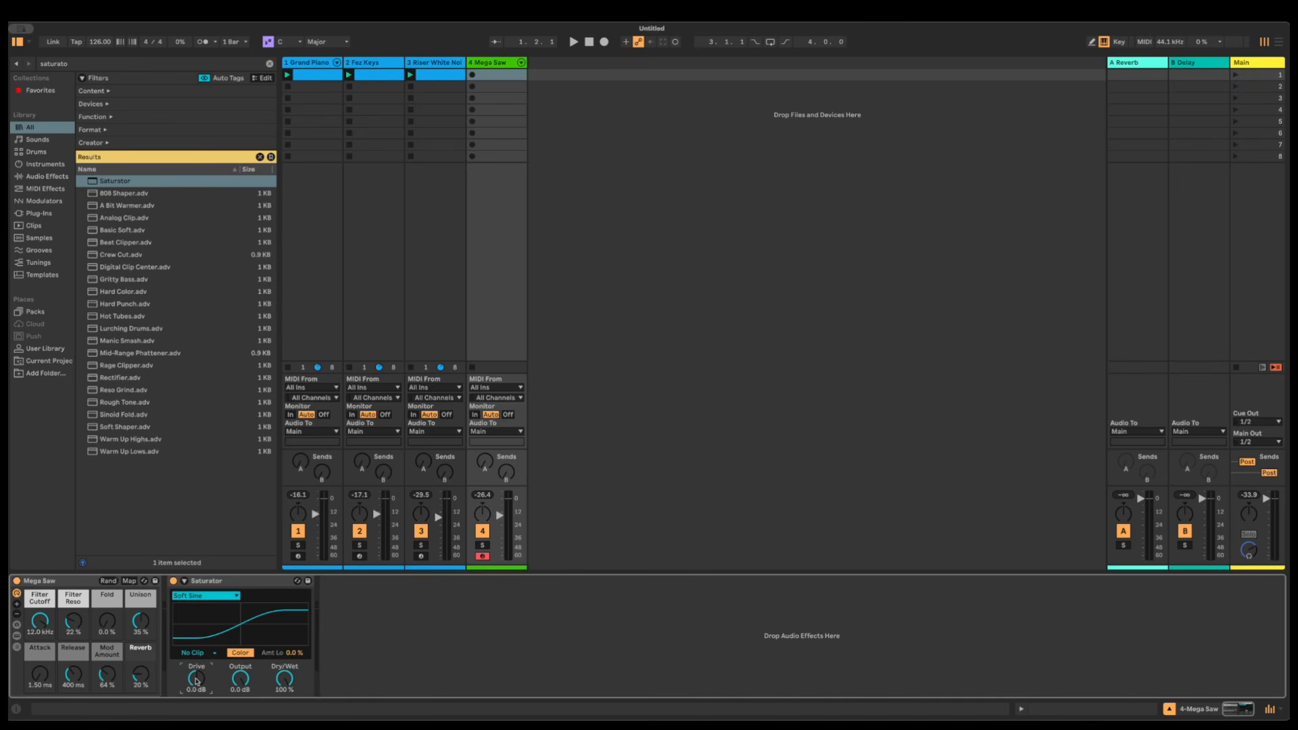
{"action": "scroll", "coordinate": [196, 679], "scroll_direction": "up", "scroll_amount": 10}
Create an empty MIDI clip in the Mega Saw track's first slot and set its loop length to 4 bars
{"action": "double_click", "coordinate": [484, 76]}
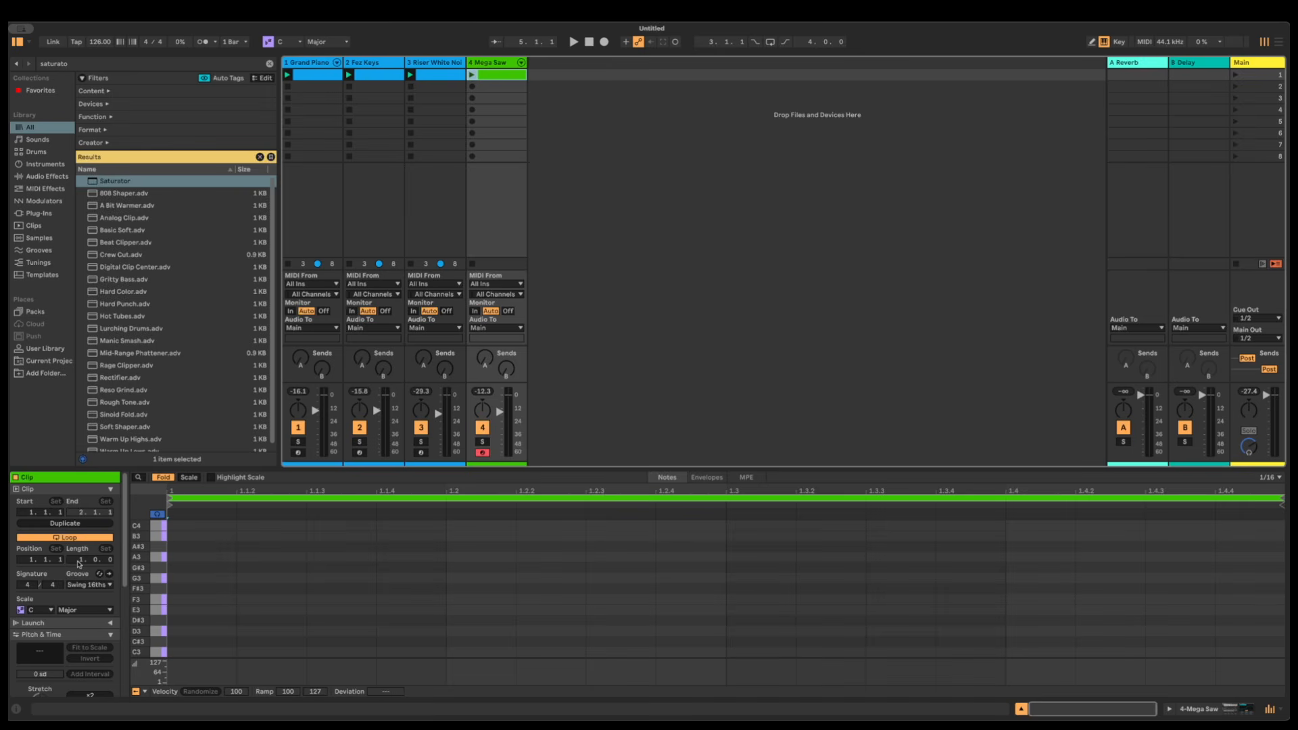
{"action": "left_click", "coordinate": [78, 562]}
{"action": "type", "text": "4"}
{"action": "key", "text": "Return"}
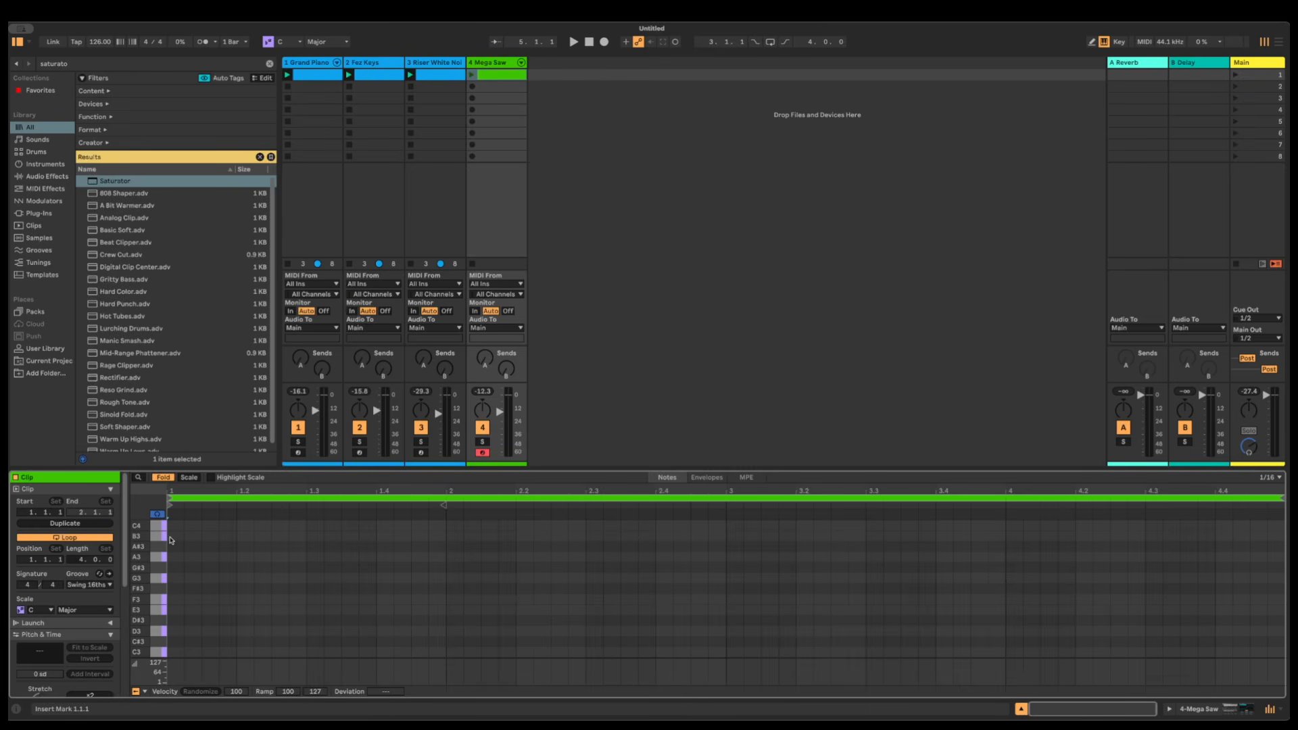
Paste the copied melody notes into the Mega Saw clip and play it with the other layers, then stop playback
{"action": "key", "text": "ctrl+v"}
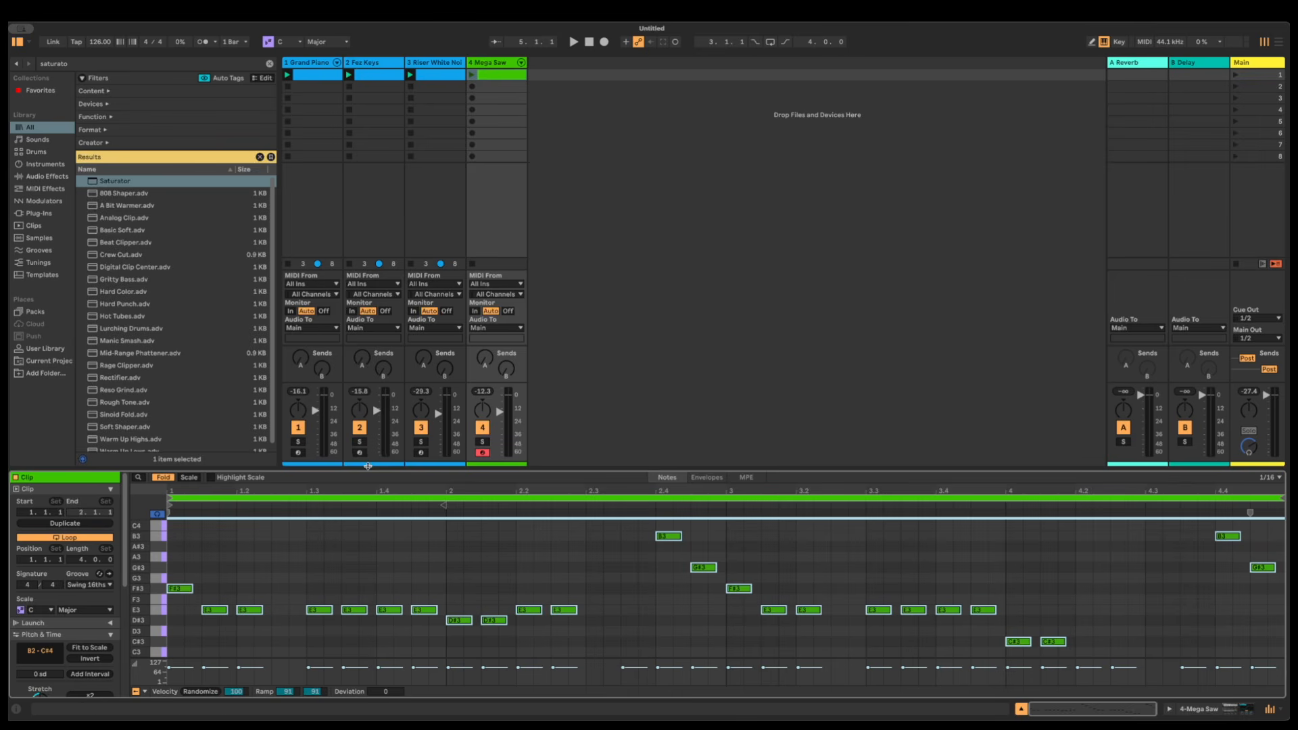
{"action": "left_click_drag", "start_coordinate": [365, 467], "coordinate": [381, 376]}
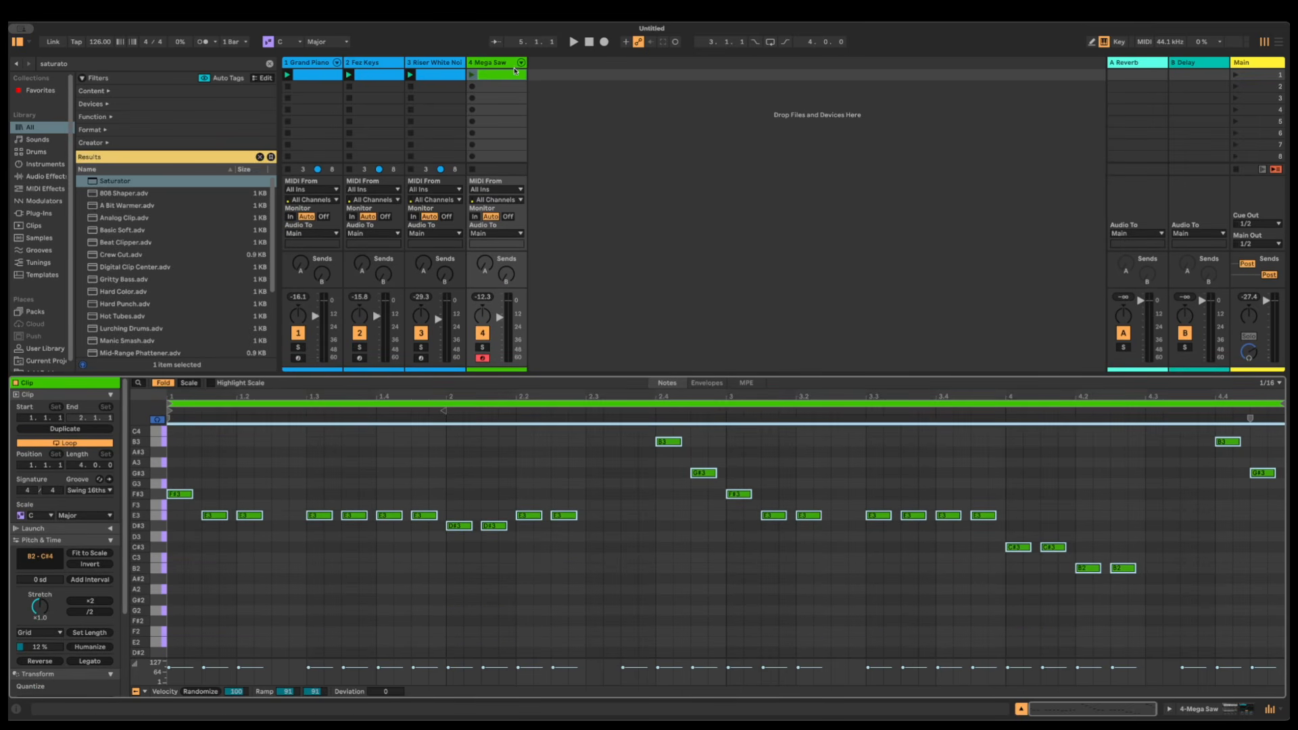
{"action": "left_click", "coordinate": [472, 75]}
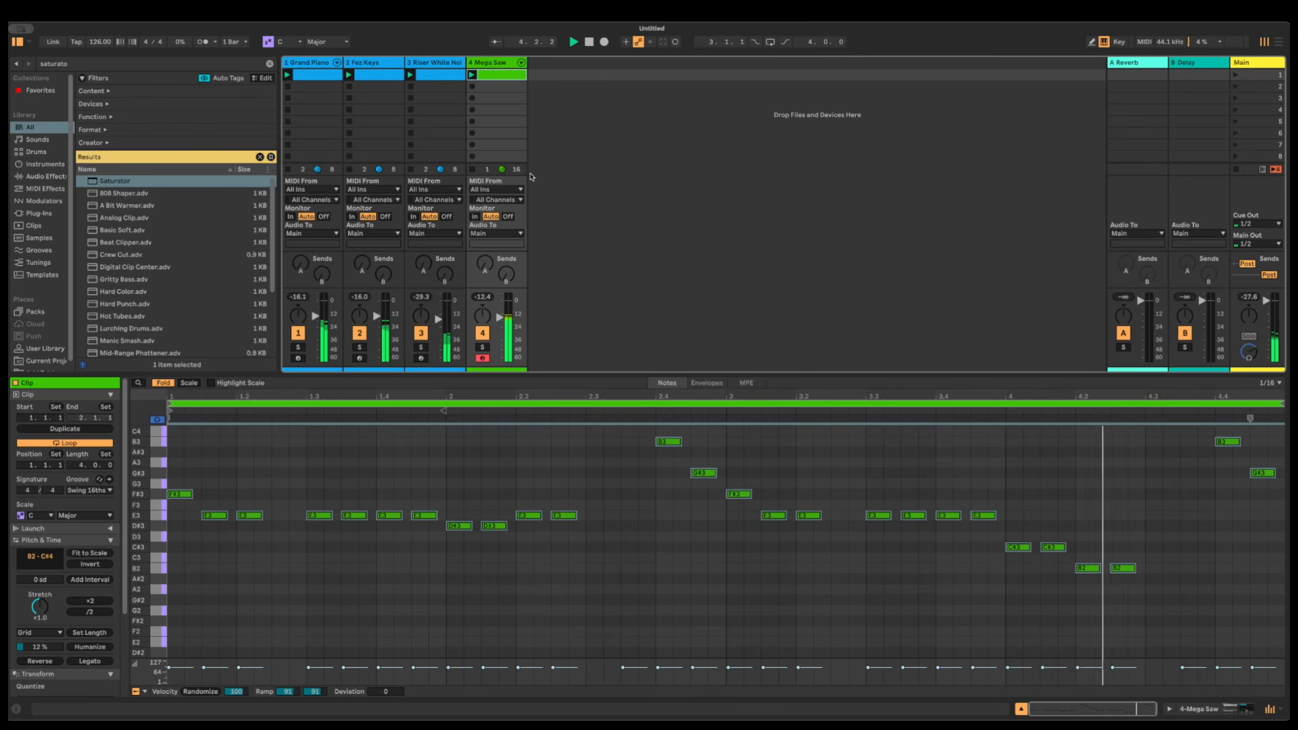
{"action": "key", "text": "space"}
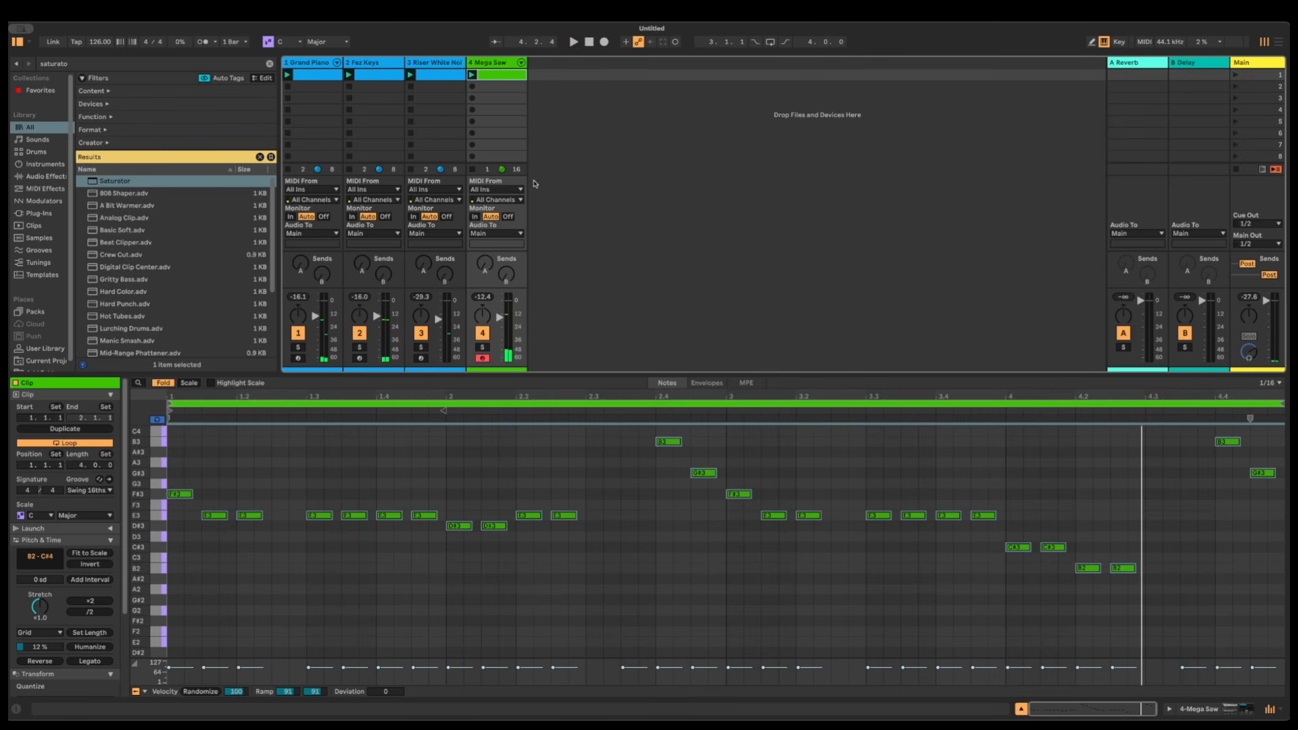
Duplicate the Mega Saw track together with its melody clip
{"action": "left_click", "coordinate": [491, 66]}
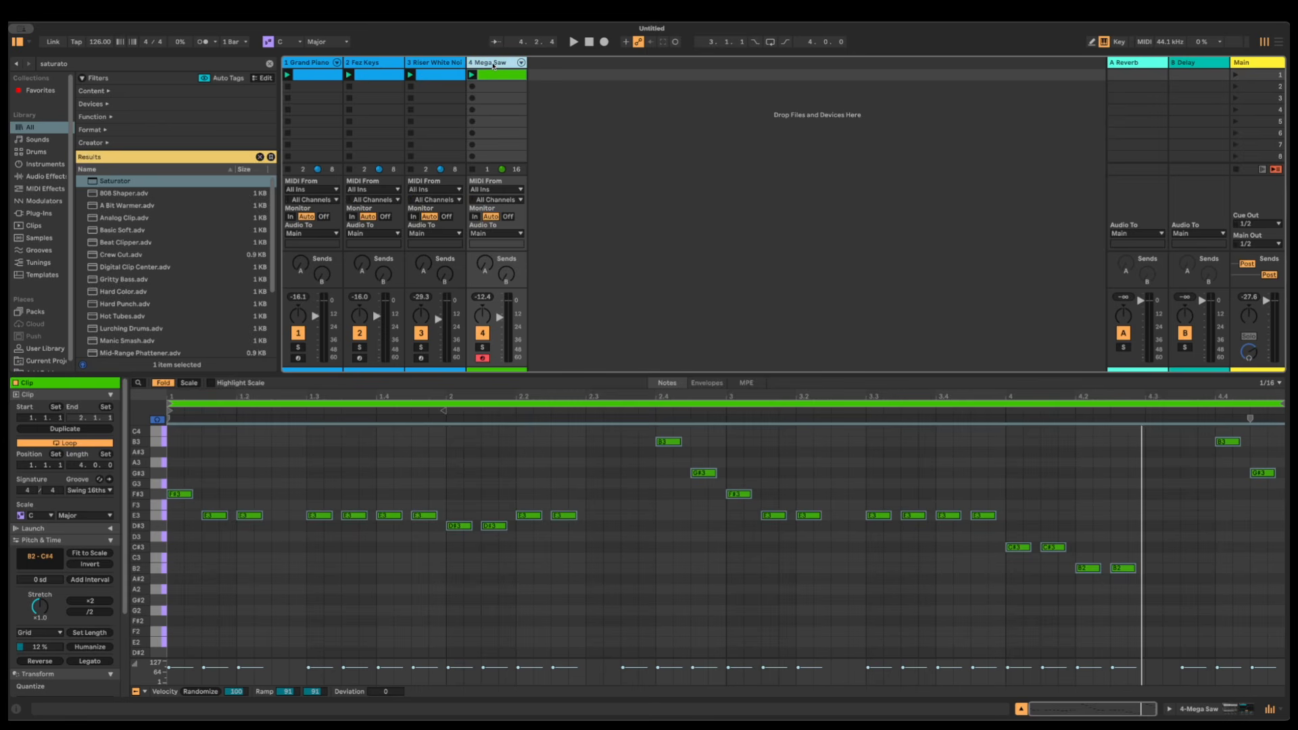
{"action": "right_click", "coordinate": [494, 65]}
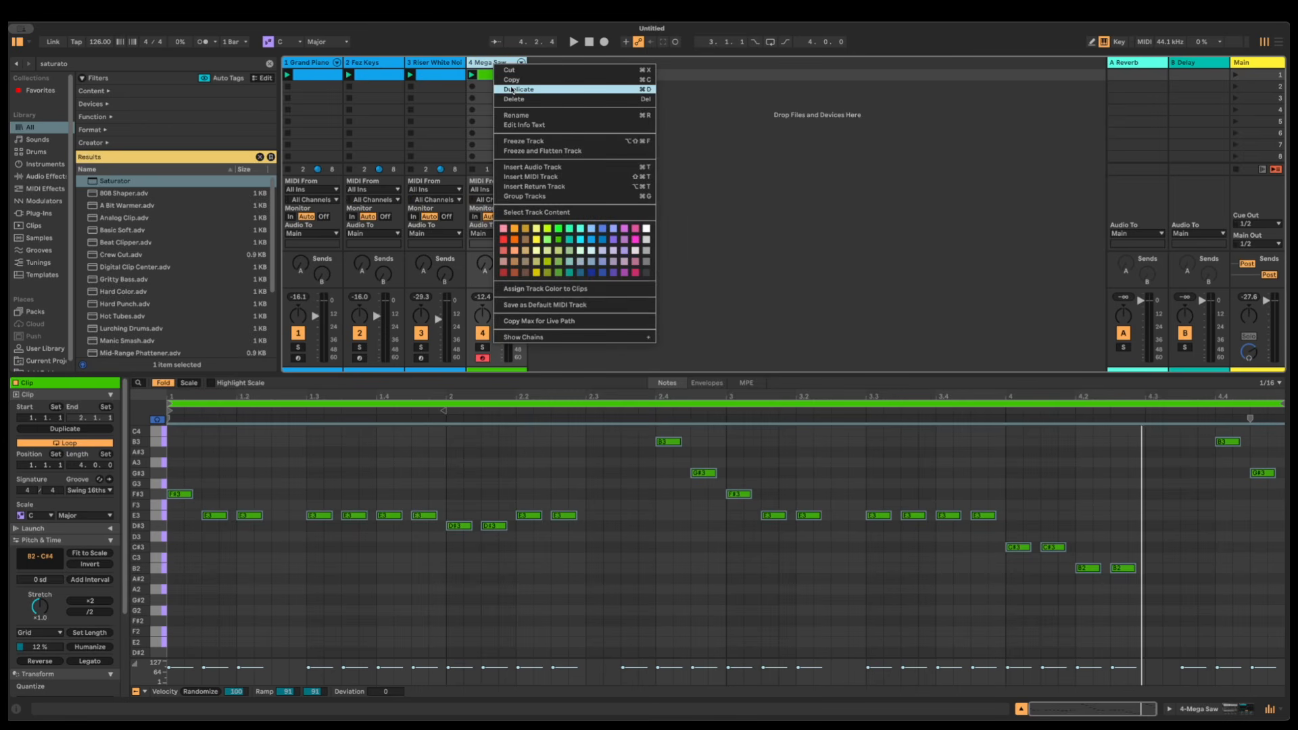
{"action": "left_click", "coordinate": [511, 89]}
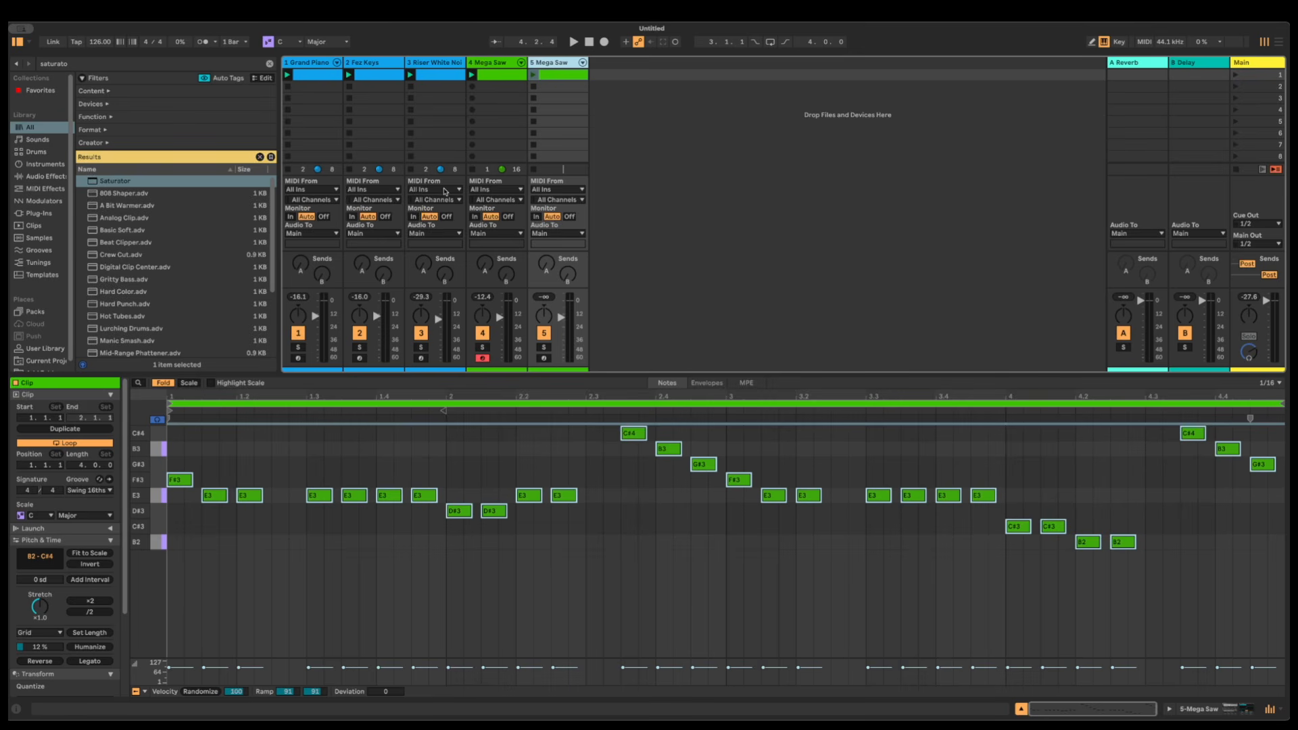
Search the library for "Horn Lead" and replace the duplicated track's instrument with Horn Lead.adg
{"action": "key", "text": "ctrl+f"}
{"action": "type", "text": "H"}
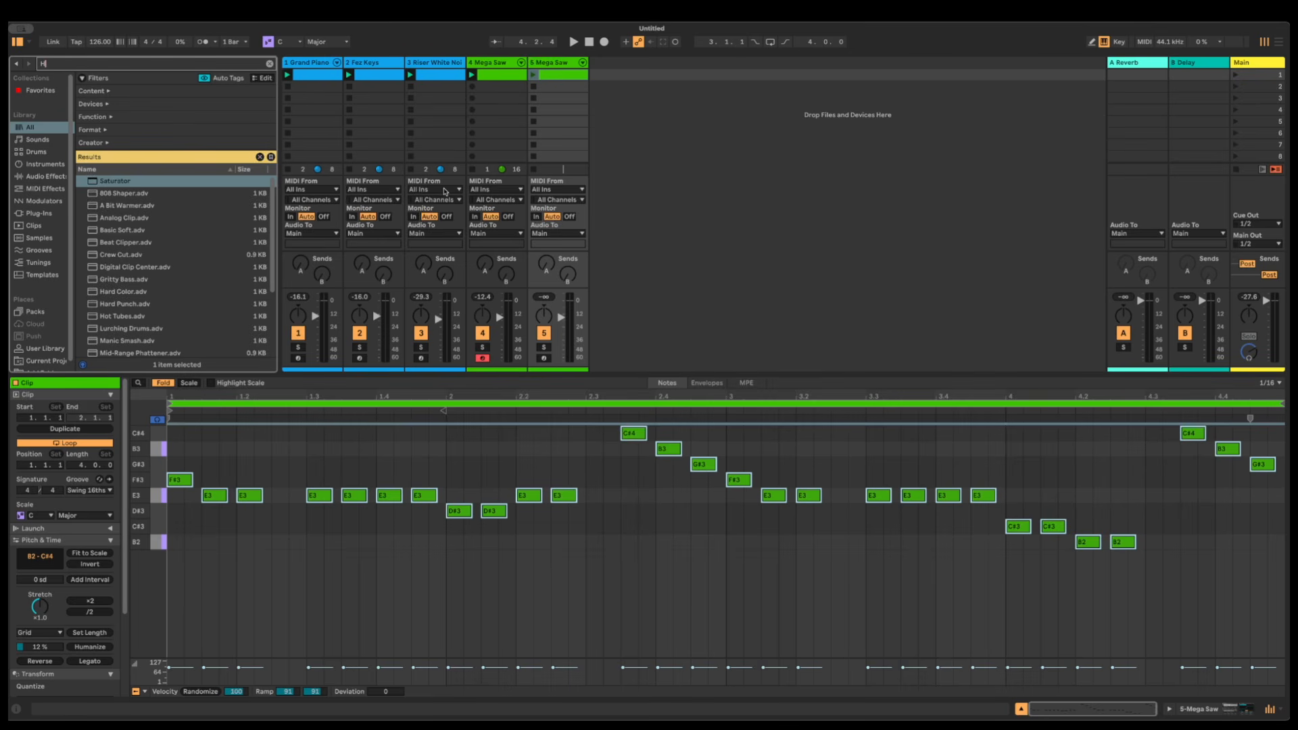
{"action": "type", "text": "orn Lead"}
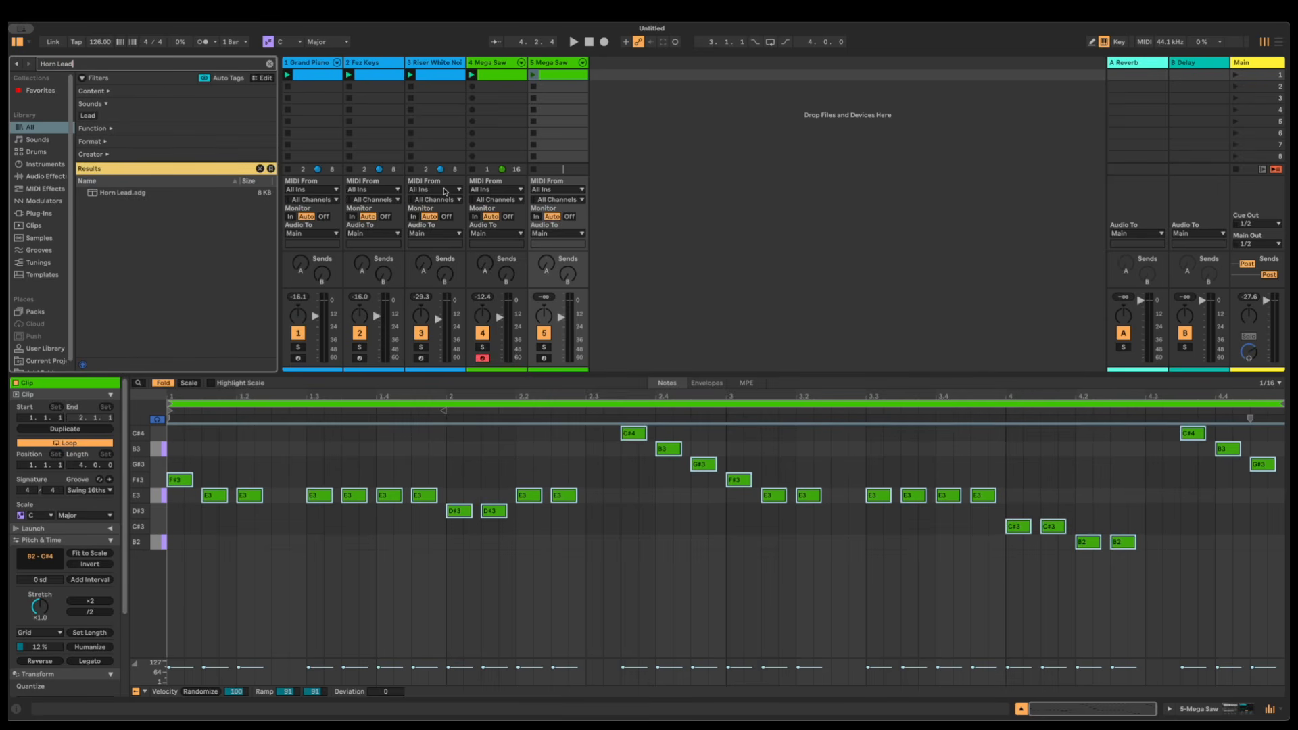
{"action": "key", "text": "Down"}
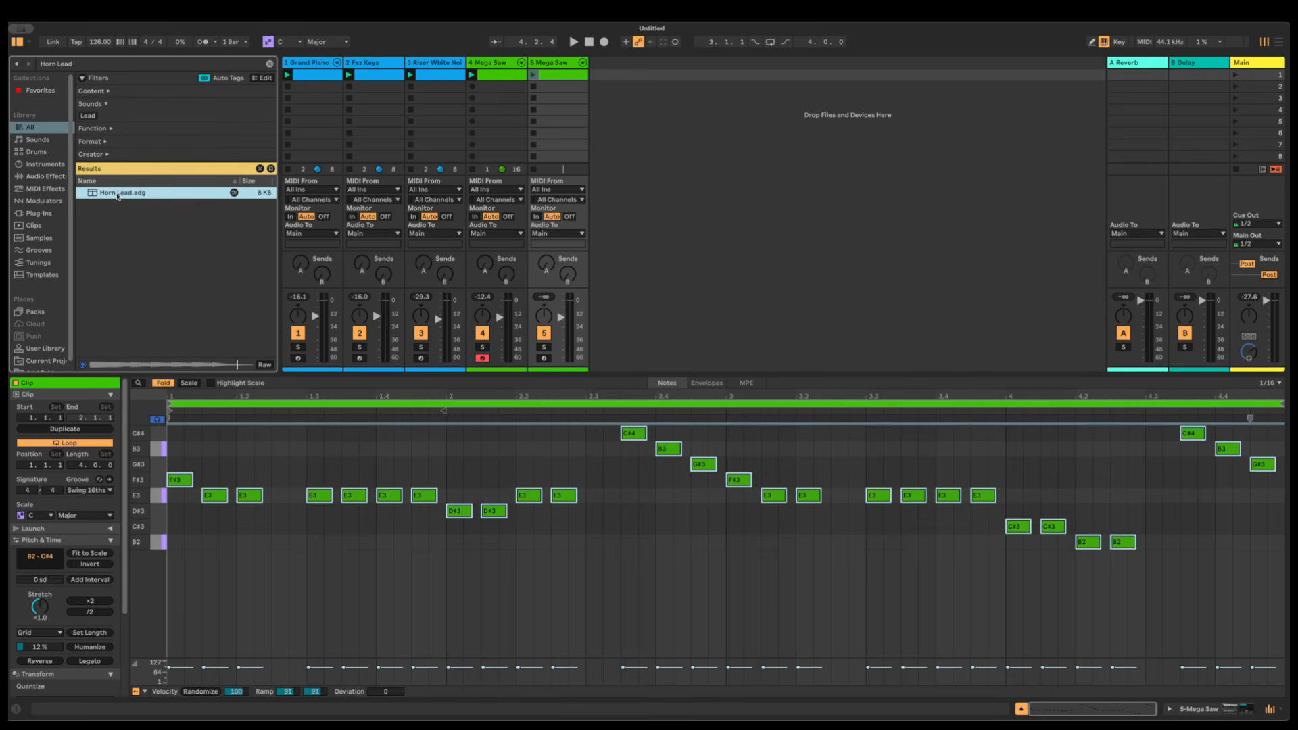
{"action": "left_click_drag", "start_coordinate": [118, 196], "coordinate": [557, 65]}
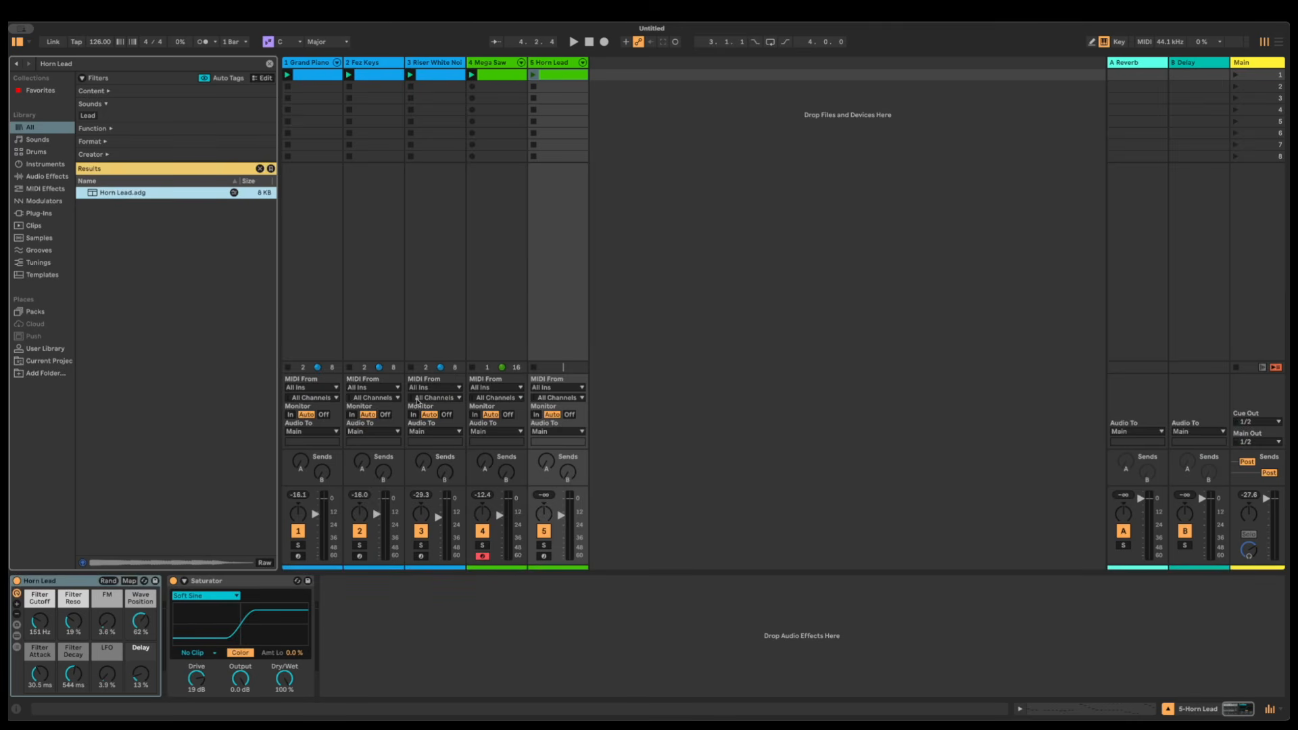
Set the Horn Lead's Filter Cutoff to 2.00 kHz and audition its clip with the other tracks
{"action": "left_click", "coordinate": [42, 625]}
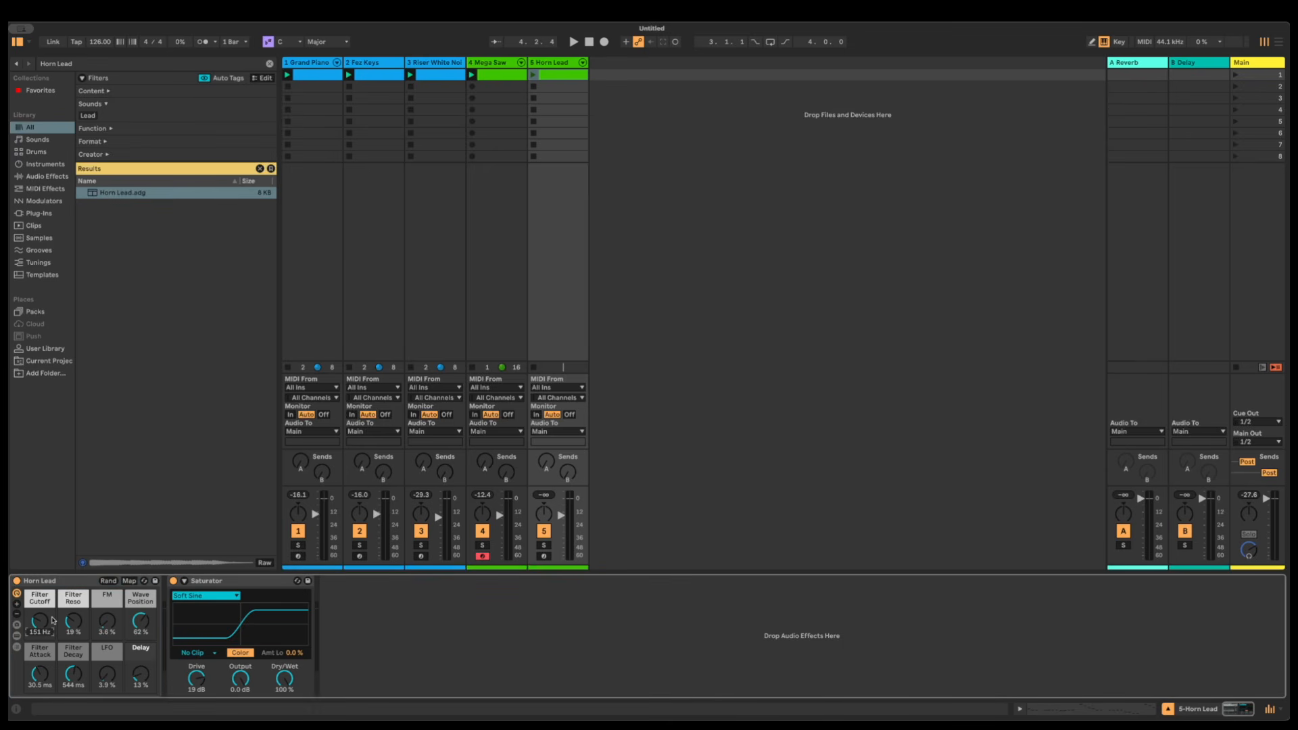
{"action": "type", "text": "2000"}
{"action": "key", "text": "Return"}
{"action": "left_click", "coordinate": [533, 74]}
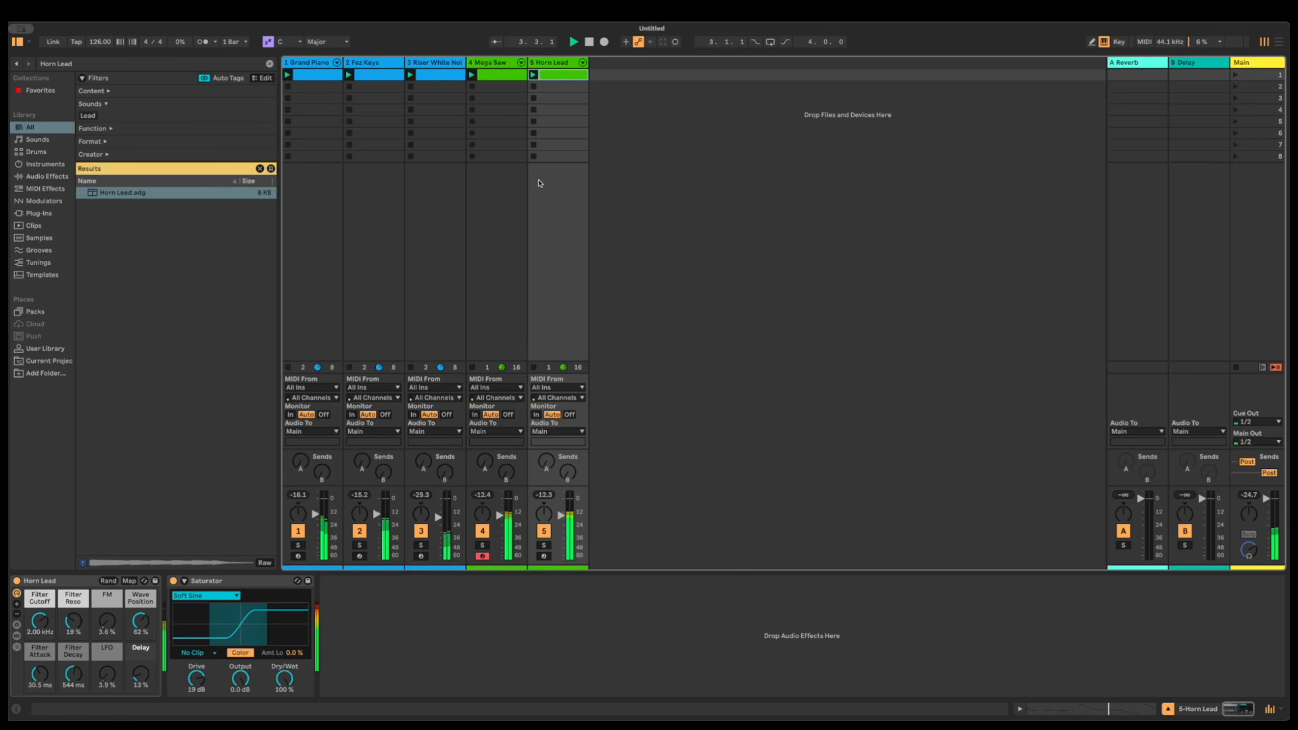
{"action": "key", "text": "space"}
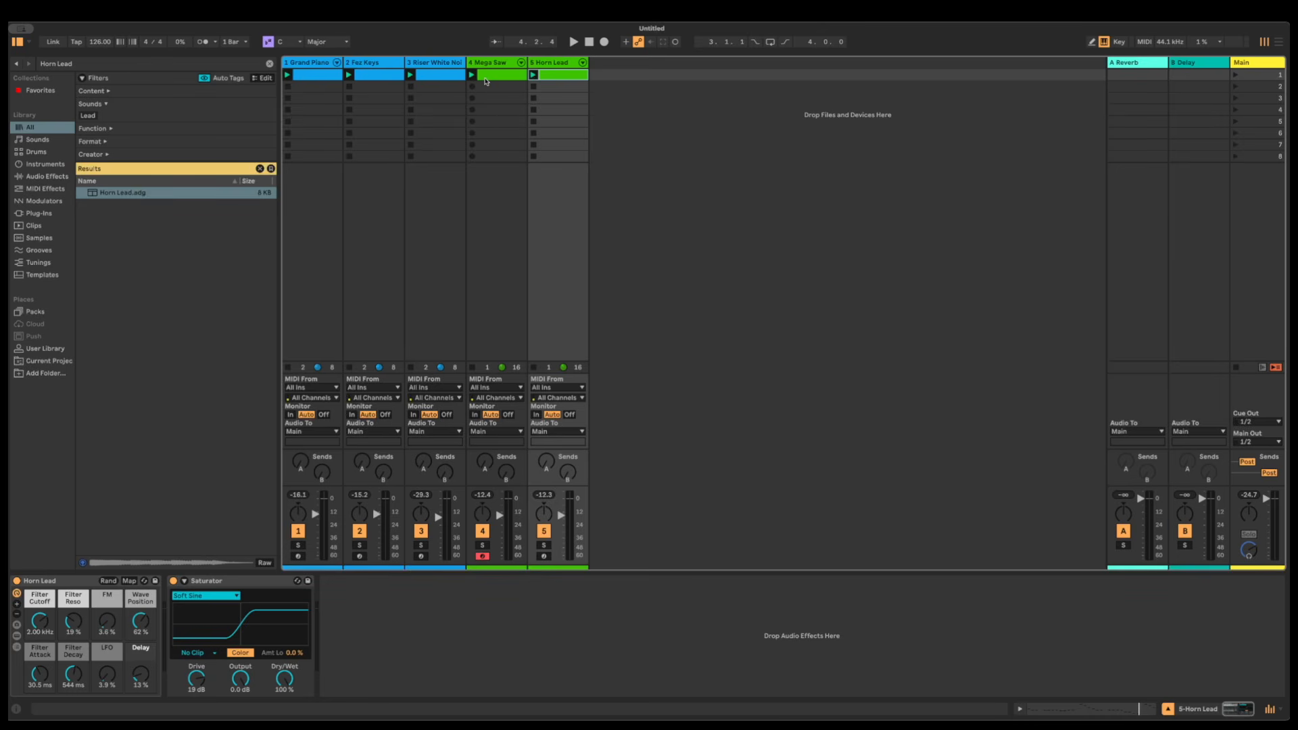
Group the Grand Piano, Fez Keys and Riser White Noise tracks and rename the group as Chords
{"action": "left_click", "coordinate": [313, 63]}
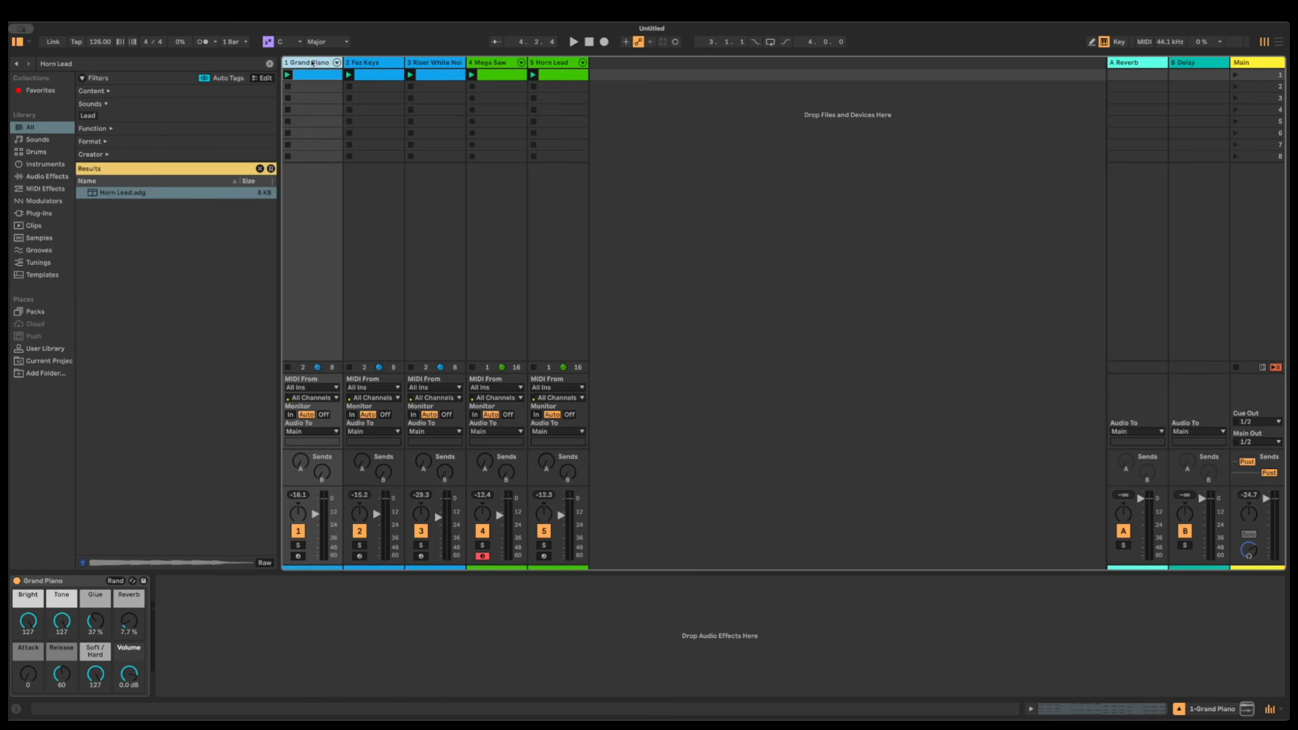
{"action": "left_click", "coordinate": [372, 63]}
{"action": "left_click", "coordinate": [439, 64]}
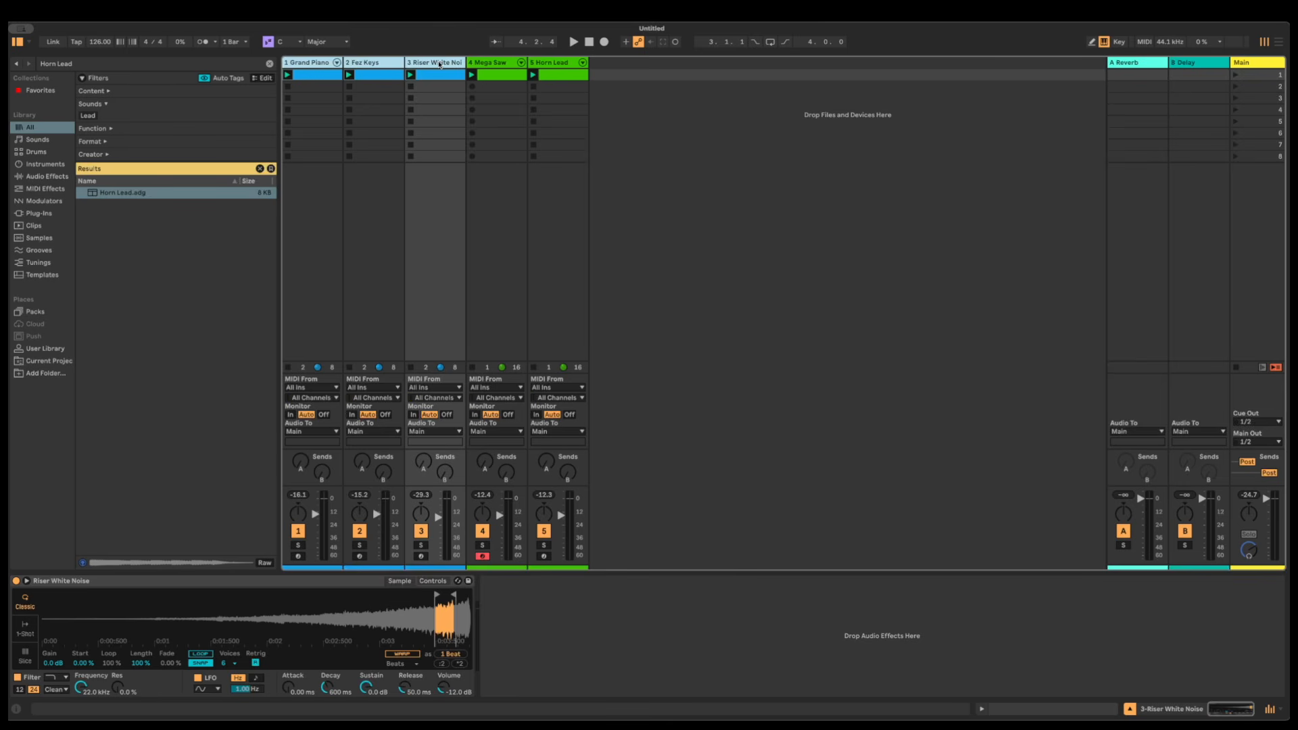
{"action": "key", "text": "ctrl+g"}
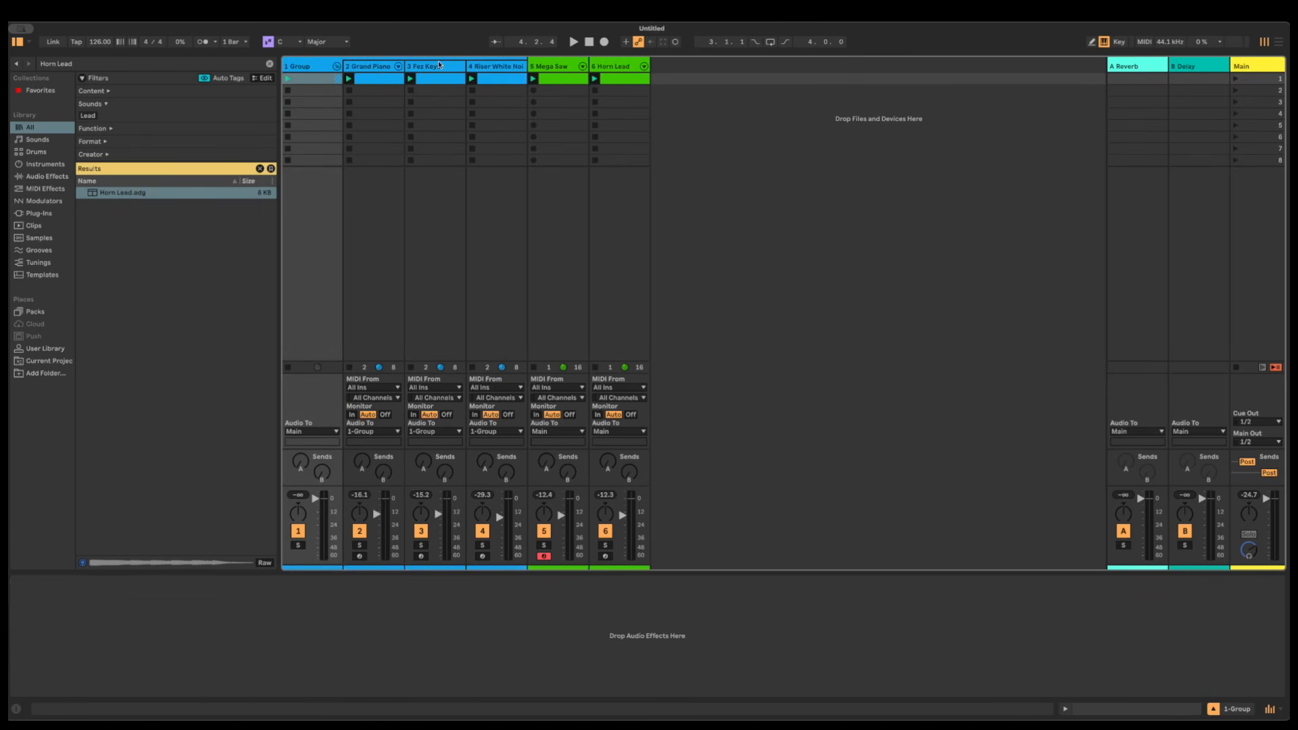
{"action": "right_click", "coordinate": [316, 68]}
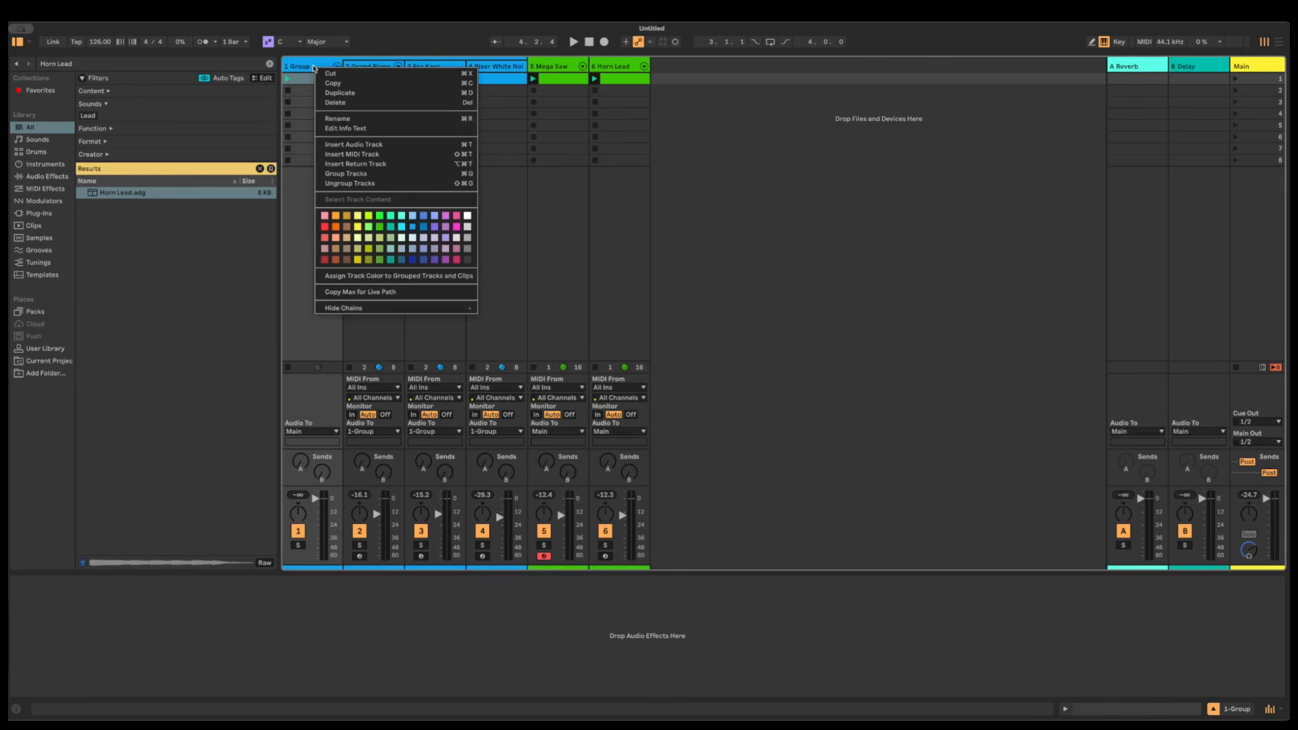
{"action": "left_click", "coordinate": [345, 119]}
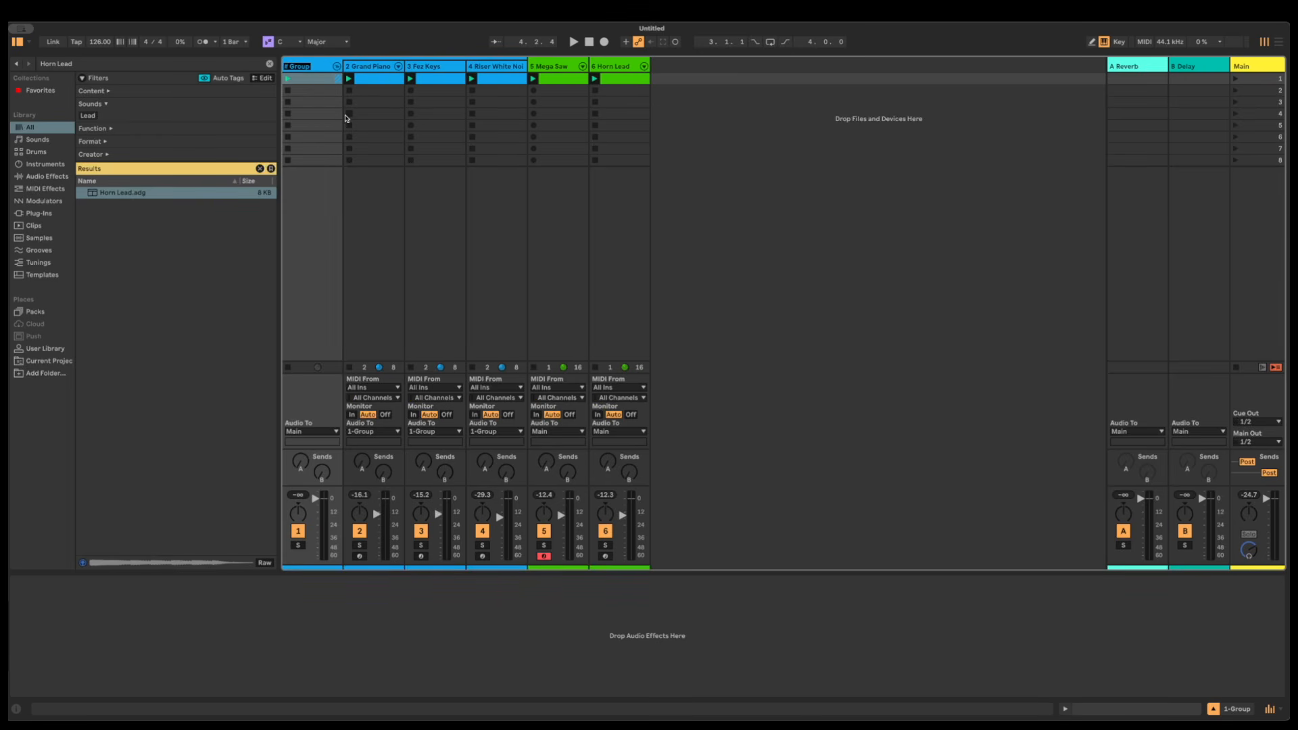
{"action": "type", "text": "Chords"}
{"action": "key", "text": "Return"}
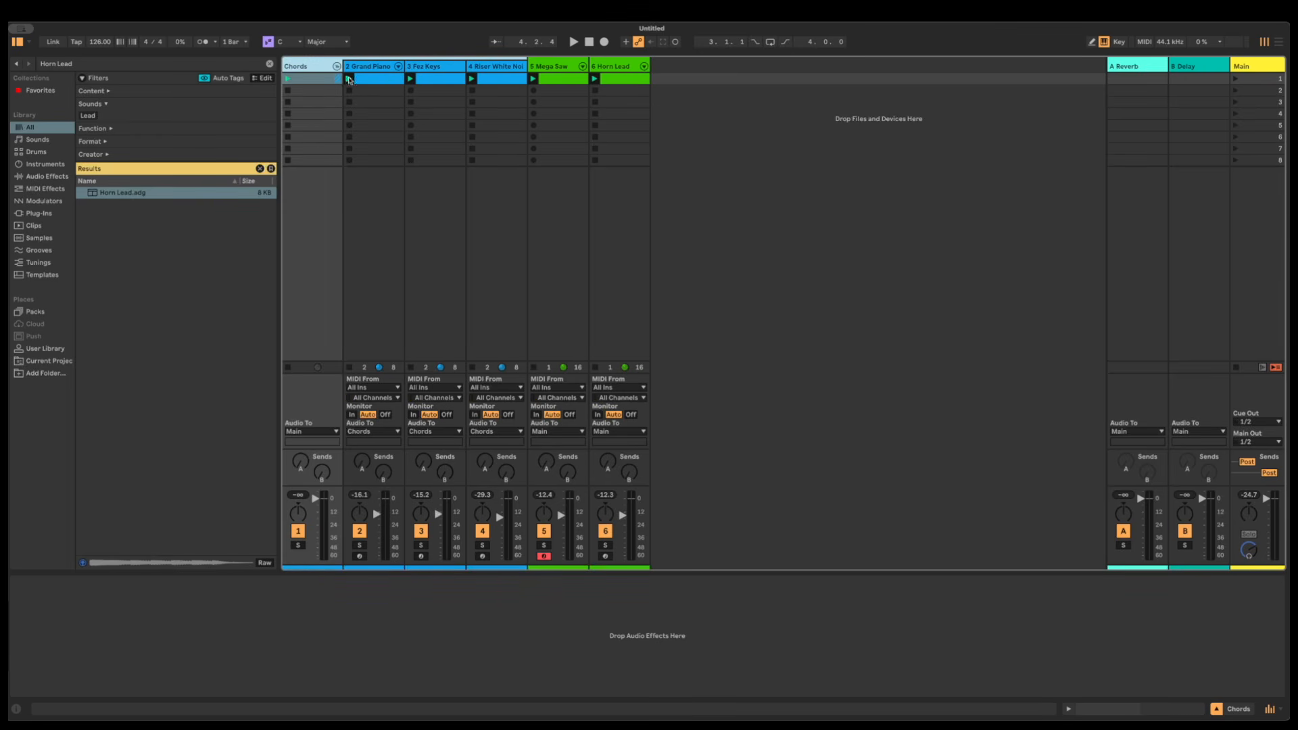
Group the Mega Saw and Horn Lead tracks and rename the group as Lead
{"action": "left_click", "coordinate": [563, 66]}
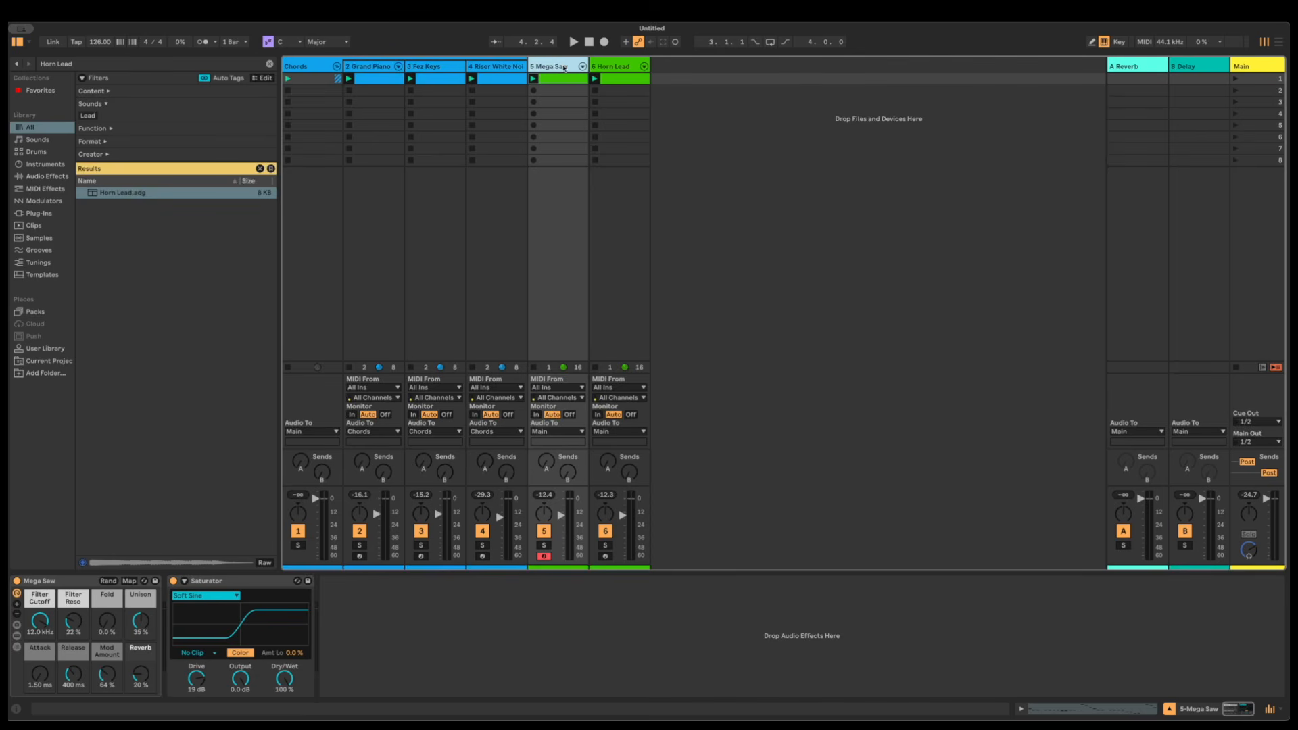
{"action": "left_click", "coordinate": [624, 67]}
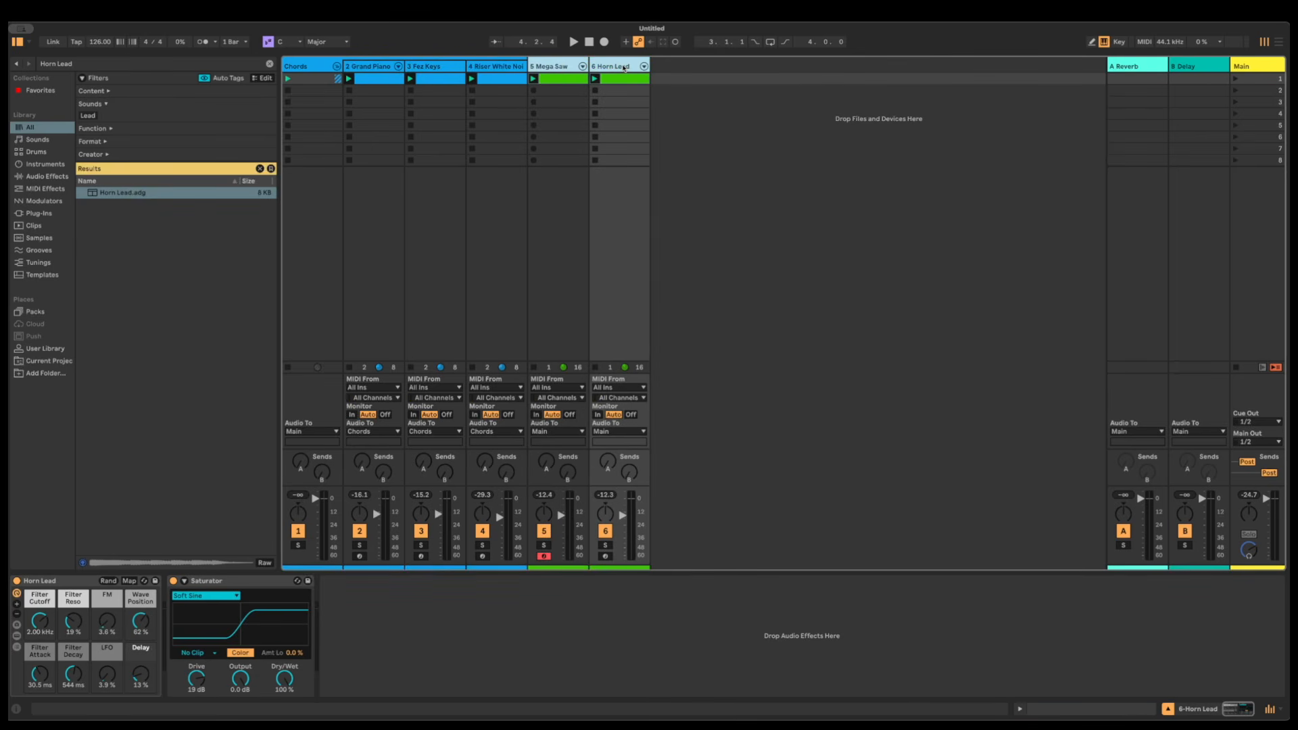
{"action": "key", "text": "ctrl+g"}
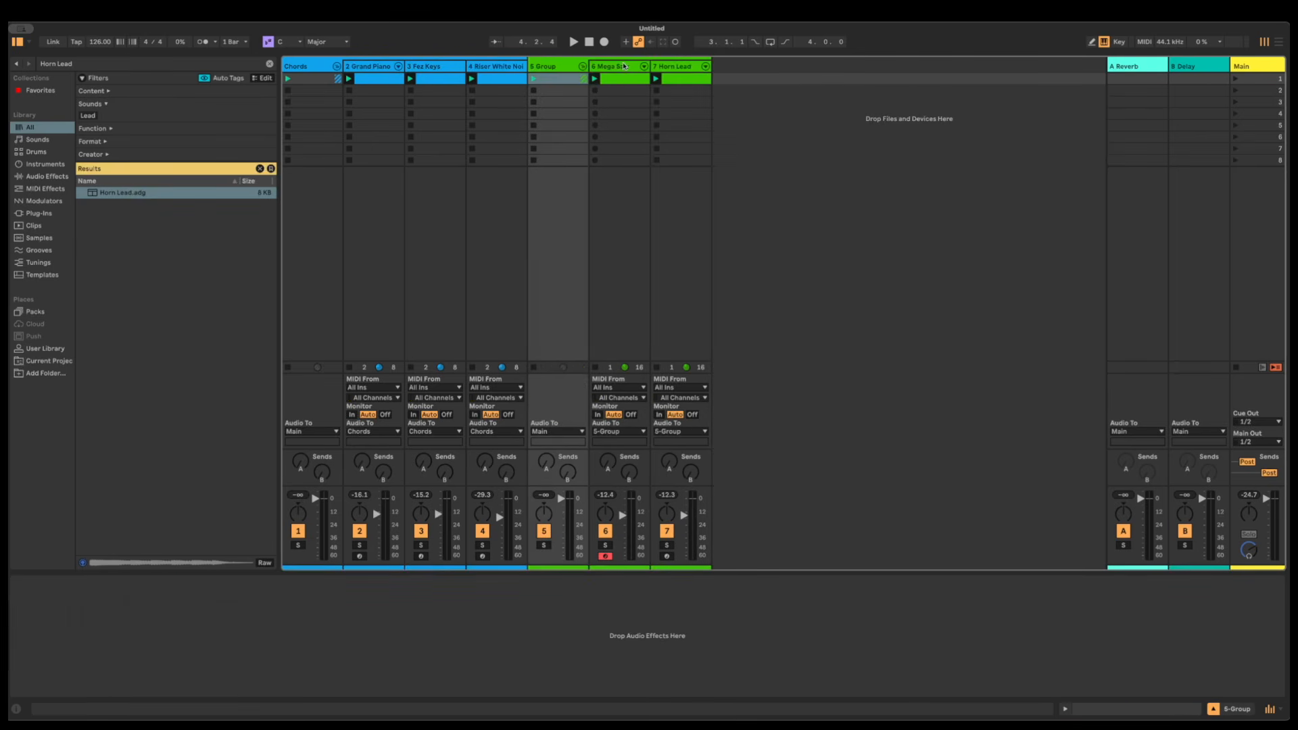
{"action": "left_click", "coordinate": [558, 67]}
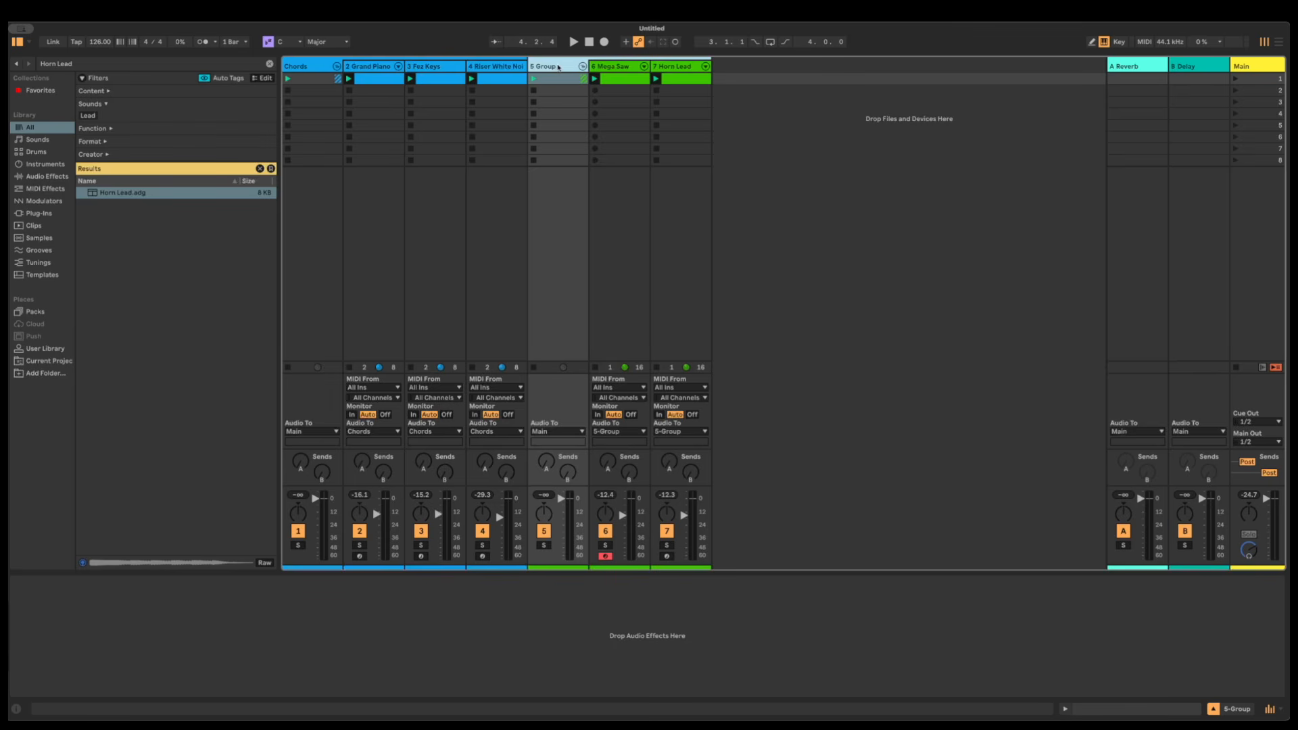
{"action": "key", "text": "ctrl+r"}
{"action": "type", "text": "Lead"}
{"action": "key", "text": "Return"}
Search the library for "drift" and add the Drift instrument on a new track after Horn Lead
{"action": "key", "text": "ctrl+f"}
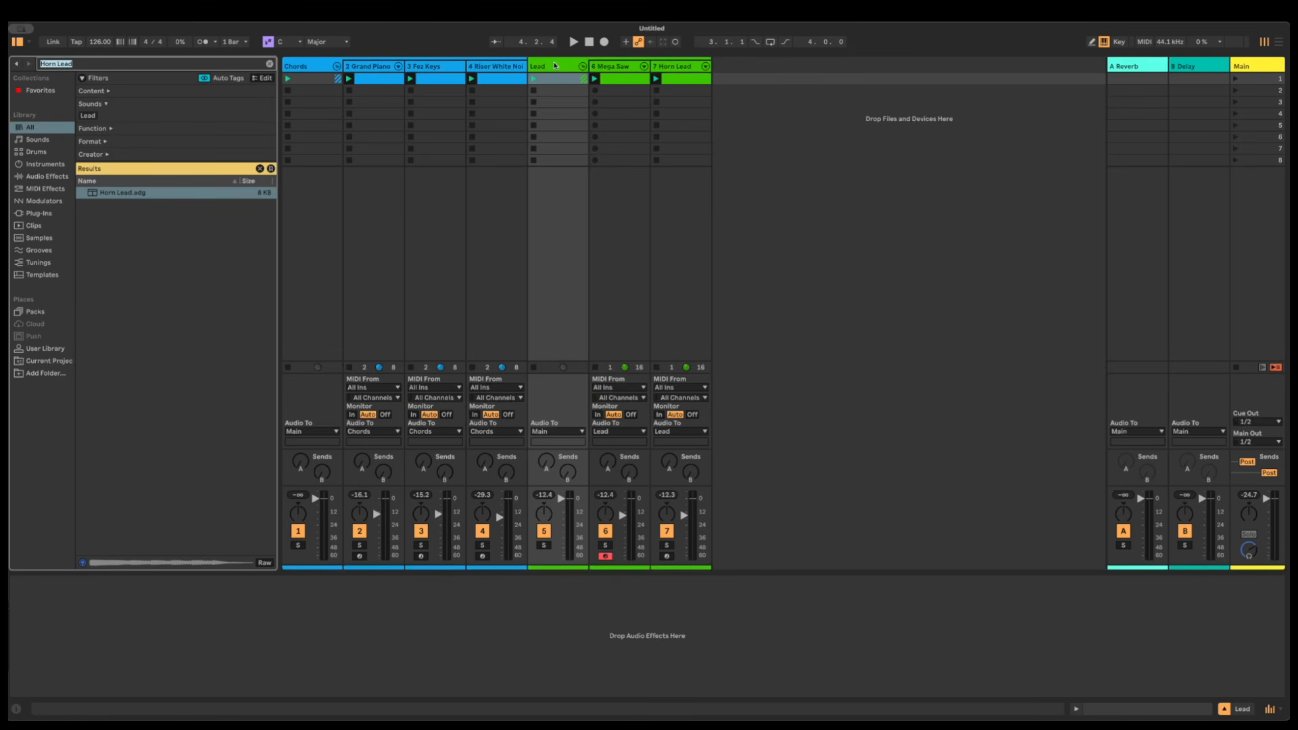
{"action": "type", "text": "drift"}
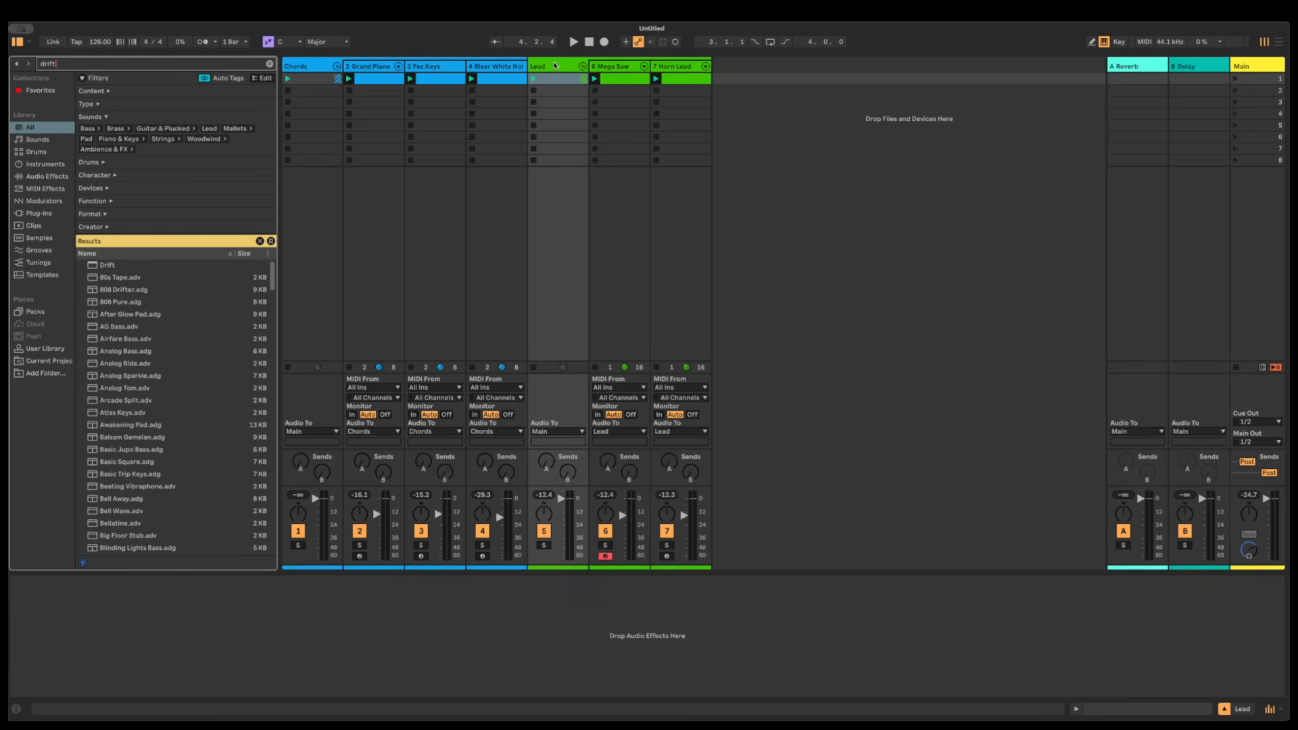
{"action": "key", "text": "Down"}
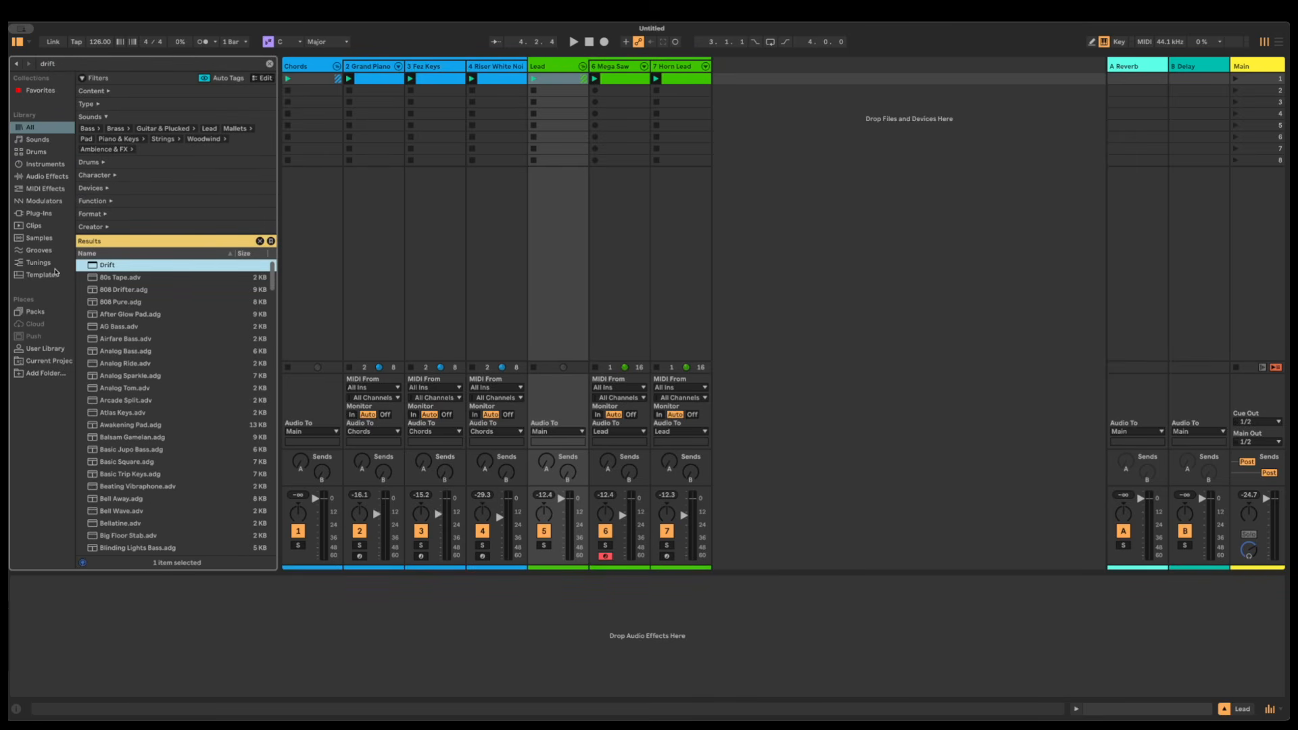
{"action": "left_click_drag", "start_coordinate": [90, 266], "coordinate": [723, 83]}
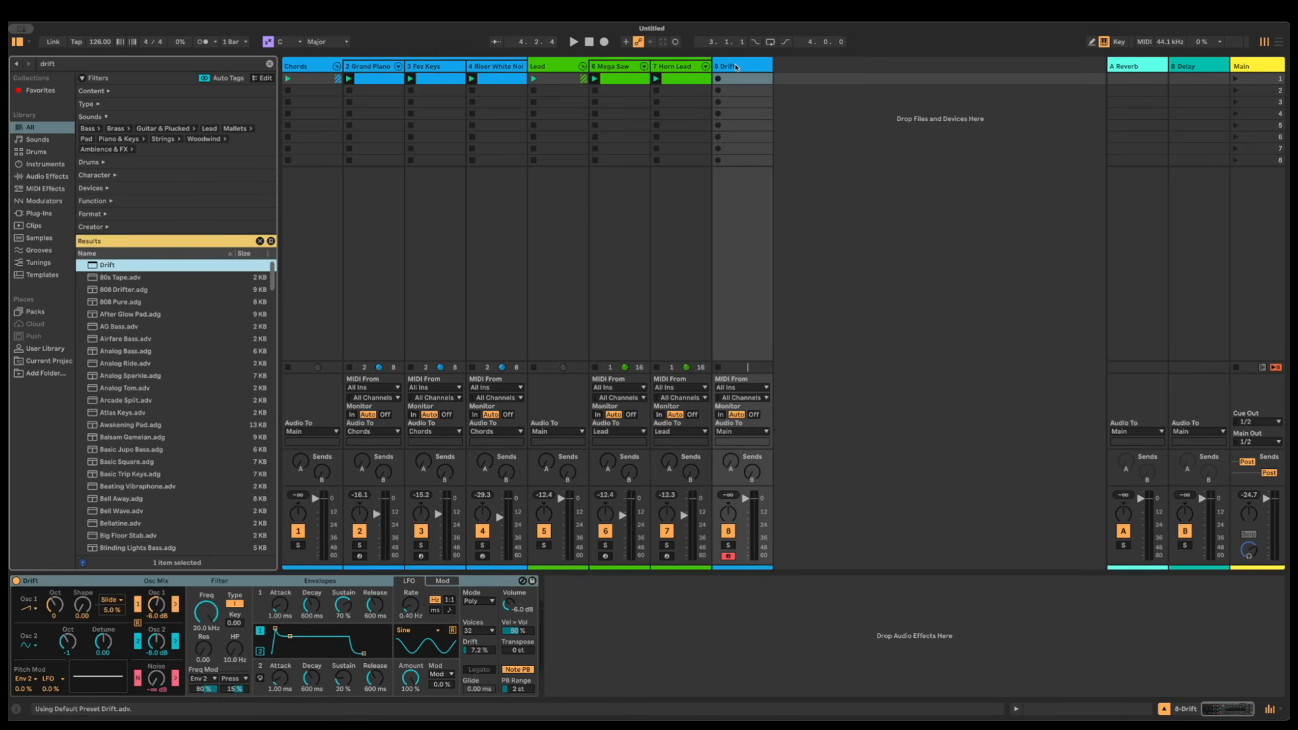
Color the Drift track orange and rename it as Bass
{"action": "right_click", "coordinate": [737, 68]}
{"action": "left_click", "coordinate": [757, 241]}
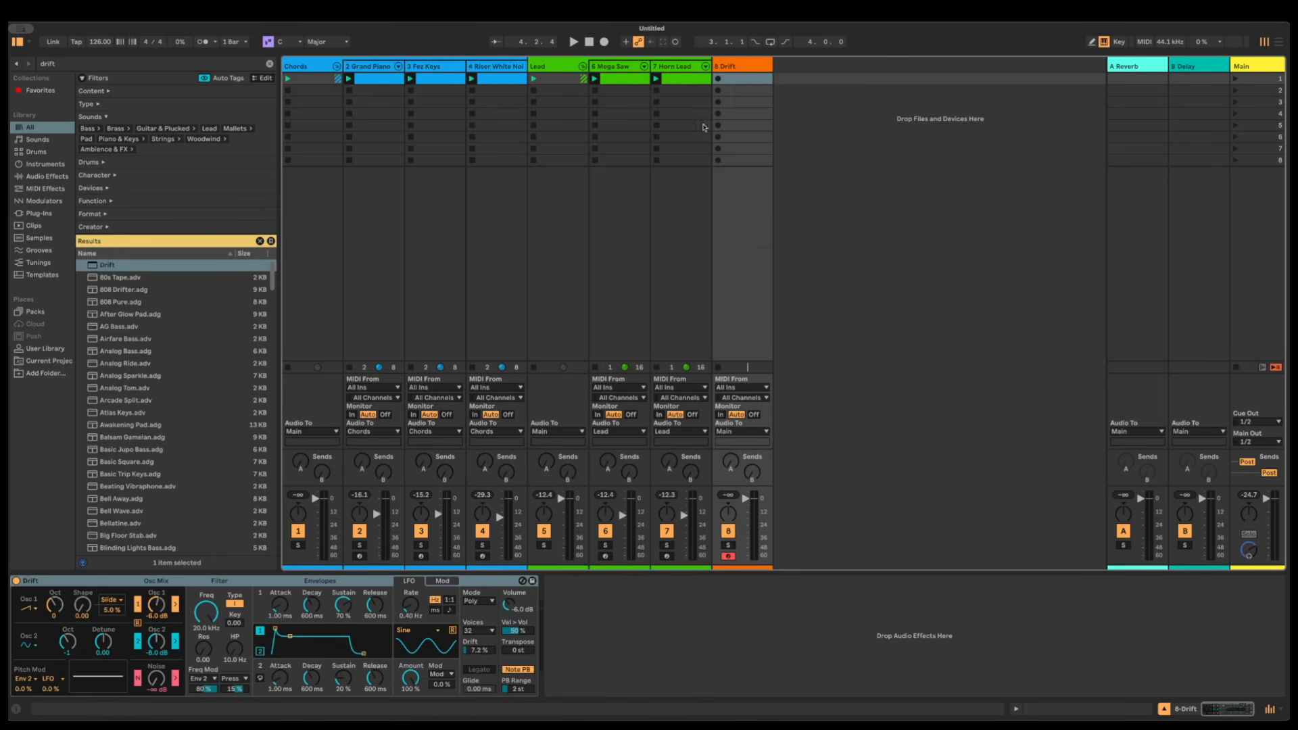
{"action": "left_click", "coordinate": [750, 68]}
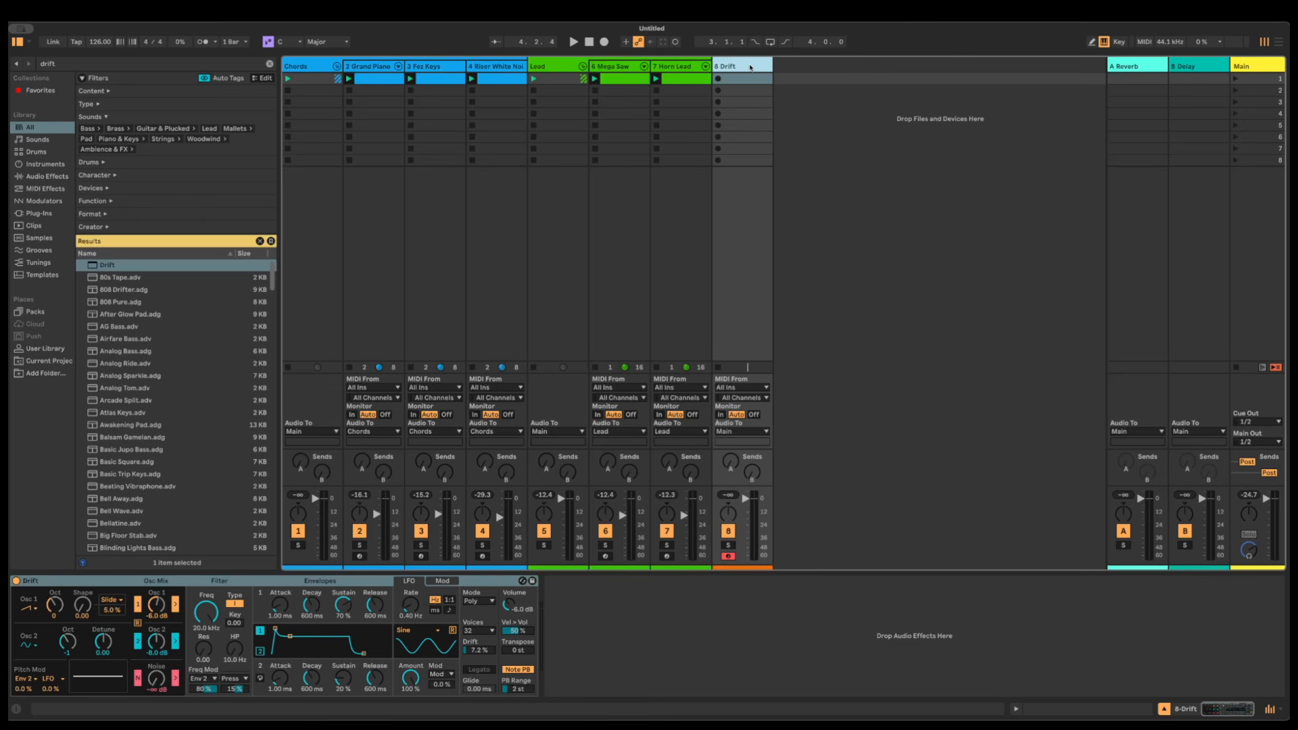
{"action": "key", "text": "ctrl+r"}
{"action": "type", "text": "B"}
{"action": "key", "text": "Return"}
In Drift, set Osc 1's octave to -1, Osc 2's octave to -2 and Osc 2's level to -6 dB
{"action": "left_click", "coordinate": [77, 606]}
{"action": "key", "text": "Down"}
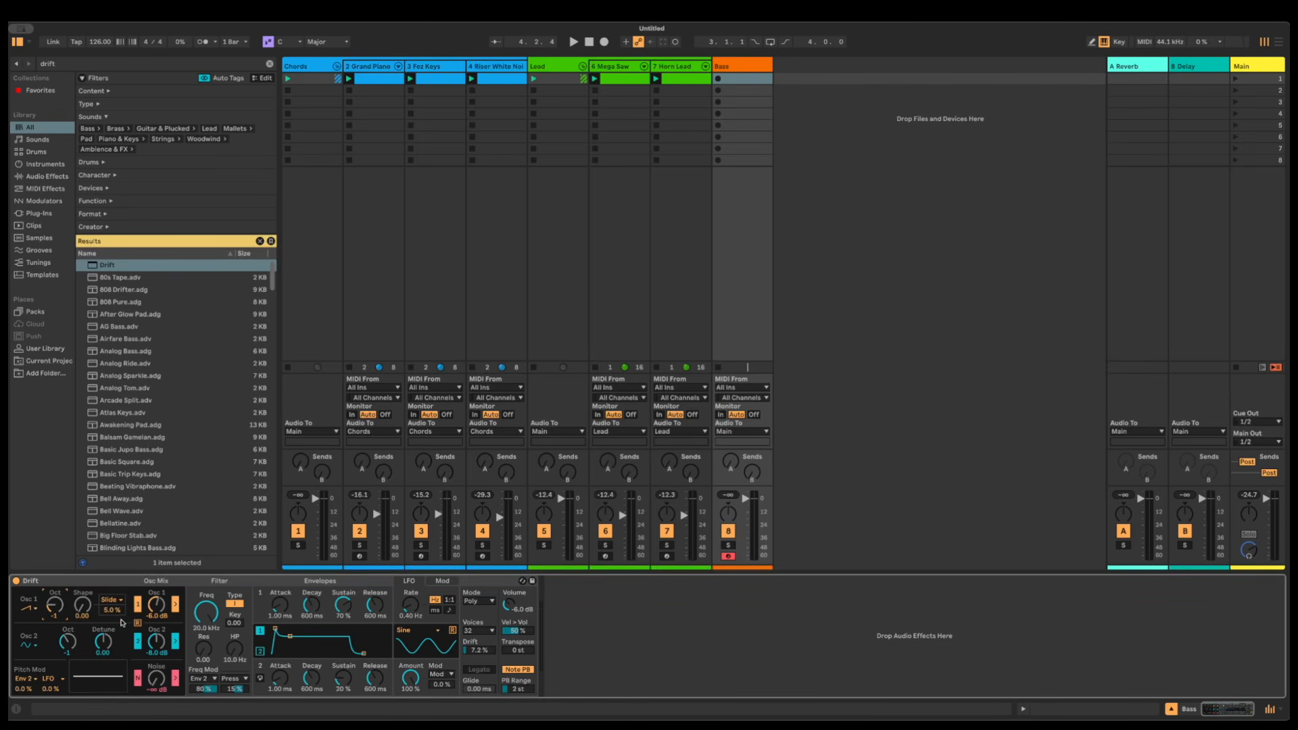
{"action": "left_click", "coordinate": [73, 643]}
{"action": "key", "text": "Down"}
{"action": "type", "text": "-6"}
{"action": "key", "text": "Return"}
Set Drift's filter frequency to 500 Hz and its resonance to 0.55
{"action": "left_click", "coordinate": [207, 615]}
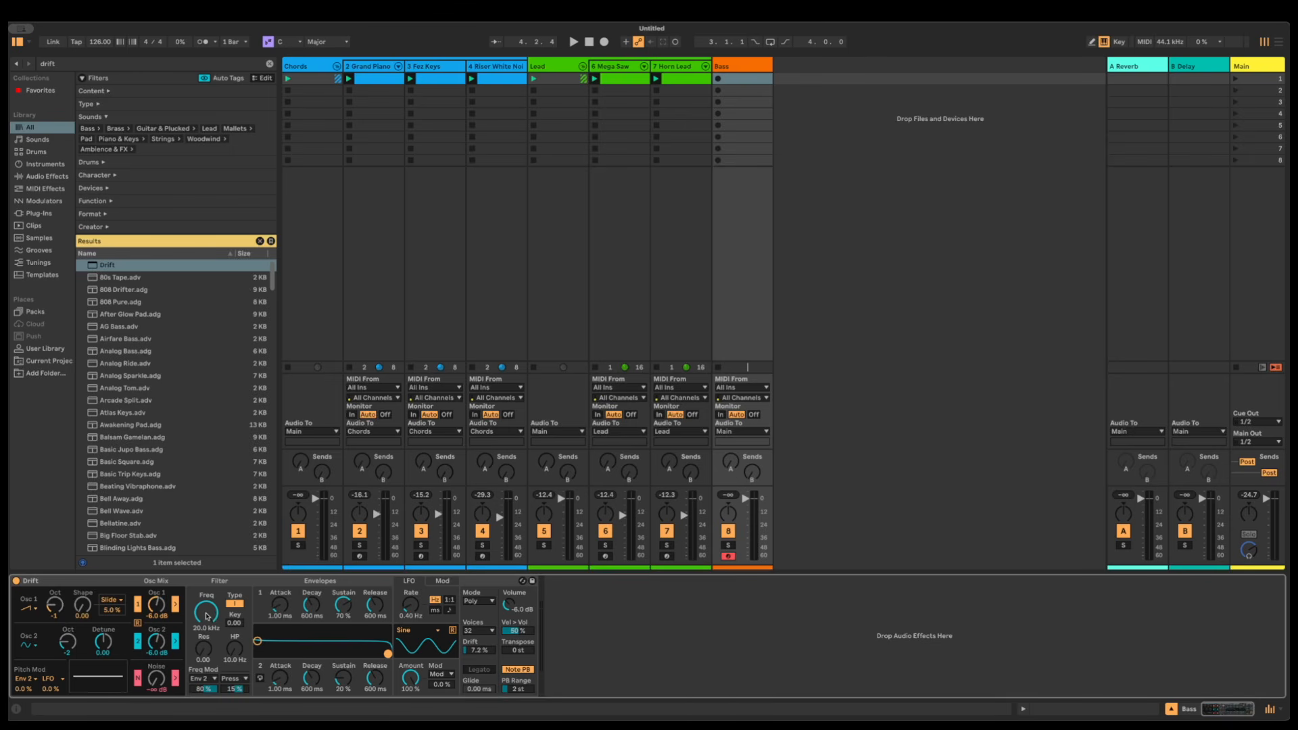
{"action": "left_click", "coordinate": [204, 628]}
{"action": "type", "text": "20"}
{"action": "key", "text": "Return"}
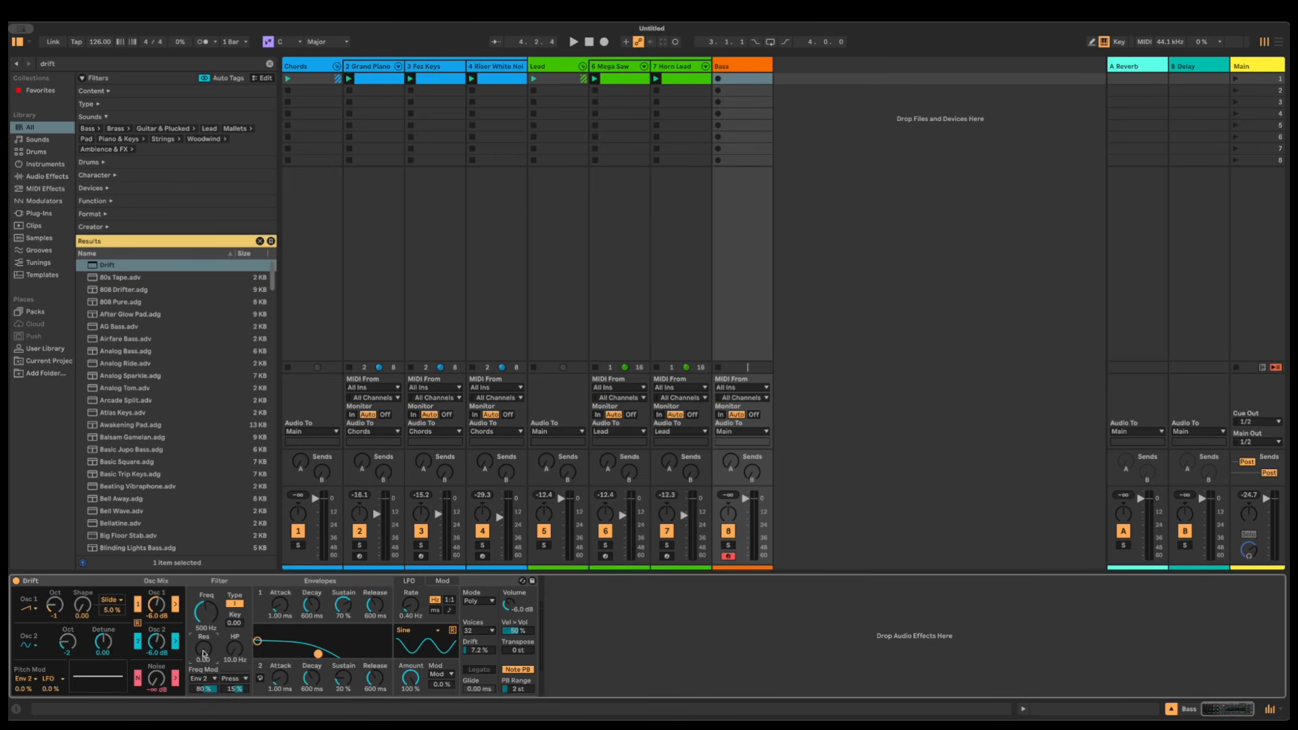
{"action": "type", "text": ".55"}
{"action": "key", "text": "Return"}
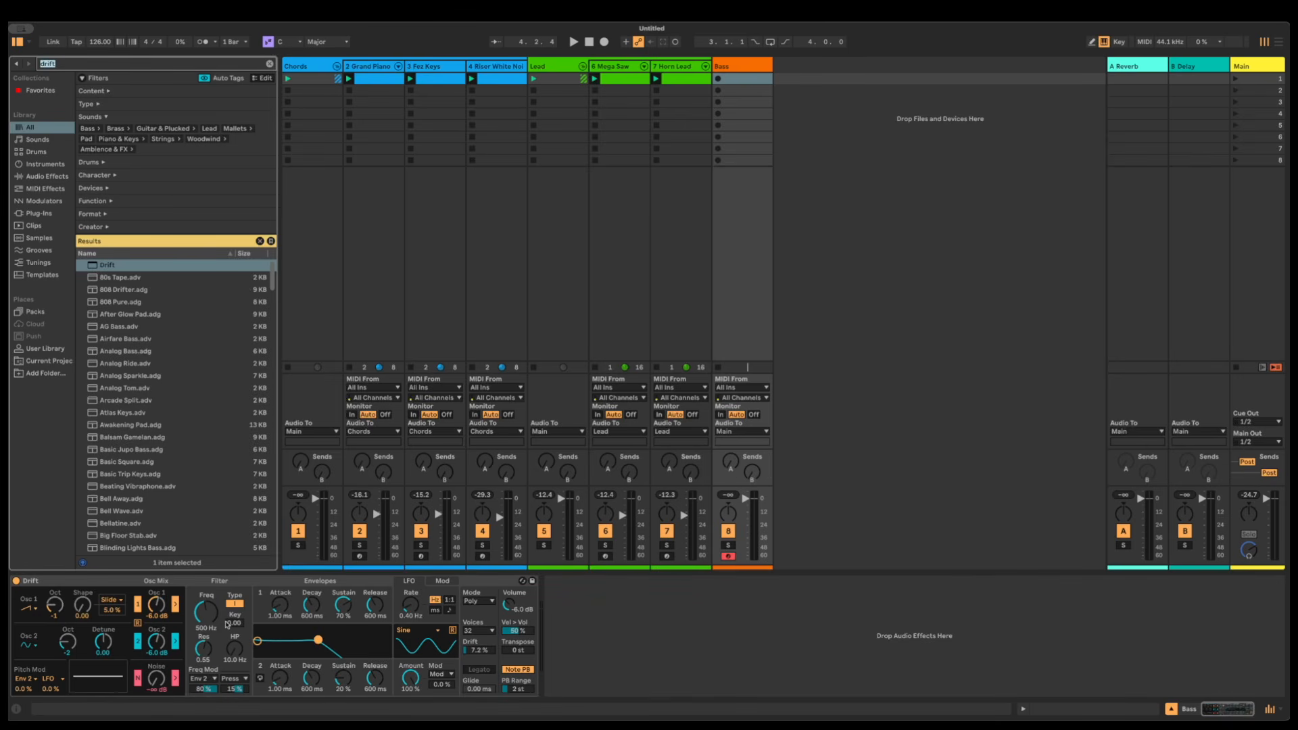
Search the library for "satur" and add a Saturator after Drift on the Bass track
{"action": "type", "text": "satur"}
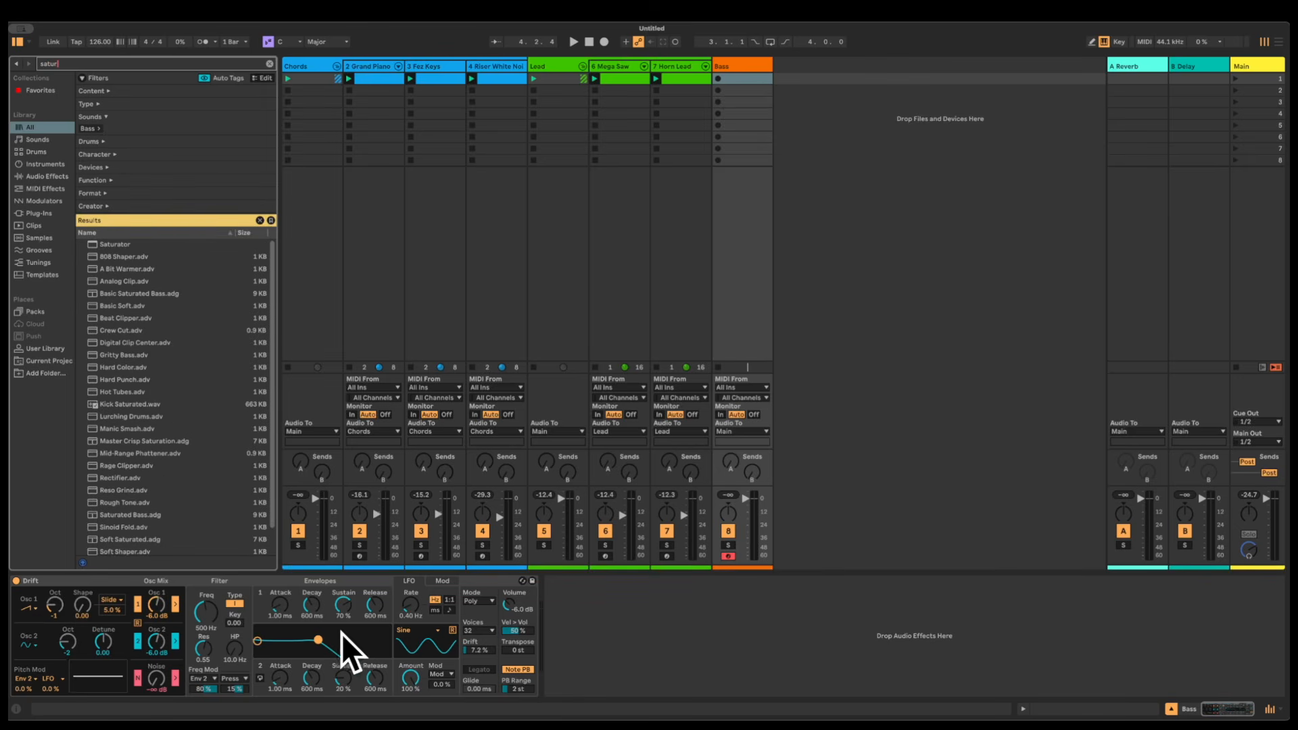
{"action": "left_click", "coordinate": [115, 245]}
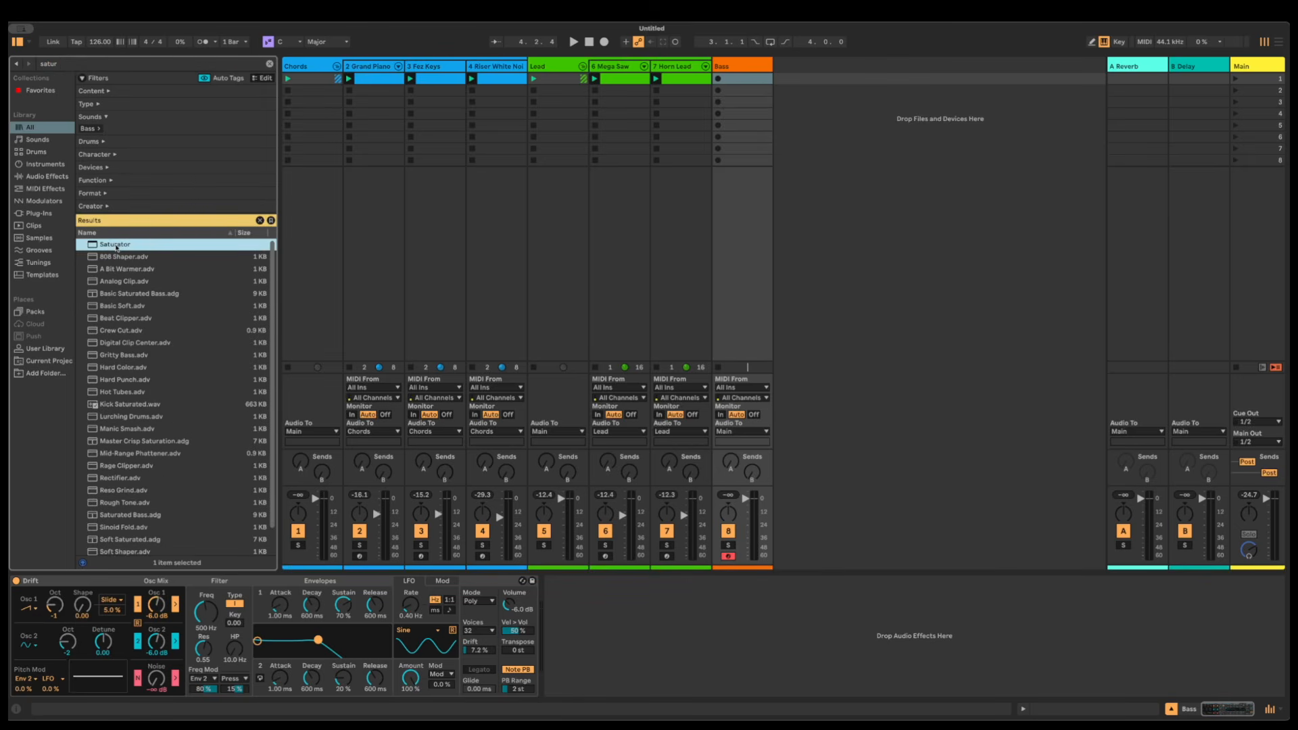
{"action": "left_click_drag", "start_coordinate": [116, 247], "coordinate": [589, 643]}
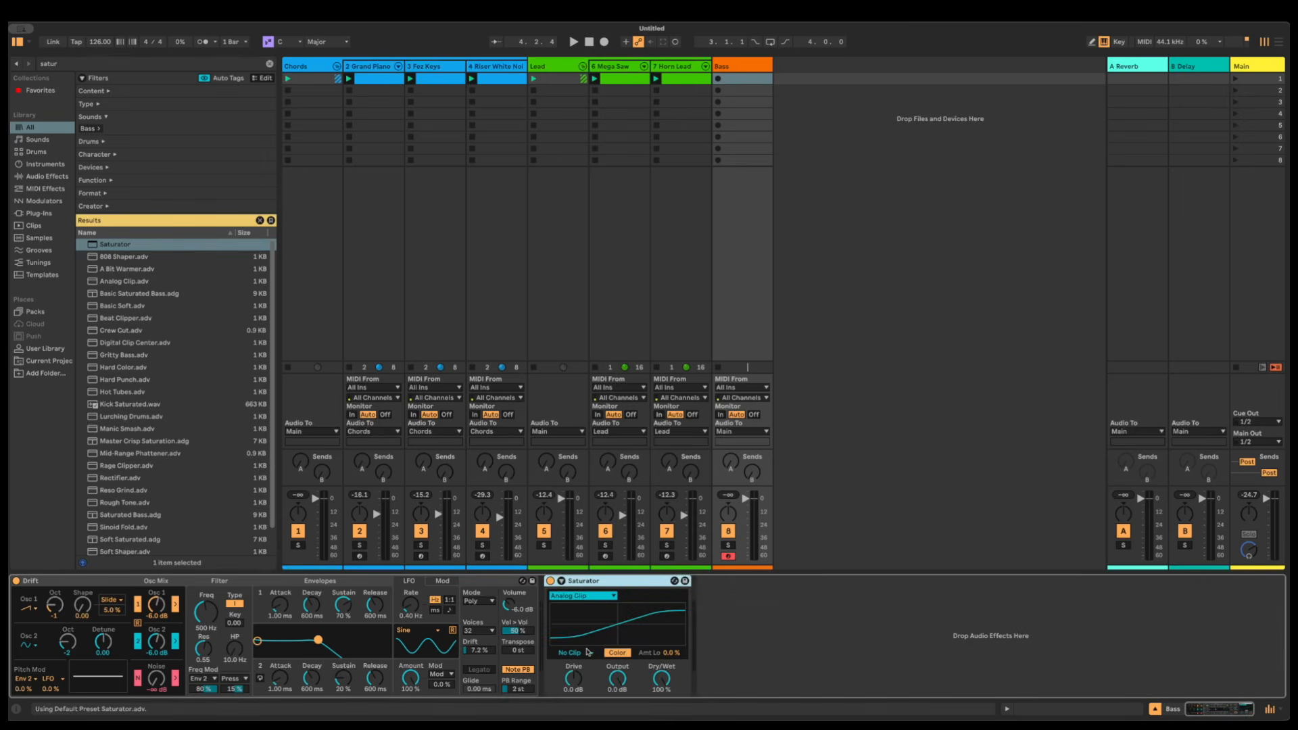
Set the Saturator's Drive to 16 dB with the Medium Curve type and lower the Bass track's volume slightly
{"action": "left_click", "coordinate": [574, 677]}
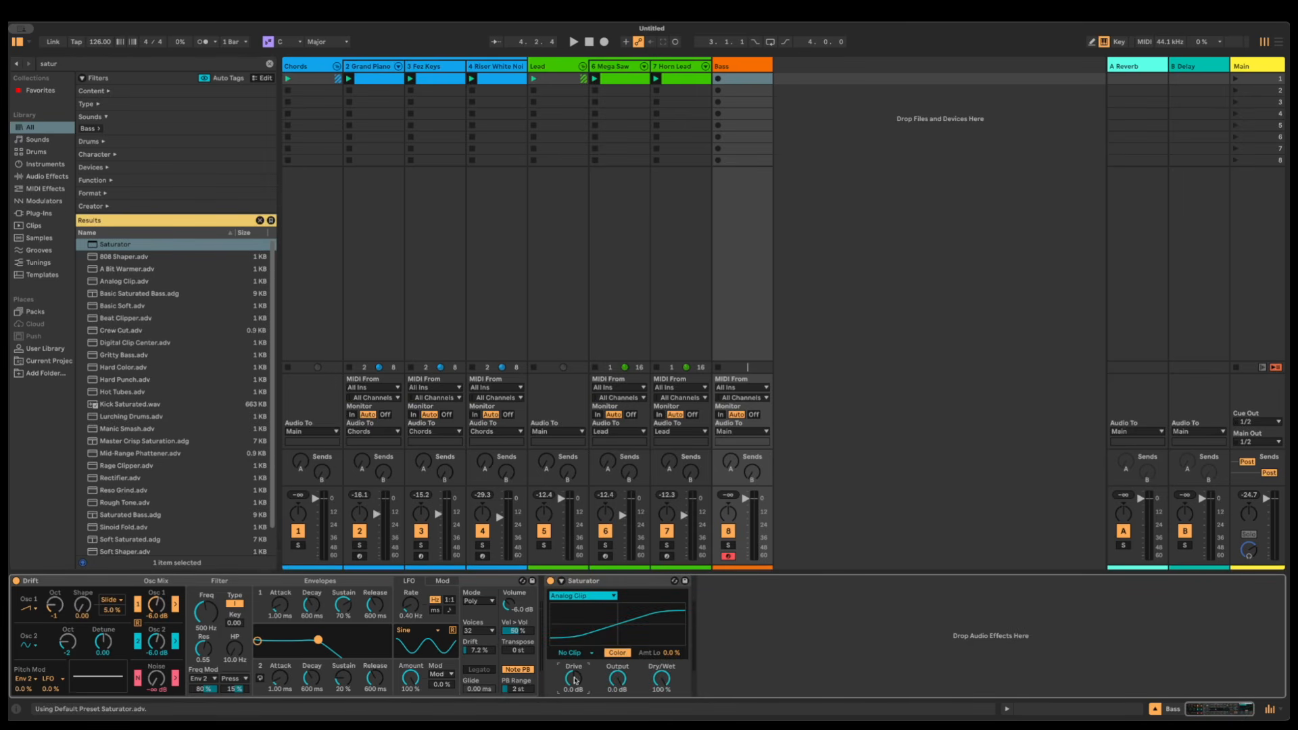
{"action": "type", "text": "16"}
{"action": "key", "text": "Return"}
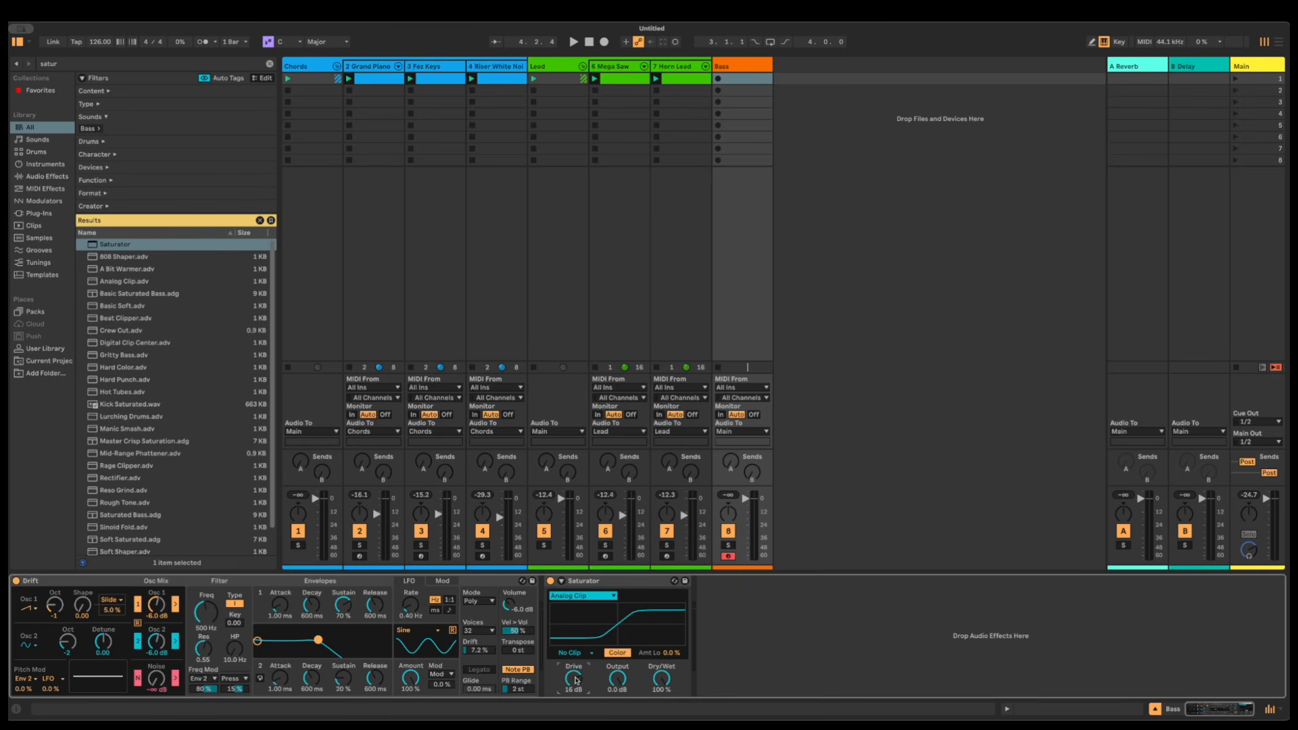
{"action": "left_click", "coordinate": [598, 598]}
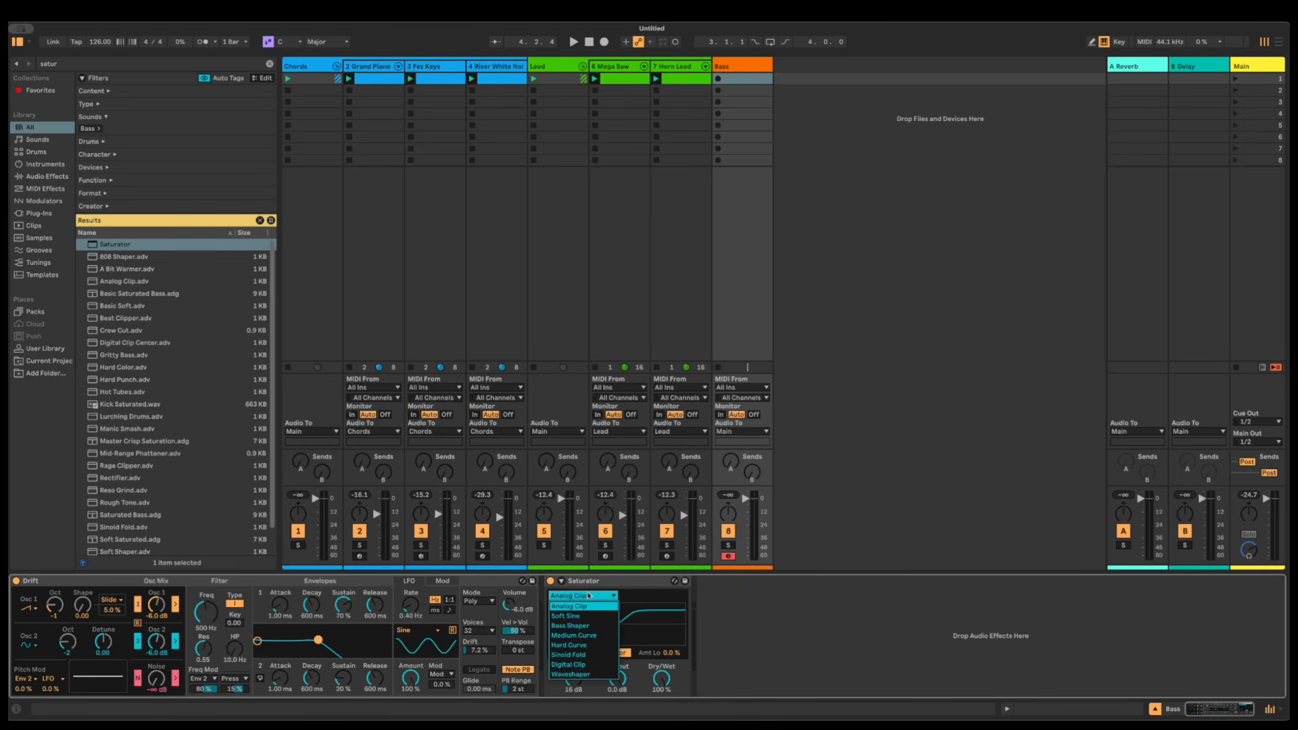
{"action": "left_click", "coordinate": [586, 635]}
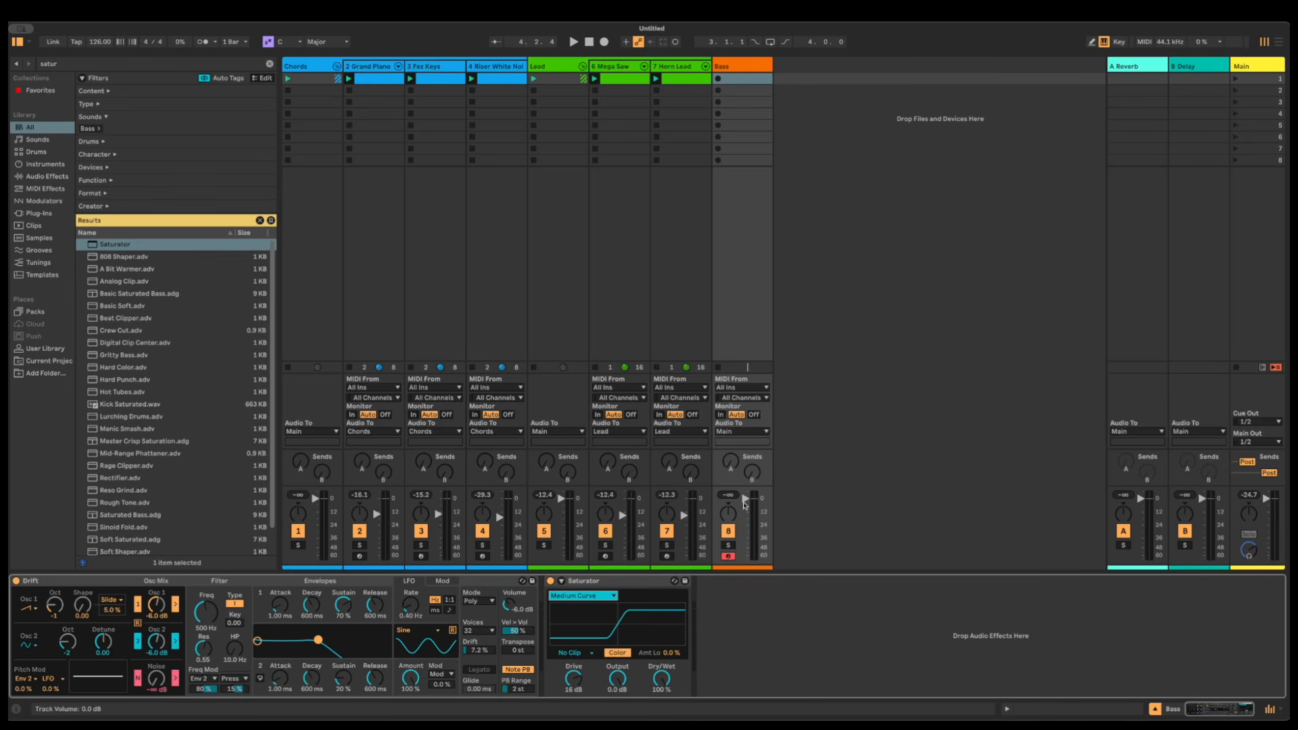
{"action": "left_click_drag", "start_coordinate": [744, 504], "coordinate": [744, 513]}
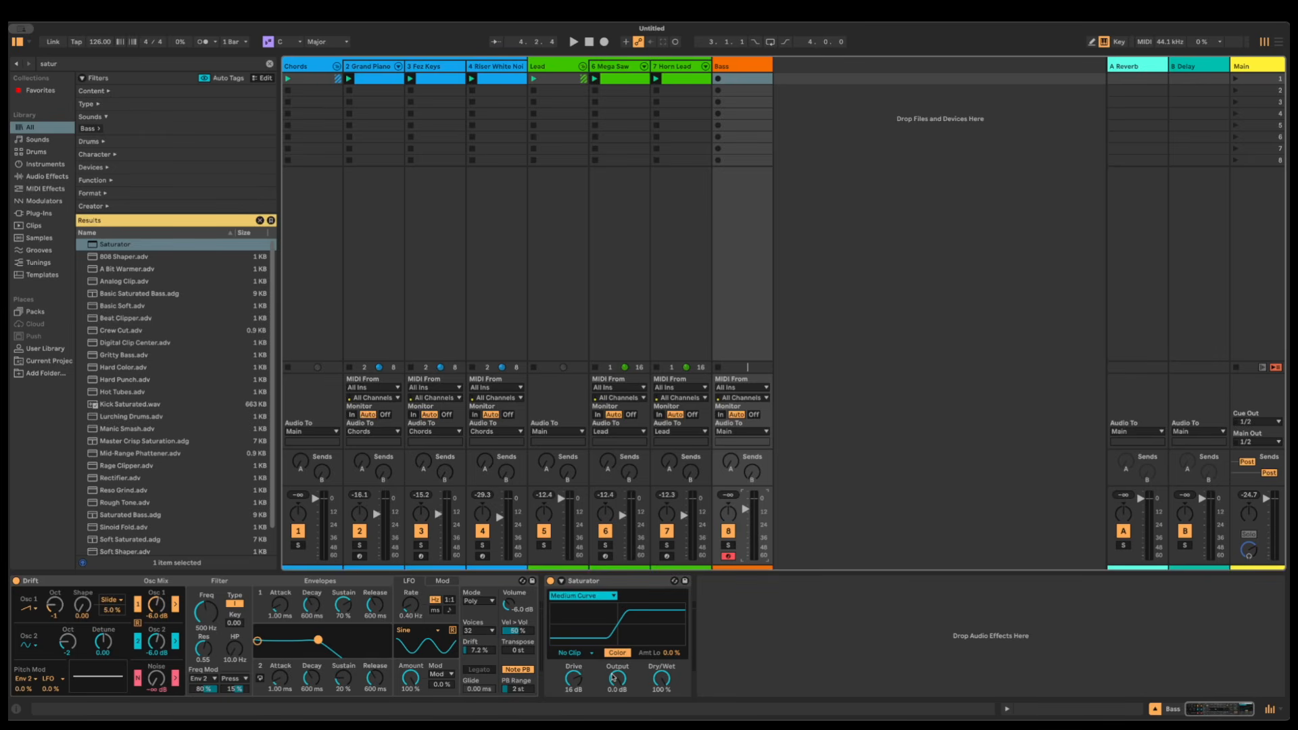
Search the library for "erosion" and add the Noisy.adv preset after the Saturator on the Bass track
{"action": "key", "text": "ctrl+f"}
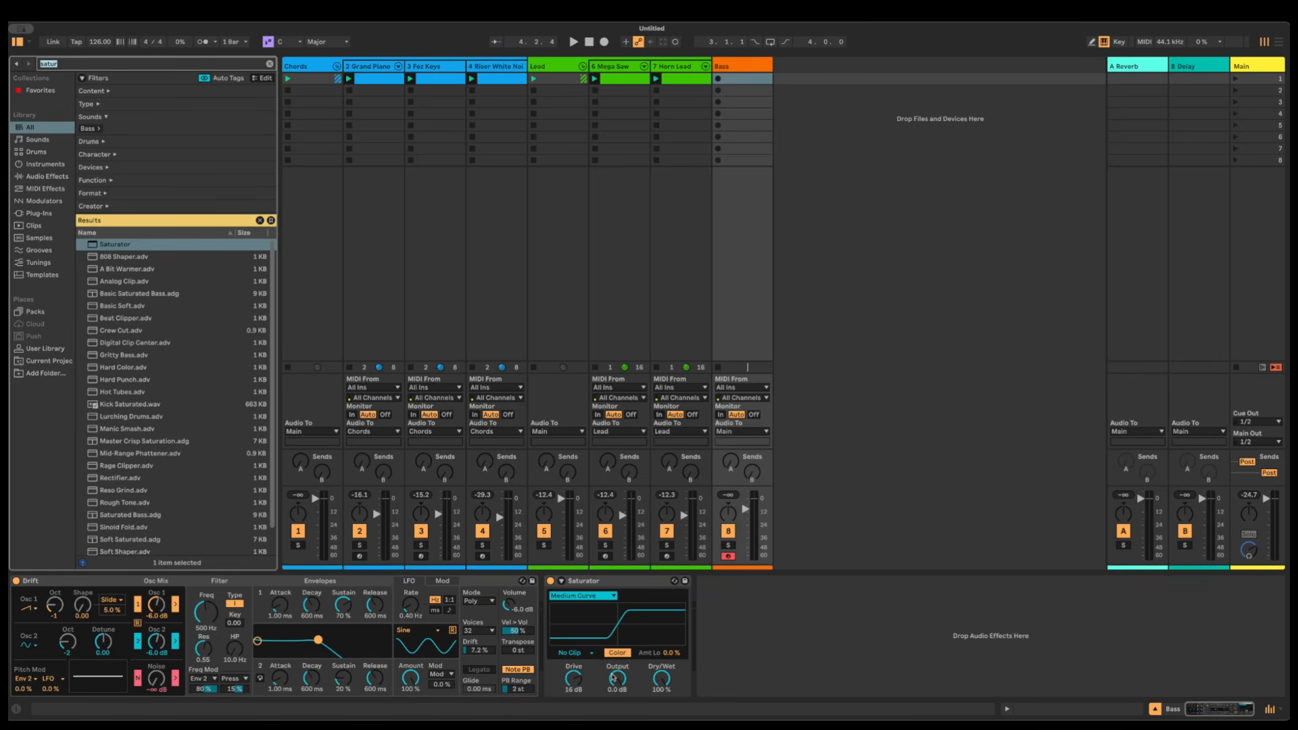
{"action": "type", "text": "erosion"}
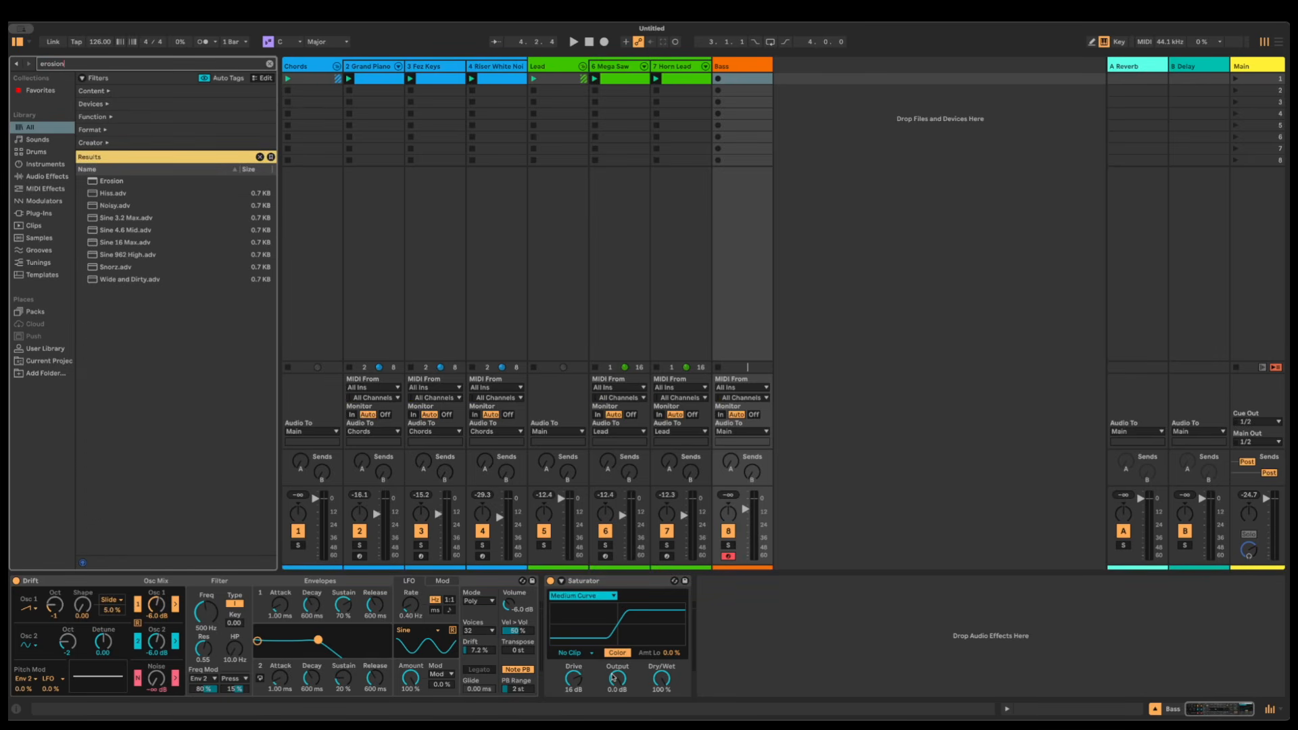
{"action": "key", "text": "Down"}
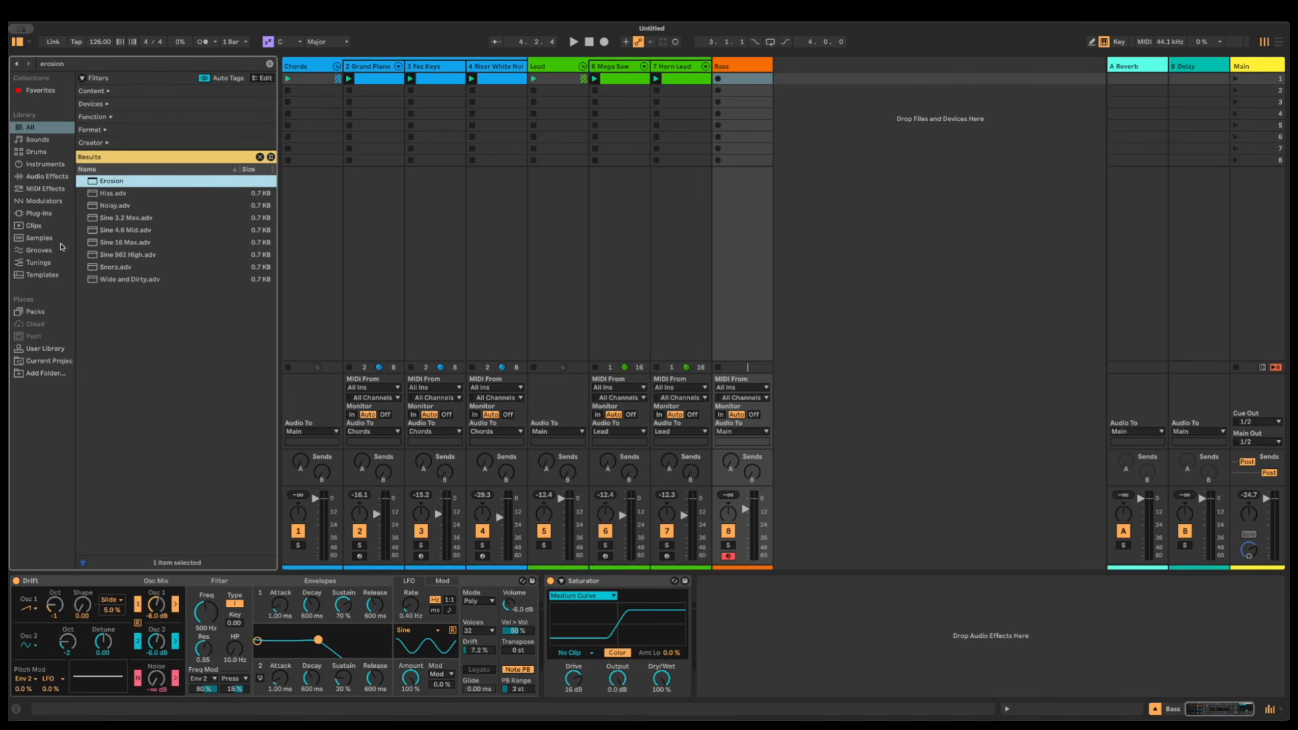
{"action": "left_click_drag", "start_coordinate": [98, 206], "coordinate": [750, 657]}
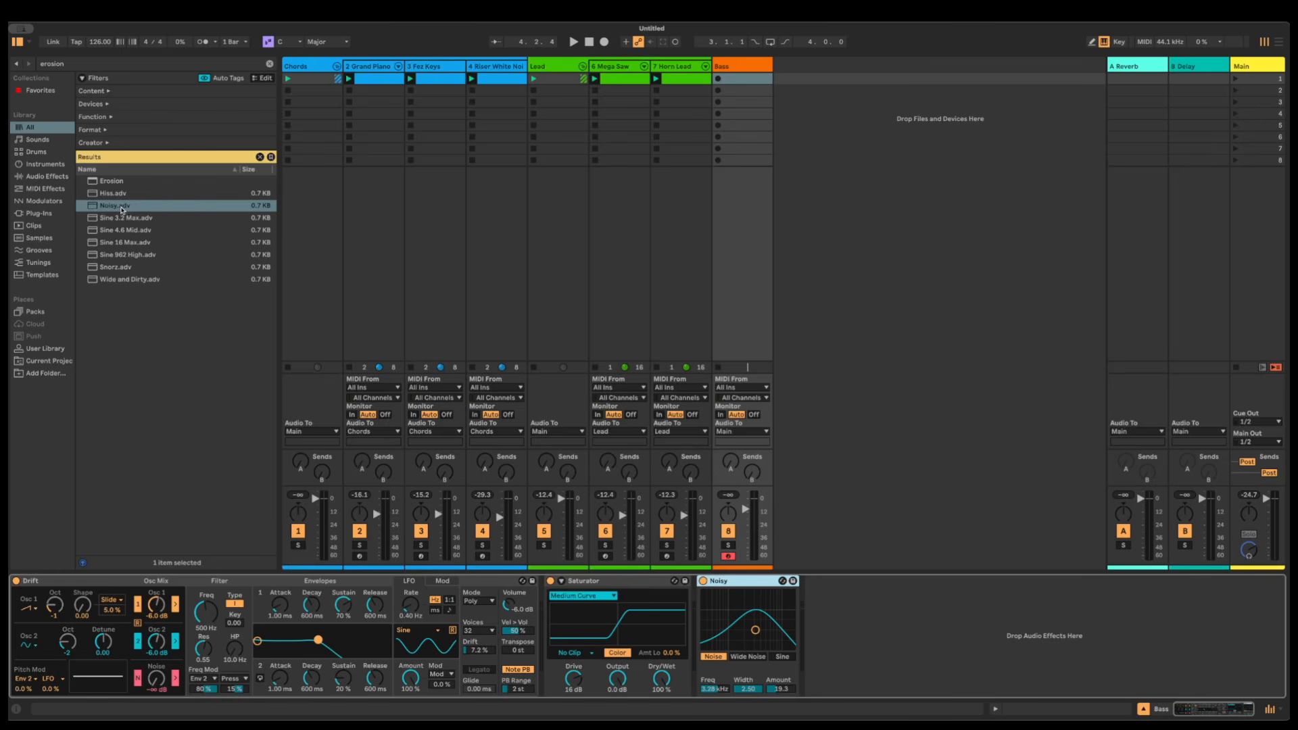
Create a 4-bar clip in the Bass track's first slot, paste the copied notes and fold the editor to the used pitches
{"action": "double_click", "coordinate": [740, 79]}
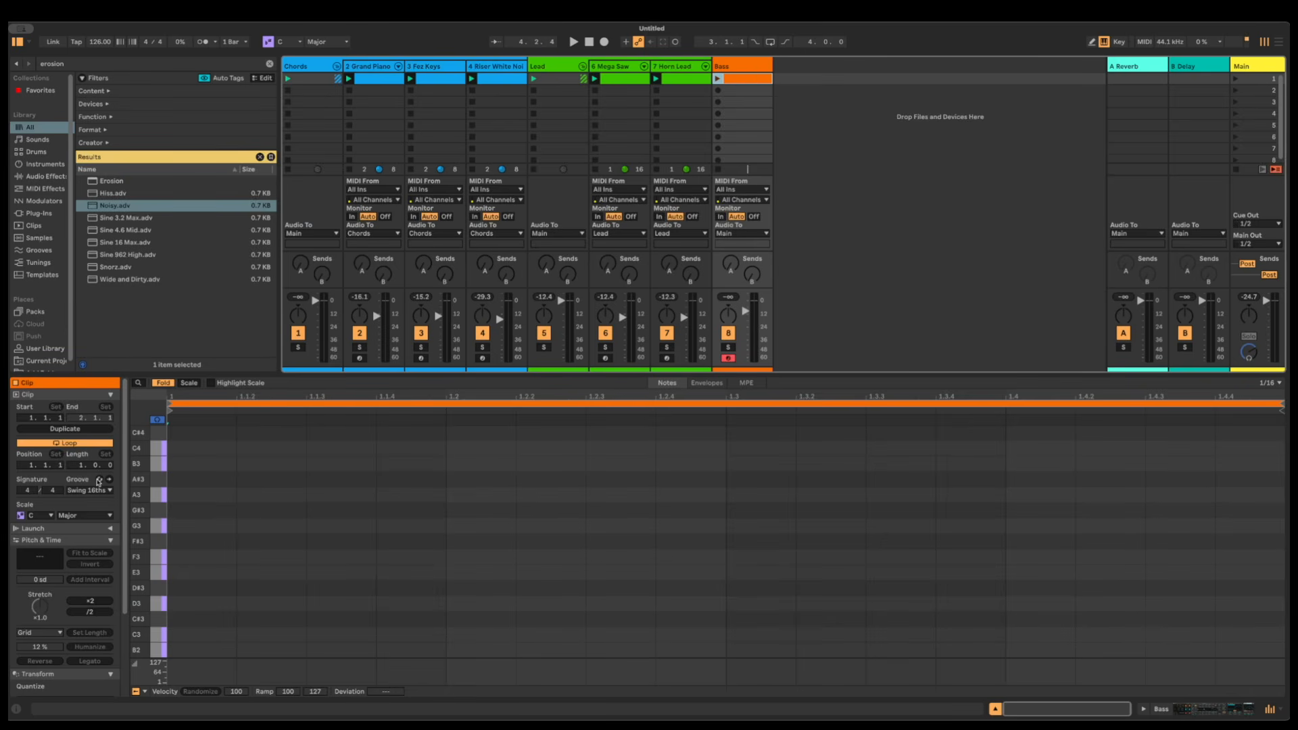
{"action": "left_click", "coordinate": [79, 466]}
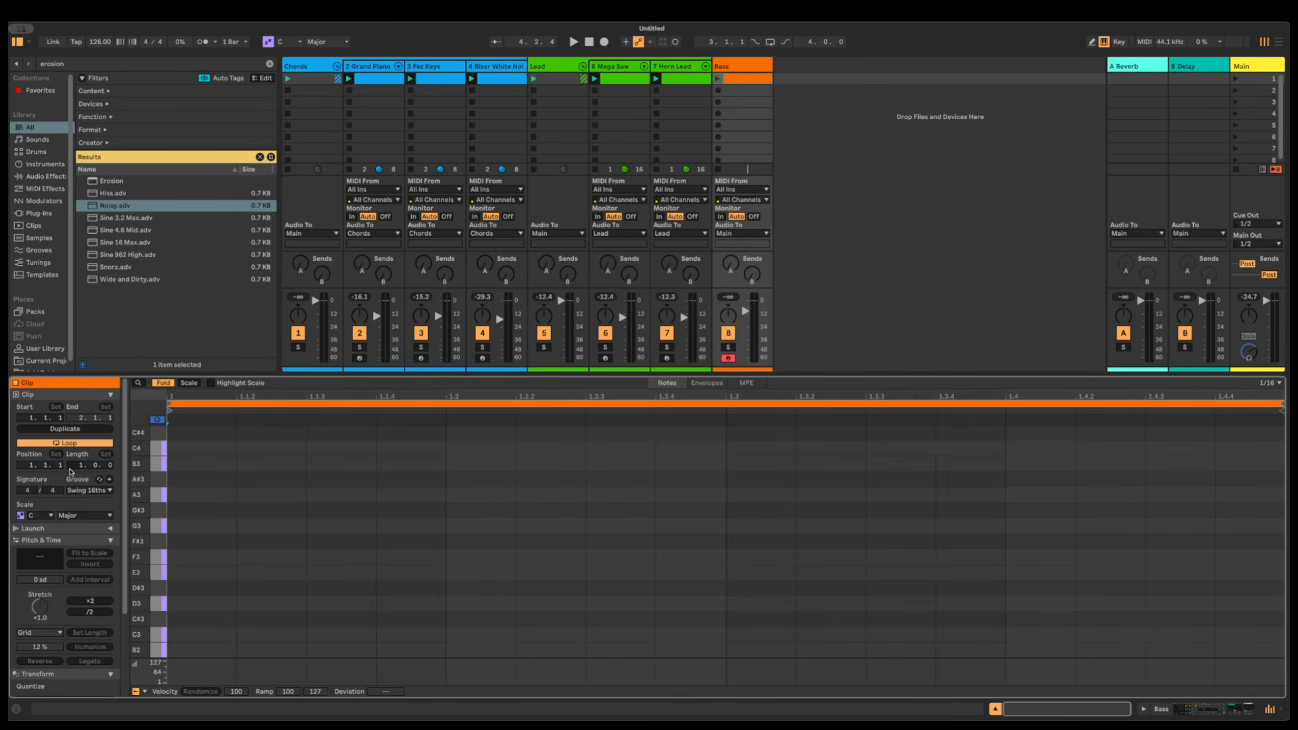
{"action": "type", "text": "4"}
{"action": "key", "text": "Return"}
{"action": "key", "text": "ctrl+v"}
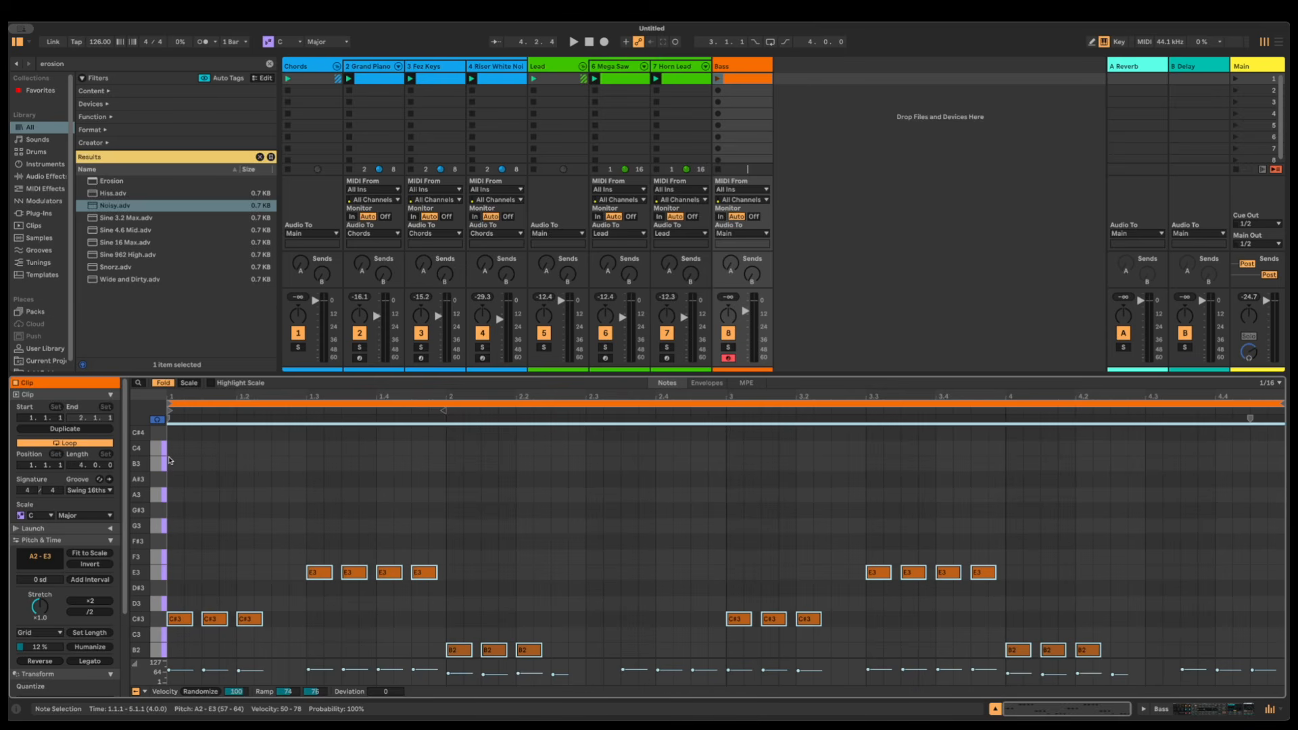
{"action": "left_click", "coordinate": [164, 382]}
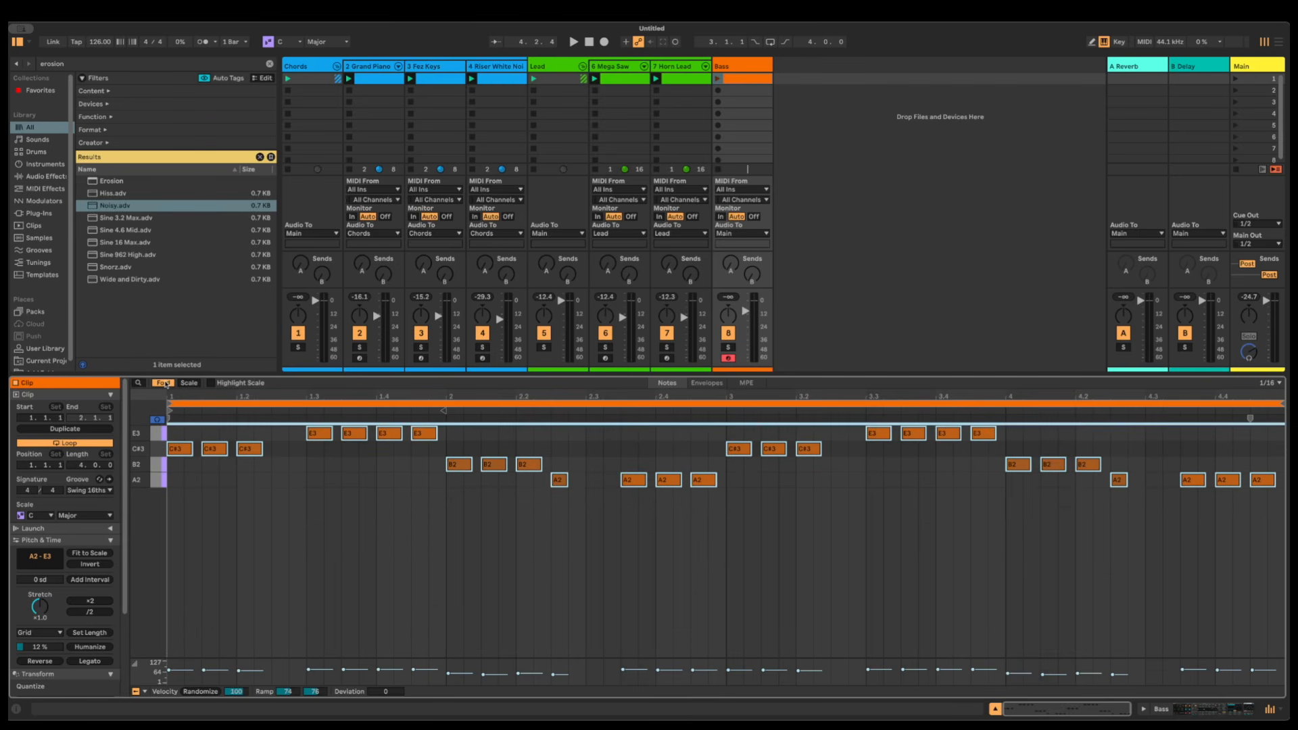
Lower the Bass track's volume to about -15.7 dB, launch its clip with the other tracks and solo the Bass
{"action": "left_click", "coordinate": [730, 94]}
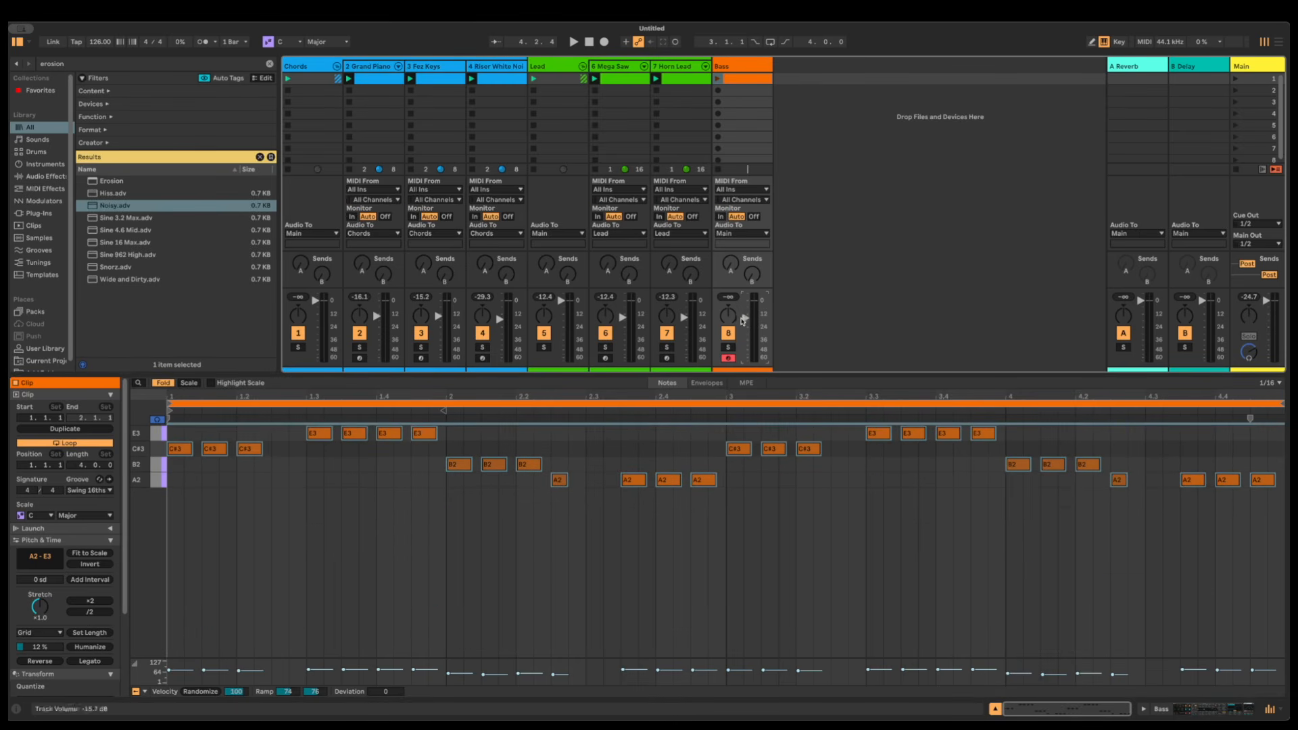
{"action": "left_click", "coordinate": [719, 82]}
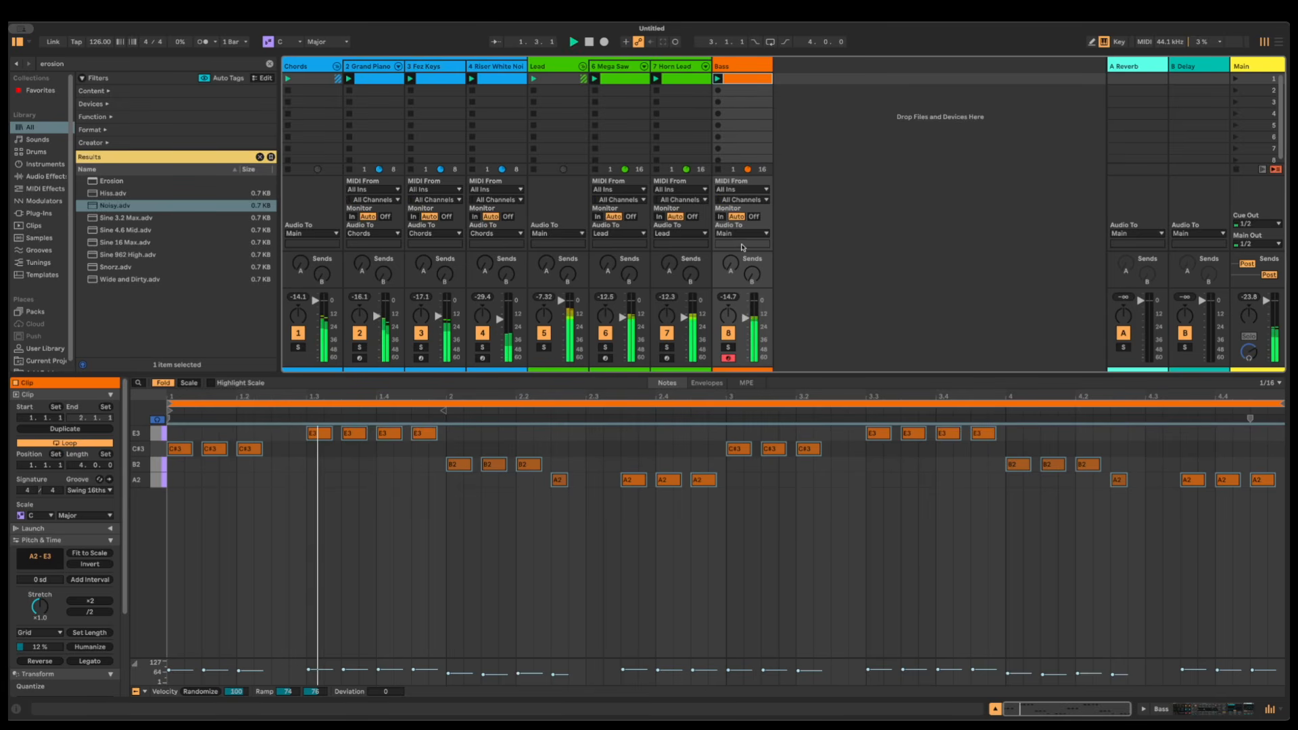
{"action": "left_click", "coordinate": [727, 348]}
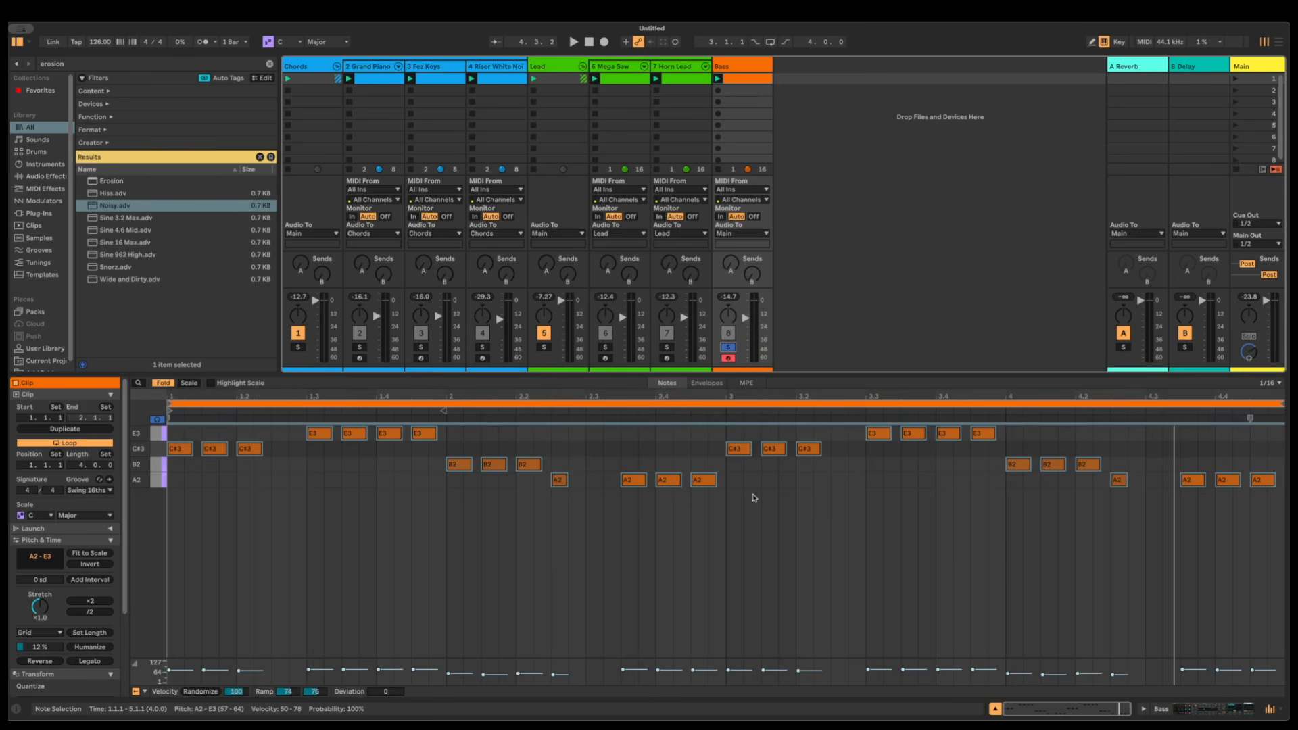
Show the Bass device chain, play the soloed bass and compare its sound with Noisy and Saturator bypassed, re-enabling both
{"action": "left_click", "coordinate": [1241, 709]}
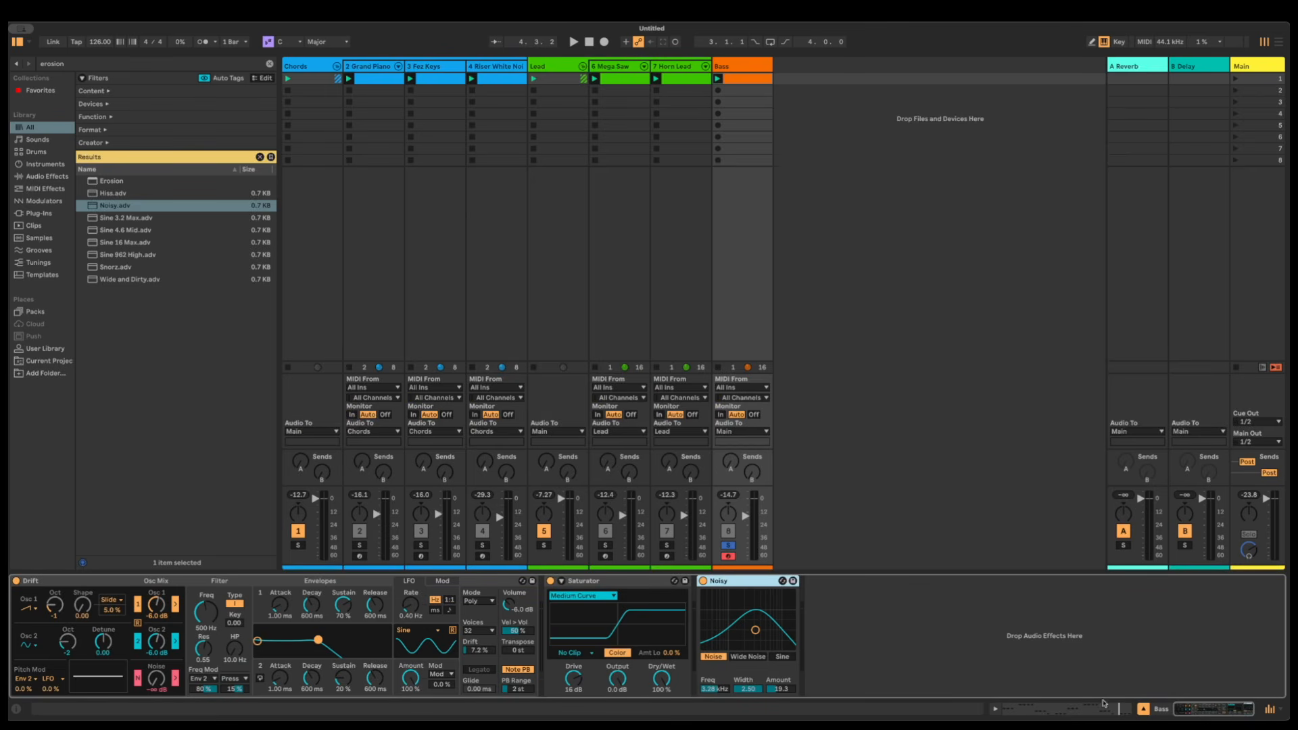
{"action": "left_click", "coordinate": [1204, 715]}
{"action": "left_click", "coordinate": [1212, 715]}
{"action": "left_click", "coordinate": [1211, 712]}
{"action": "left_click", "coordinate": [1210, 712]}
{"action": "key", "text": "space"}
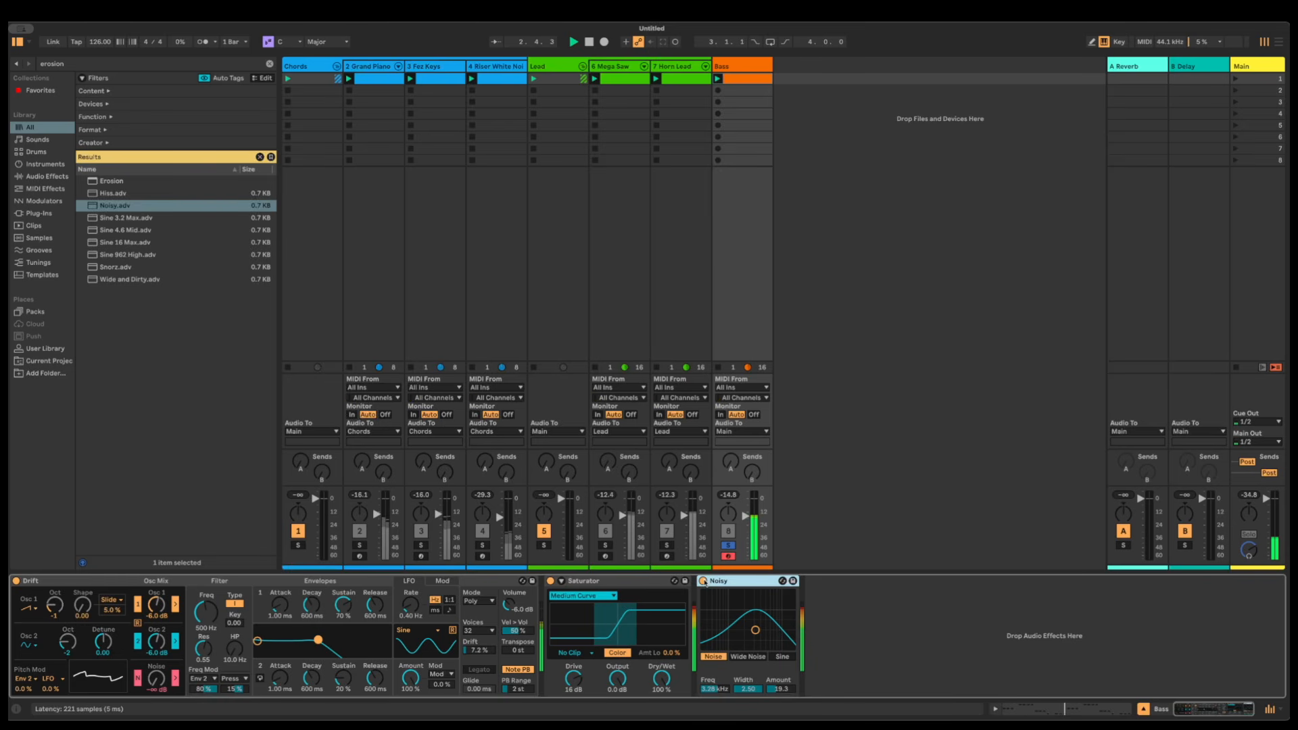
{"action": "left_click", "coordinate": [704, 581]}
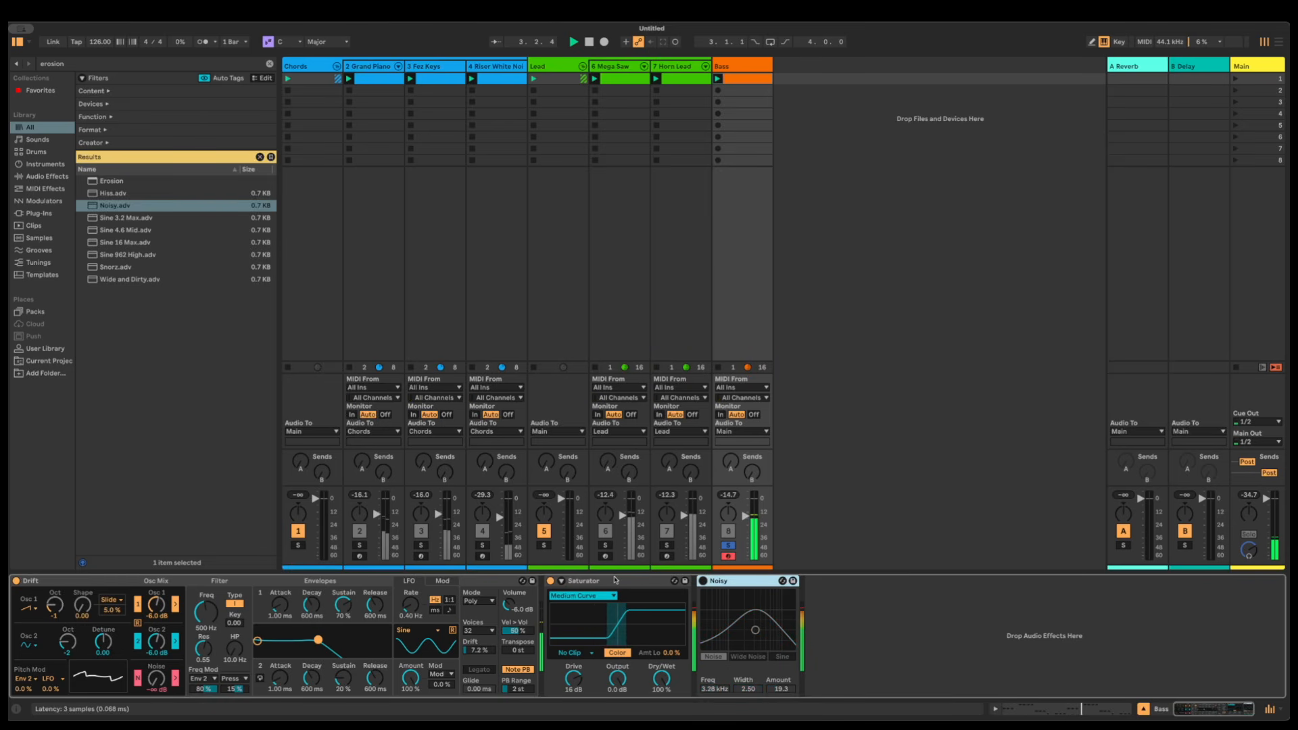
{"action": "left_click", "coordinate": [550, 580]}
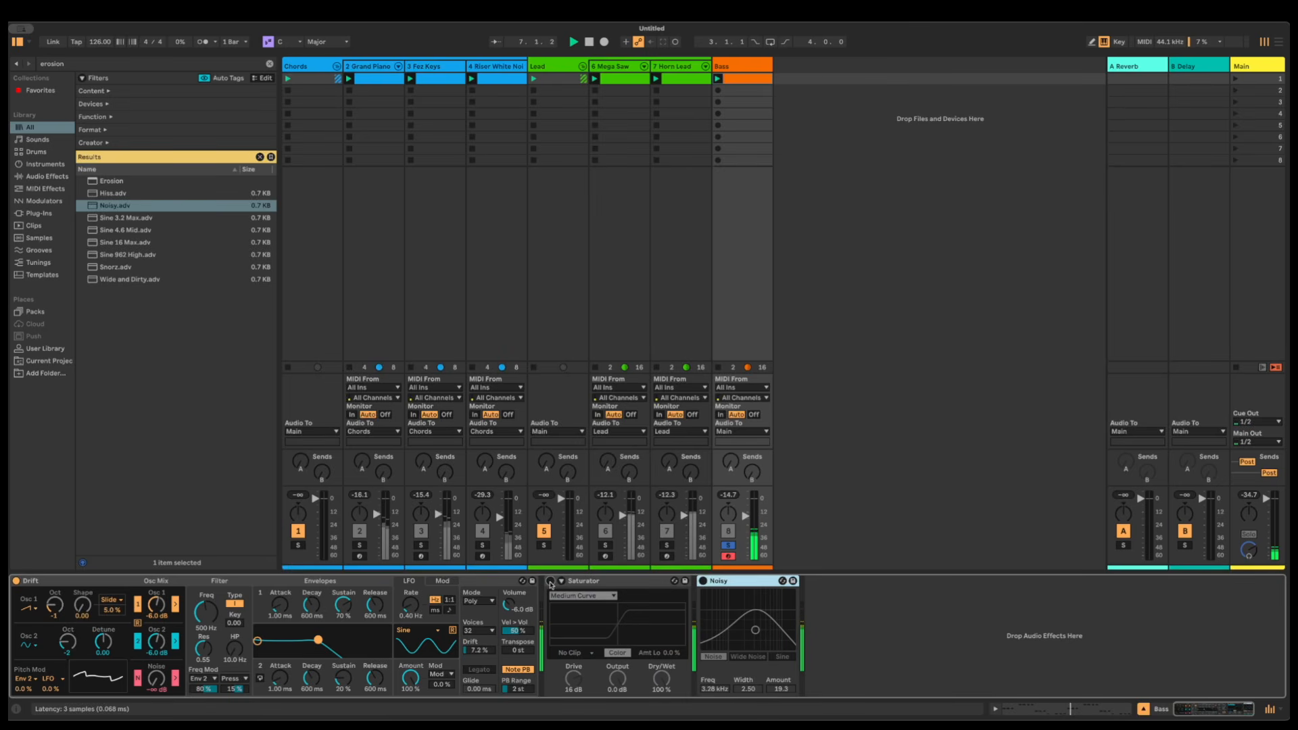
{"action": "left_click", "coordinate": [551, 581]}
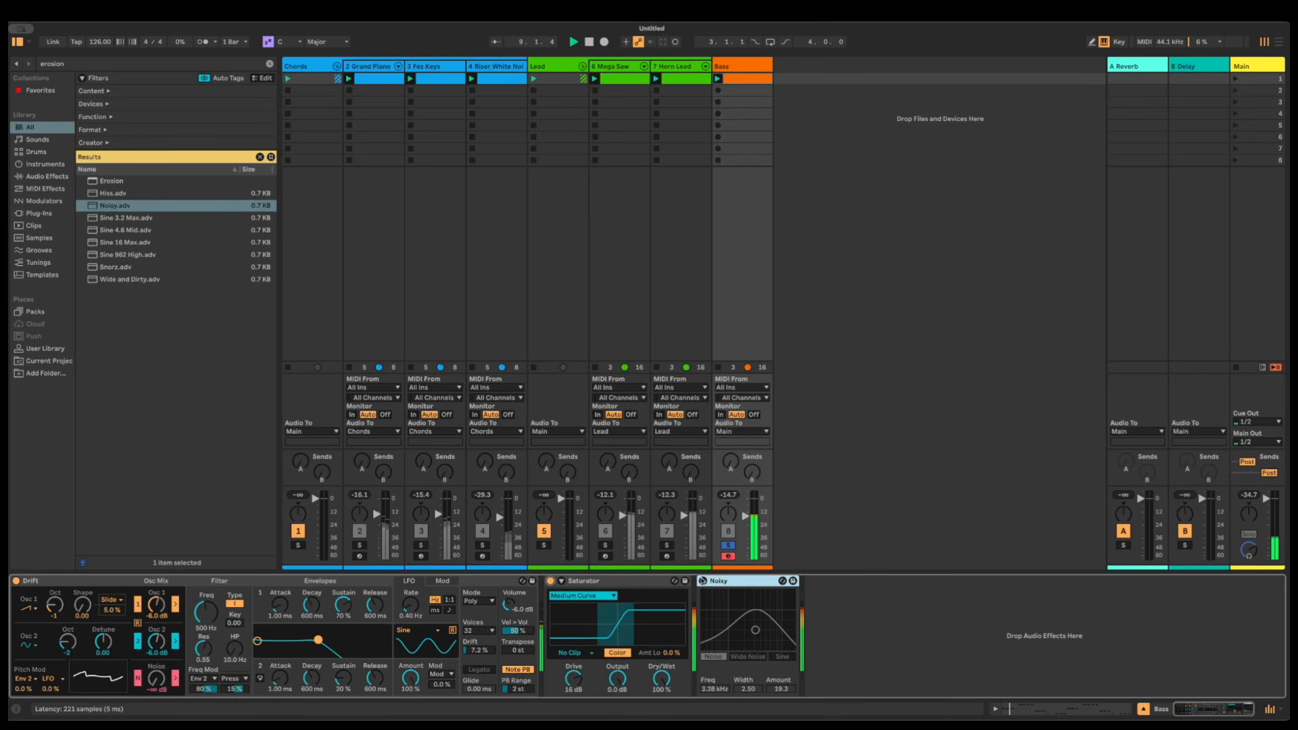
{"action": "left_click", "coordinate": [703, 580]}
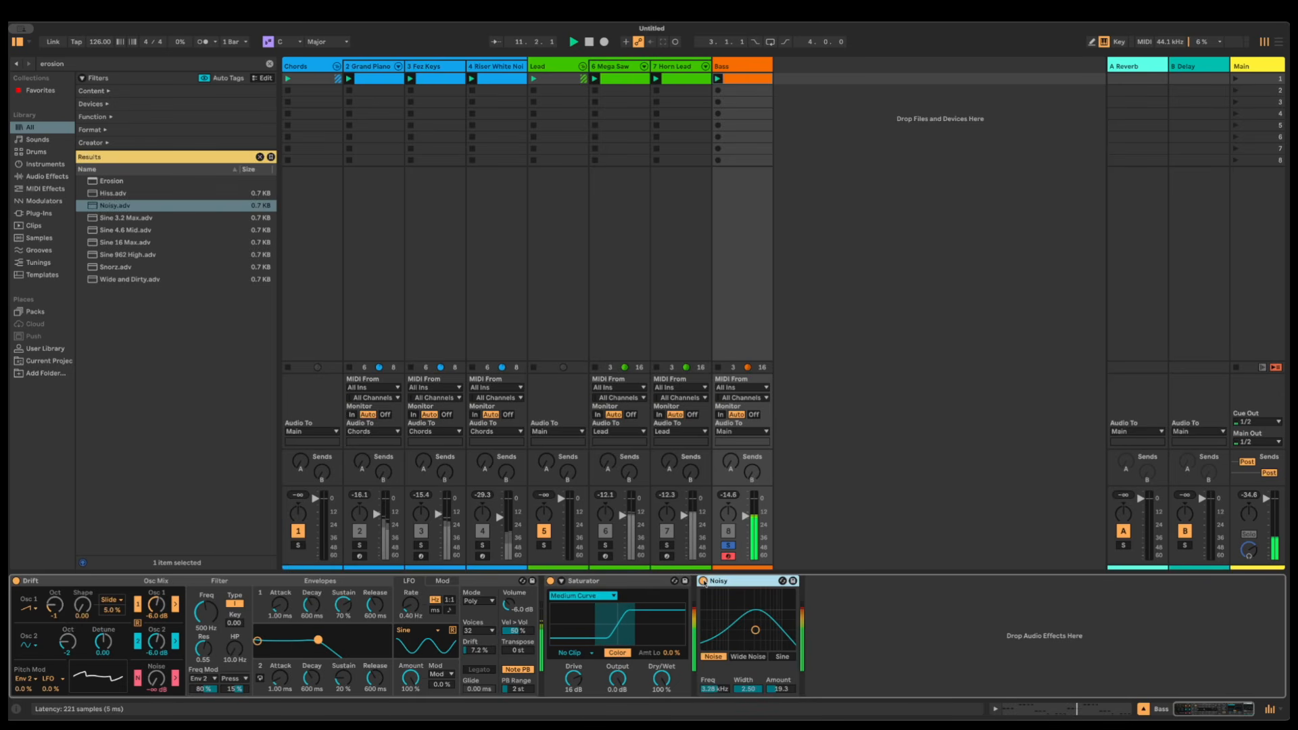
Finish auditioning the bass by stopping and resetting playback, and take the Bass track out of solo
{"action": "key", "text": "space"}
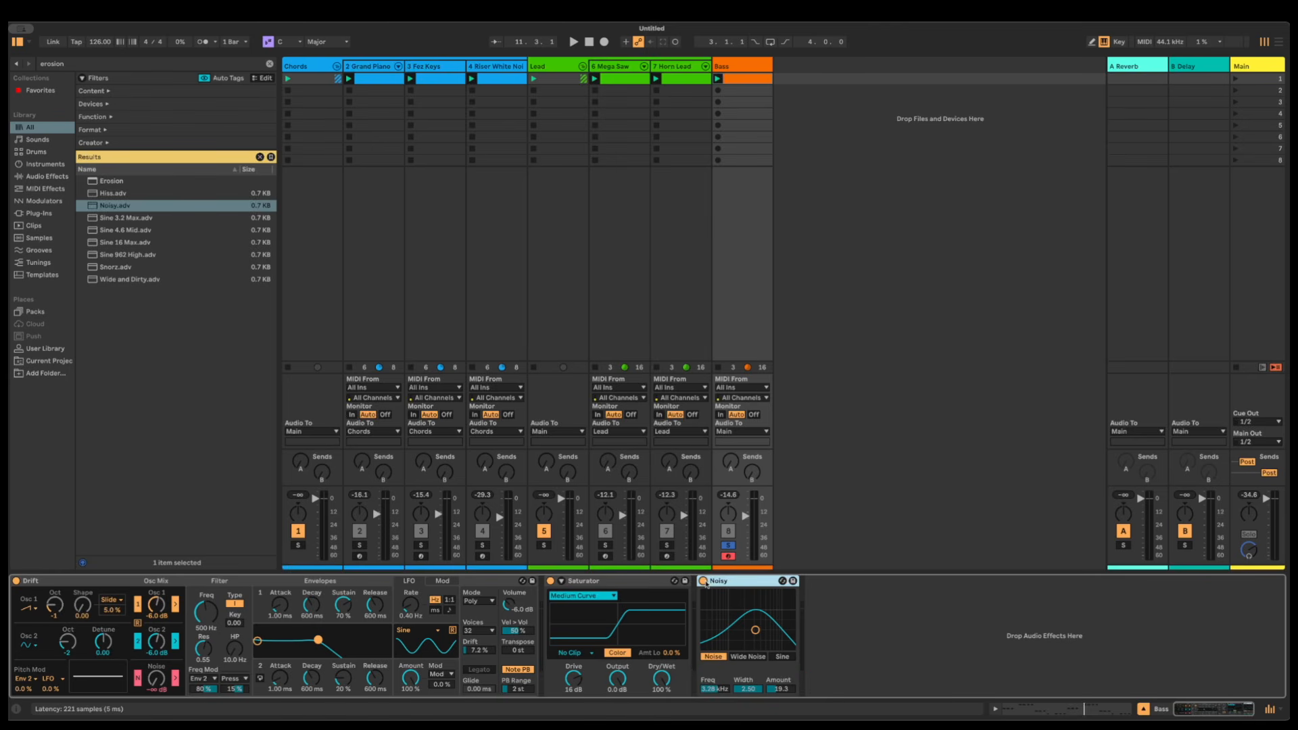
{"action": "key", "text": "space"}
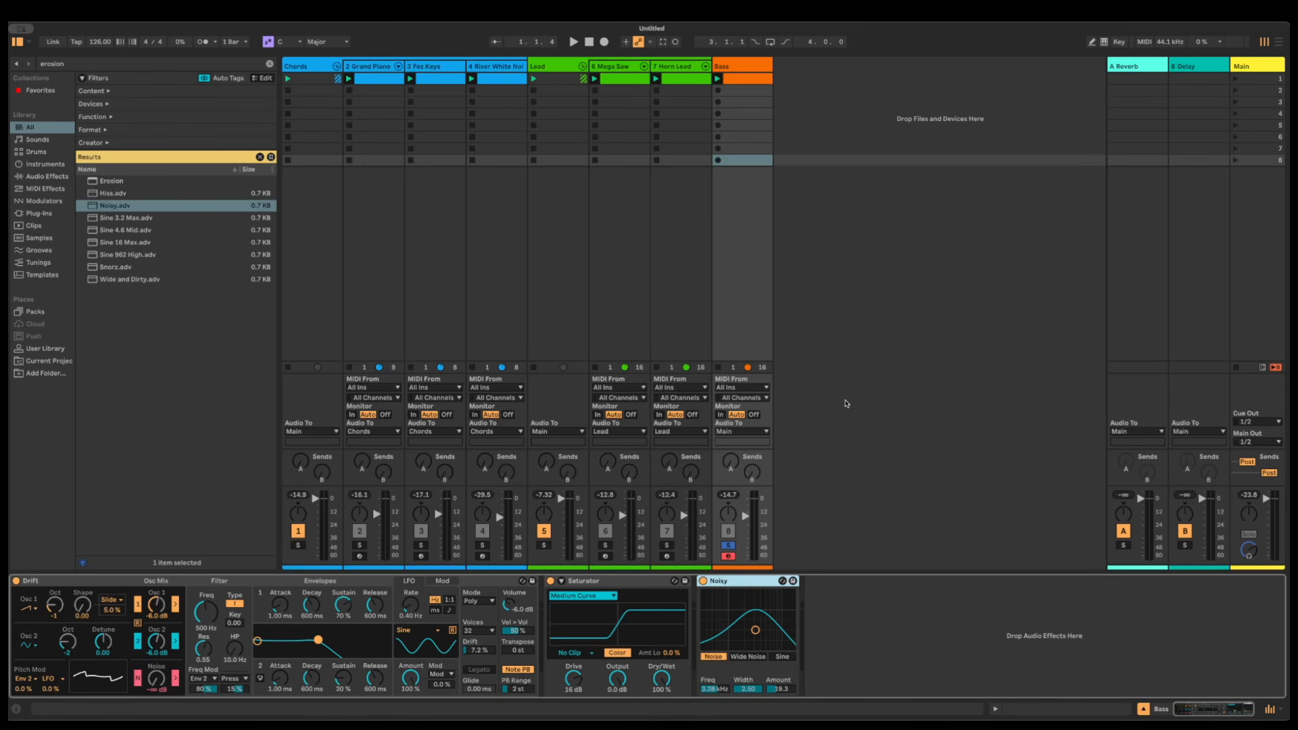
{"action": "left_click", "coordinate": [728, 544]}
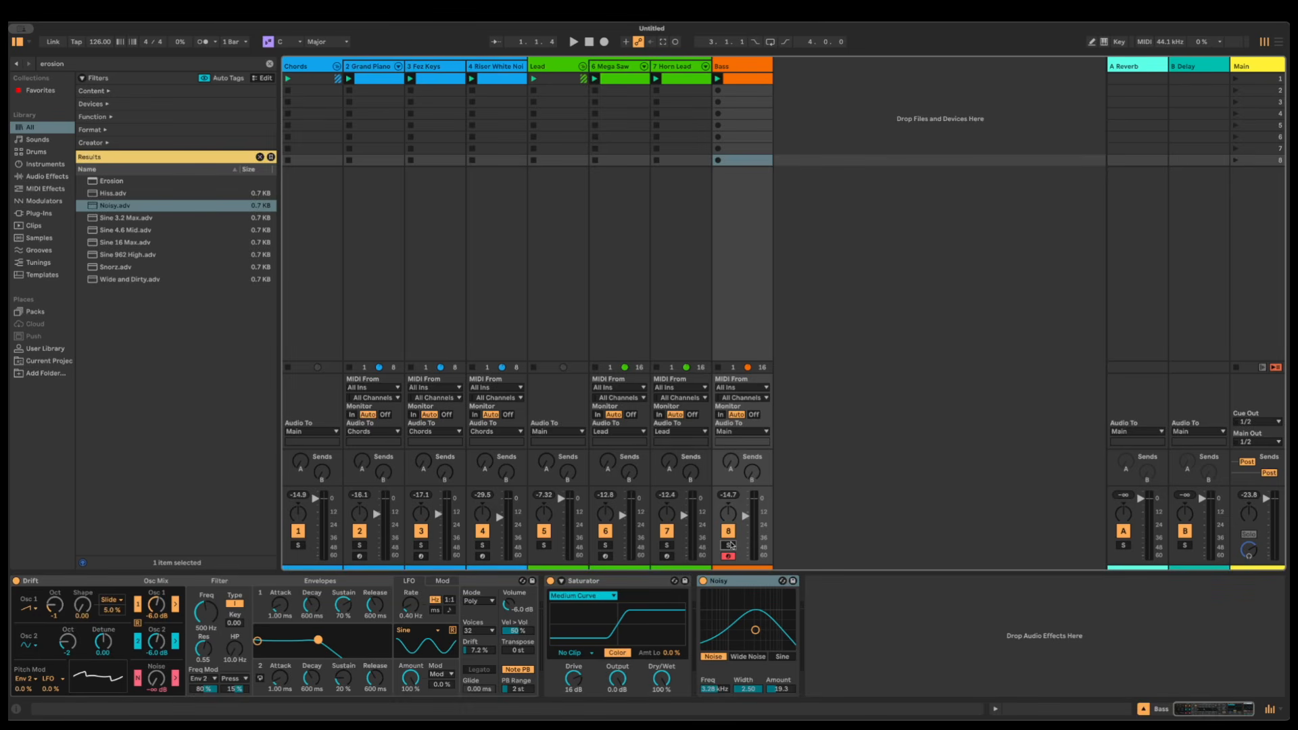
Search the library for "simpler" and add Simpler as a new track after the Bass track
{"action": "key", "text": "ctrl+f"}
{"action": "type", "text": "simpler"}
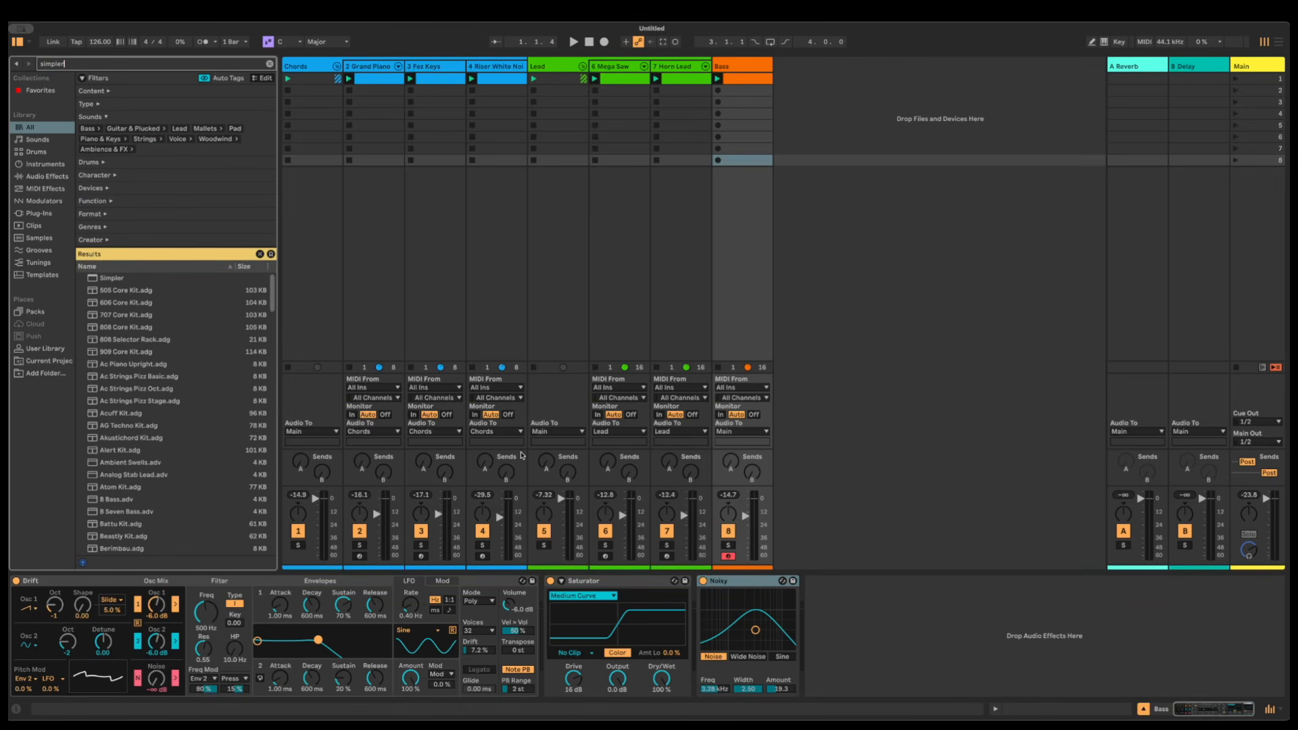
{"action": "left_click_drag", "start_coordinate": [113, 284], "coordinate": [801, 95]}
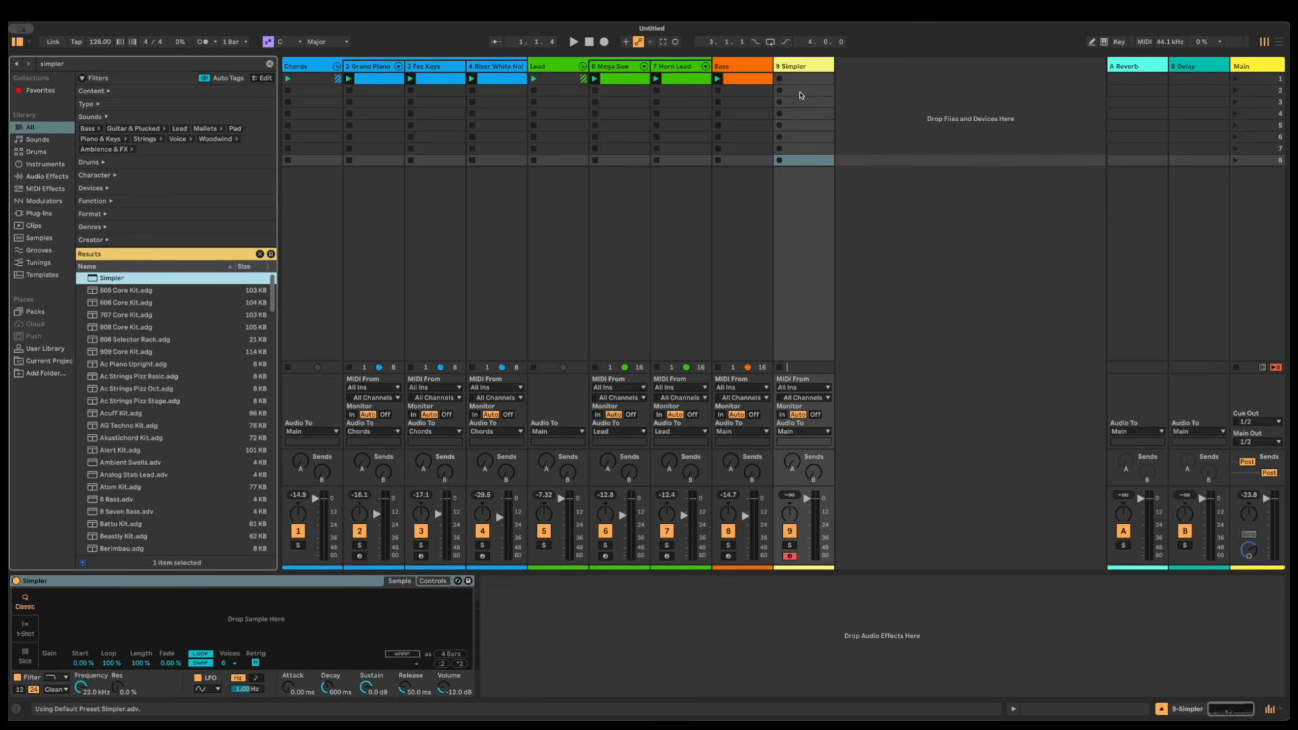
Search for "kick 808 Tone" and load the Kick 808 Tone8 t.wav sample into Simpler
{"action": "key", "text": "ctrl+f"}
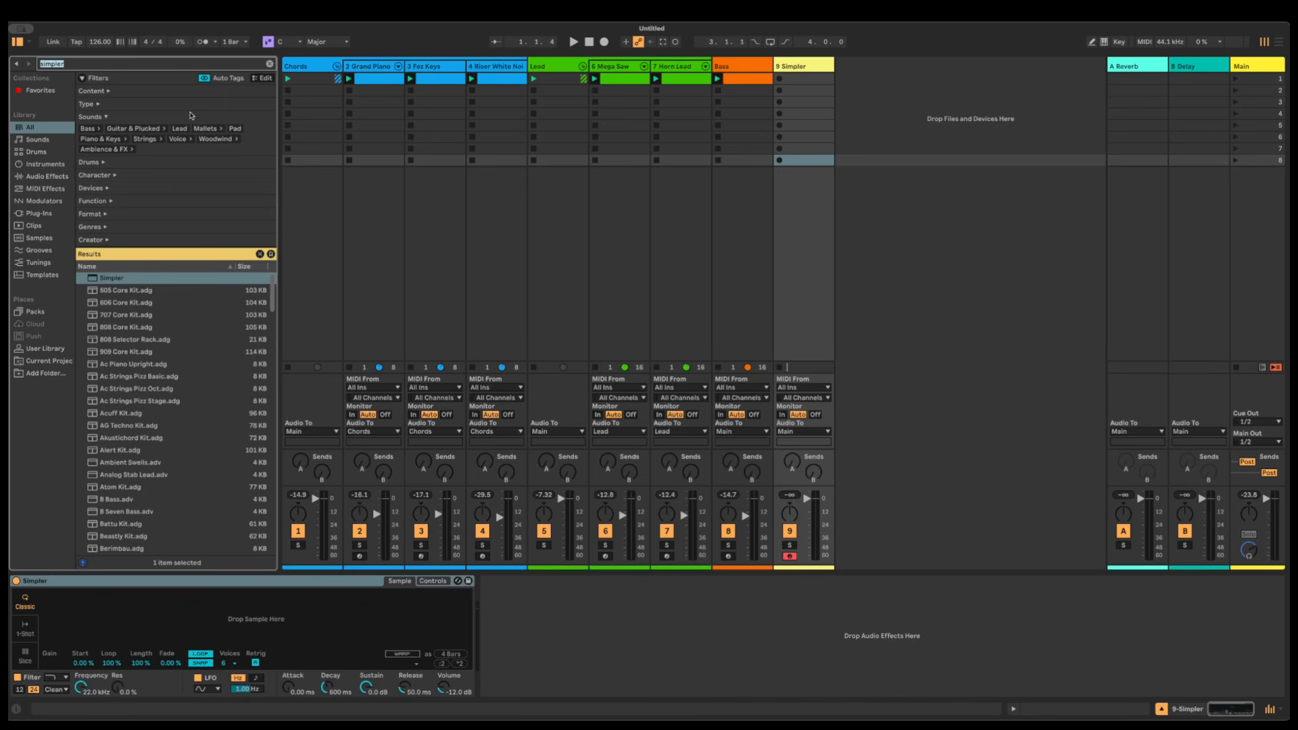
{"action": "type", "text": "kick"}
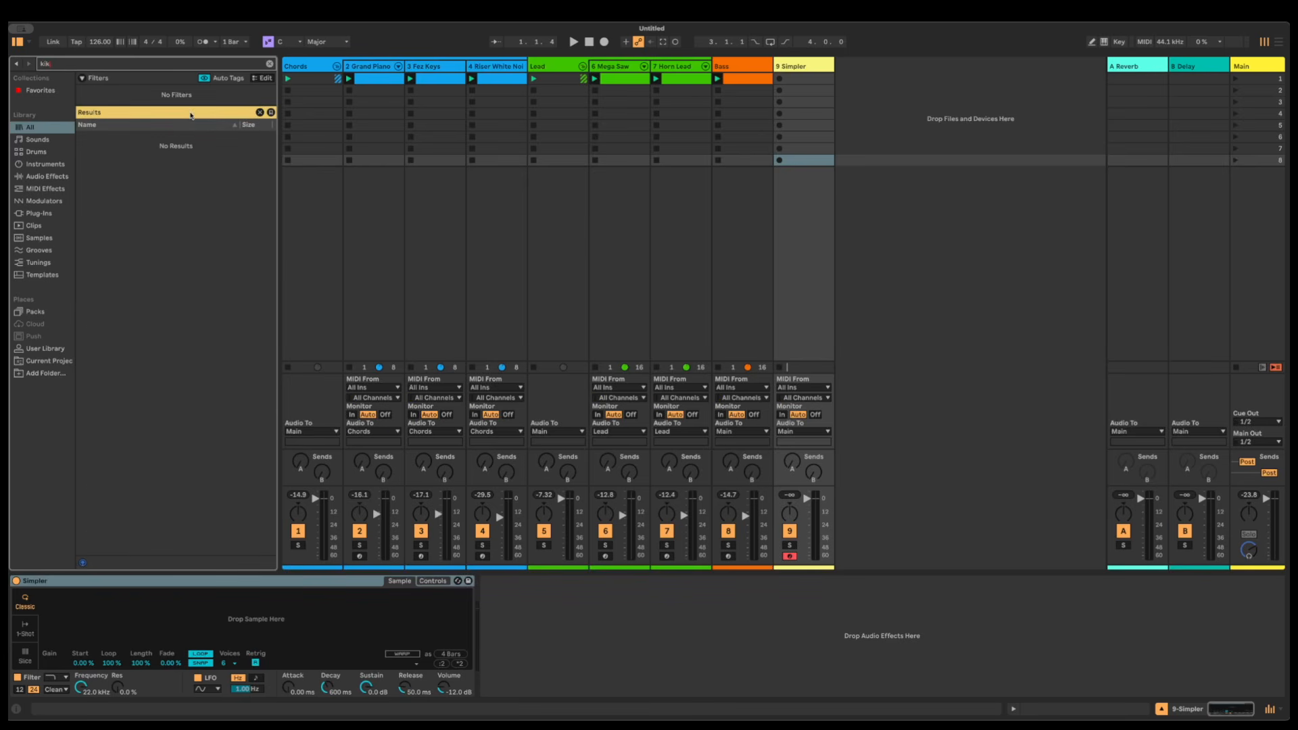
{"action": "type", "text": " 808"}
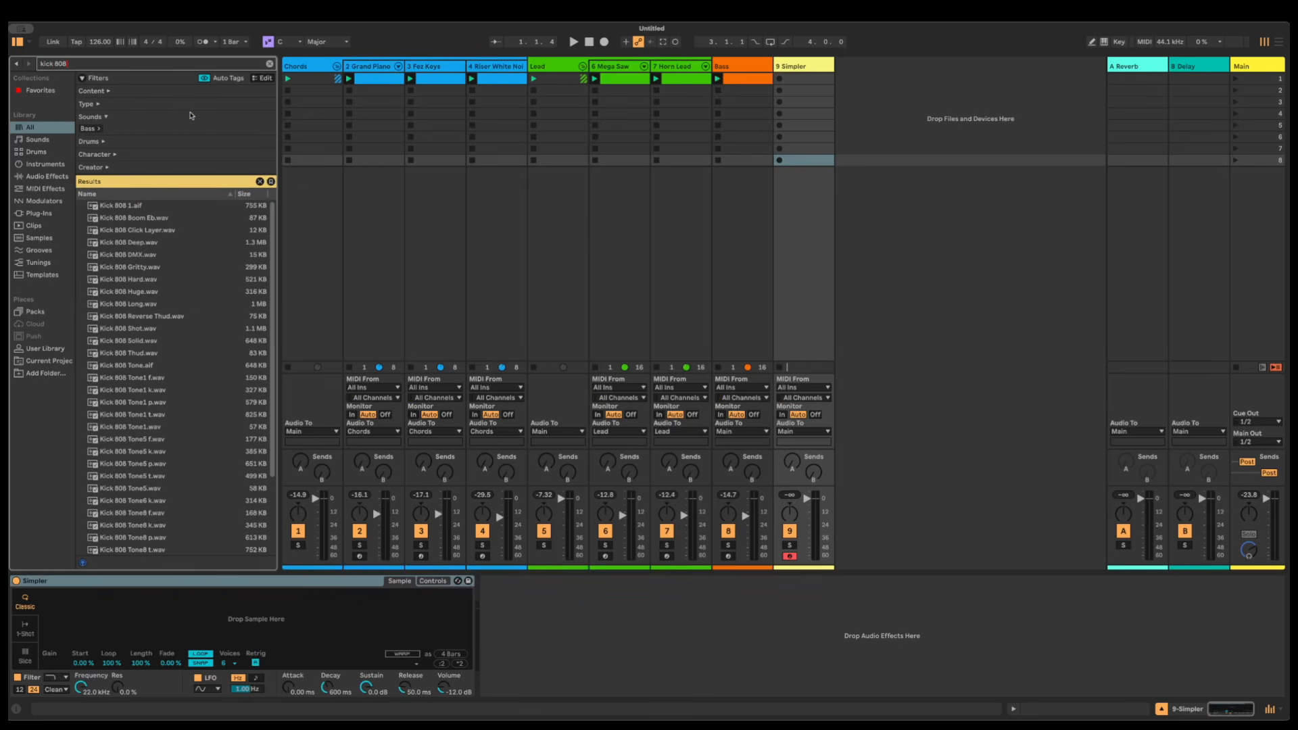
{"action": "type", "text": " Tone"}
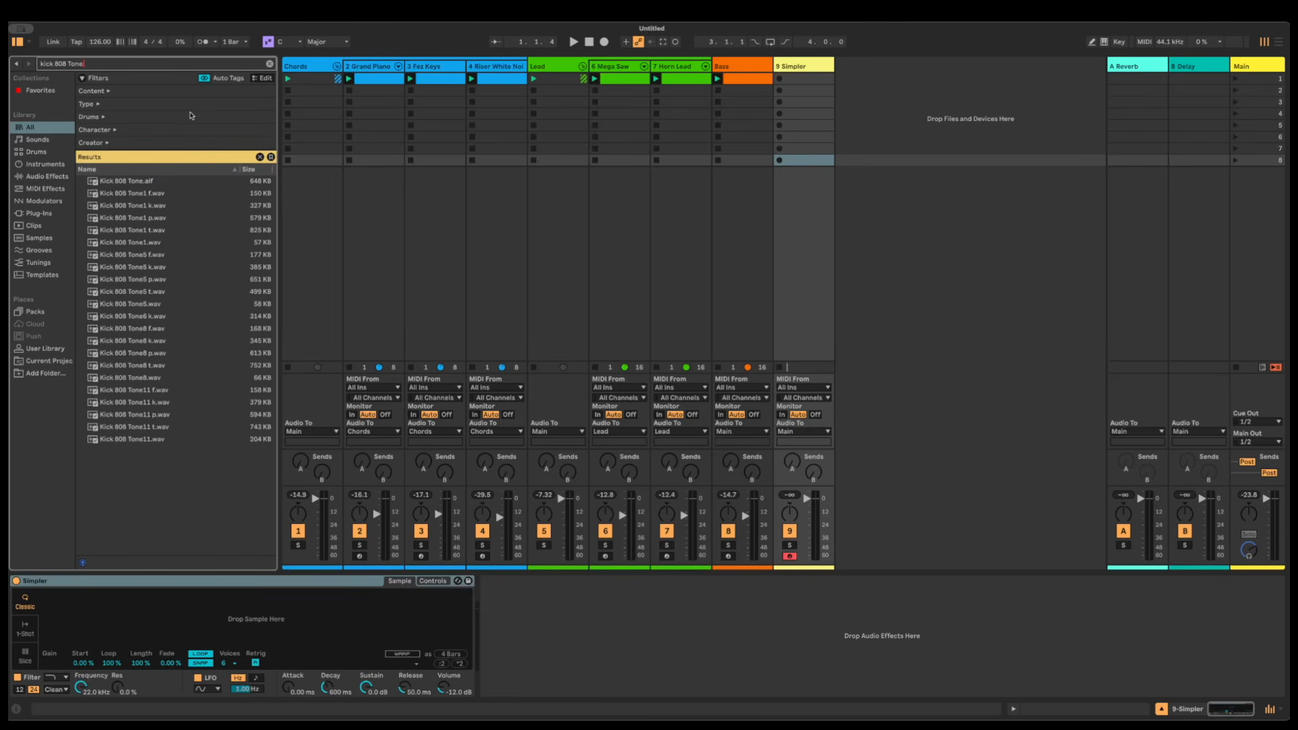
{"action": "left_click", "coordinate": [162, 366]}
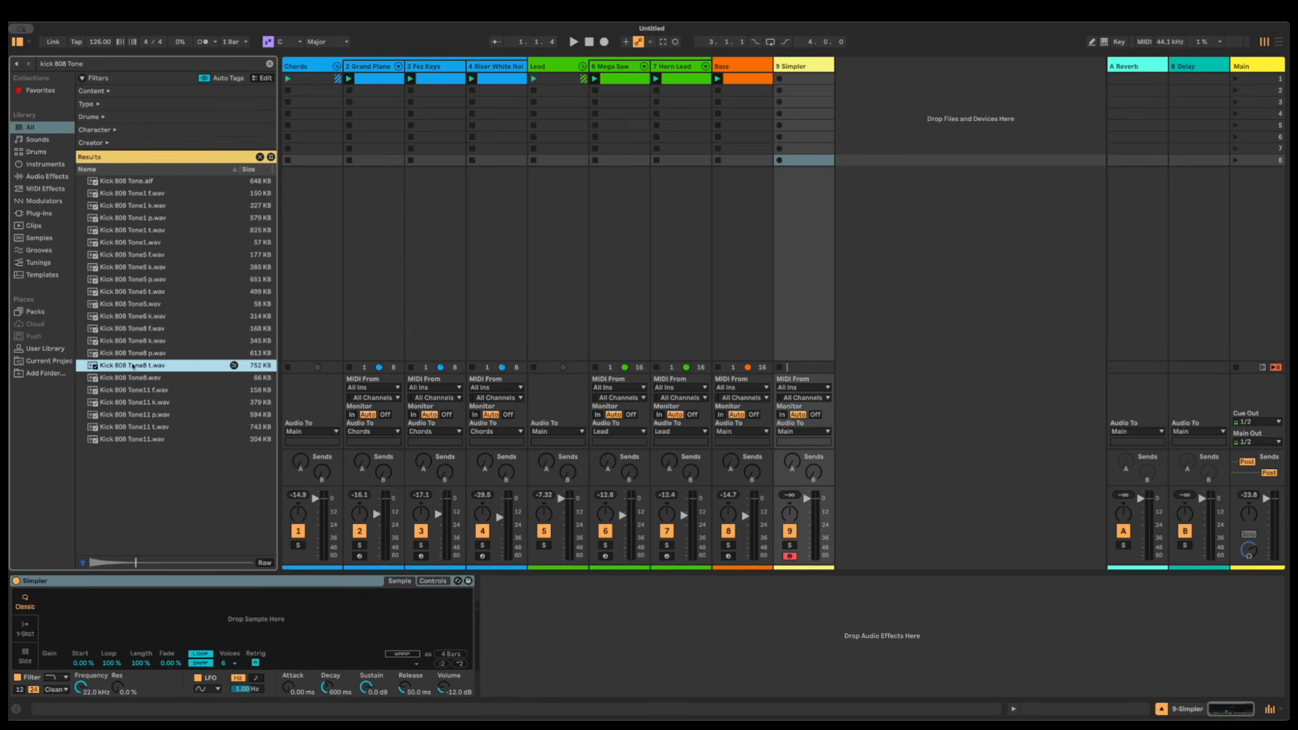
{"action": "left_click_drag", "start_coordinate": [119, 366], "coordinate": [211, 607]}
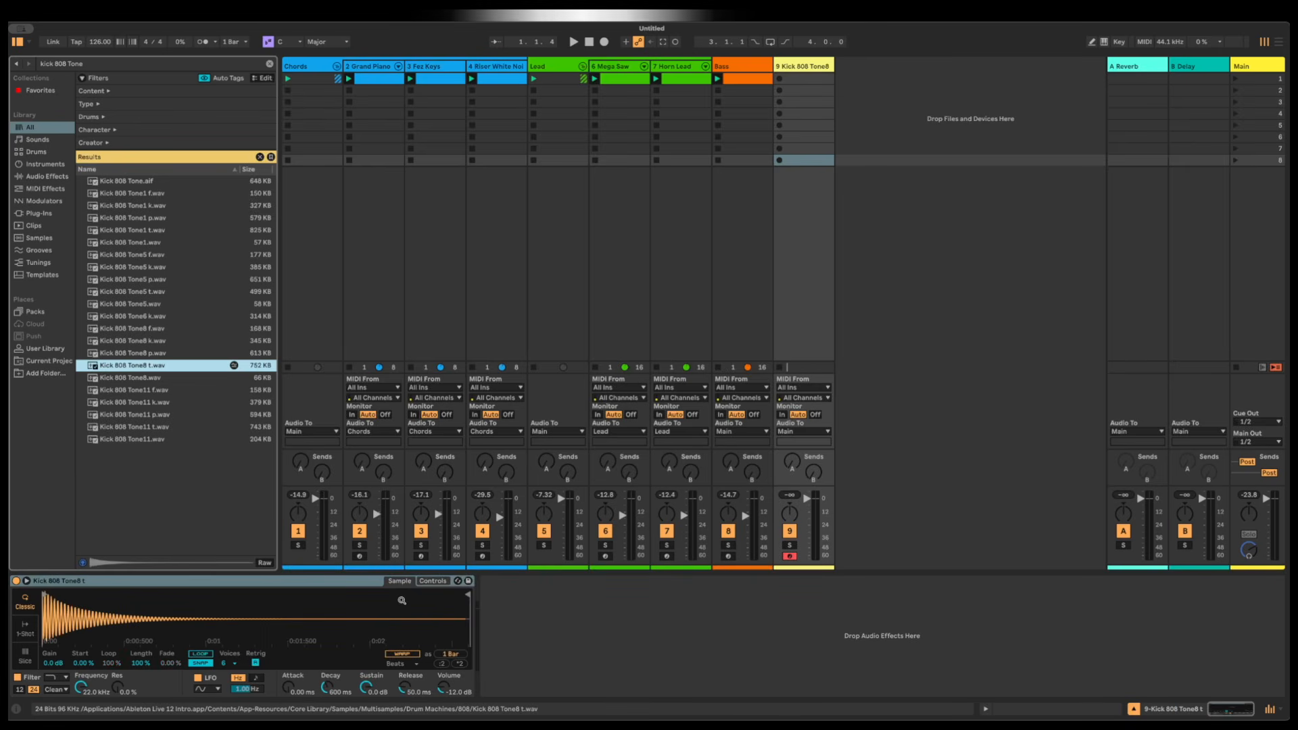
Search for "satur", add the default Saturator after Simpler on the kick track and set its Drive to 1 dB
{"action": "key", "text": "super+f"}
{"action": "type", "text": "satur"}
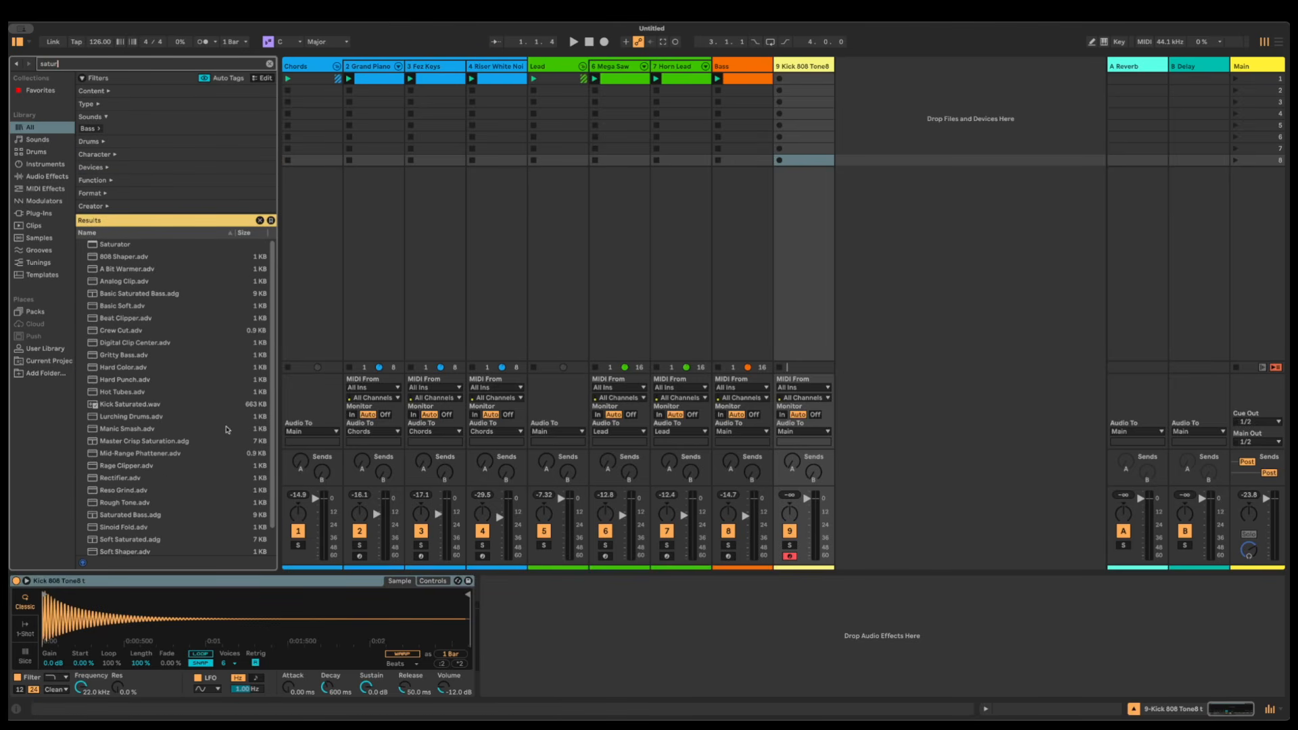
{"action": "left_click", "coordinate": [133, 244]}
{"action": "left_click_drag", "start_coordinate": [215, 305], "coordinate": [507, 628]}
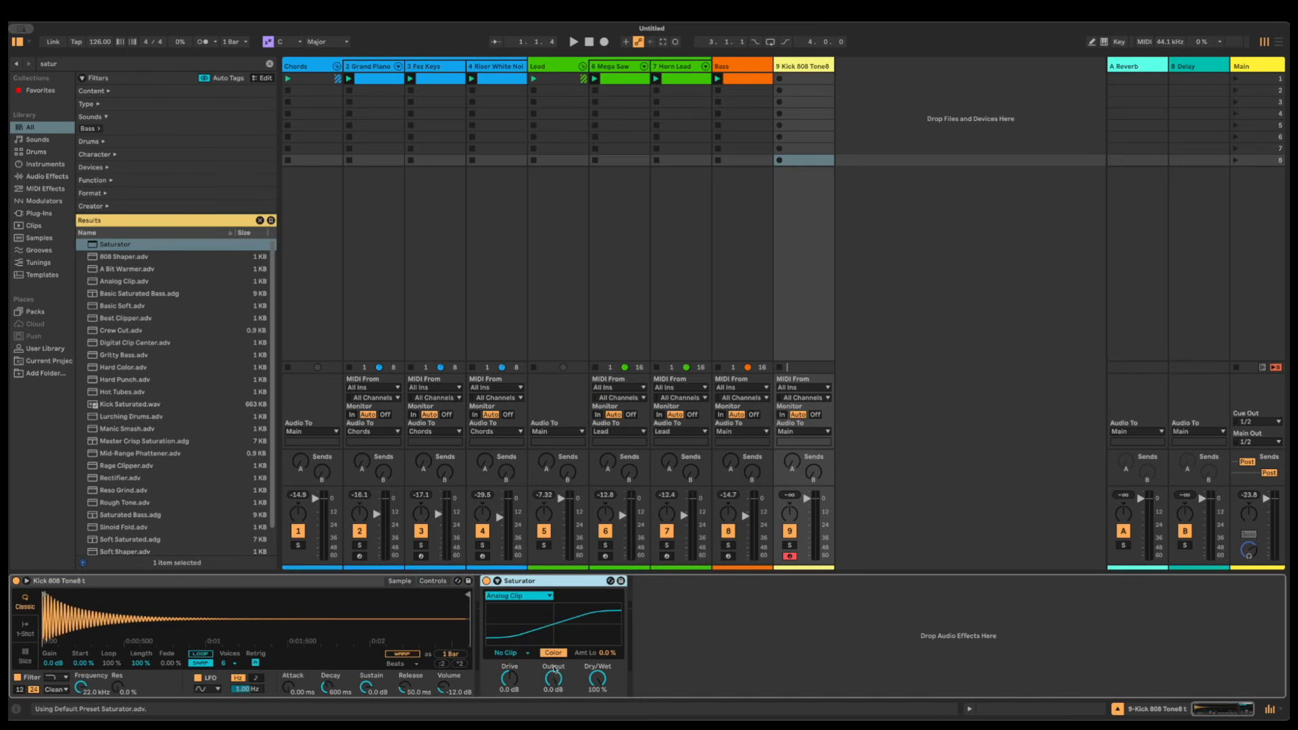
{"action": "left_click", "coordinate": [511, 684]}
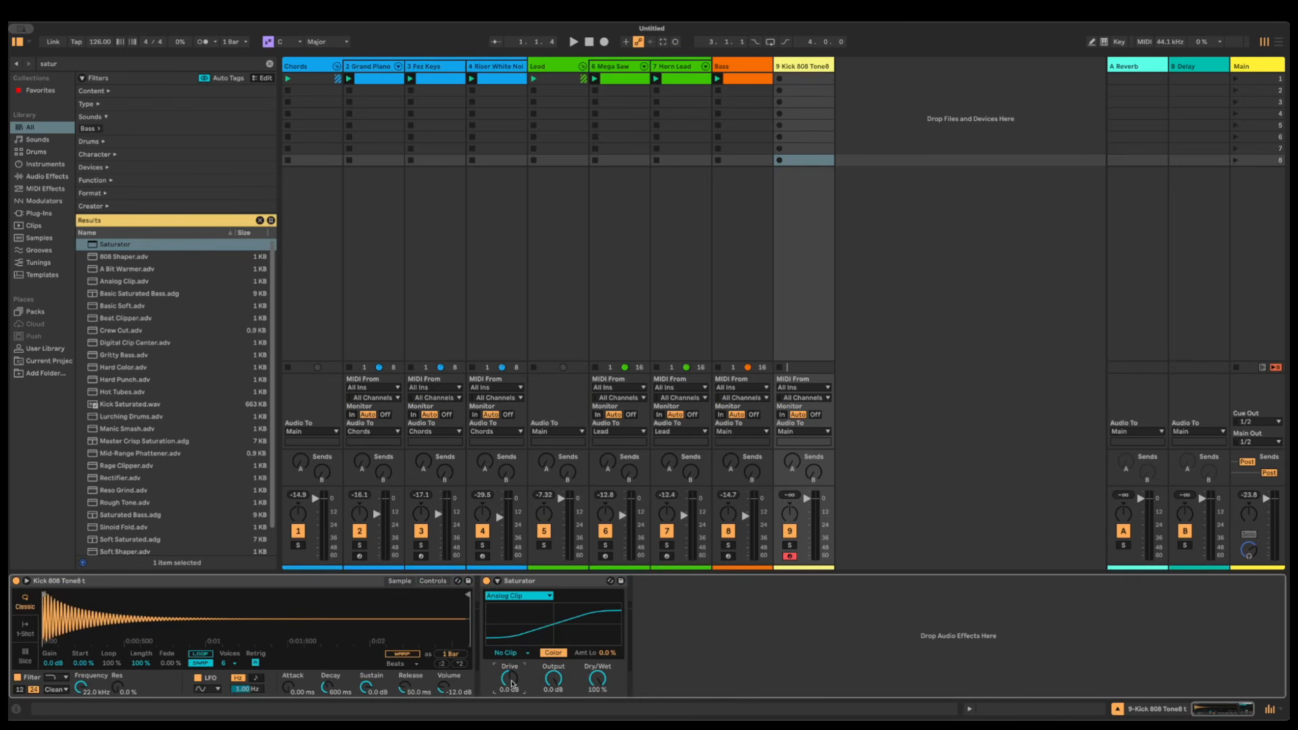
{"action": "type", "text": "1"}
{"action": "key", "text": "Return"}
Create a one-bar clip in the kick track's first slot with a sixteenth-note C3 on each of the four beats
{"action": "double_click", "coordinate": [809, 80]}
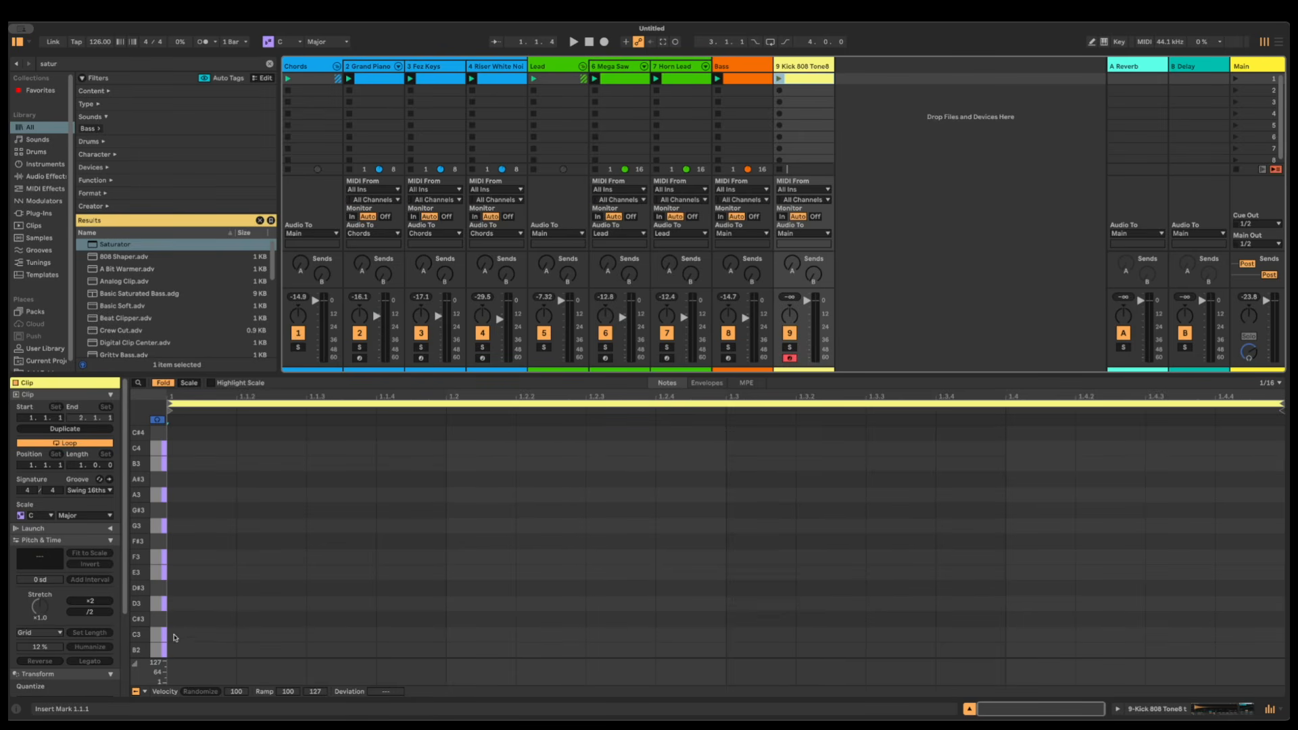
{"action": "double_click", "coordinate": [205, 636]}
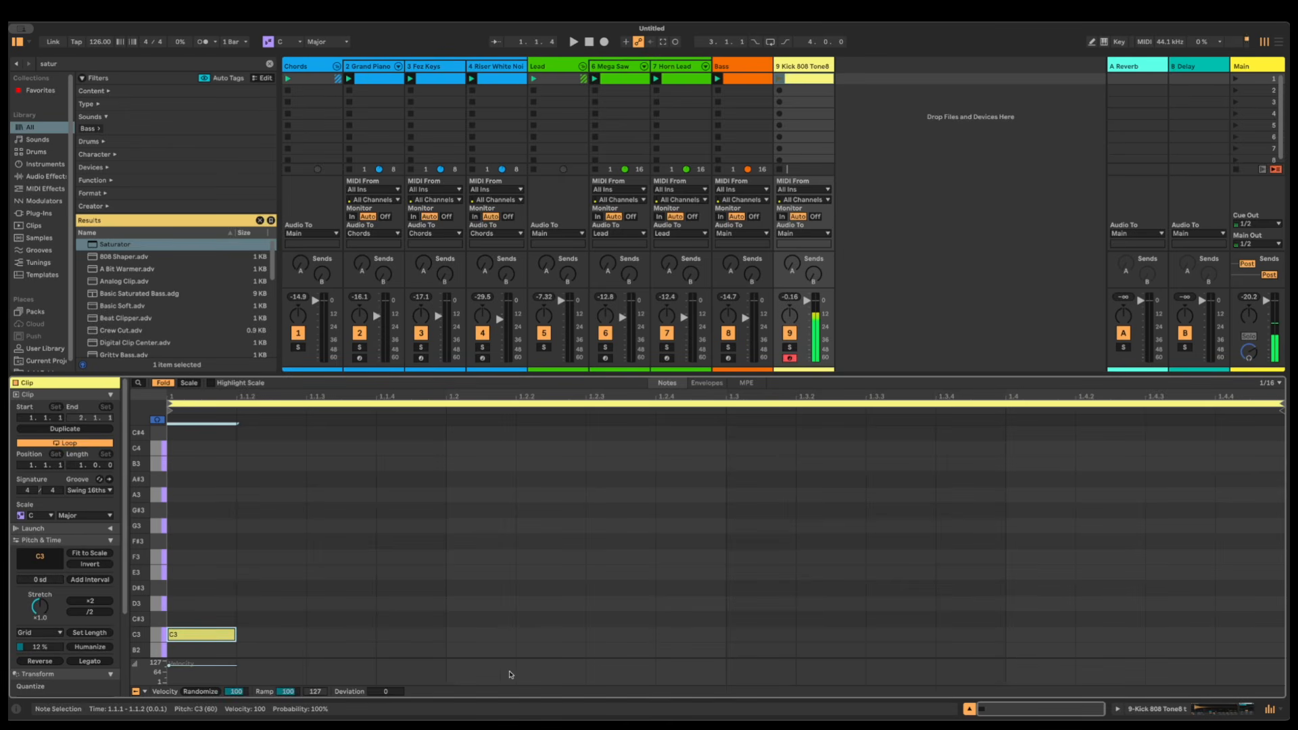
{"action": "double_click", "coordinate": [474, 639]}
{"action": "double_click", "coordinate": [733, 639]}
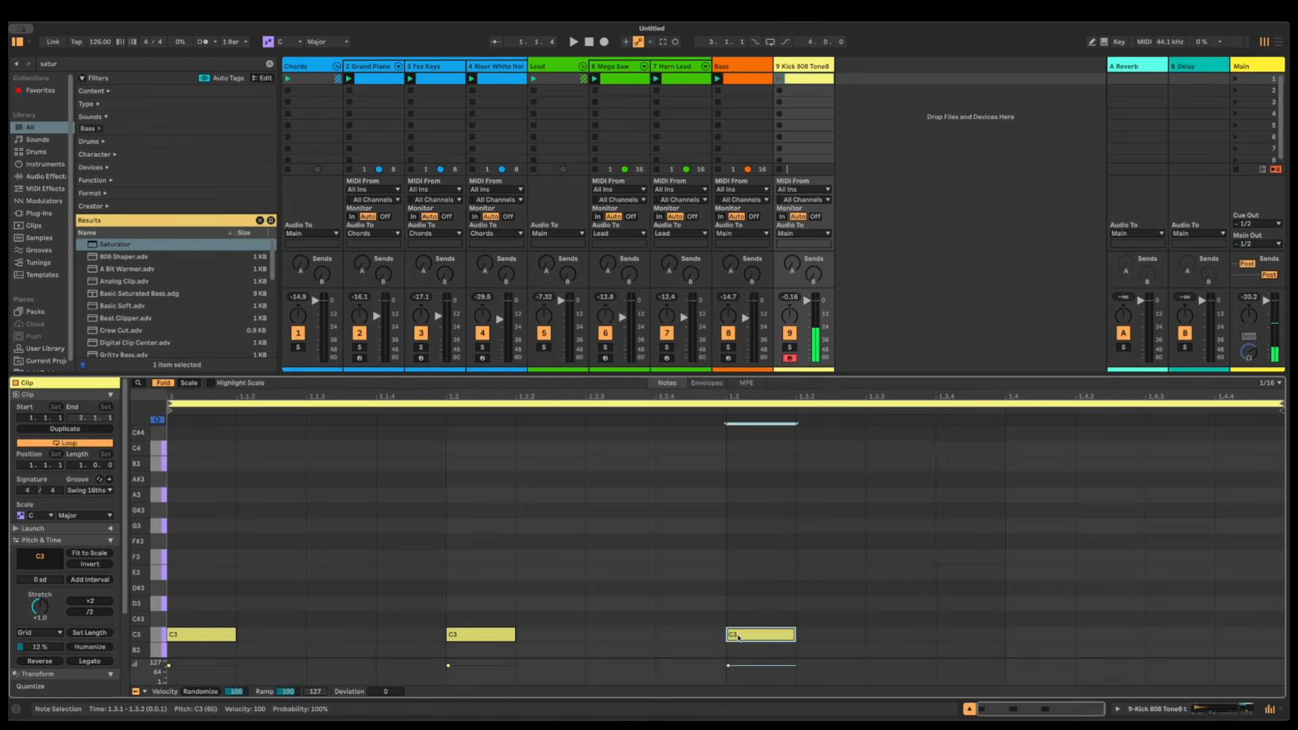
{"action": "double_click", "coordinate": [1051, 639]}
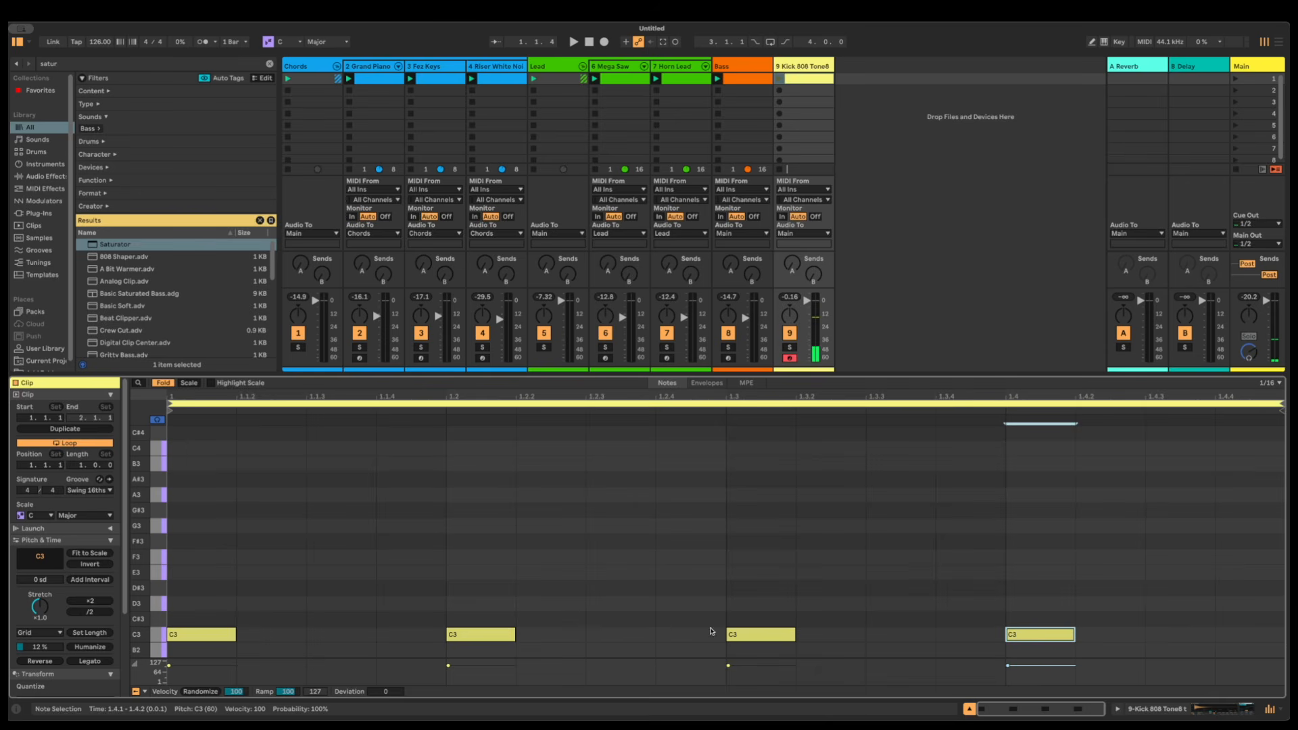
Play the kick clip with the other tracks, lower the kick track's volume to about -9.4 dB and stop playback
{"action": "left_click", "coordinate": [779, 79]}
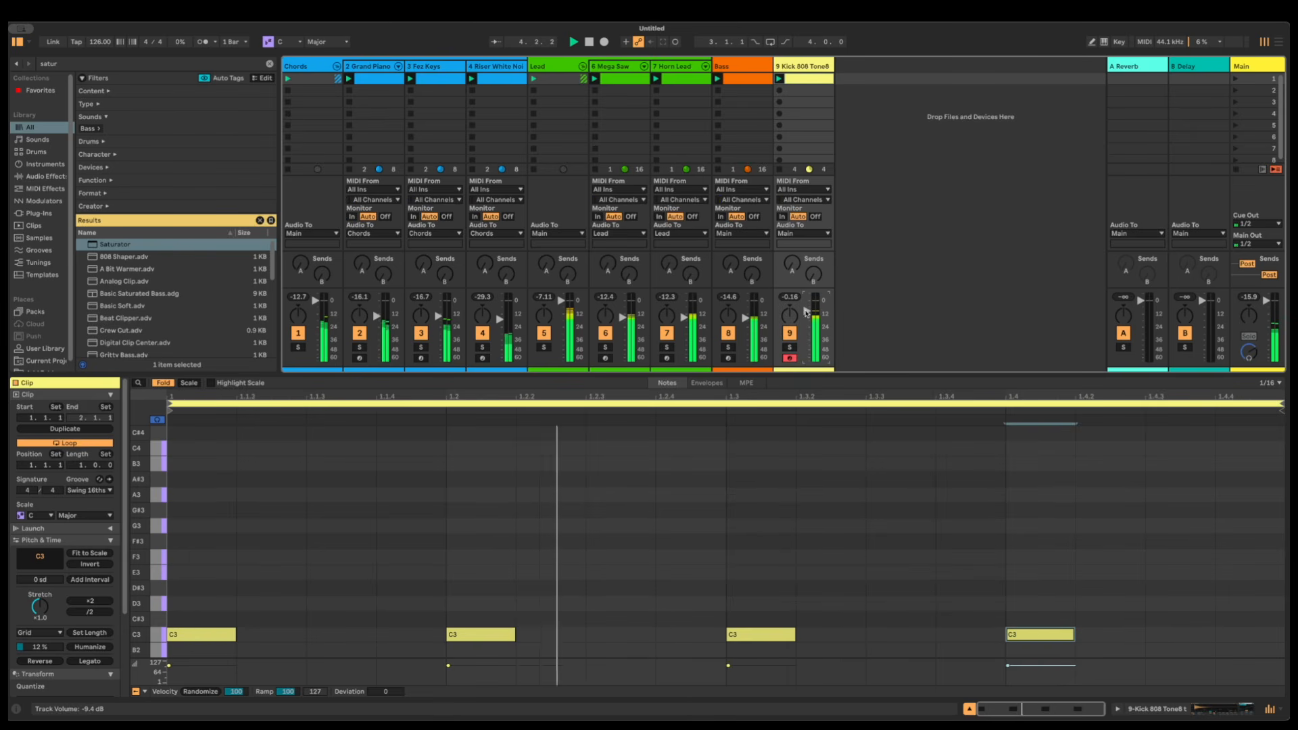
{"action": "key", "text": "space"}
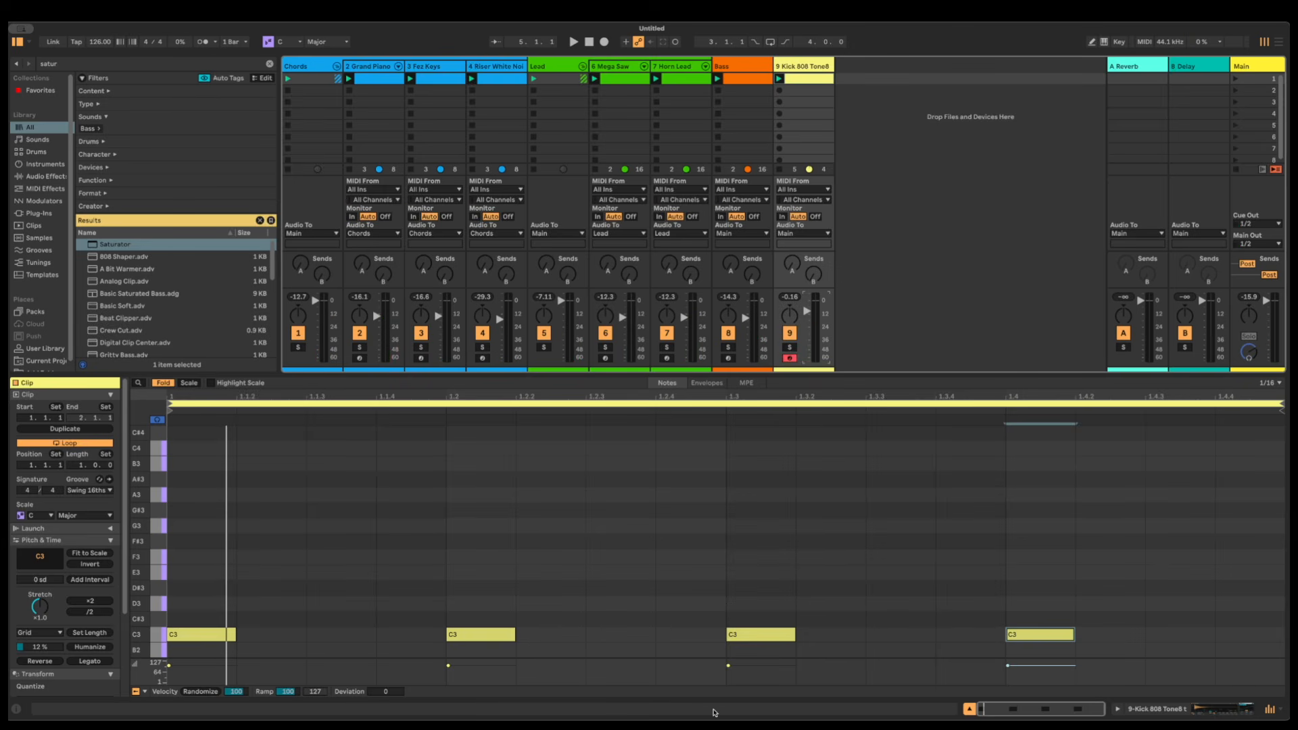
Insert a new MIDI track after the kick track and colour it yellow
{"action": "key", "text": "ctrl+shift+t"}
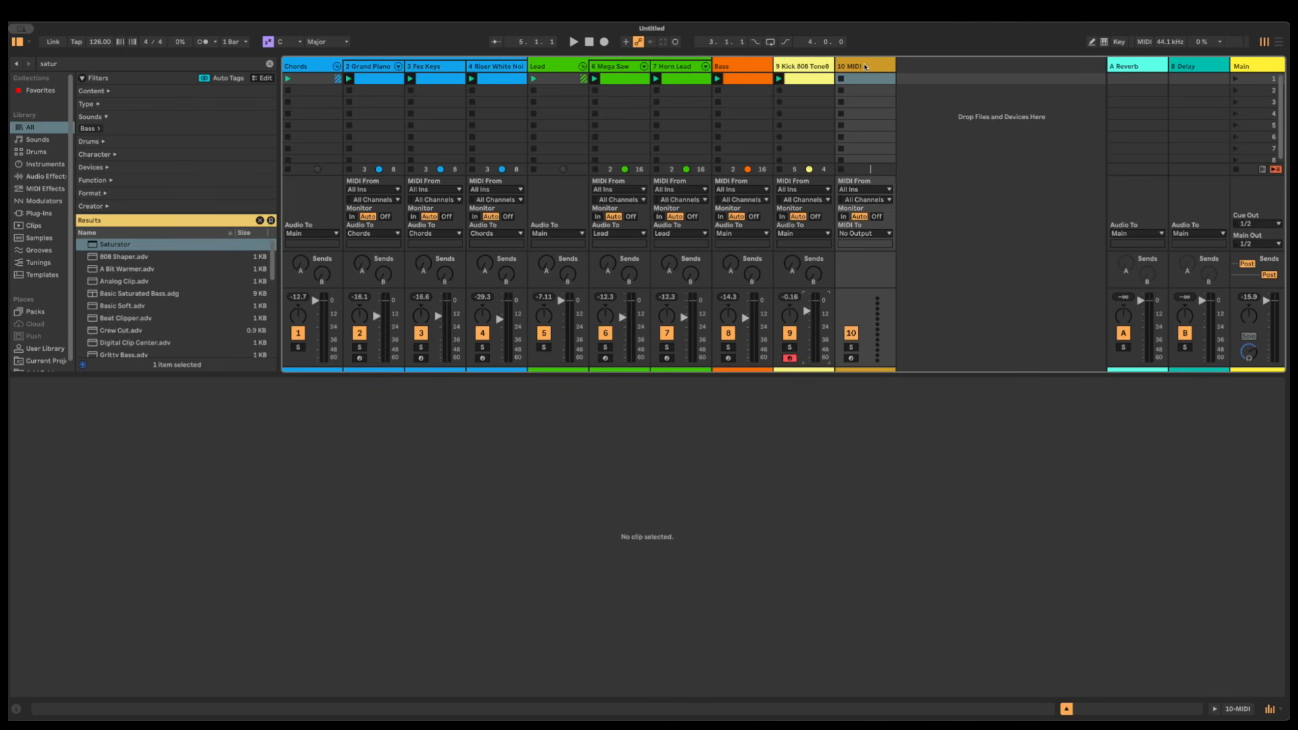
{"action": "right_click", "coordinate": [865, 67]}
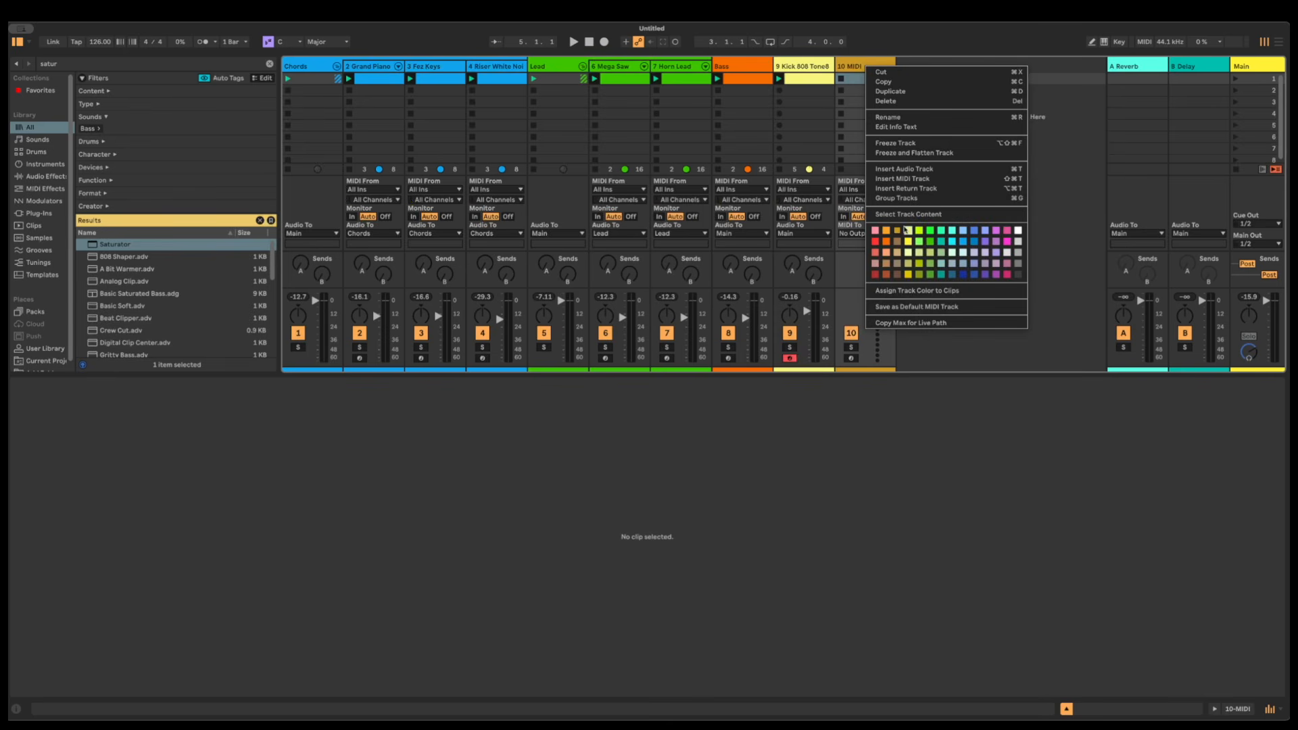
{"action": "left_click", "coordinate": [907, 230]}
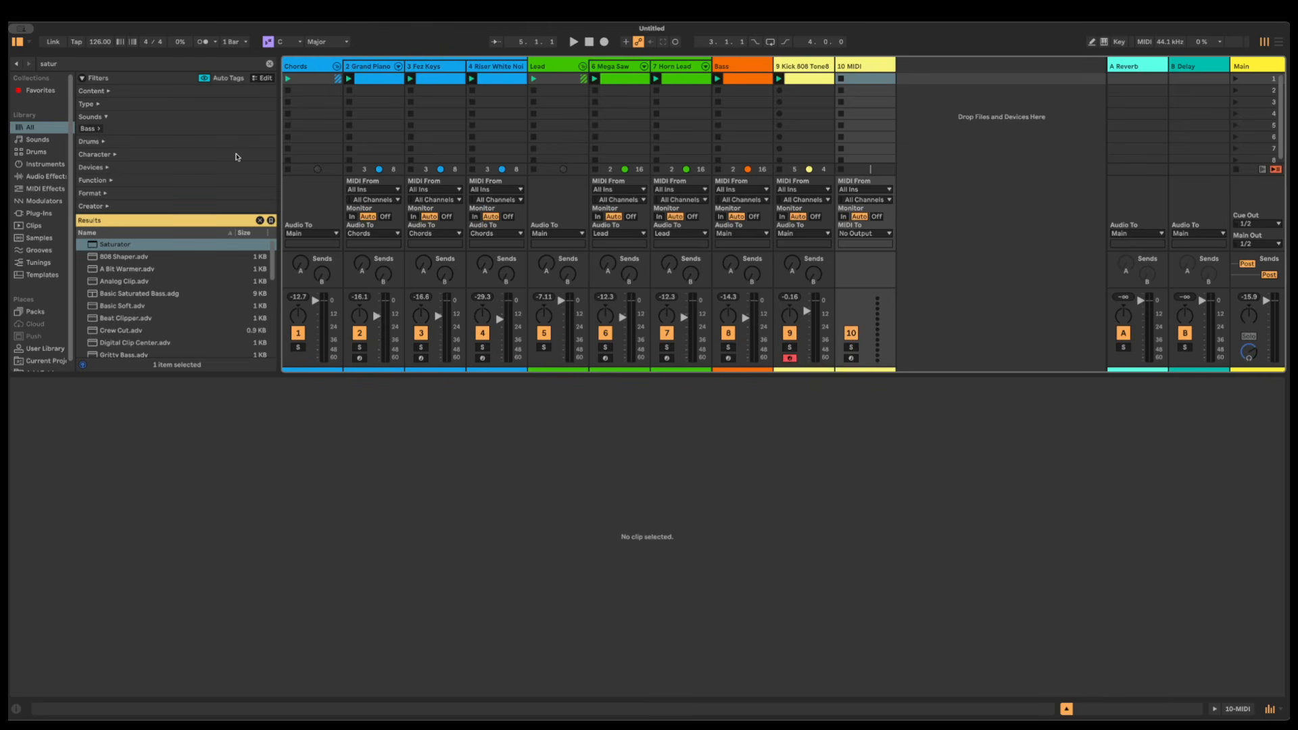
Search the library for "drum" and load an empty Drum Rack on the new MIDI track
{"action": "key", "text": "ctrl+f"}
{"action": "type", "text": "drum"}
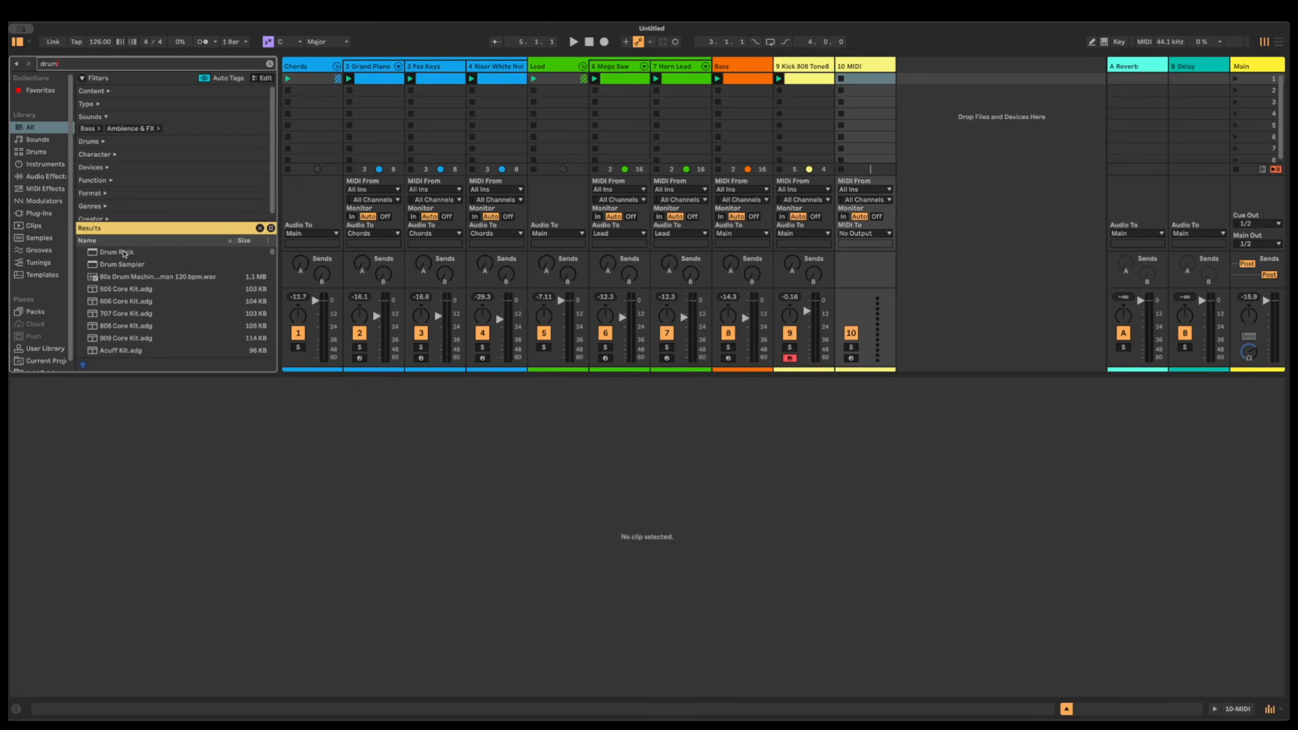
{"action": "left_click_drag", "start_coordinate": [124, 254], "coordinate": [861, 83]}
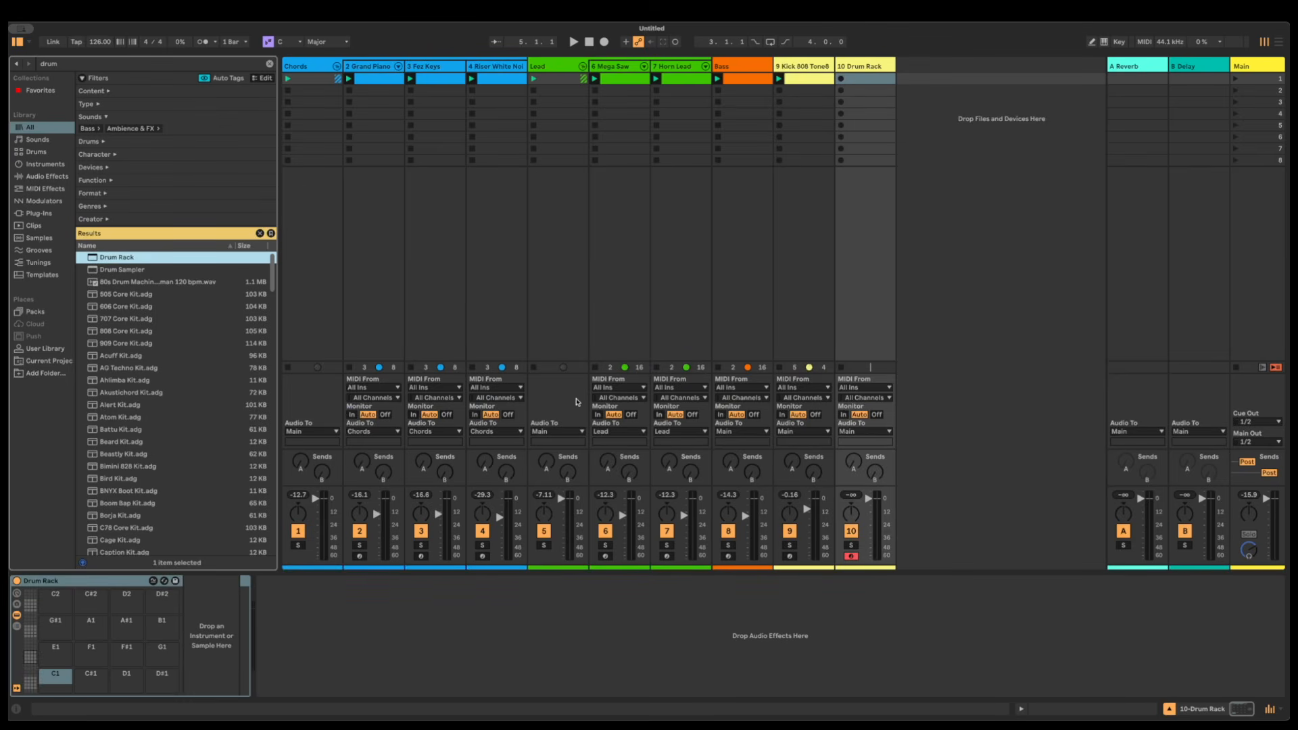
Search for "shaker acous" and load Shaker Acoustified.aif onto the Drum Rack's C1 pad and Shaker Acoustified 2.wav onto D1
{"action": "key", "text": "ctrl+f"}
{"action": "type", "text": "sha"}
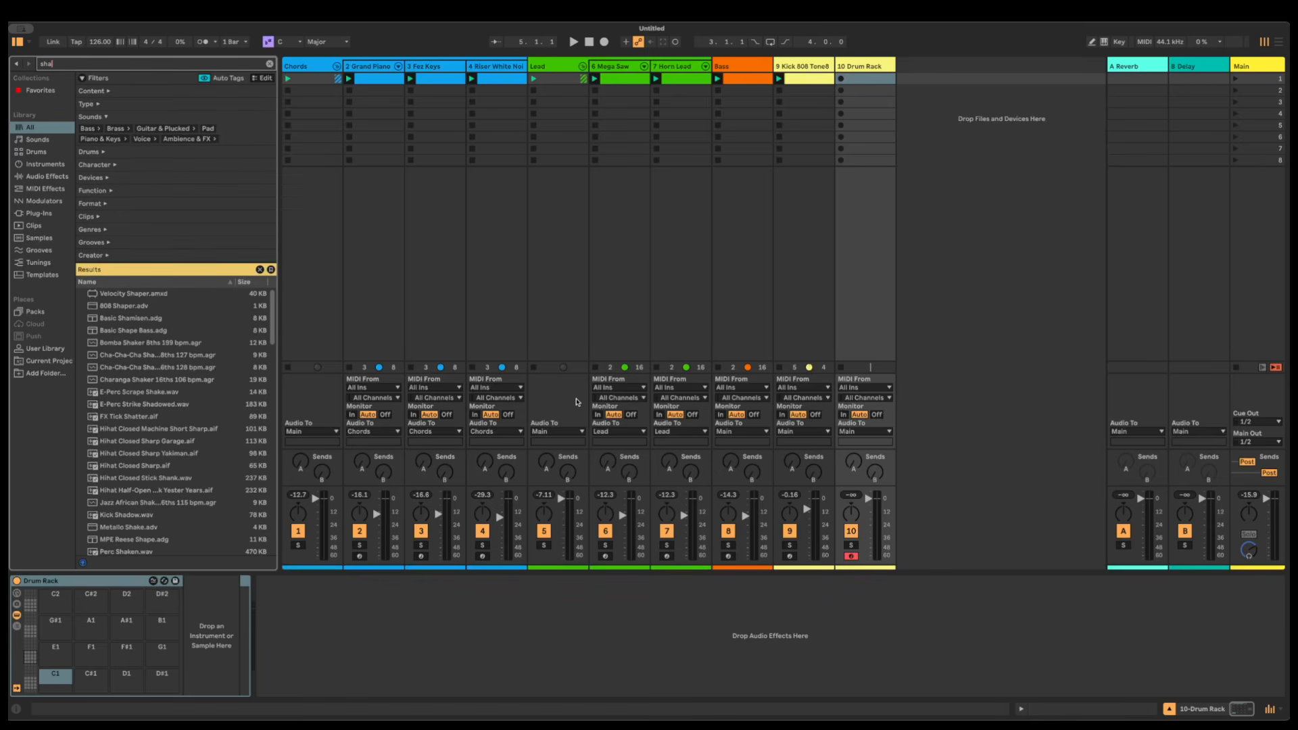
{"action": "type", "text": "ker acous"}
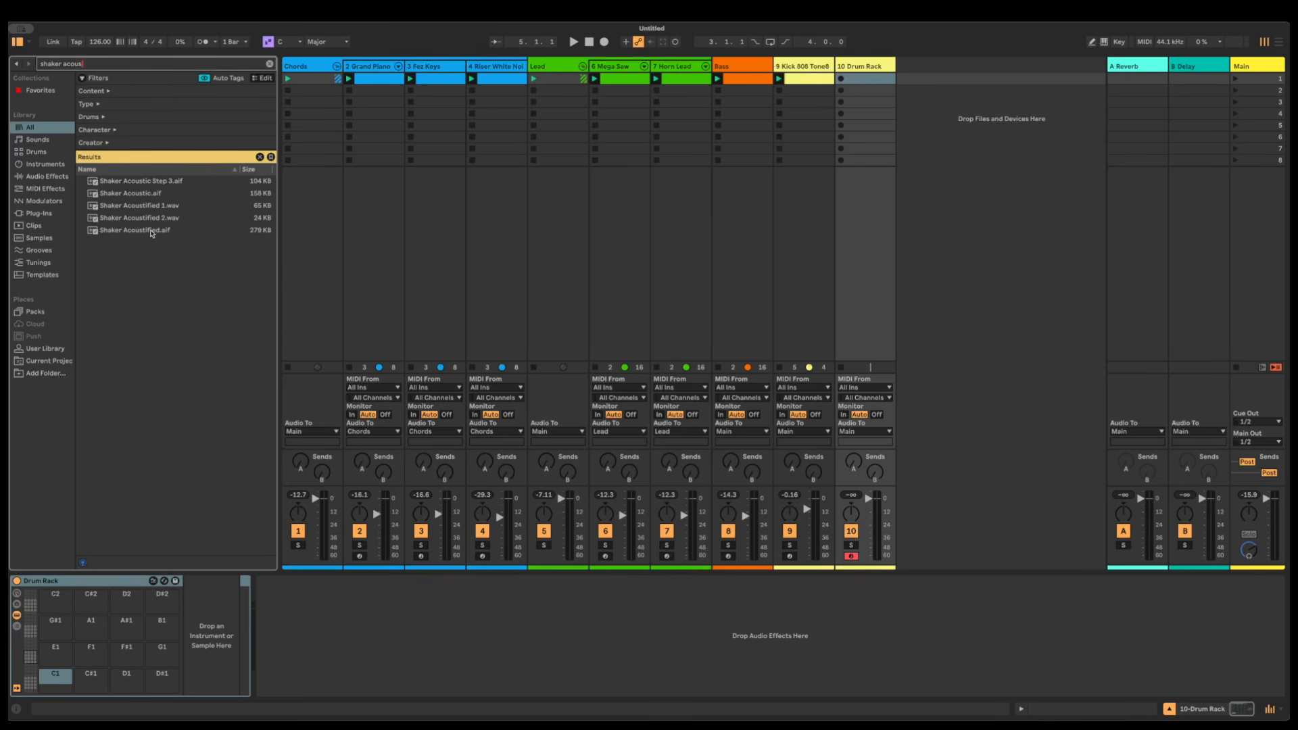
{"action": "left_click", "coordinate": [152, 231]}
{"action": "left_click_drag", "start_coordinate": [151, 233], "coordinate": [56, 680]}
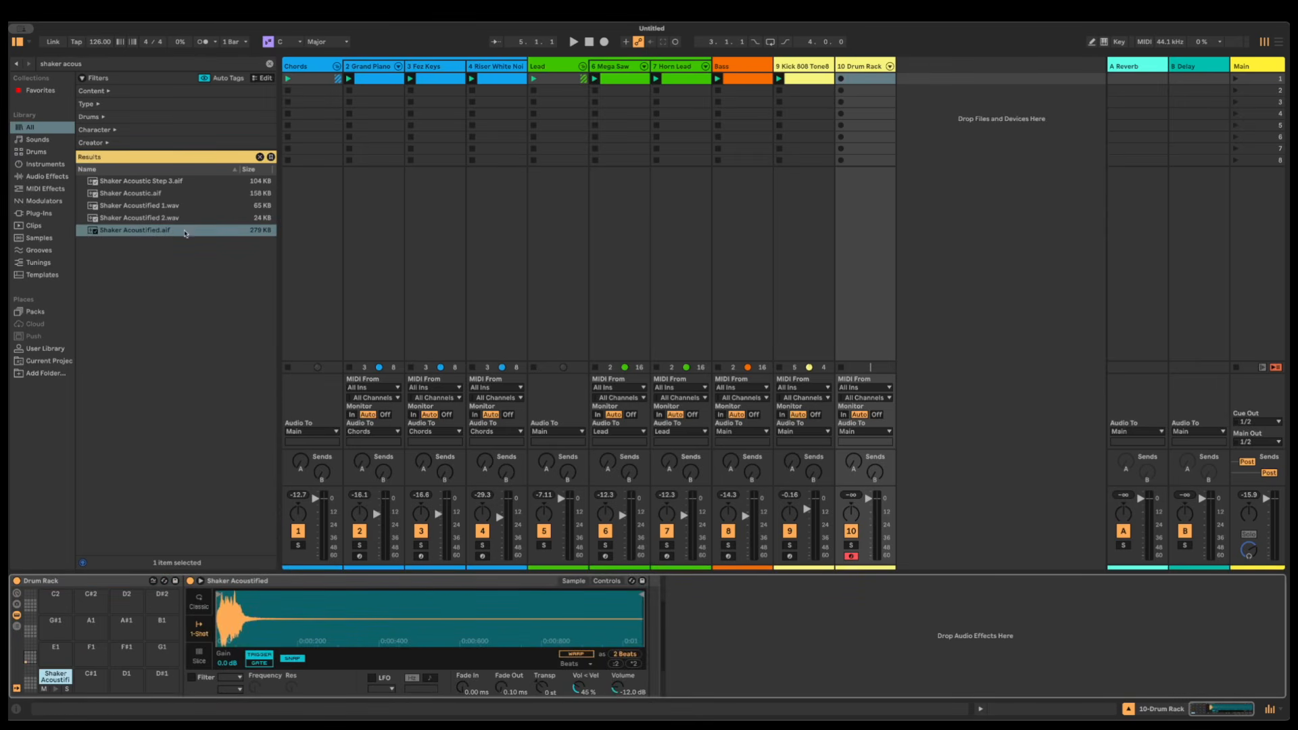
{"action": "left_click", "coordinate": [156, 218]}
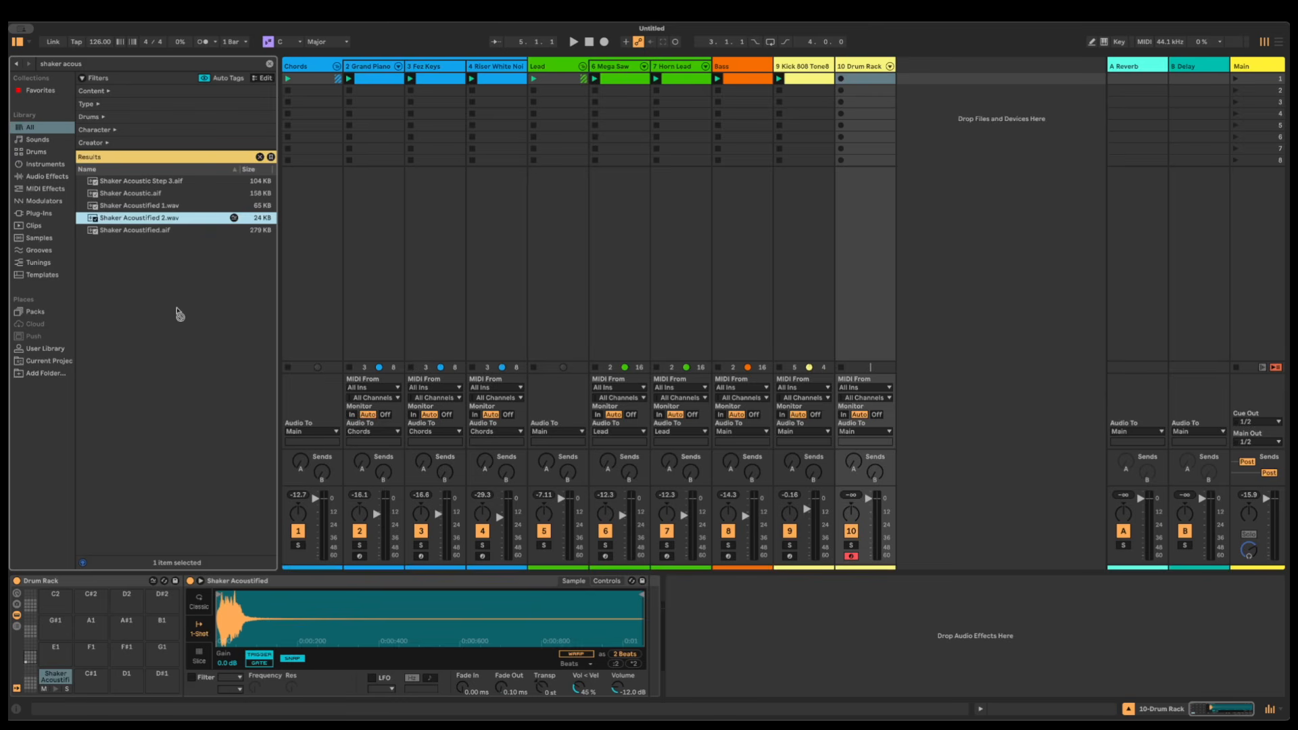
{"action": "left_click_drag", "start_coordinate": [179, 314], "coordinate": [129, 679]}
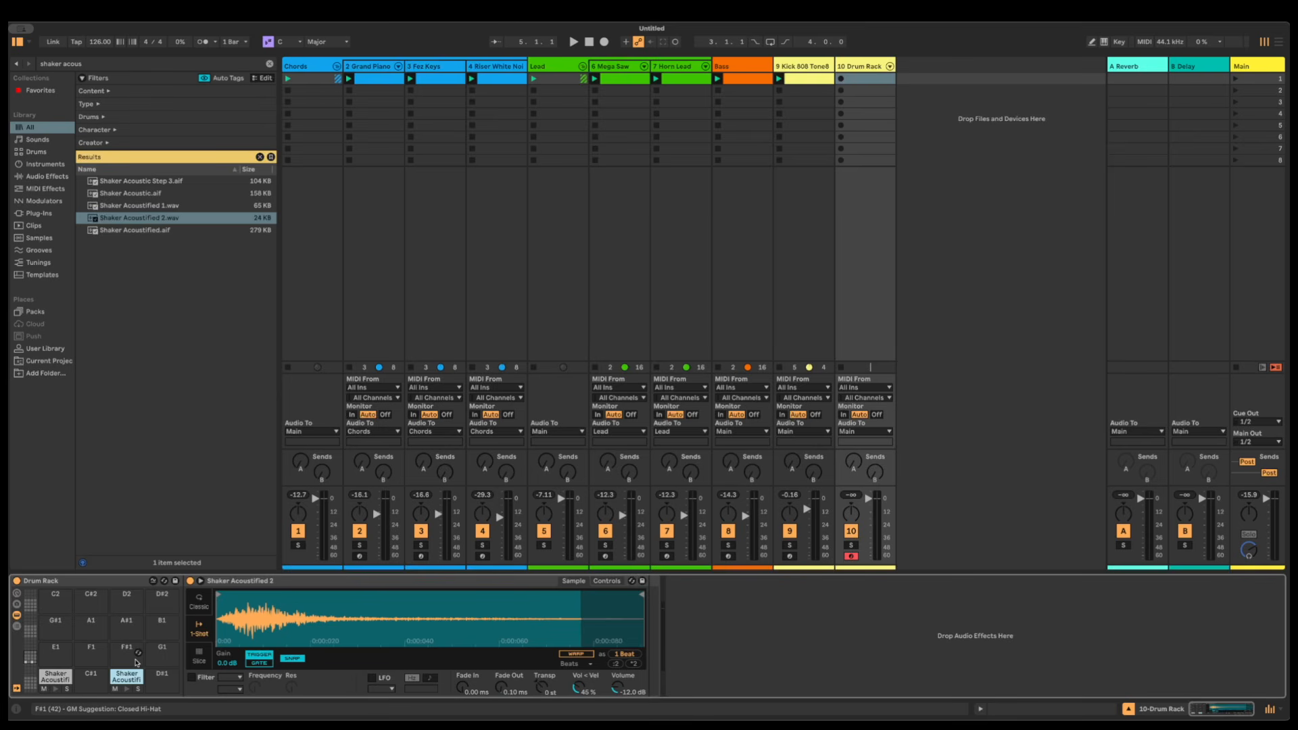
Search for "clap acou" and load Clap Acoustified Dry.wav onto the Drum Rack's F1 pad
{"action": "key", "text": "ctrl+f"}
{"action": "type", "text": "cla"}
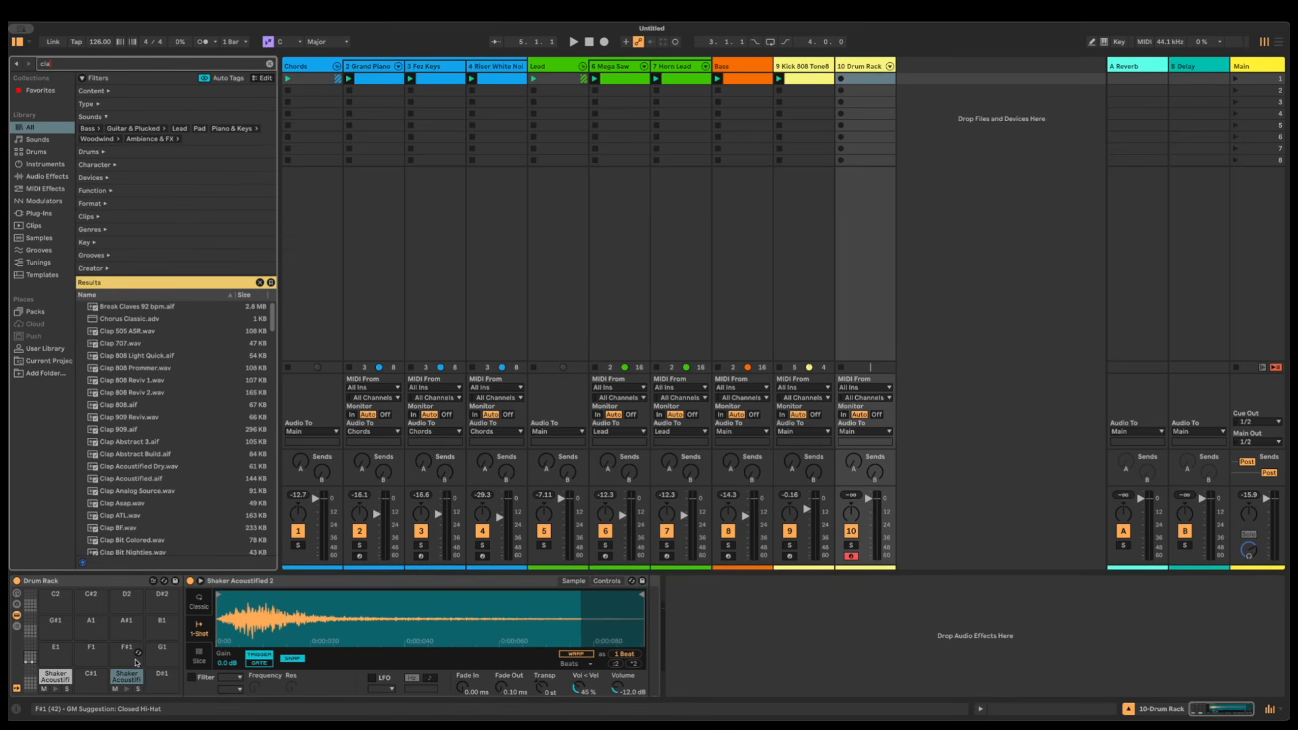
{"action": "type", "text": "p acou"}
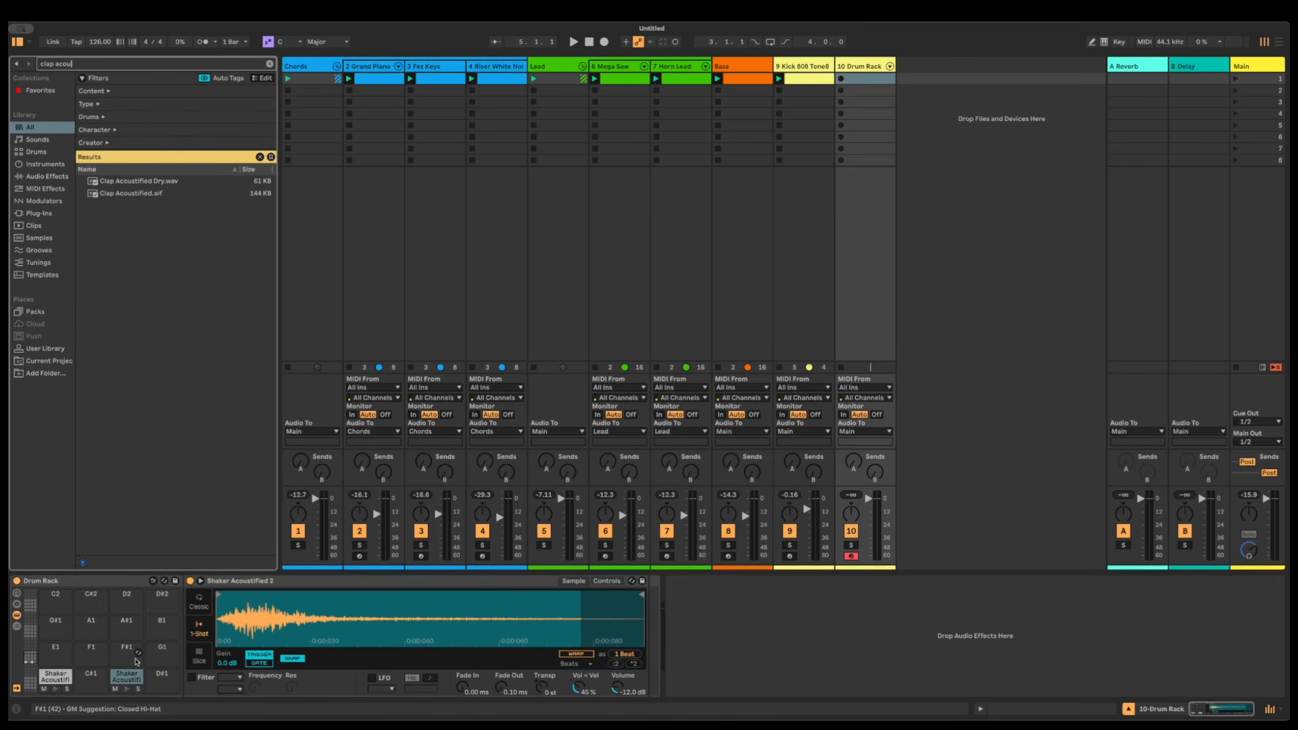
{"action": "key", "text": "Down"}
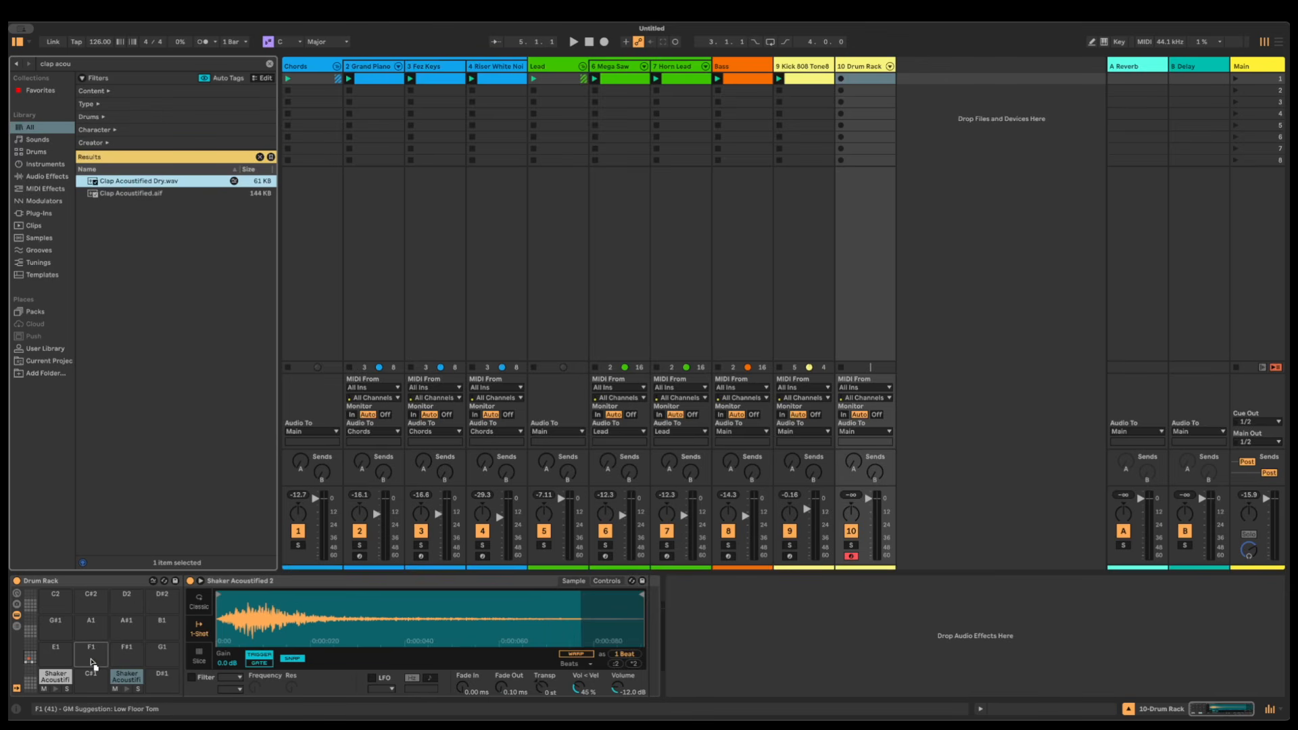
{"action": "key", "text": "Return"}
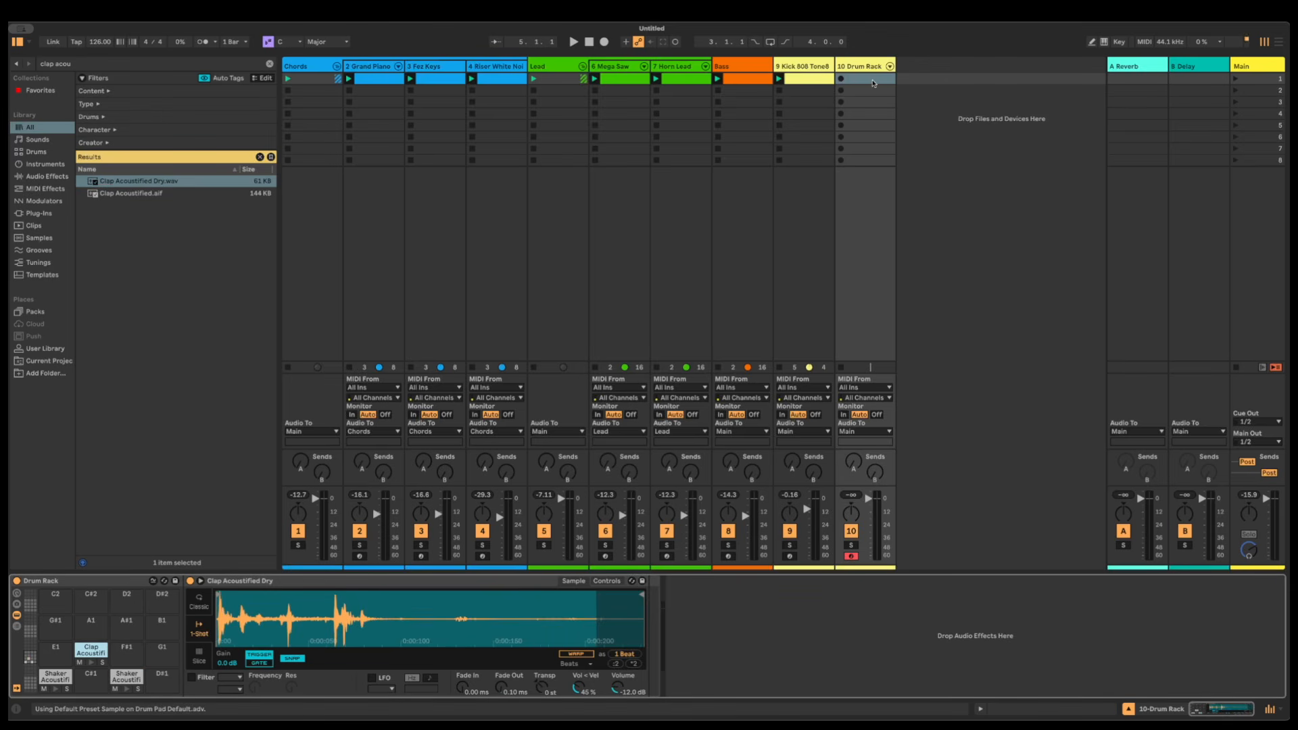
Create a one-bar clip on the Drum Rack track and add clap notes on beats 2 and 4
{"action": "double_click", "coordinate": [872, 79]}
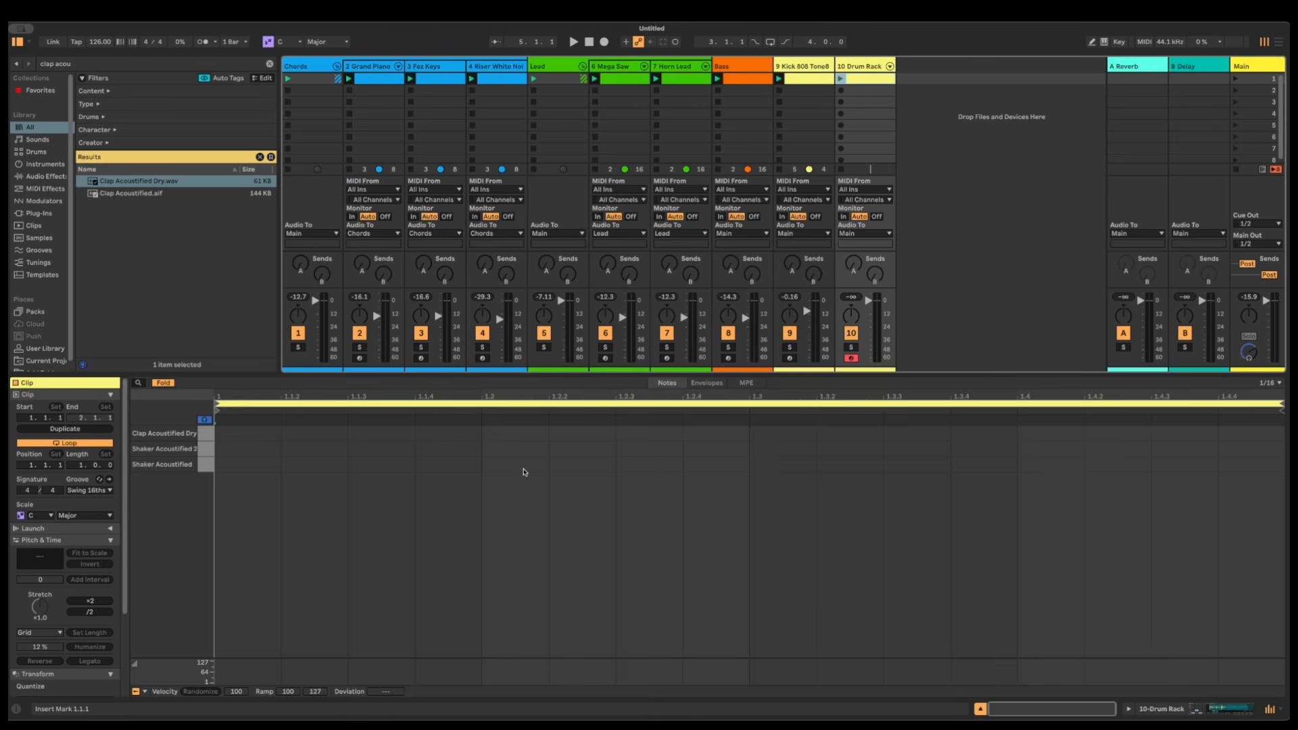
{"action": "double_click", "coordinate": [511, 435]}
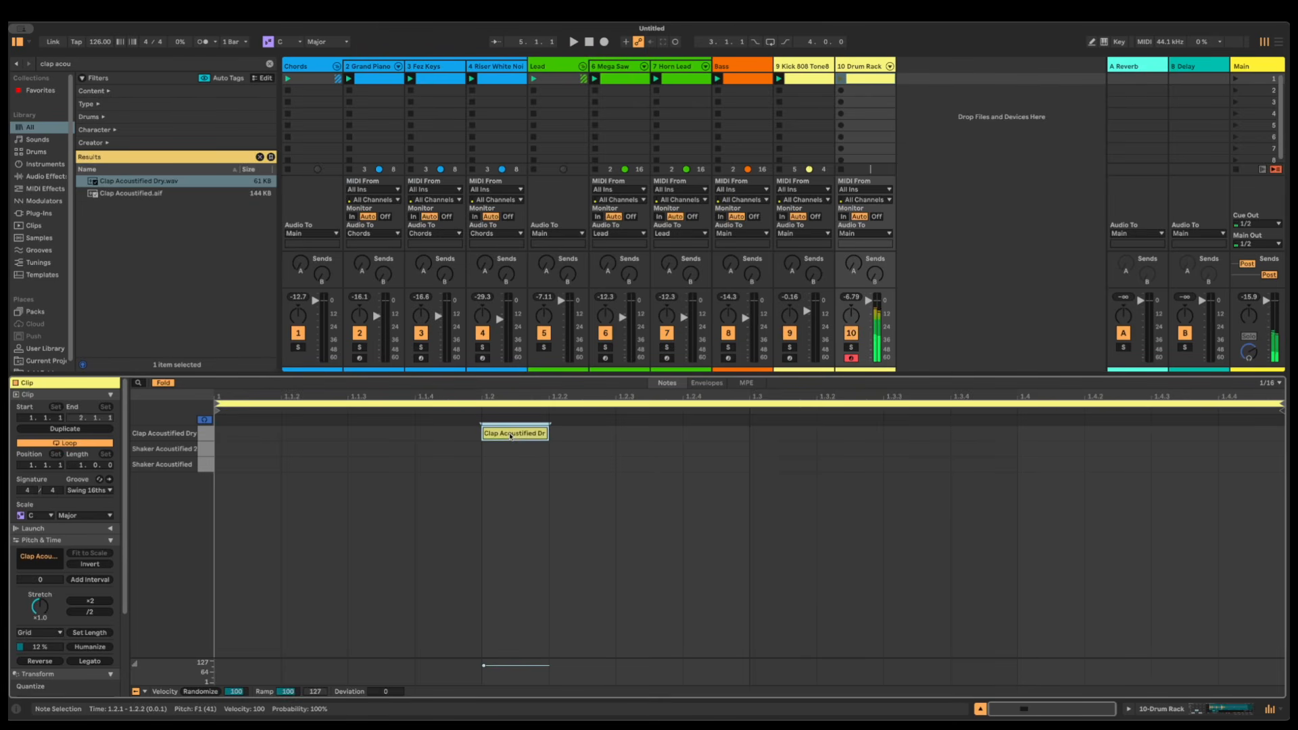
{"action": "double_click", "coordinate": [1049, 439]}
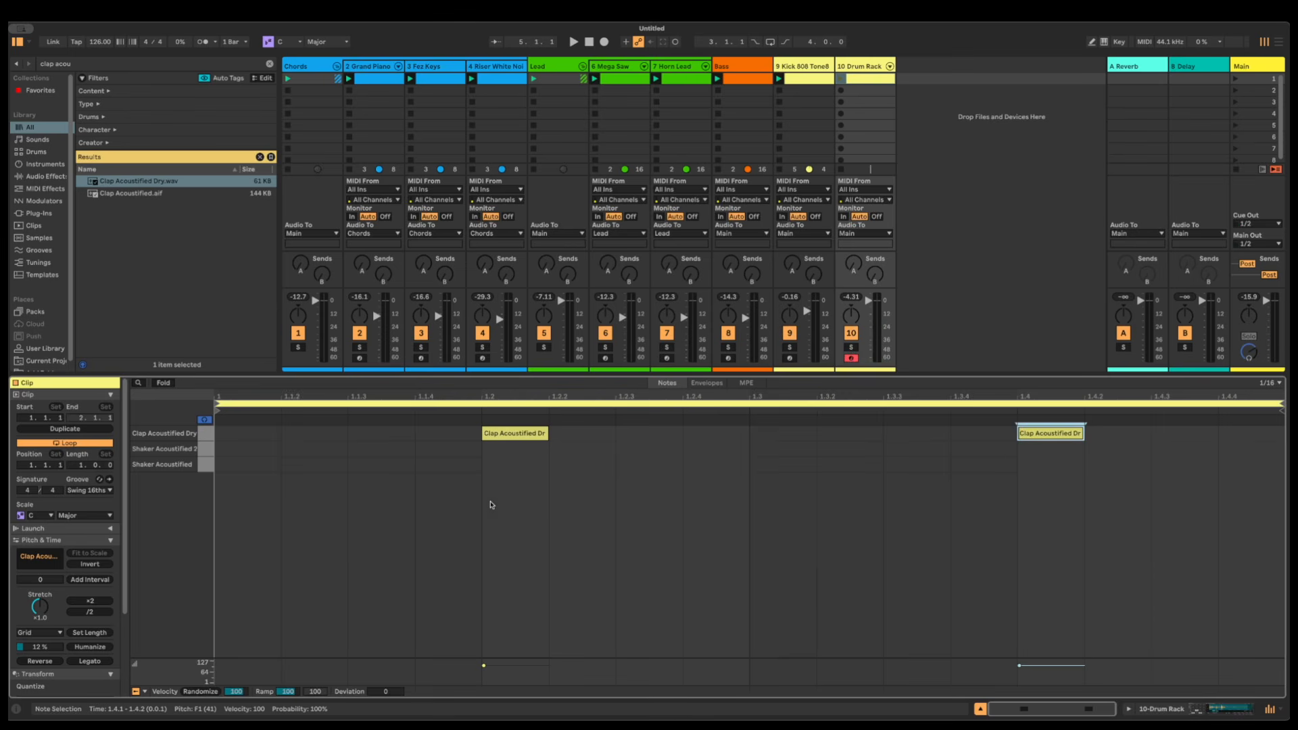
Add Shaker Acoustified at 1.1.3 and the second shaker at 1.1.4, then duplicate the pair across every beat of the bar
{"action": "double_click", "coordinate": [379, 464]}
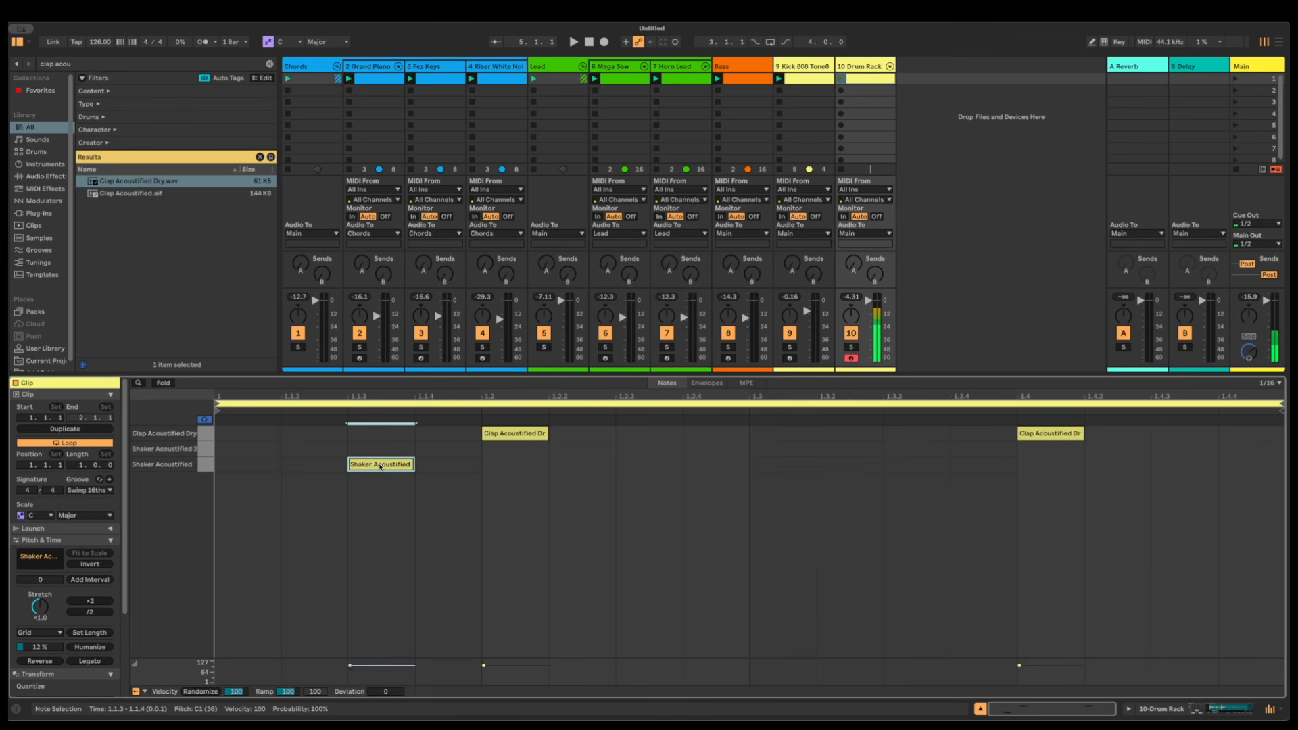
{"action": "left_click", "coordinate": [456, 461]}
{"action": "double_click", "coordinate": [456, 450]}
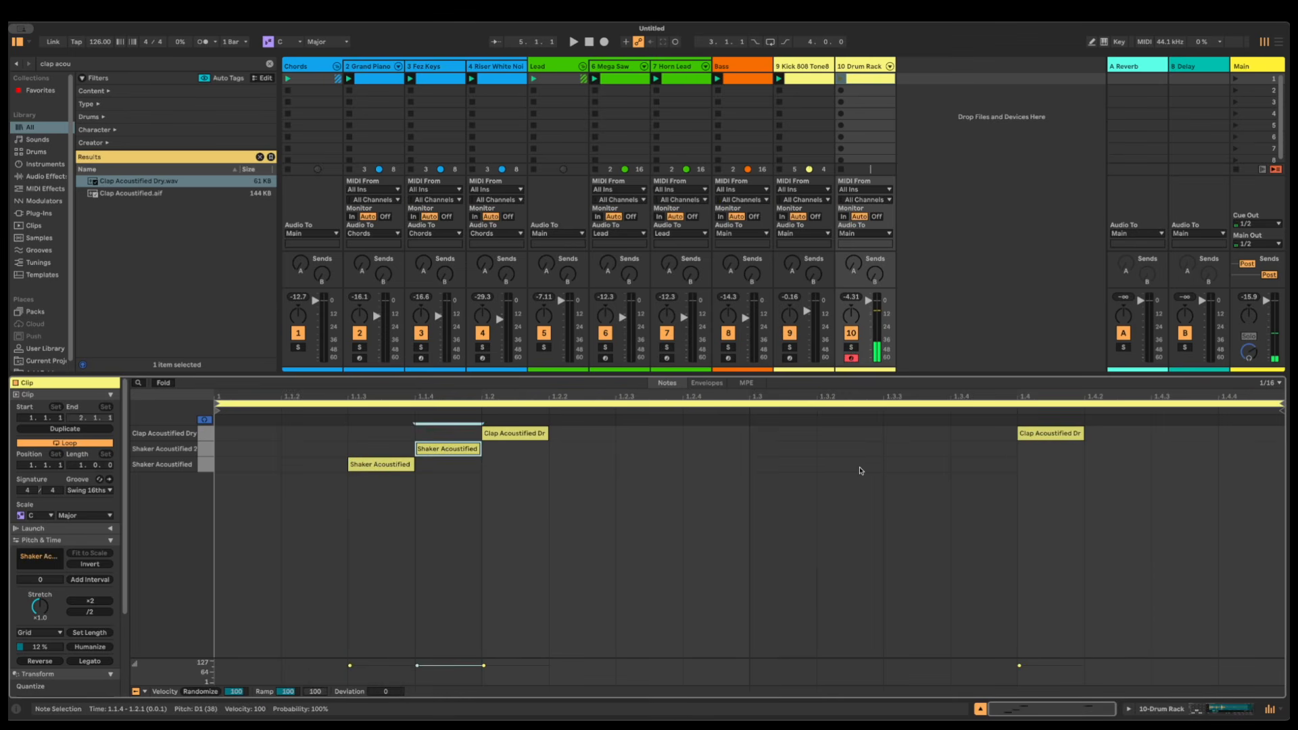
{"action": "left_click_drag", "start_coordinate": [480, 489], "coordinate": [215, 424]}
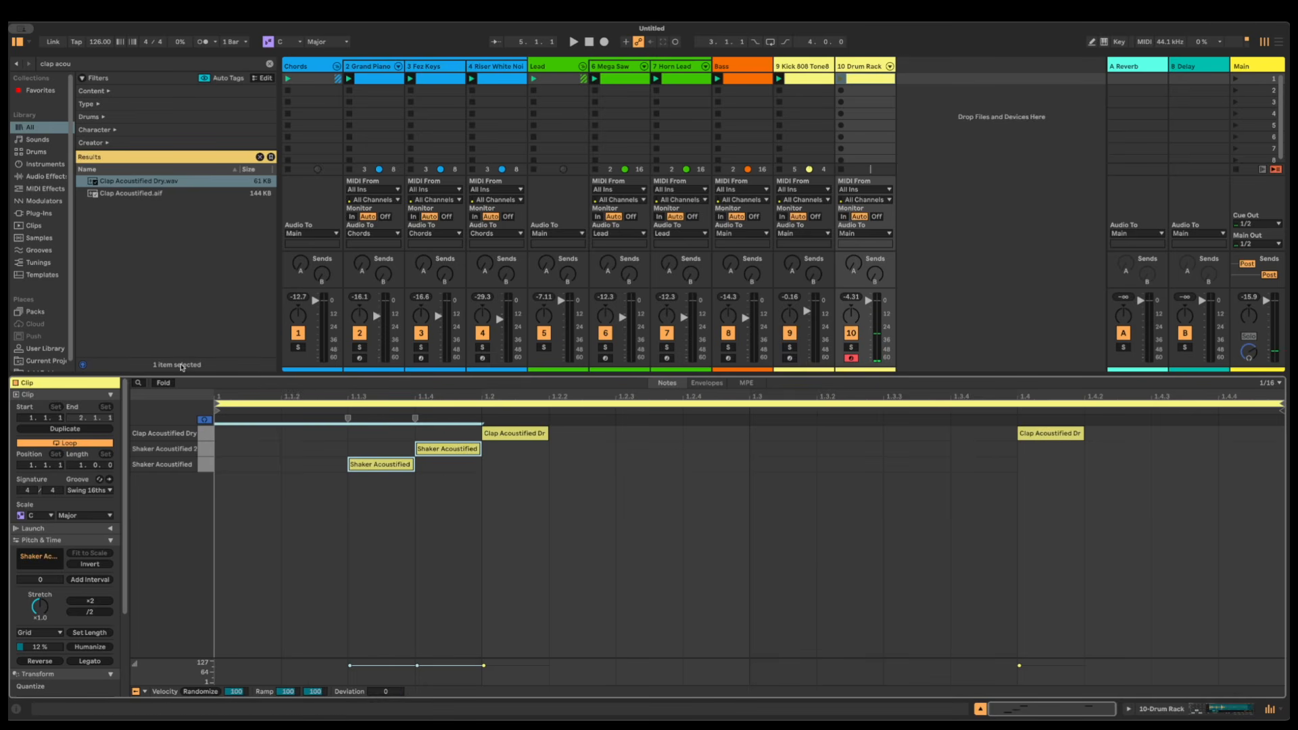
{"action": "key", "text": "ctrl+d"}
{"action": "key", "text": "ctrl+d"}
{"action": "key", "text": "ctrl+d"}
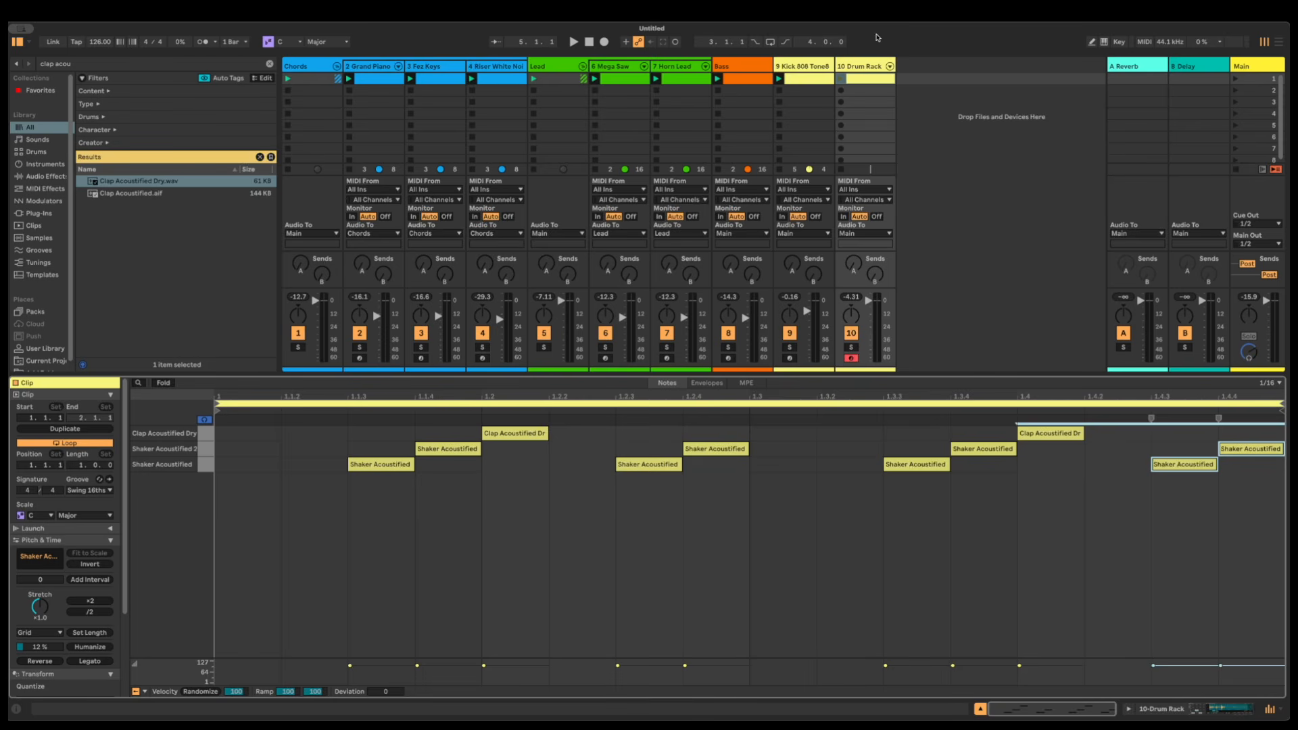
Audition the percussion clip with the track and lower the Shaker Acoustified pad's sample gain to -5.2 dB
{"action": "left_click", "coordinate": [842, 79]}
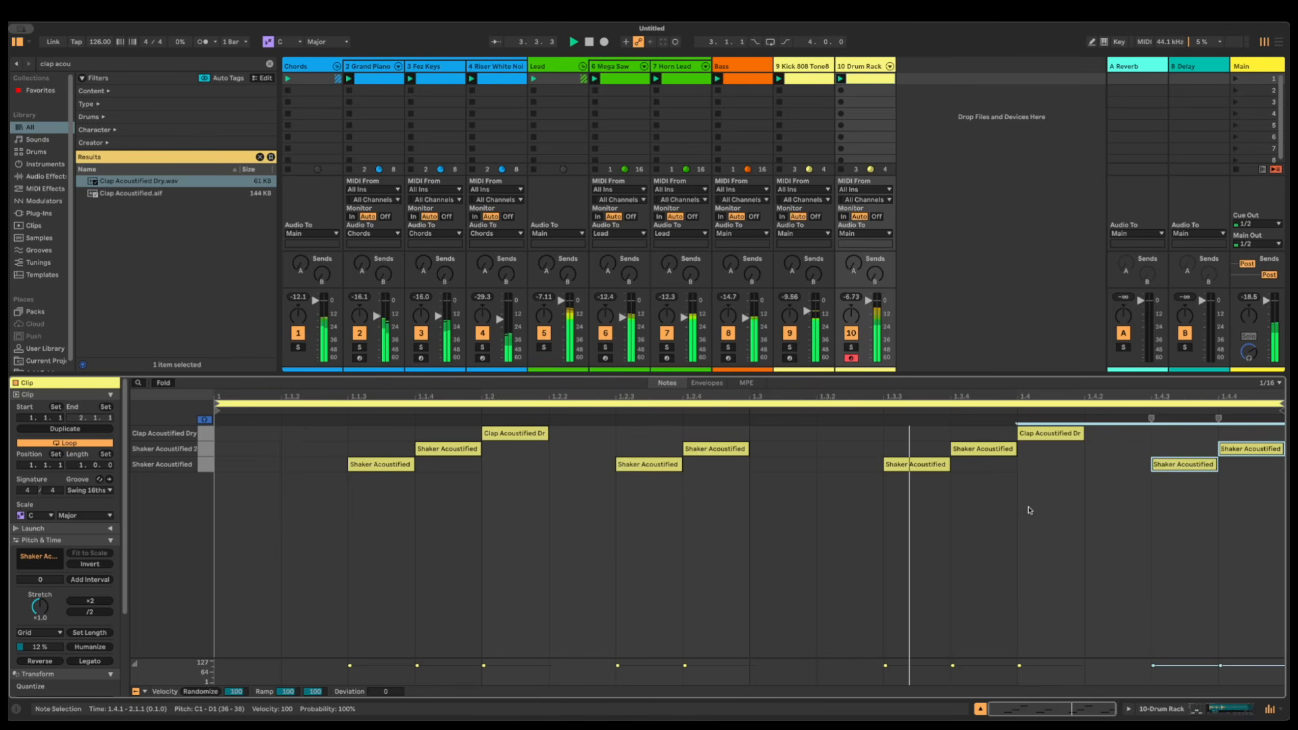
{"action": "key", "text": "space"}
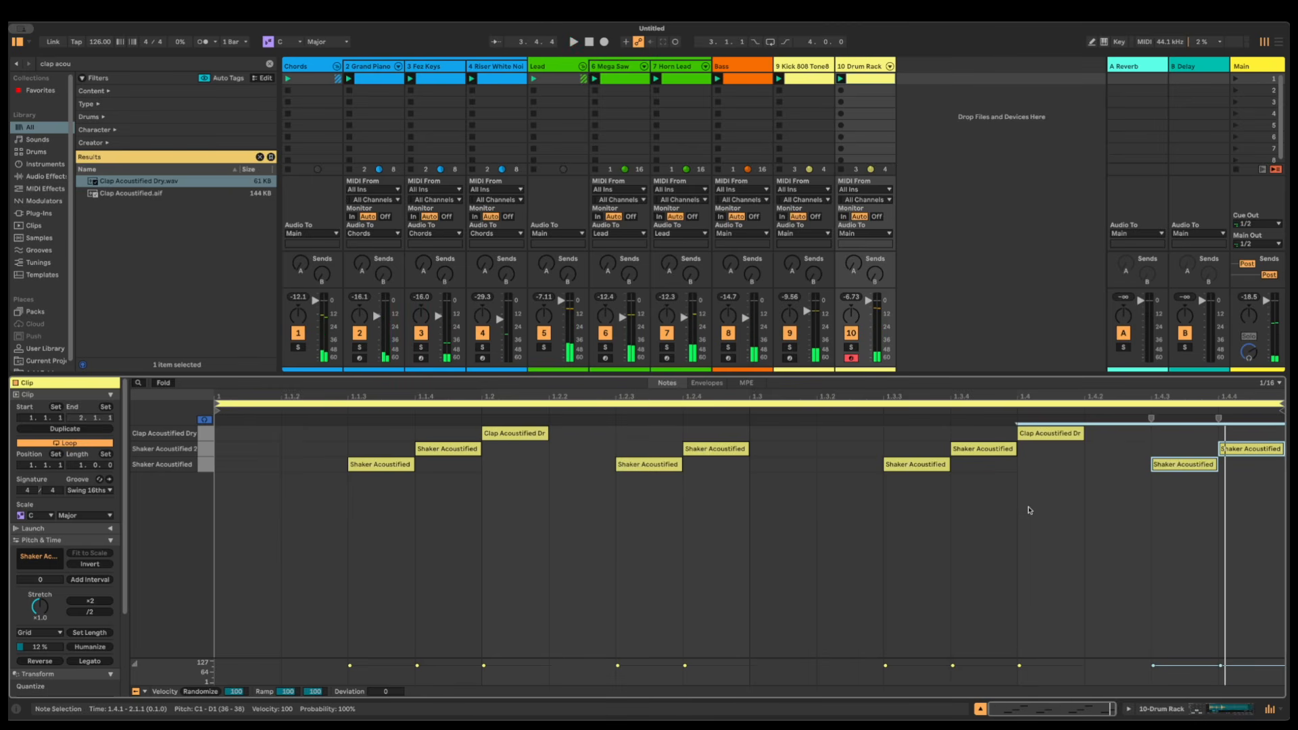
{"action": "key", "text": "shift+Tab"}
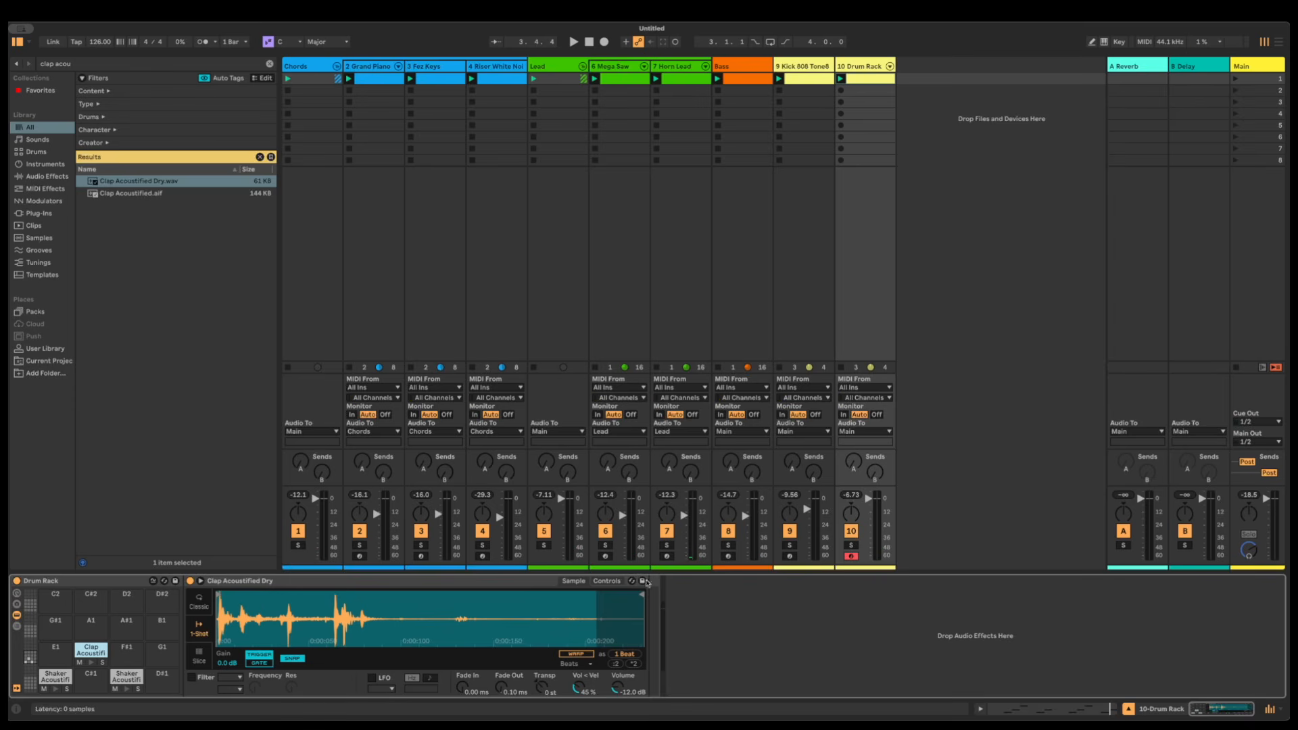
{"action": "left_click", "coordinate": [51, 674]}
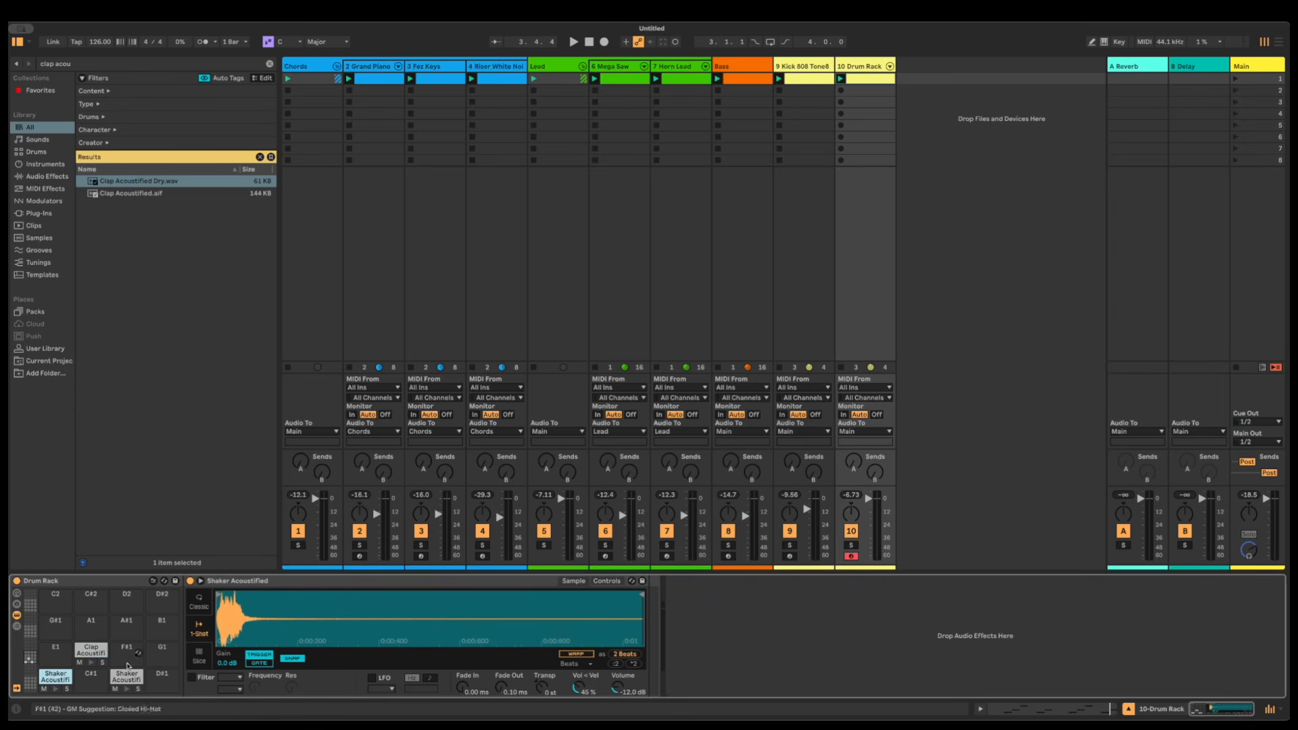
{"action": "left_click_drag", "start_coordinate": [225, 663], "coordinate": [225, 679]}
{"action": "key", "text": "space"}
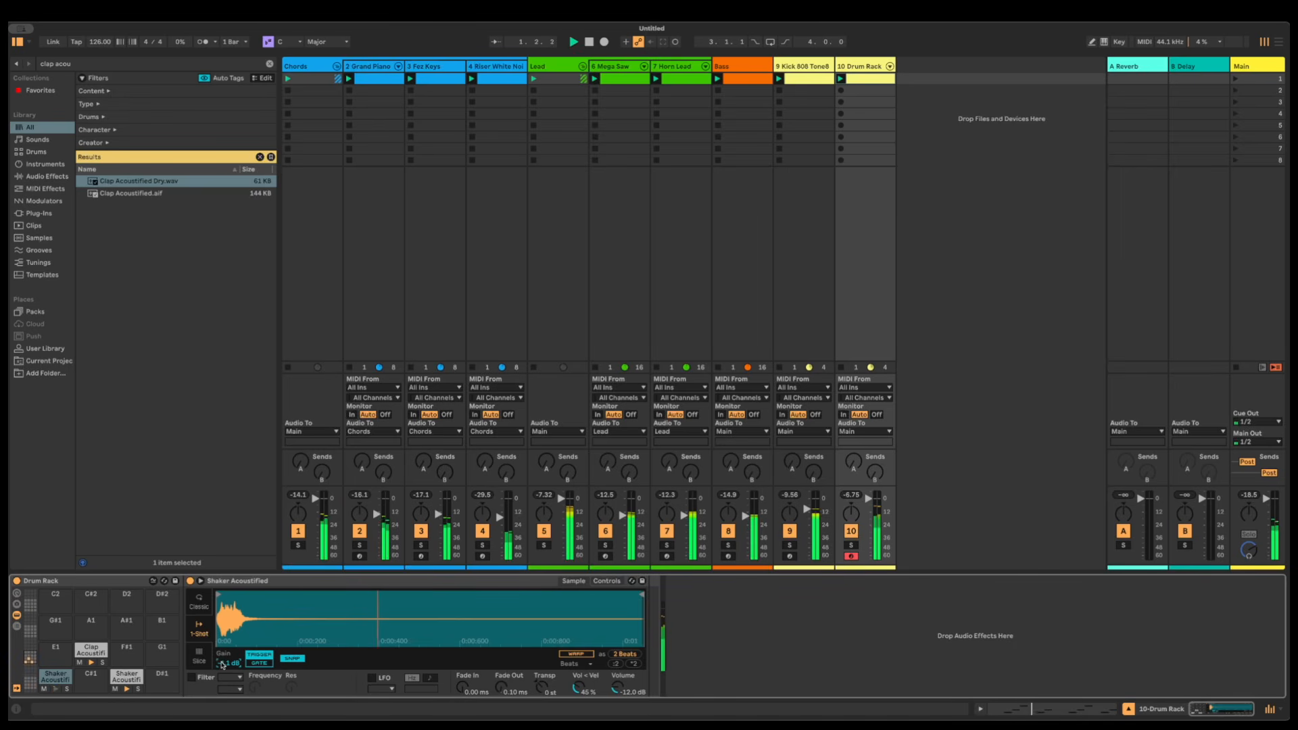
{"action": "left_click_drag", "start_coordinate": [225, 665], "coordinate": [225, 671]}
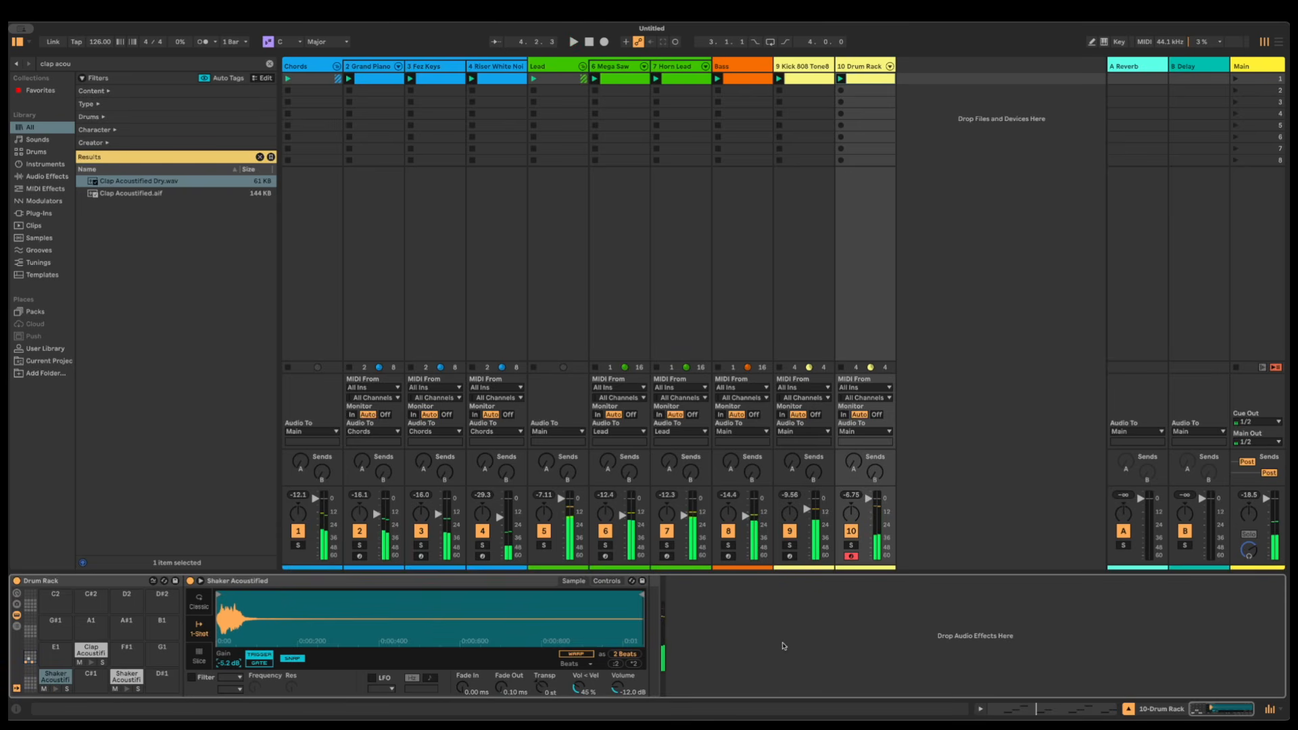
{"action": "key", "text": "space"}
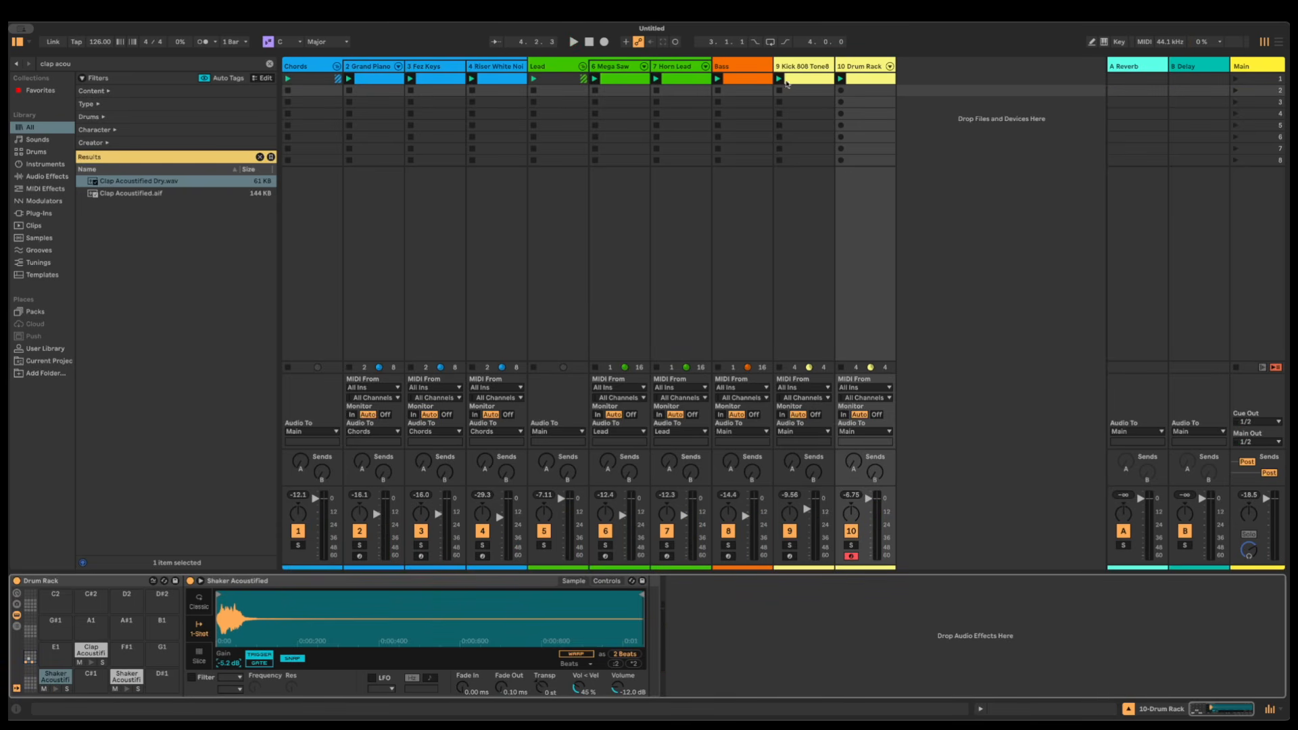
Rename the 808 kick track "Kick" and the Drum Rack track "Percussion"
{"action": "left_click", "coordinate": [799, 66]}
{"action": "double_click", "coordinate": [799, 67]}
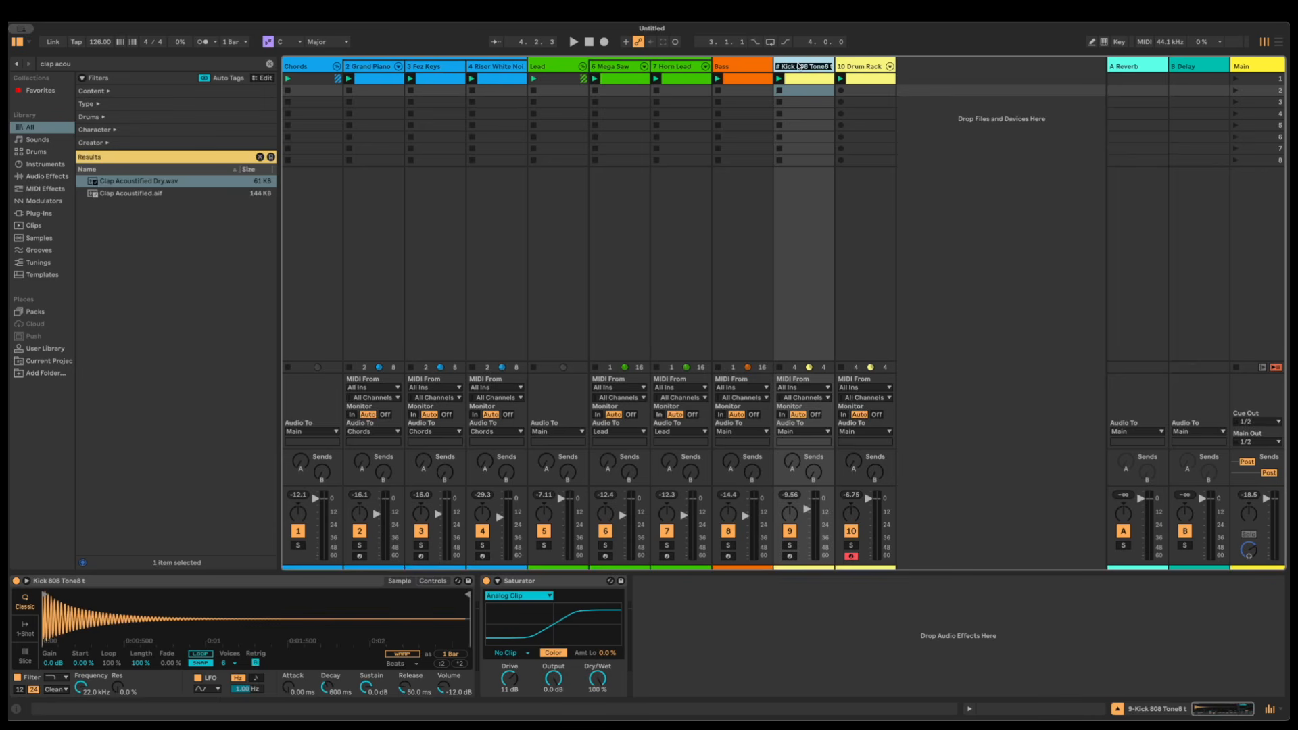
{"action": "type", "text": "Kick"}
{"action": "key", "text": "Return"}
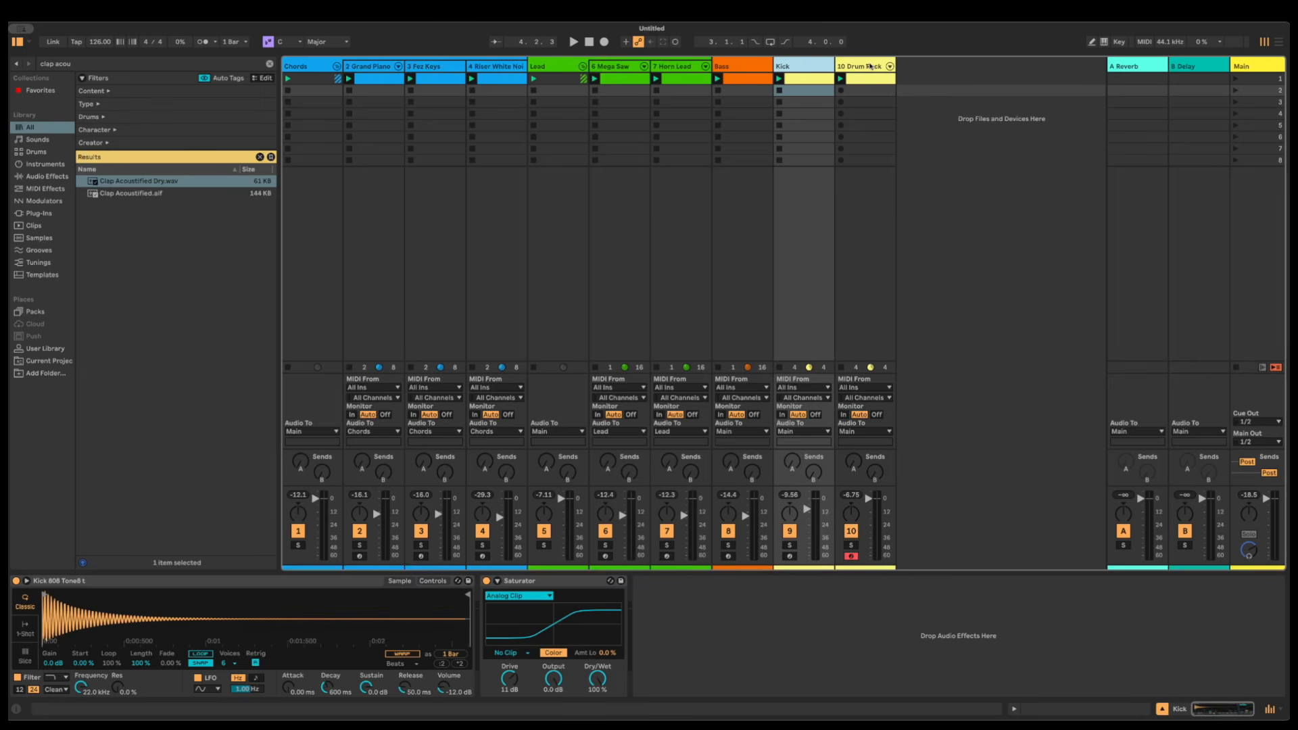
{"action": "left_click", "coordinate": [864, 69]}
{"action": "double_click", "coordinate": [864, 69]}
{"action": "type", "text": "Percussion"}
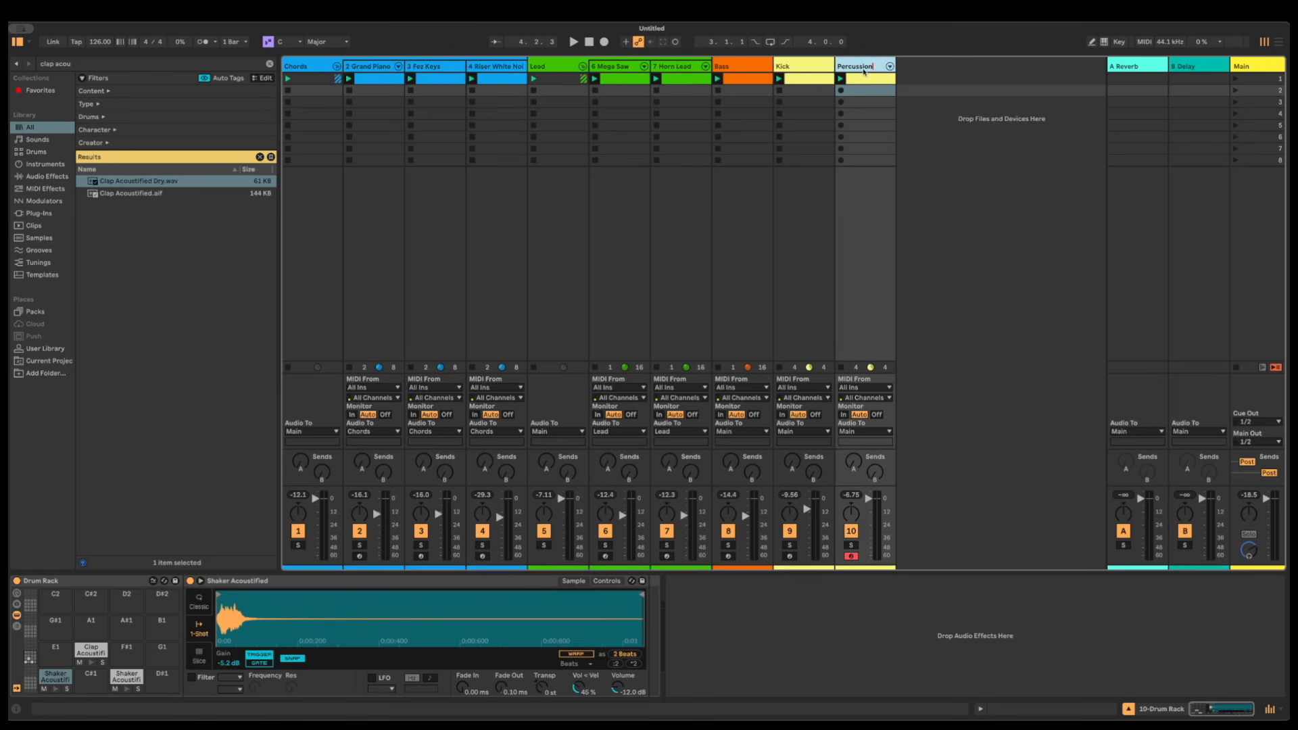
{"action": "key", "text": "Return"}
Group the Chords group, the Lead group and the Bass track together
{"action": "left_click", "coordinate": [801, 65]}
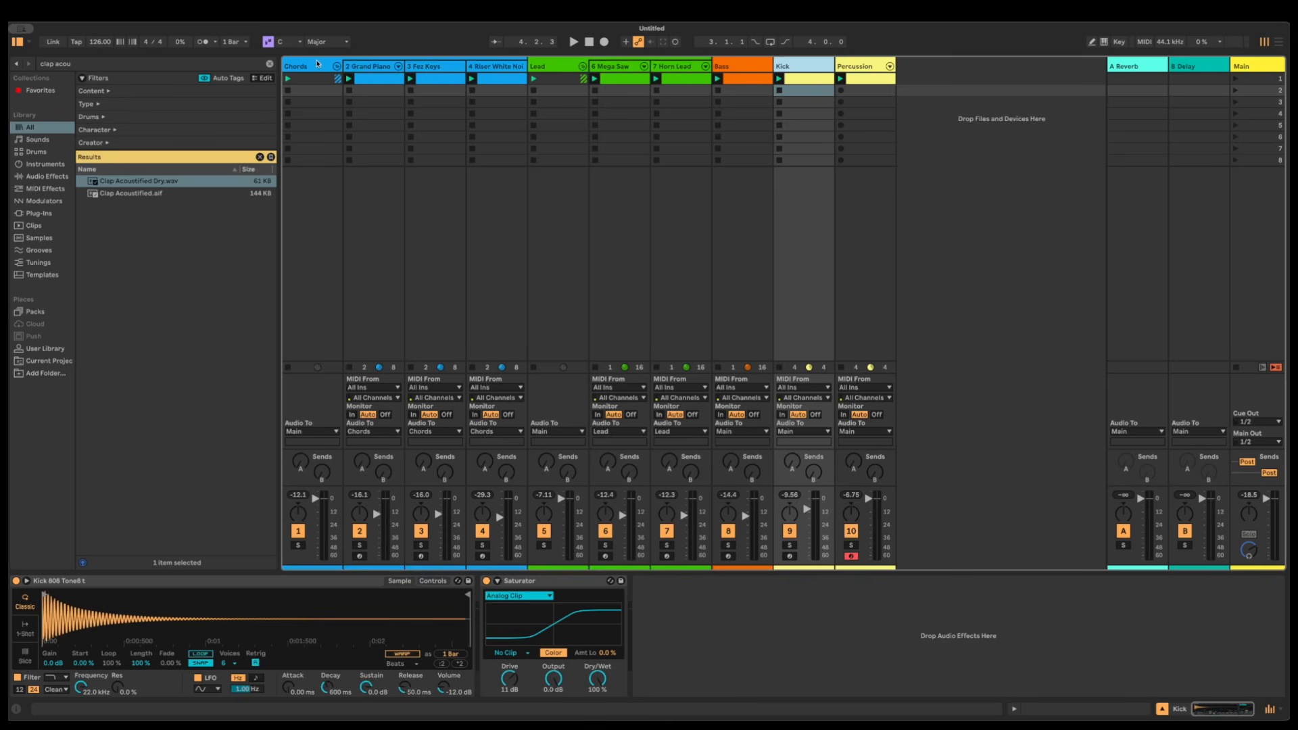
{"action": "left_click", "coordinate": [377, 75]}
{"action": "left_click", "coordinate": [558, 69]}
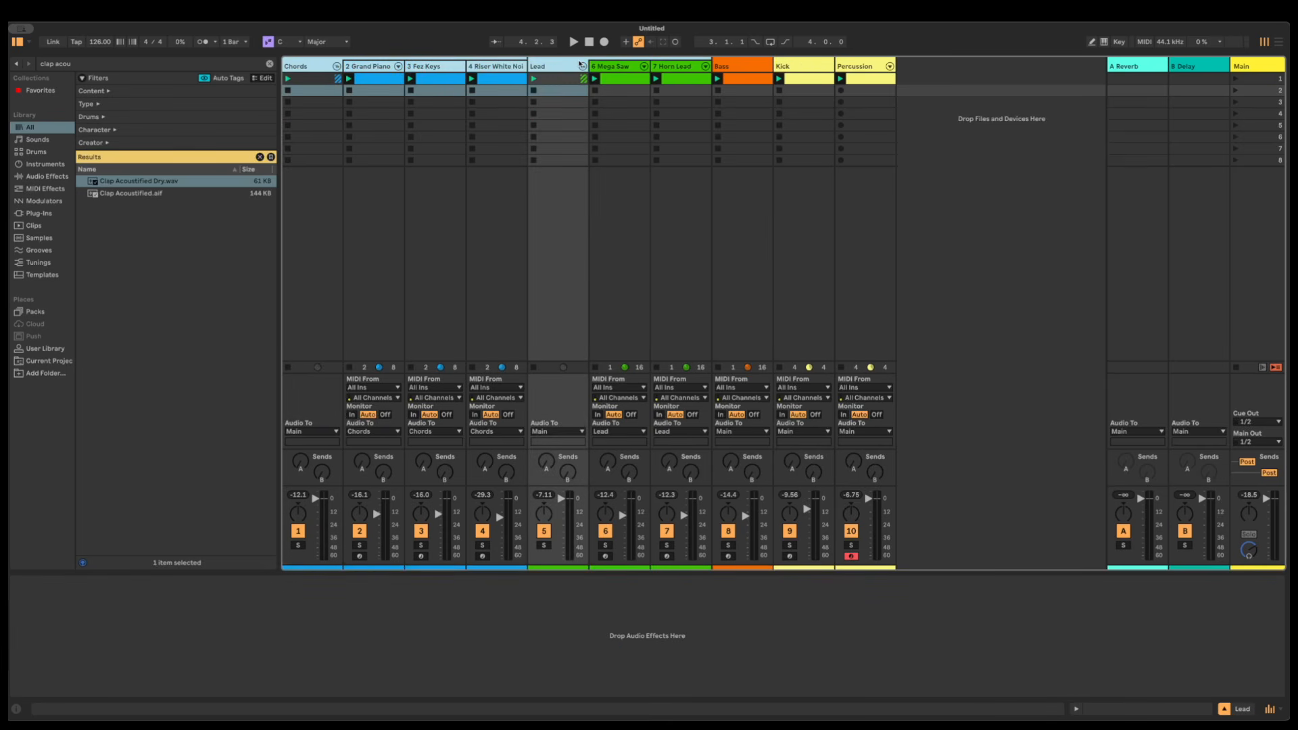
{"action": "left_click", "coordinate": [731, 66]}
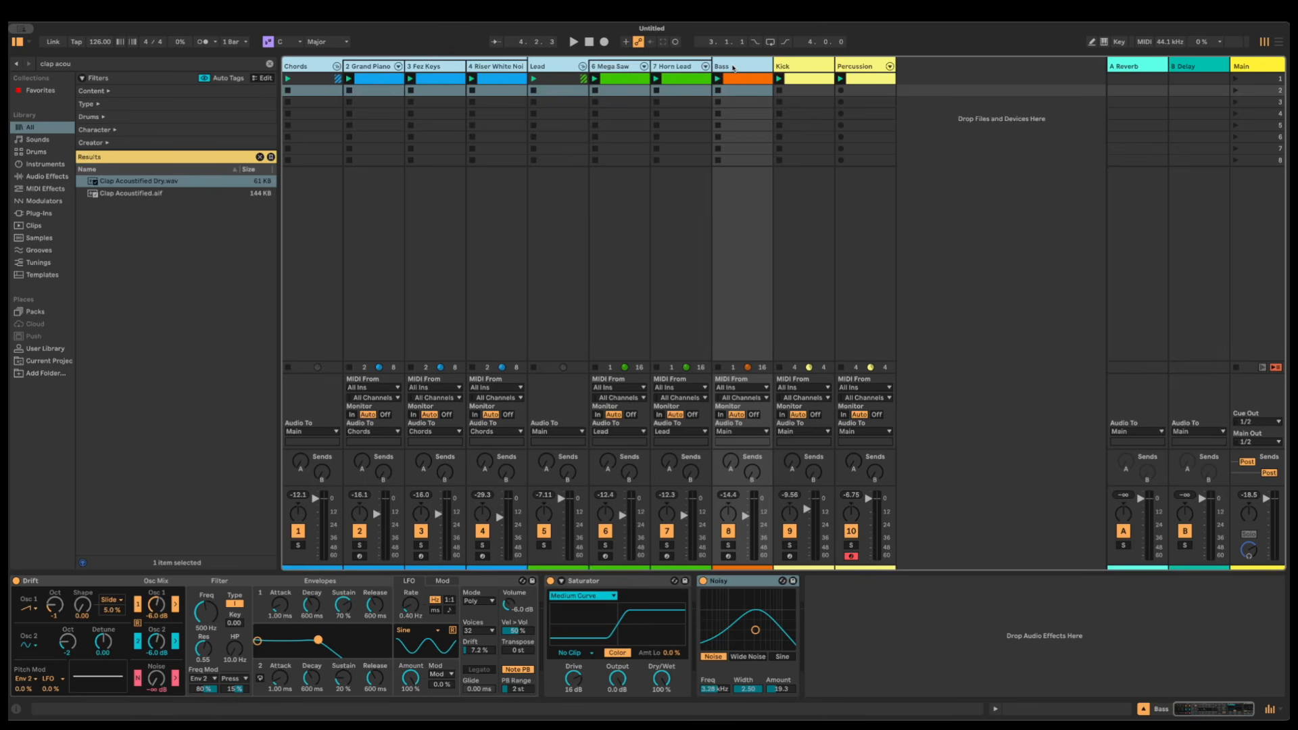
{"action": "key", "text": "ctrl+g"}
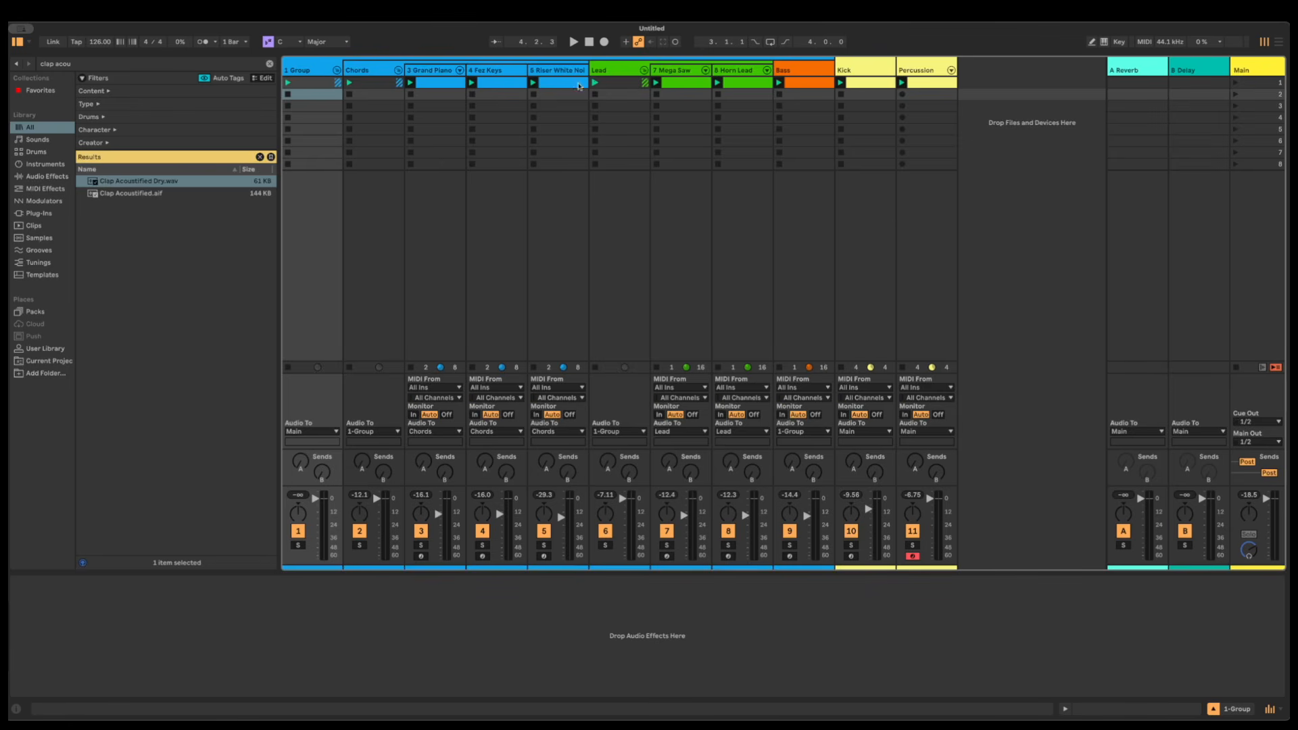
Search the library for "compre" and load a Compressor onto the new outer group track
{"action": "left_click", "coordinate": [315, 73]}
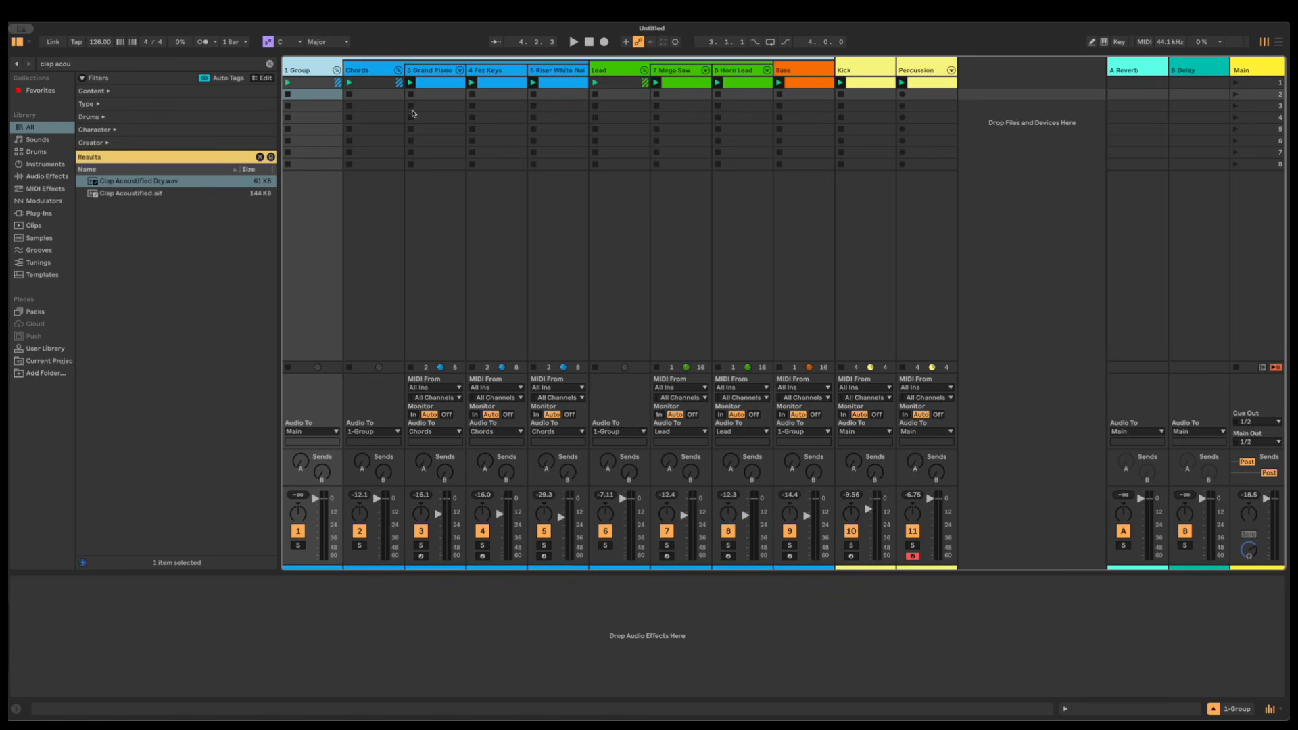
{"action": "key", "text": "ctrl+f"}
{"action": "type", "text": "cp."}
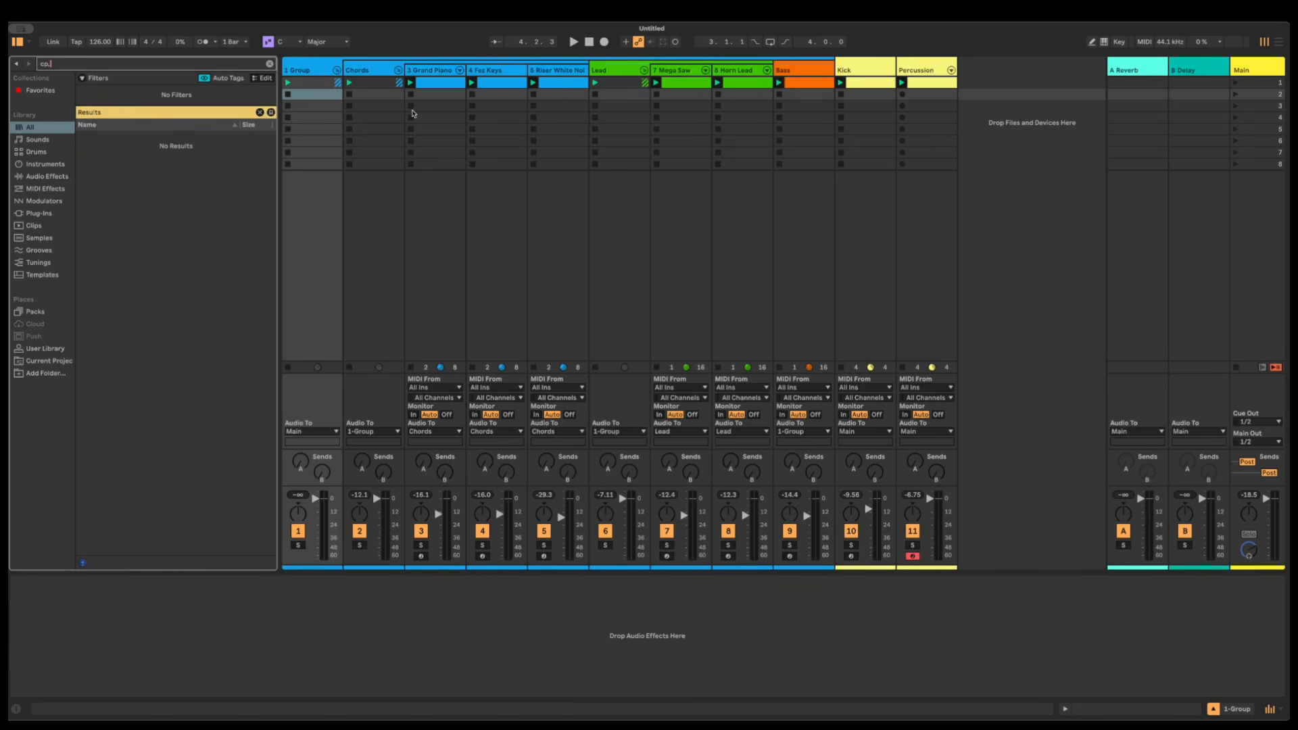
{"action": "key", "text": "BackSpace"}
{"action": "key", "text": "BackSpace"}
{"action": "type", "text": "ompre"}
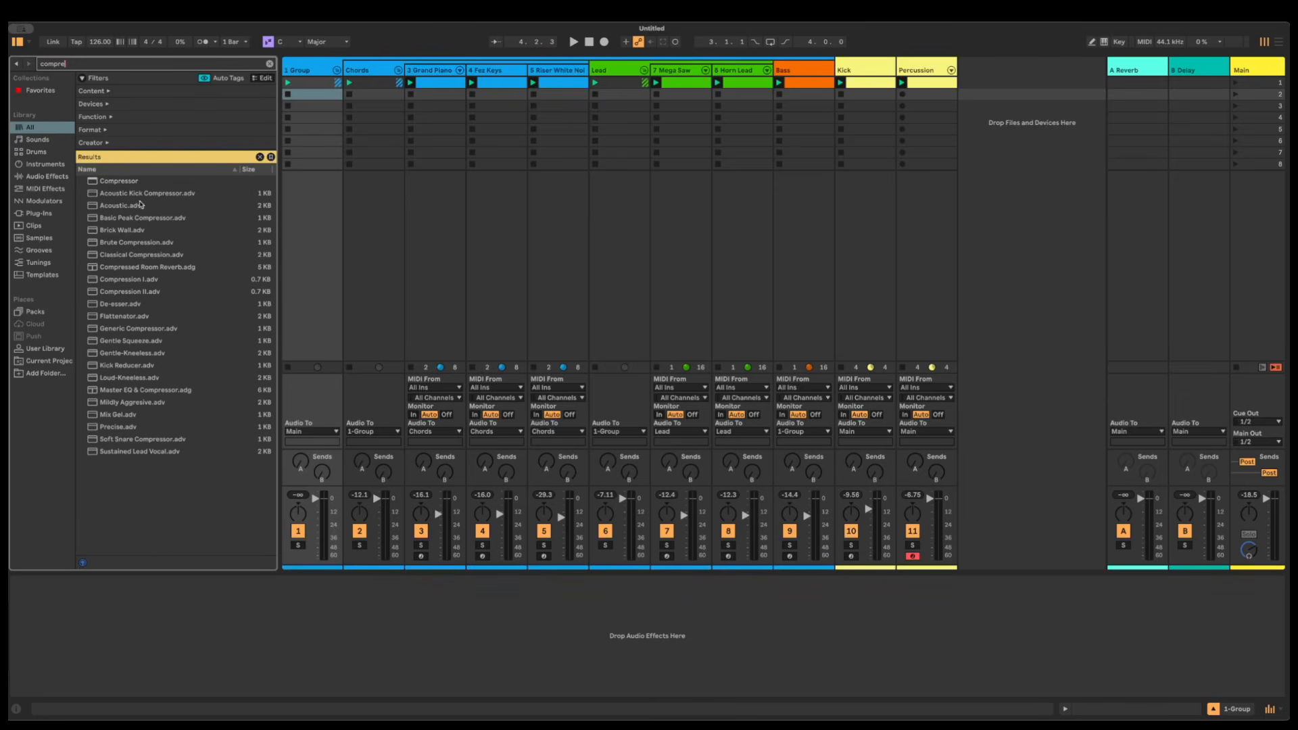
{"action": "left_click", "coordinate": [116, 181]}
{"action": "left_click_drag", "start_coordinate": [289, 94], "coordinate": [307, 70]}
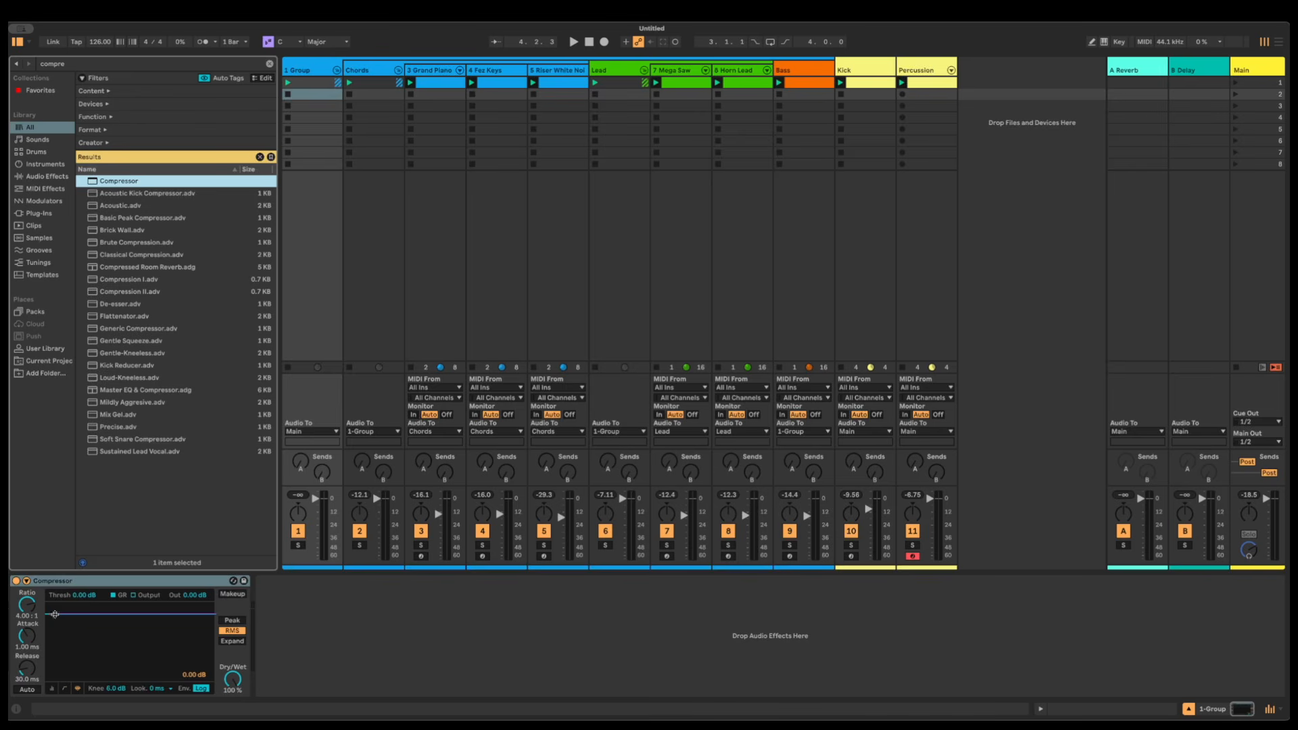
Set the Compressor's attack to 0.01 ms, release to 1.00 ms, ratio to inf:1 and threshold to -25.0 dB
{"action": "left_click_drag", "start_coordinate": [30, 635], "coordinate": [34, 703]}
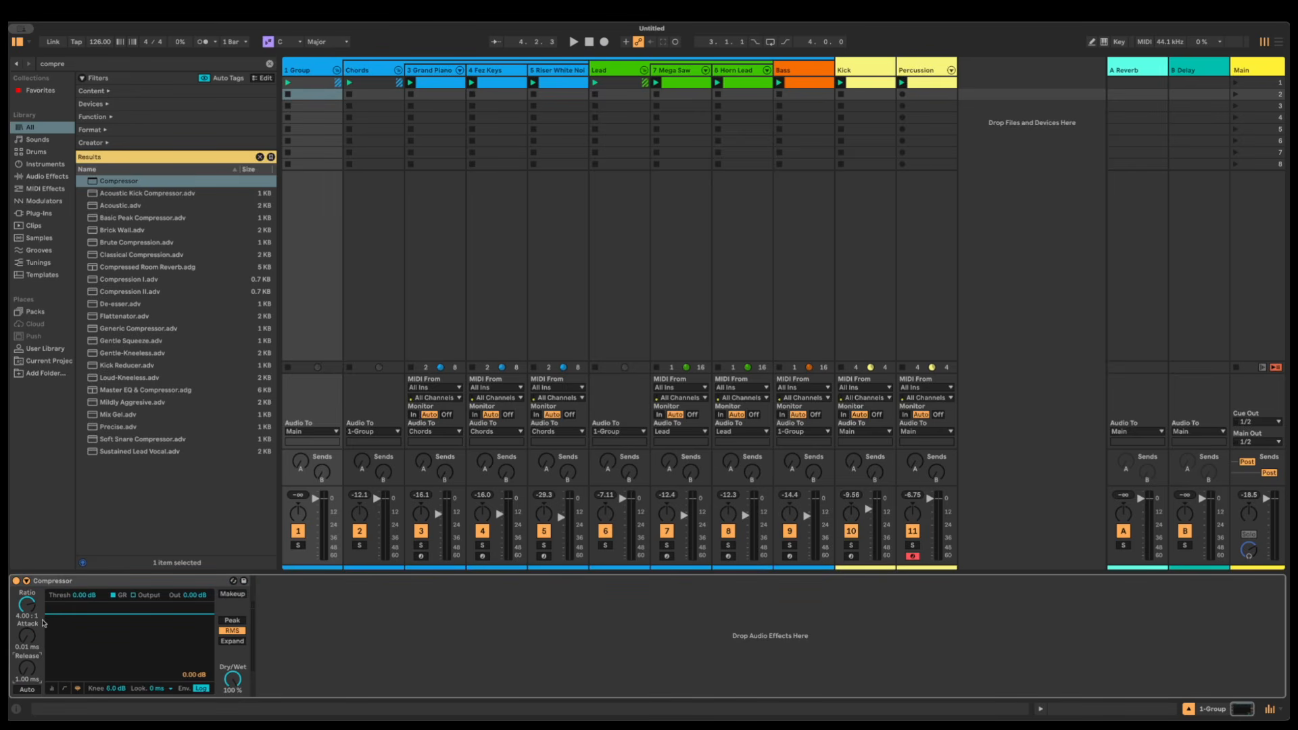
{"action": "left_click_drag", "start_coordinate": [25, 612], "coordinate": [25, 582]}
{"action": "left_click_drag", "start_coordinate": [76, 594], "coordinate": [76, 629]}
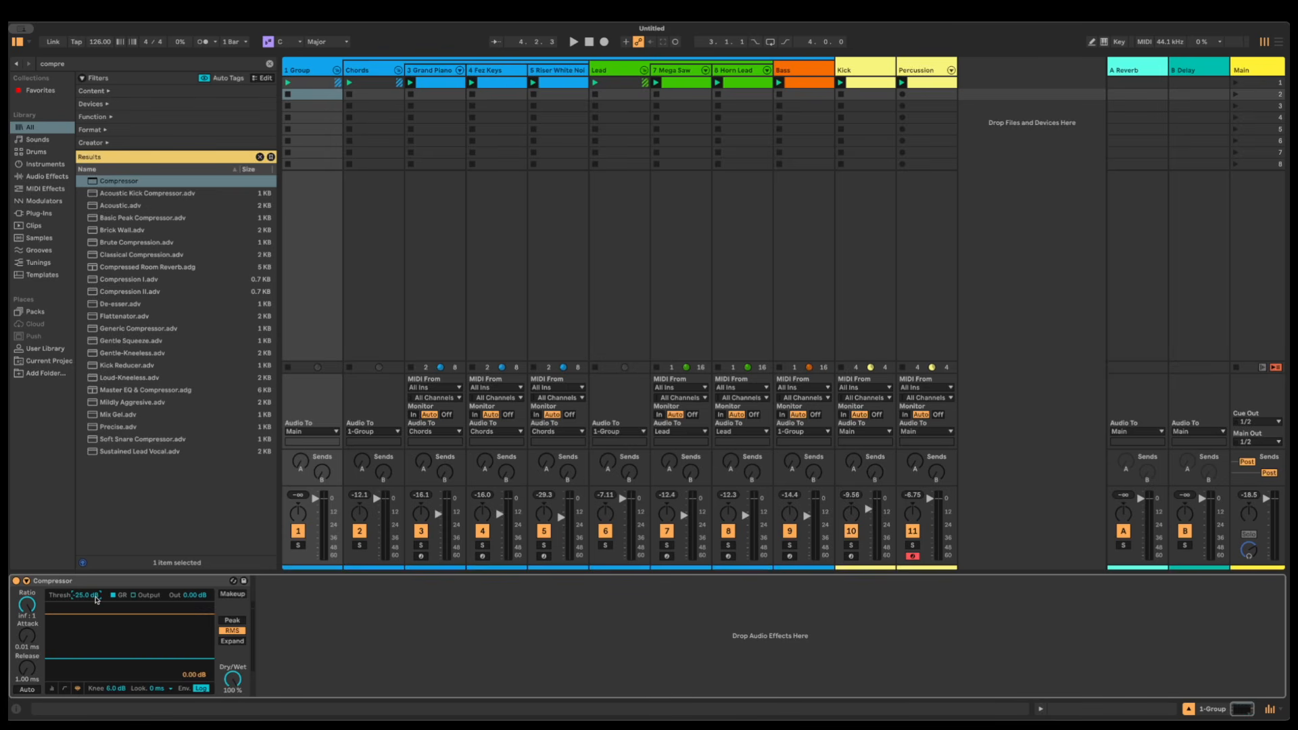
Enable the Compressor's sidechain with Kick as its audio source, and audition the ducking with the group soloed
{"action": "left_click", "coordinate": [27, 582]}
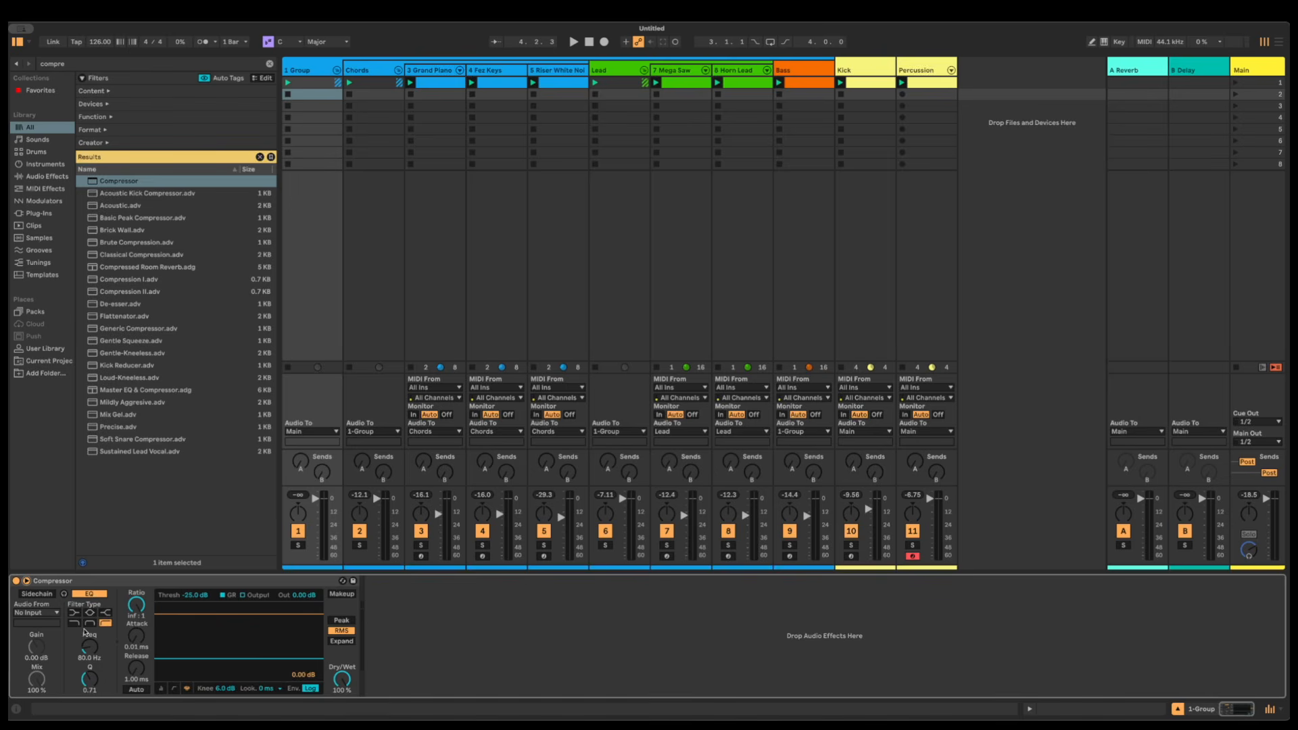
{"action": "left_click", "coordinate": [37, 595]}
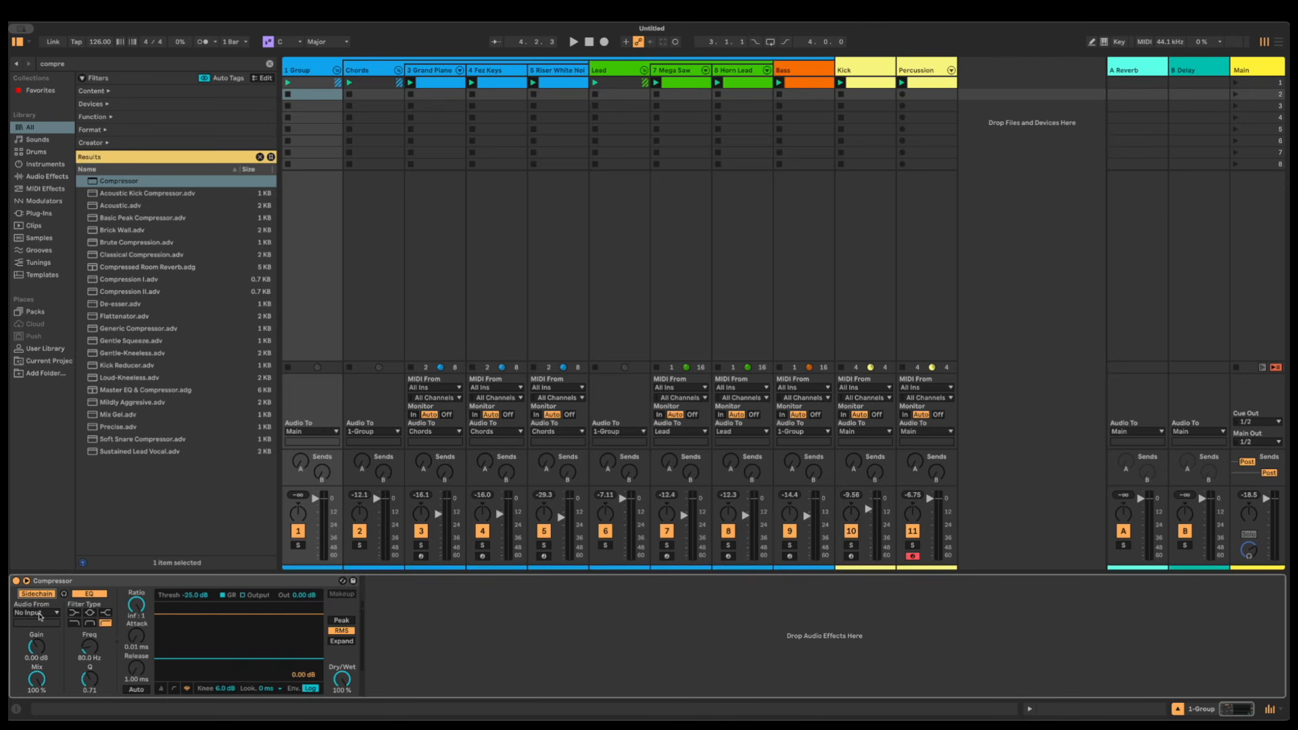
{"action": "left_click", "coordinate": [39, 613]}
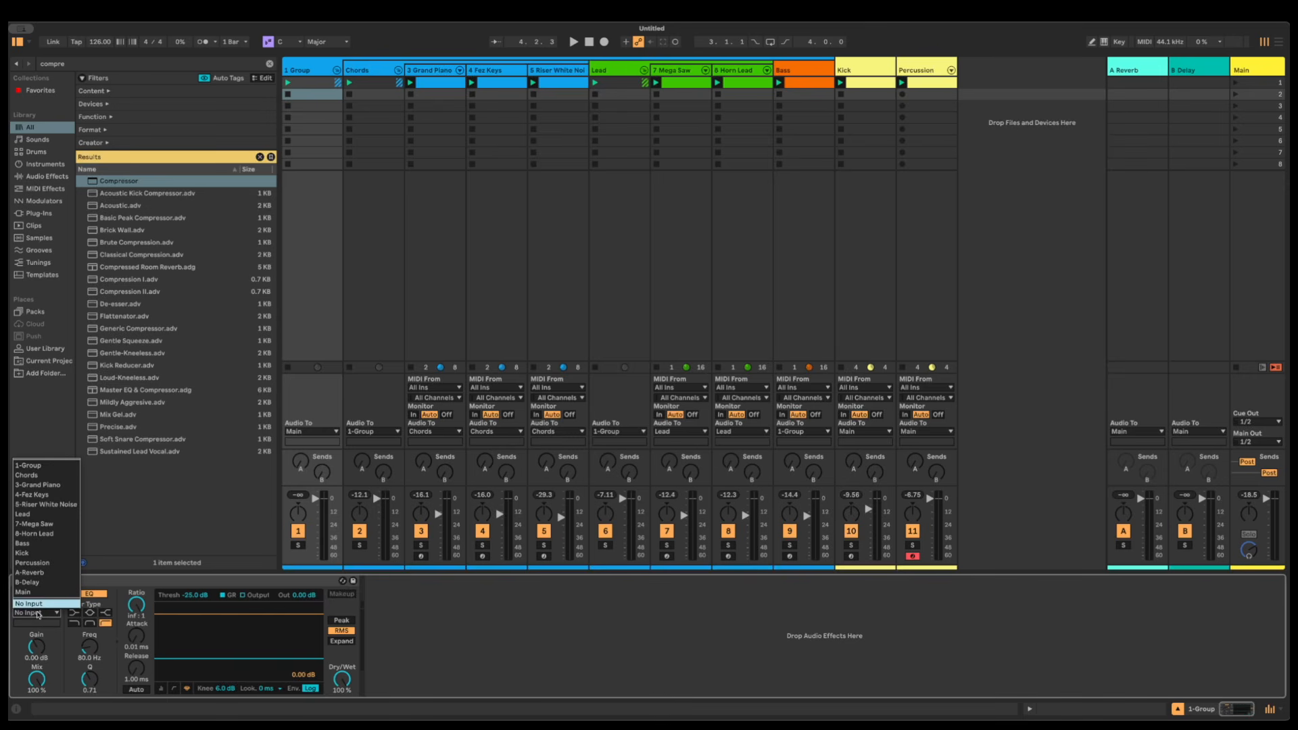
{"action": "left_click", "coordinate": [29, 554]}
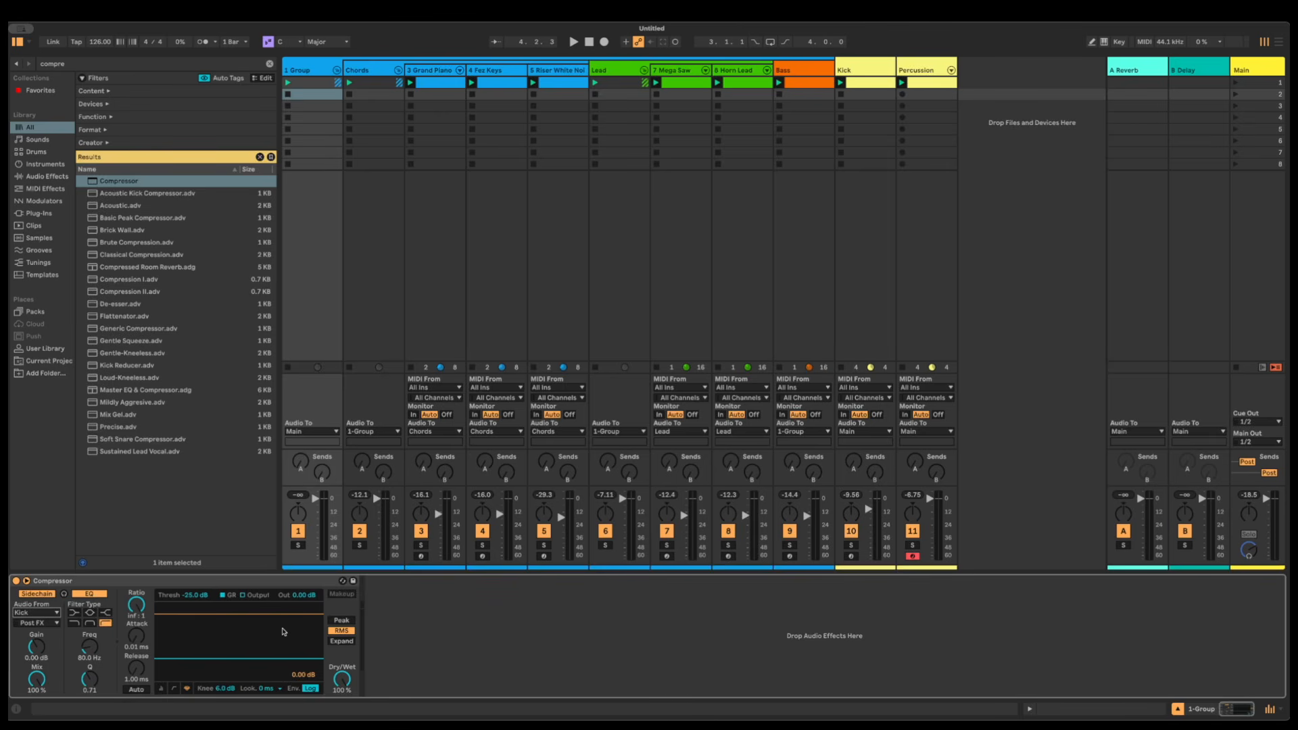
{"action": "key", "text": "space"}
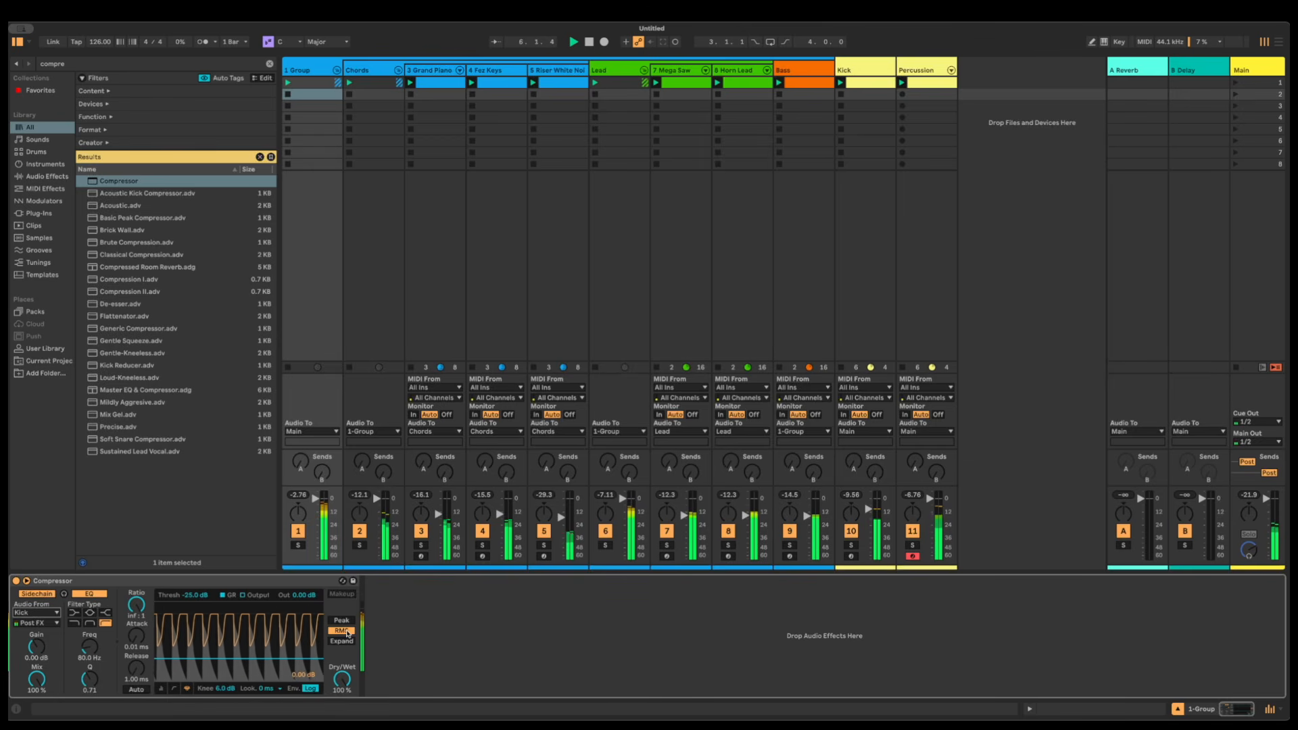
{"action": "left_click", "coordinate": [300, 545]}
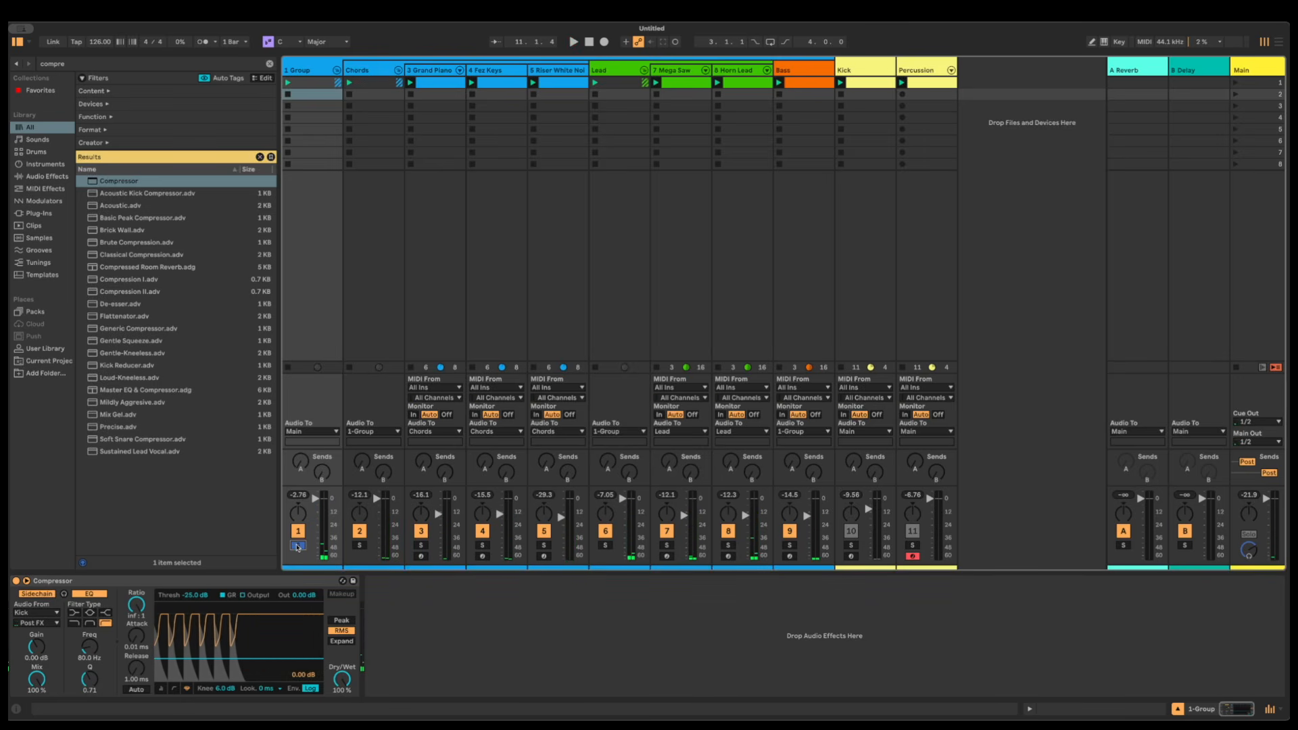
Group the Kick and Percussion tracks together and rename the new group Drums
{"action": "left_click", "coordinate": [742, 165]}
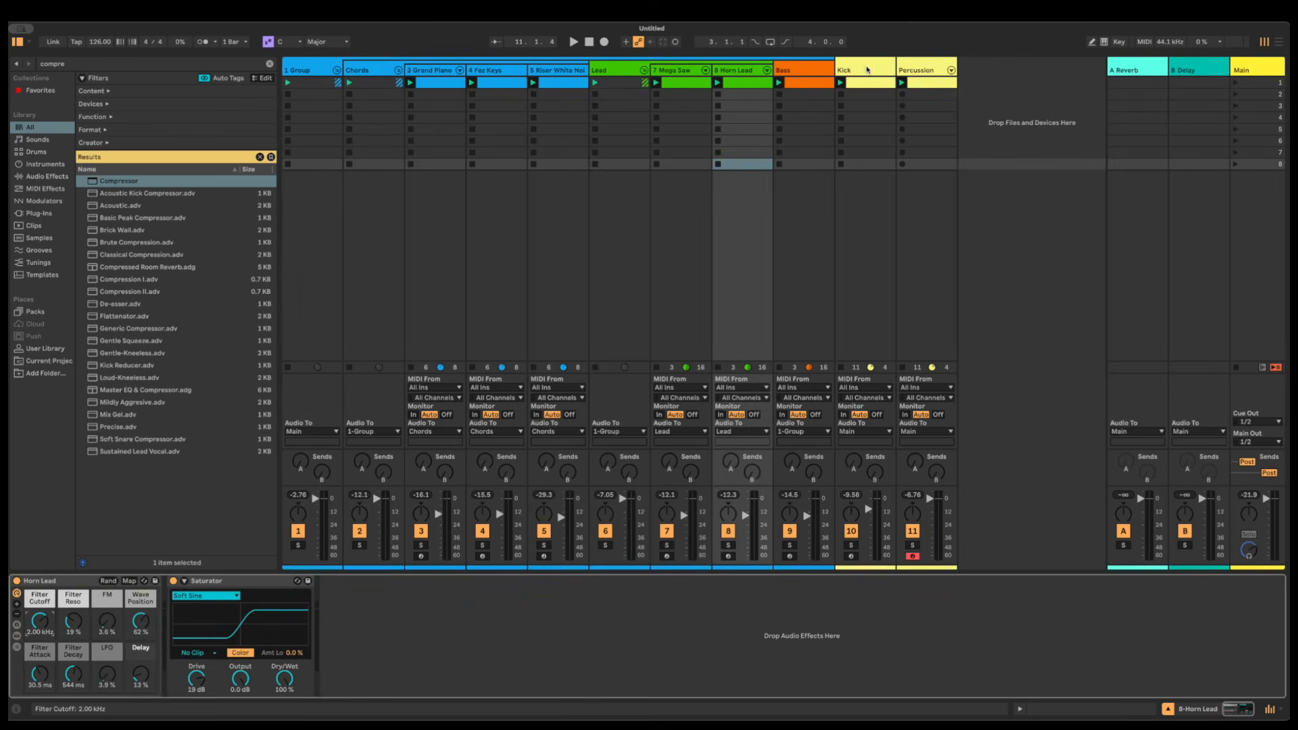
{"action": "left_click", "coordinate": [867, 70]}
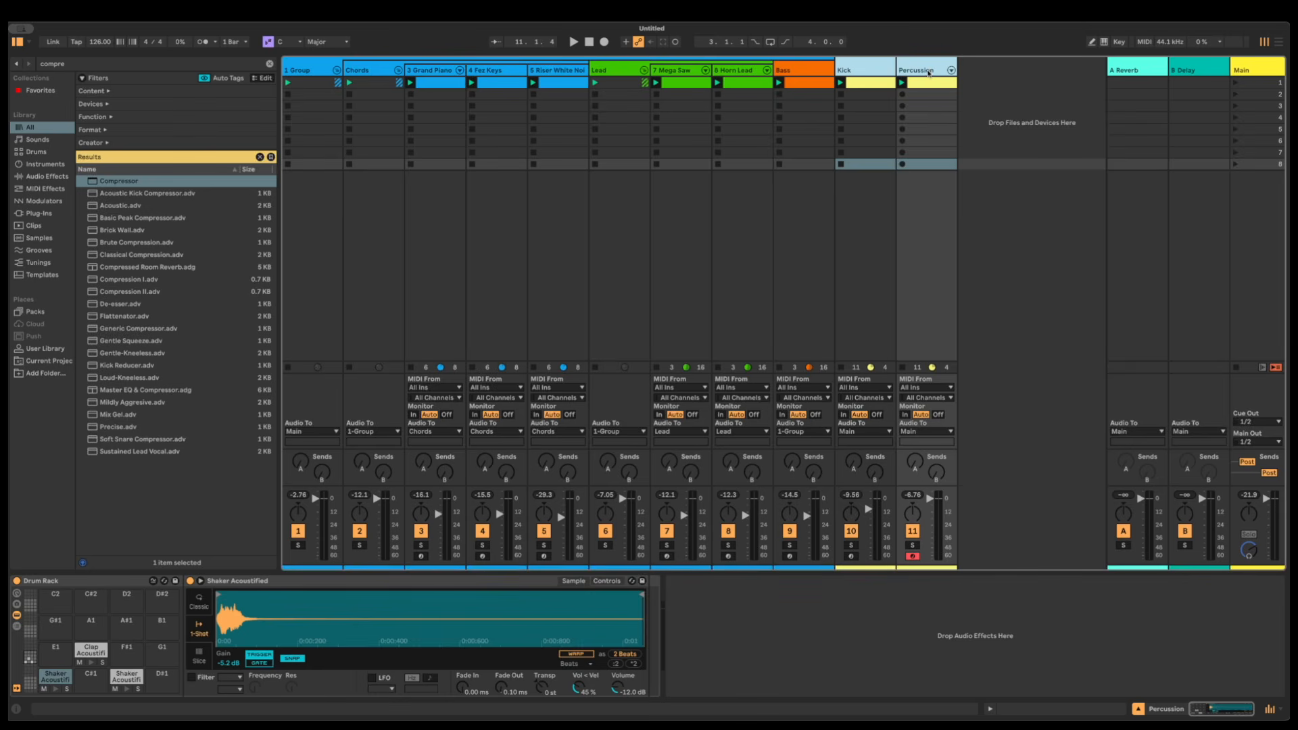
{"action": "key", "text": "ctrl+g"}
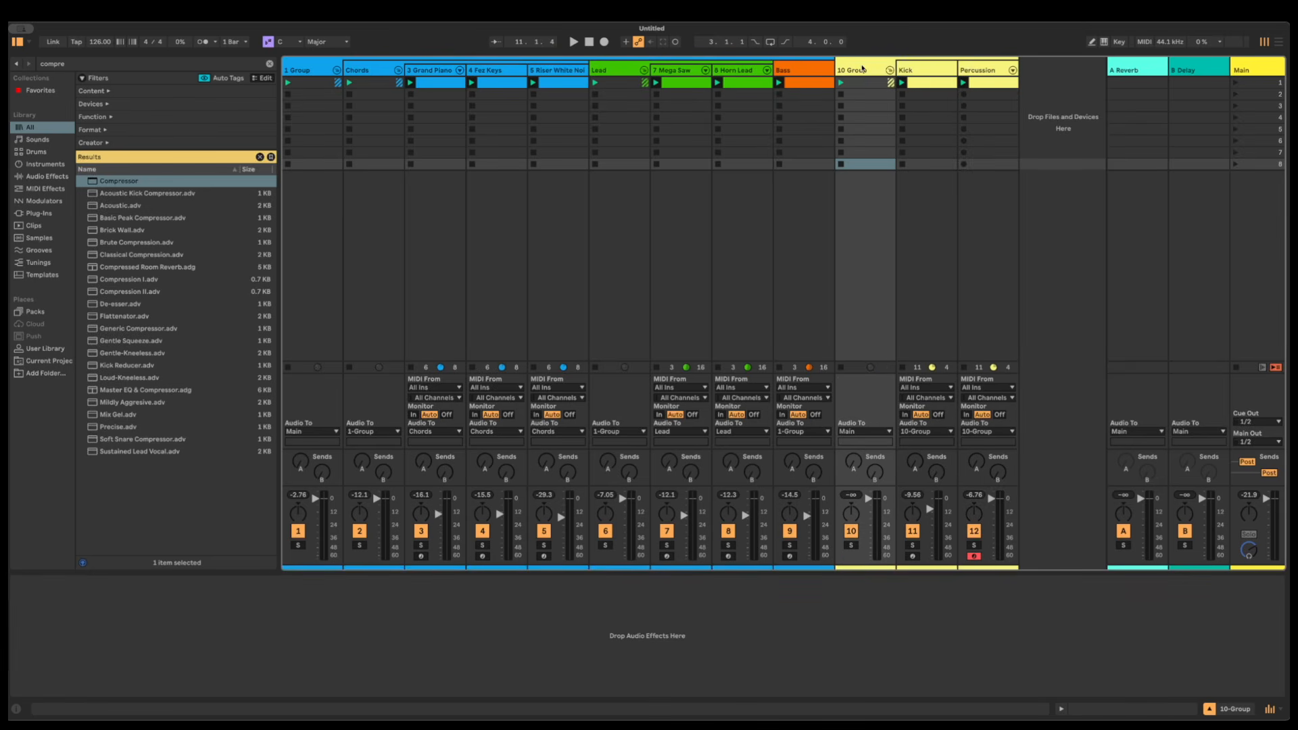
{"action": "key", "text": "ctrl+r"}
{"action": "type", "text": "D"}
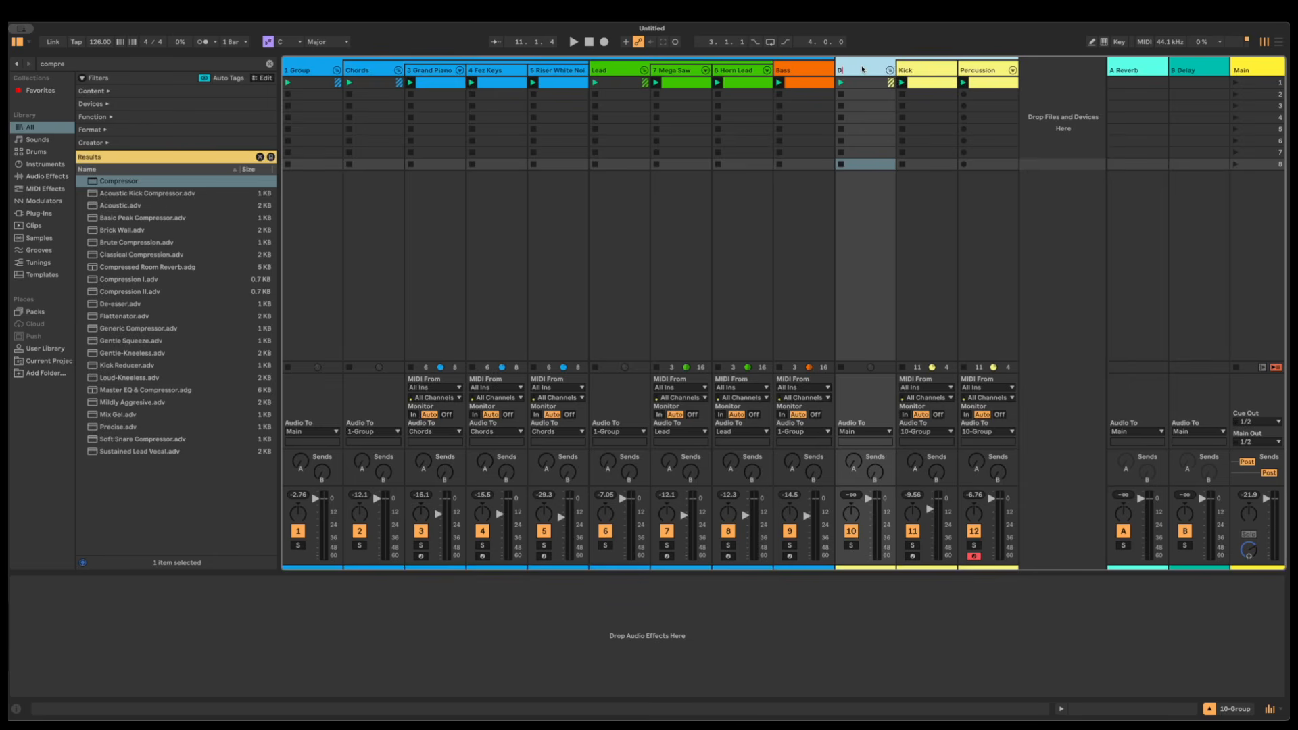
{"action": "key", "text": "Return"}
Insert a new MIDI track after Percussion, colour it muted periwinkle blue and rename it Arp
{"action": "left_click", "coordinate": [1025, 84]}
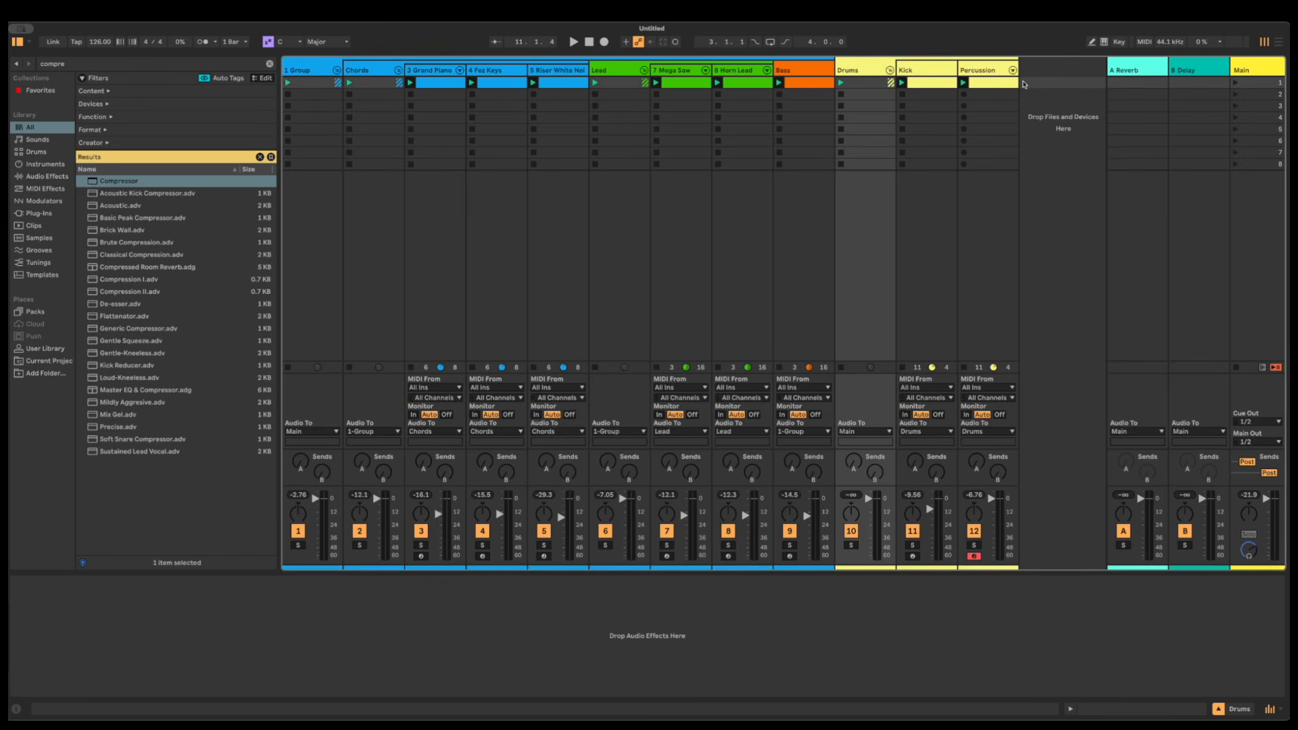
{"action": "key", "text": "ctrl+shift+t"}
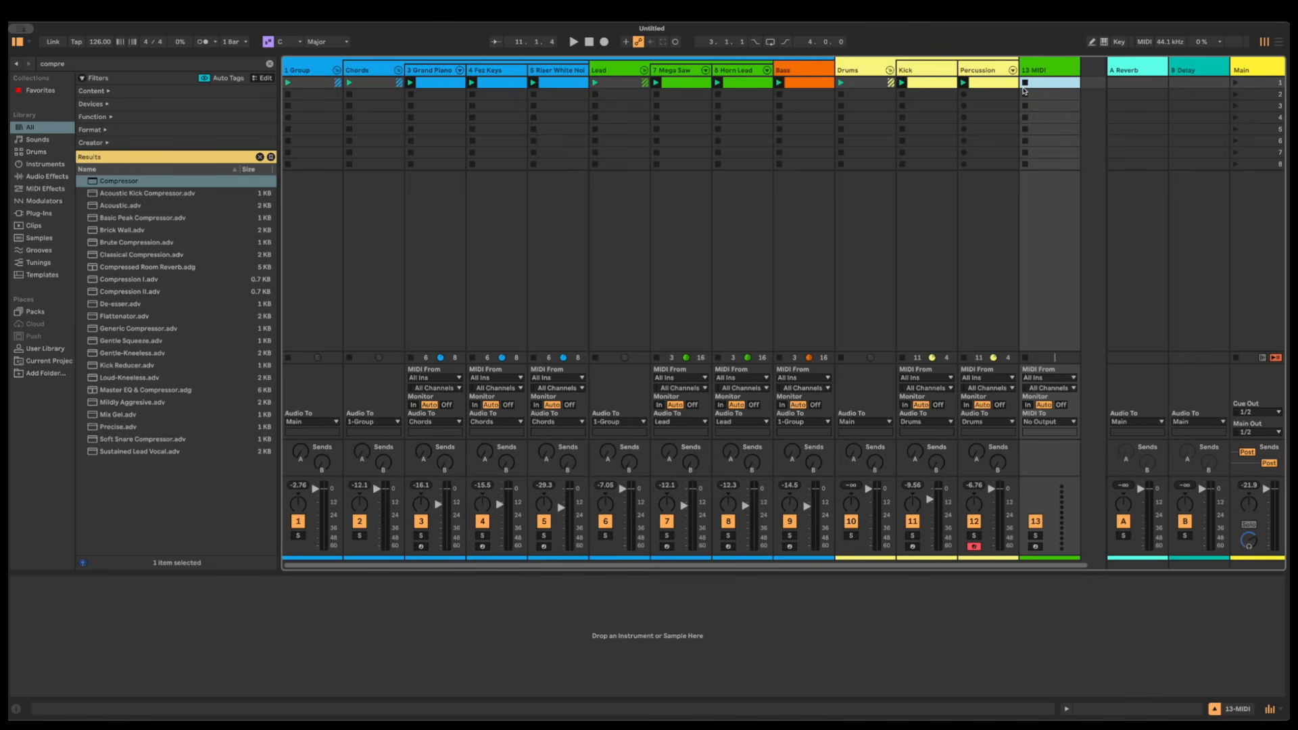
{"action": "right_click", "coordinate": [1039, 69]}
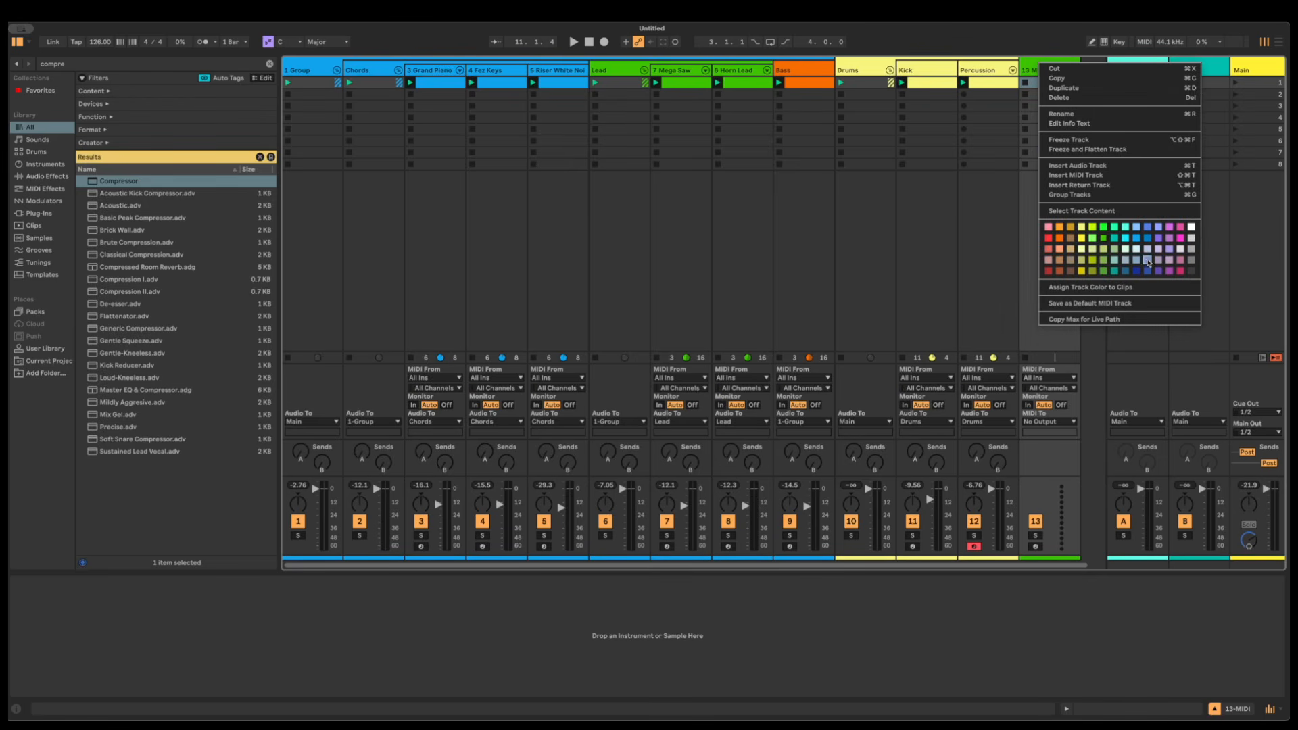
{"action": "left_click", "coordinate": [1147, 261]}
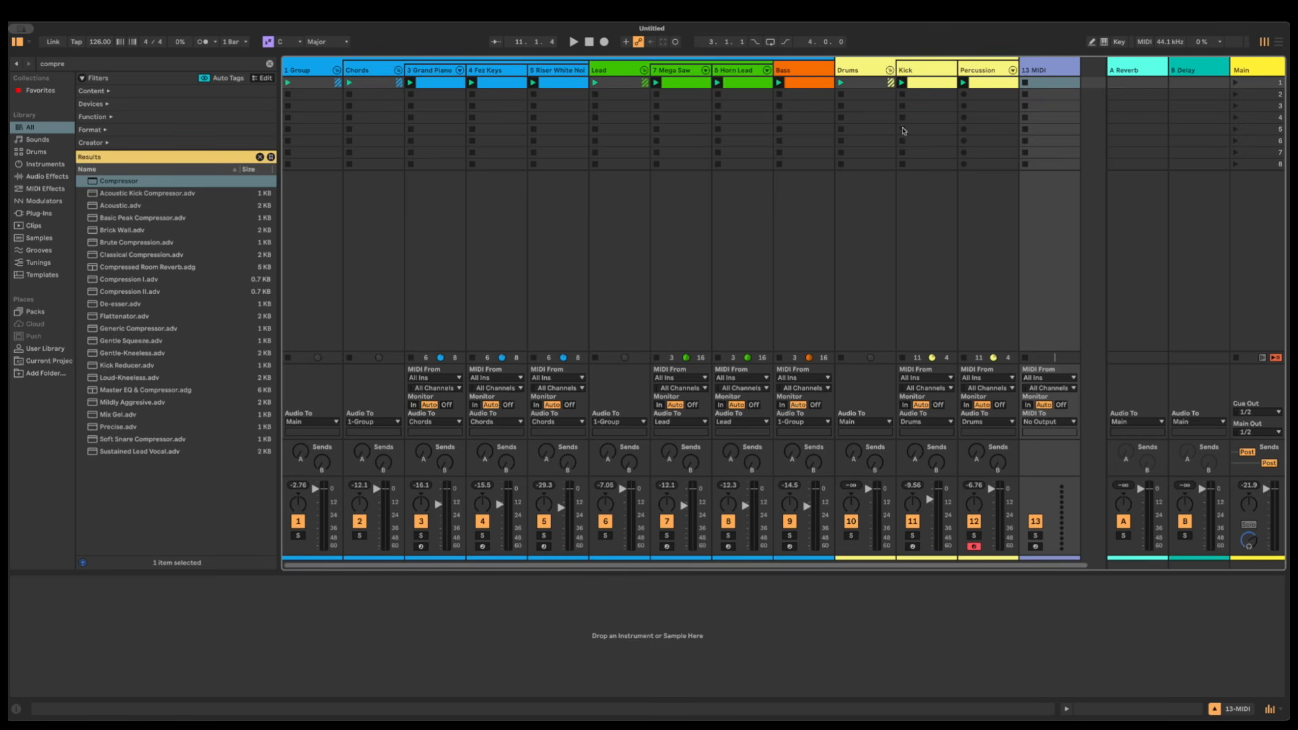
{"action": "right_click", "coordinate": [1051, 73]}
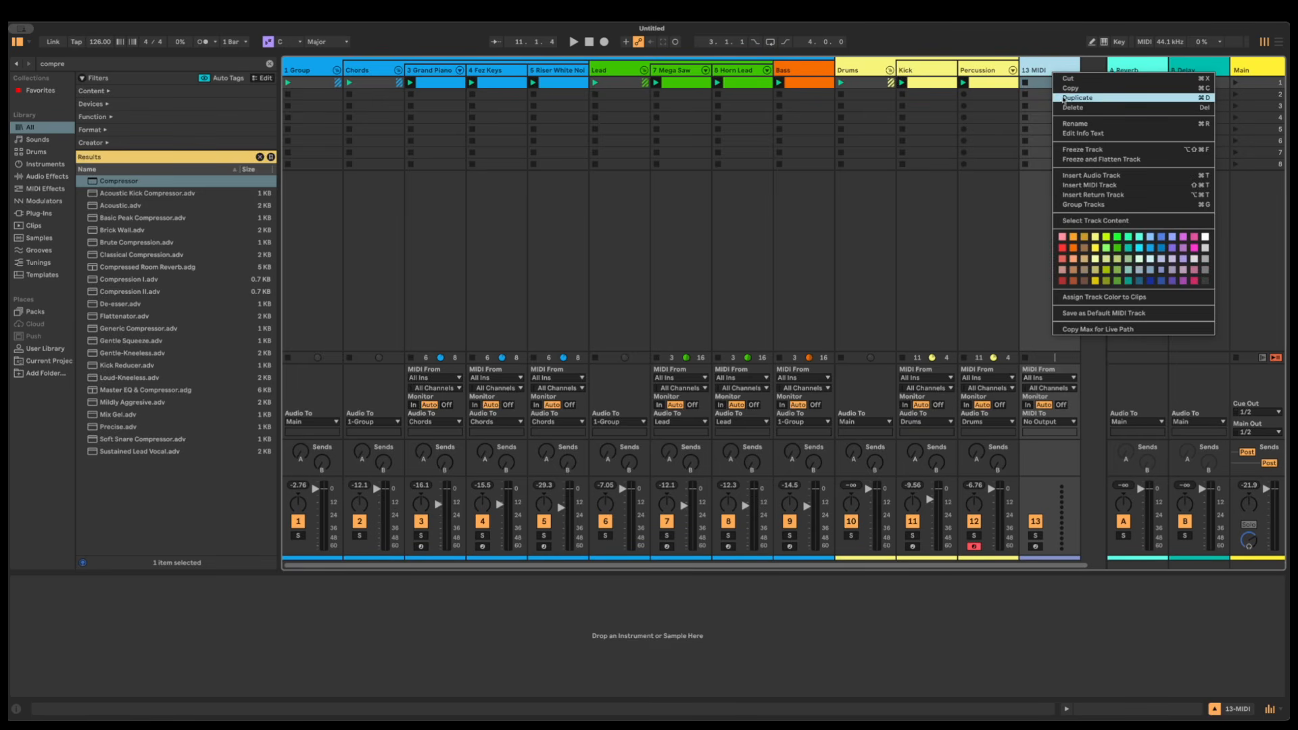
{"action": "left_click", "coordinate": [1066, 124]}
{"action": "type", "text": "Arp"}
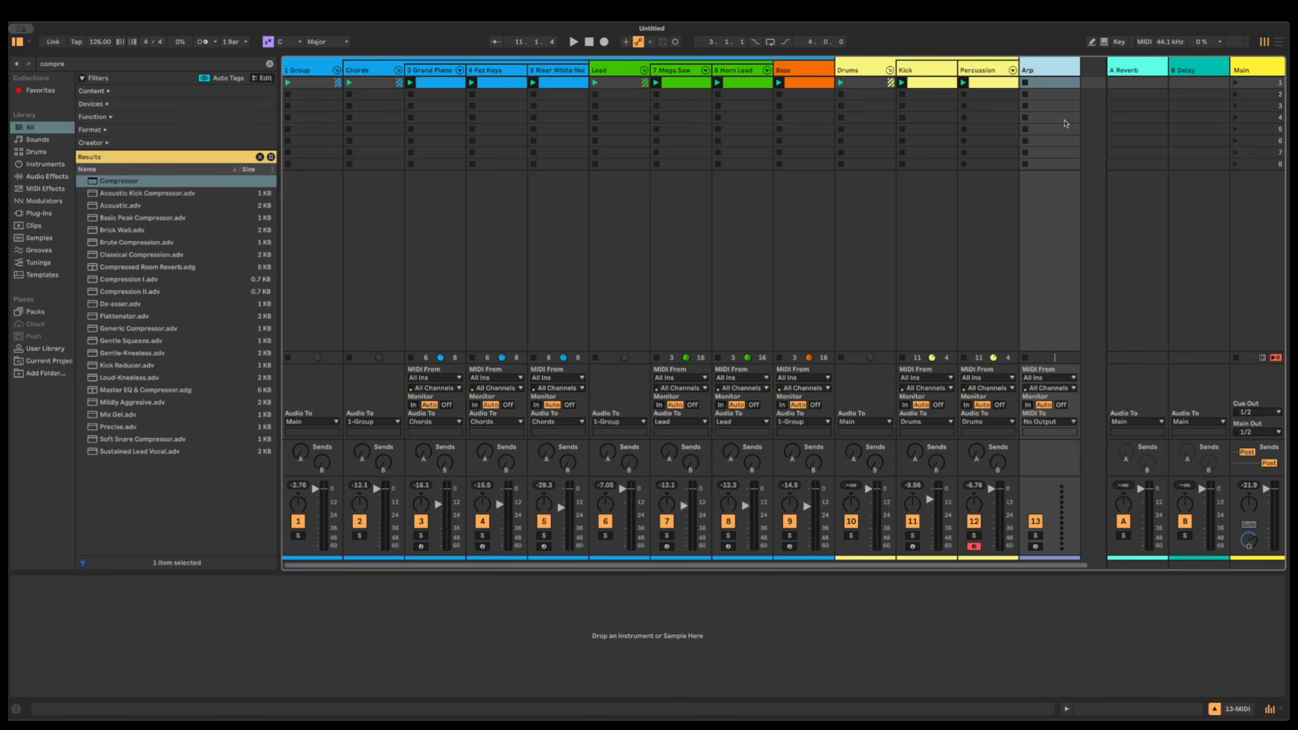
{"action": "key", "text": "Return"}
Search the library for "drift" and load the Drift instrument onto the Arp track
{"action": "key", "text": "super+f"}
{"action": "type", "text": "drift"}
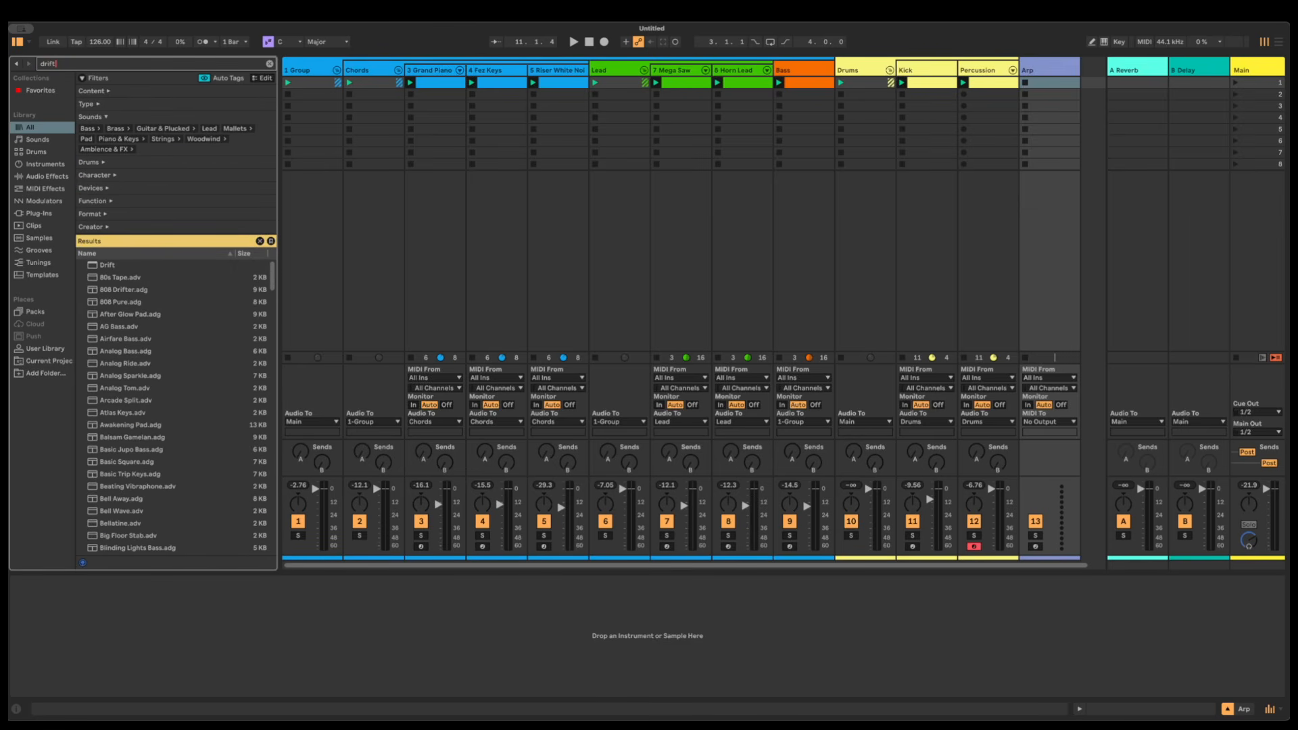
{"action": "key", "text": "Down"}
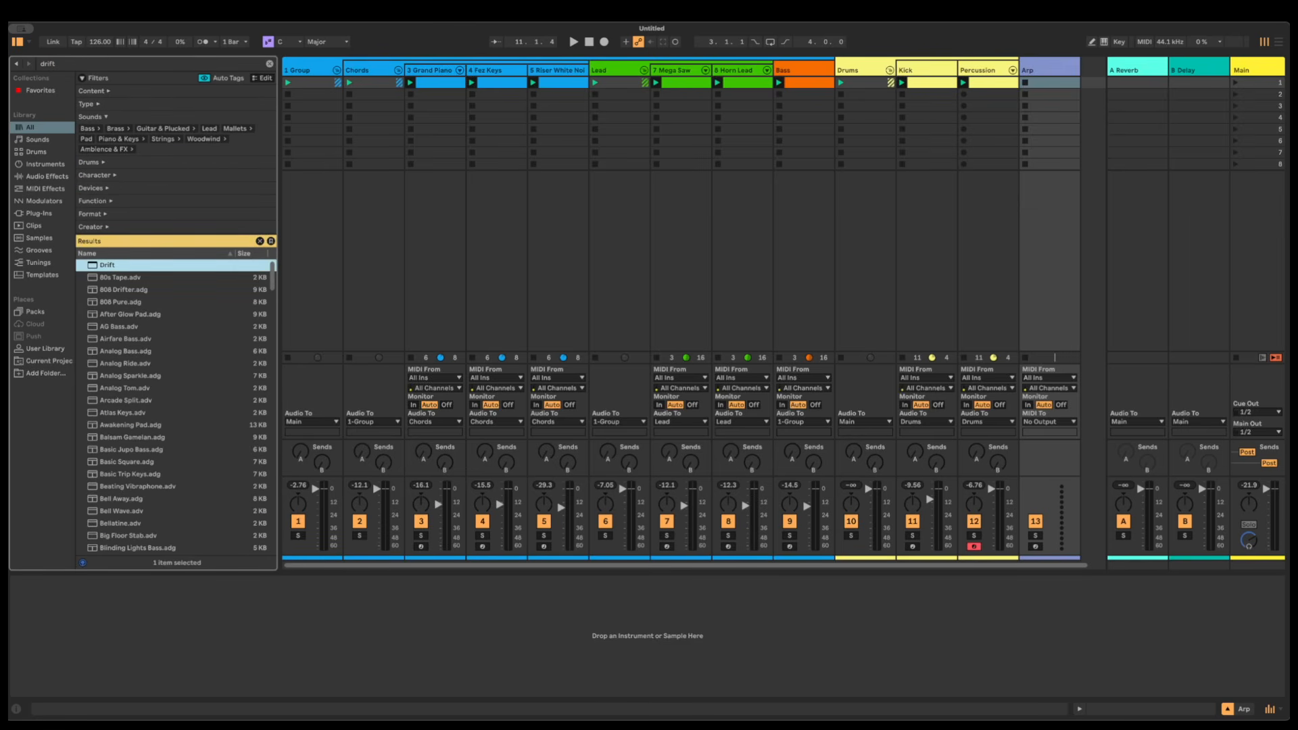
{"action": "left_click_drag", "start_coordinate": [88, 269], "coordinate": [1048, 104]}
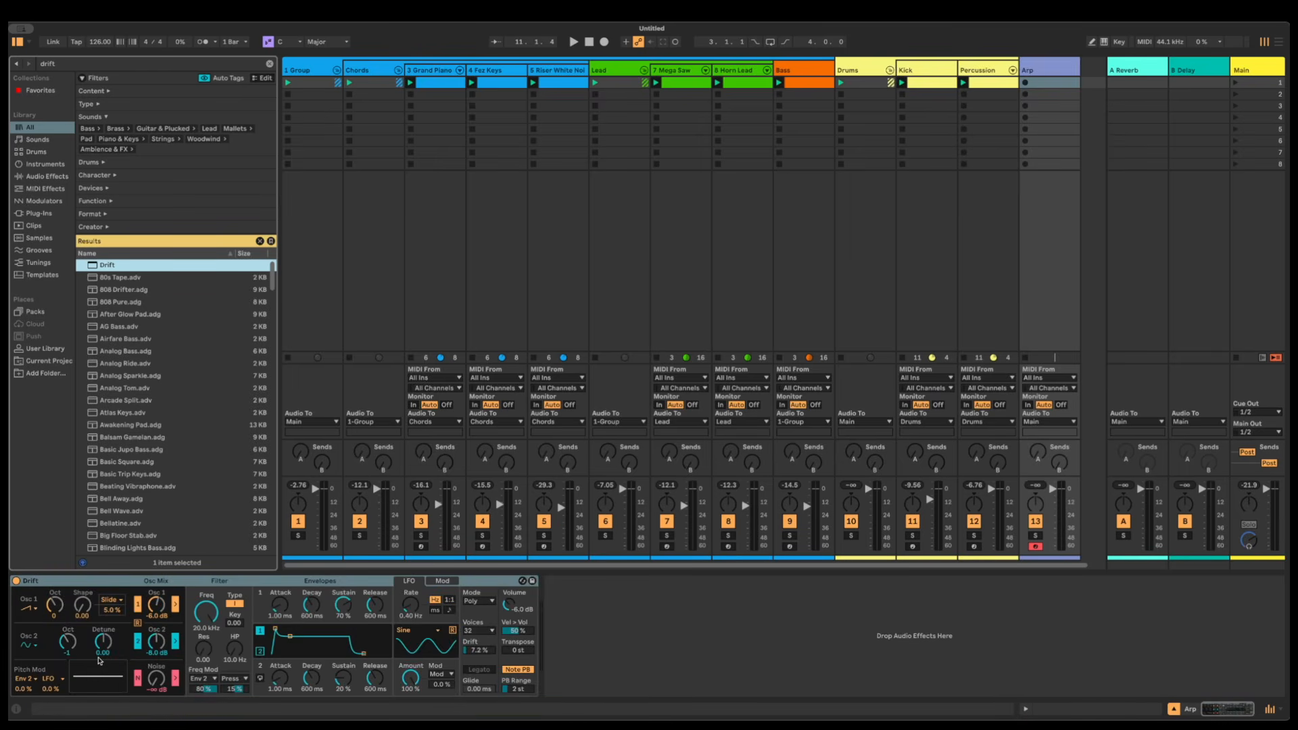
Set Drift's oscillator 1 octave to -1 and its Envelope 1 to 12.0 ms attack, 20% sustain and 20.0 ms release
{"action": "left_click_drag", "start_coordinate": [52, 606], "coordinate": [52, 616]}
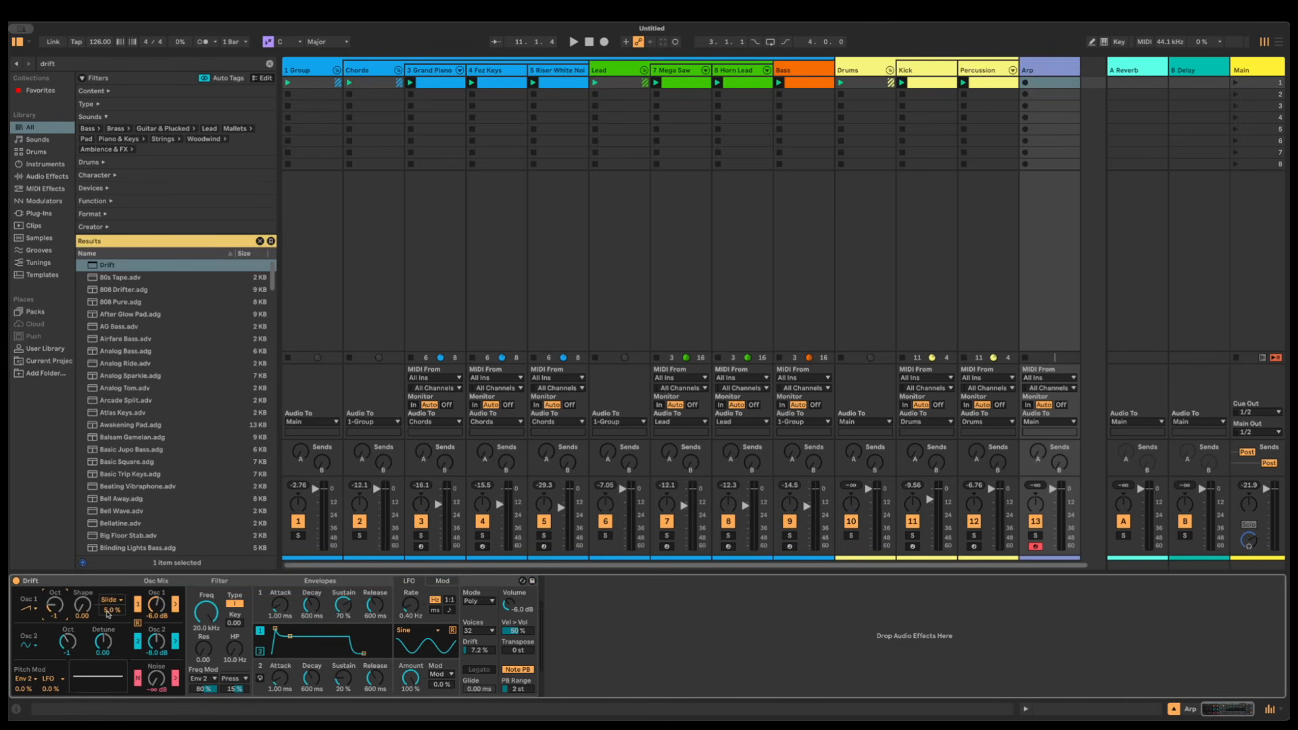
{"action": "left_click", "coordinate": [279, 606]}
{"action": "scroll", "coordinate": [279, 606], "scroll_direction": "up", "scroll_amount": 5}
{"action": "scroll", "coordinate": [350, 609], "scroll_direction": "down", "scroll_amount": 5}
{"action": "type", "text": "20"}
{"action": "key", "text": "Return"}
Create an empty MIDI clip in the Arp track's first slot and set its loop length to 4 bars
{"action": "double_click", "coordinate": [1051, 84]}
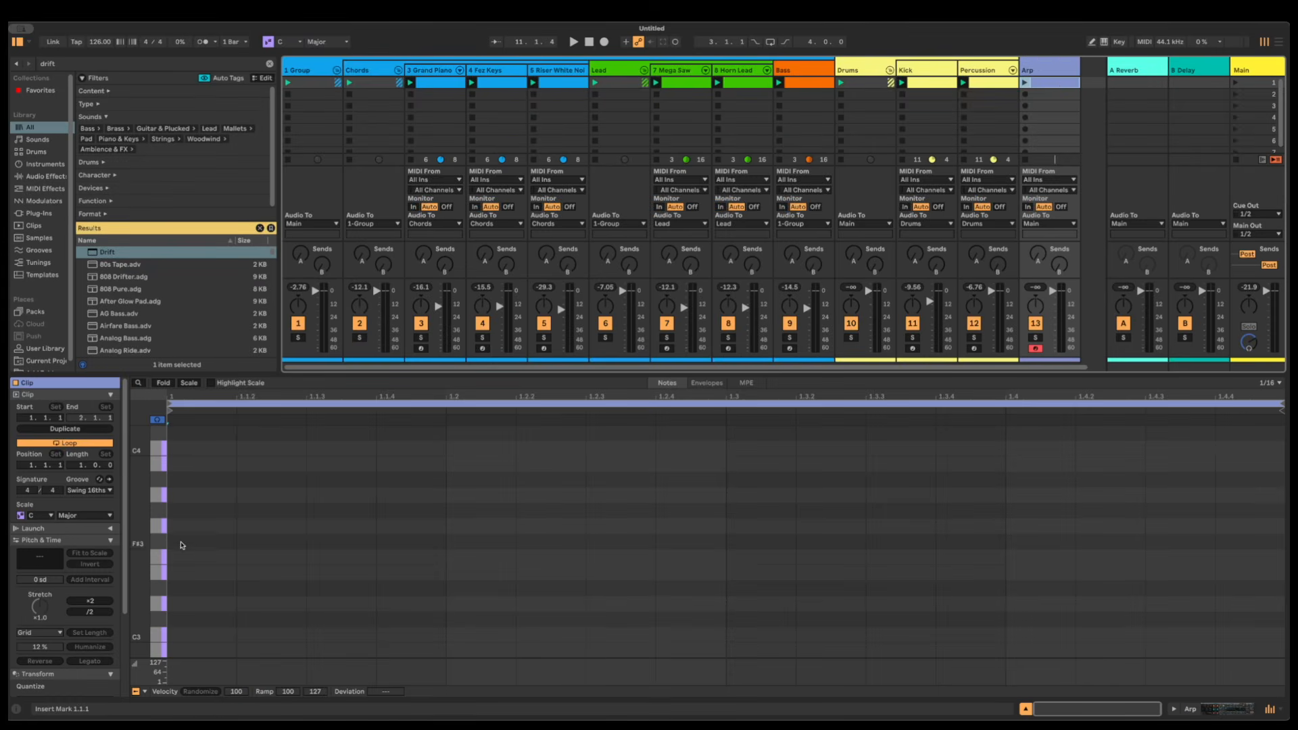
{"action": "left_click", "coordinate": [75, 472]}
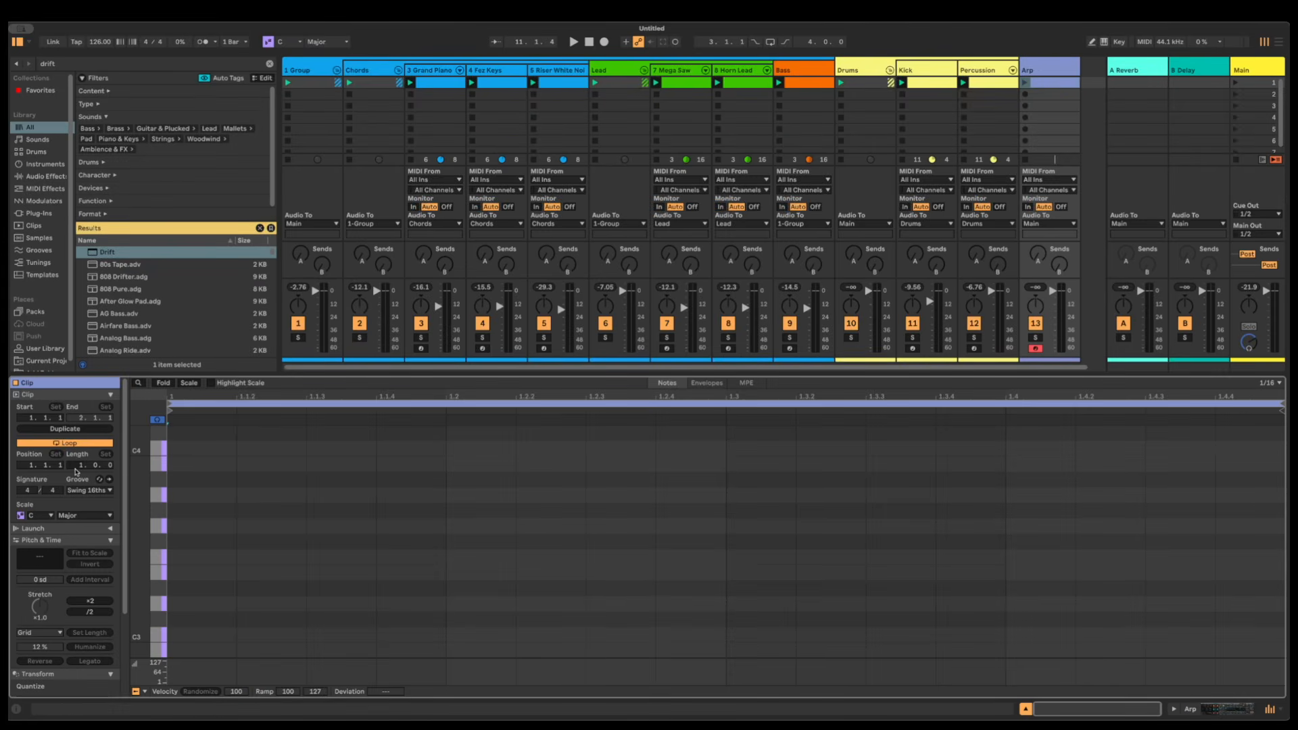
{"action": "type", "text": "4"}
{"action": "key", "text": "Return"}
Paste the copied arpeggio notes into the Arp clip, fold the view to the used pitches, and audition the track soloed
{"action": "key", "text": "ctrl+v"}
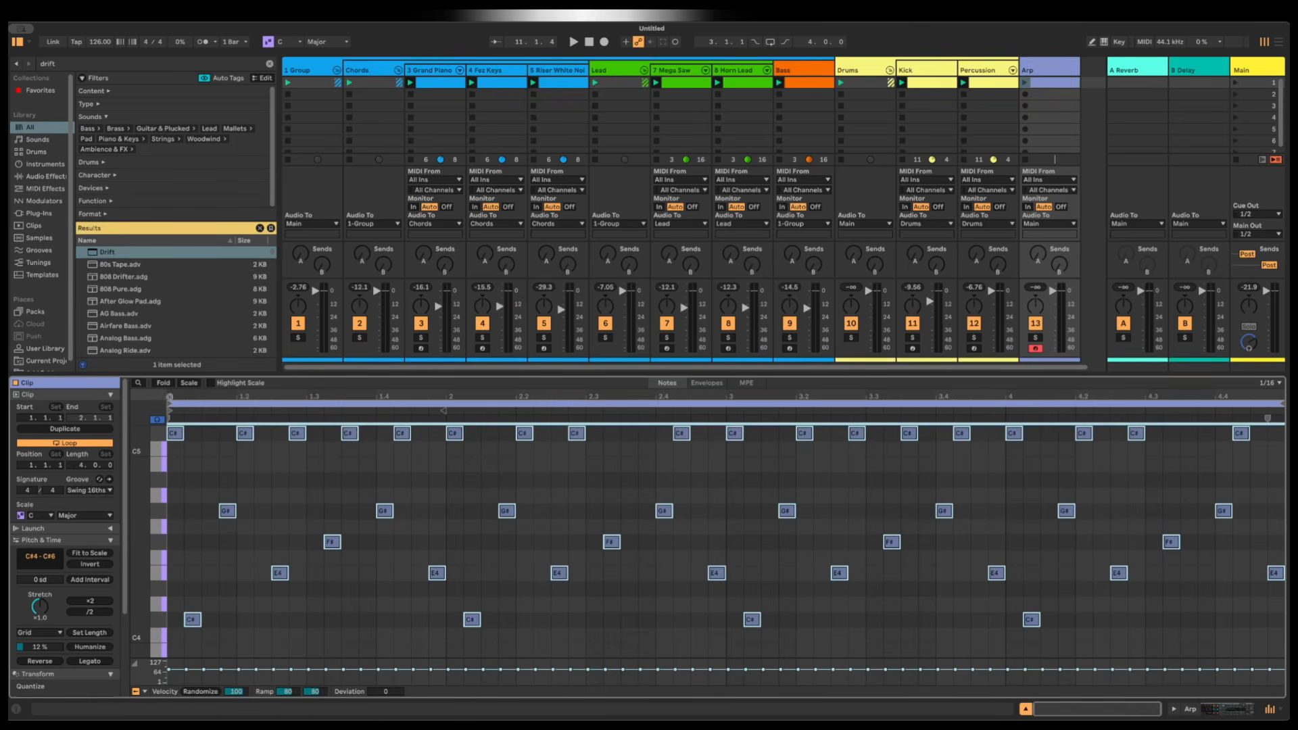
{"action": "left_click", "coordinate": [163, 383]}
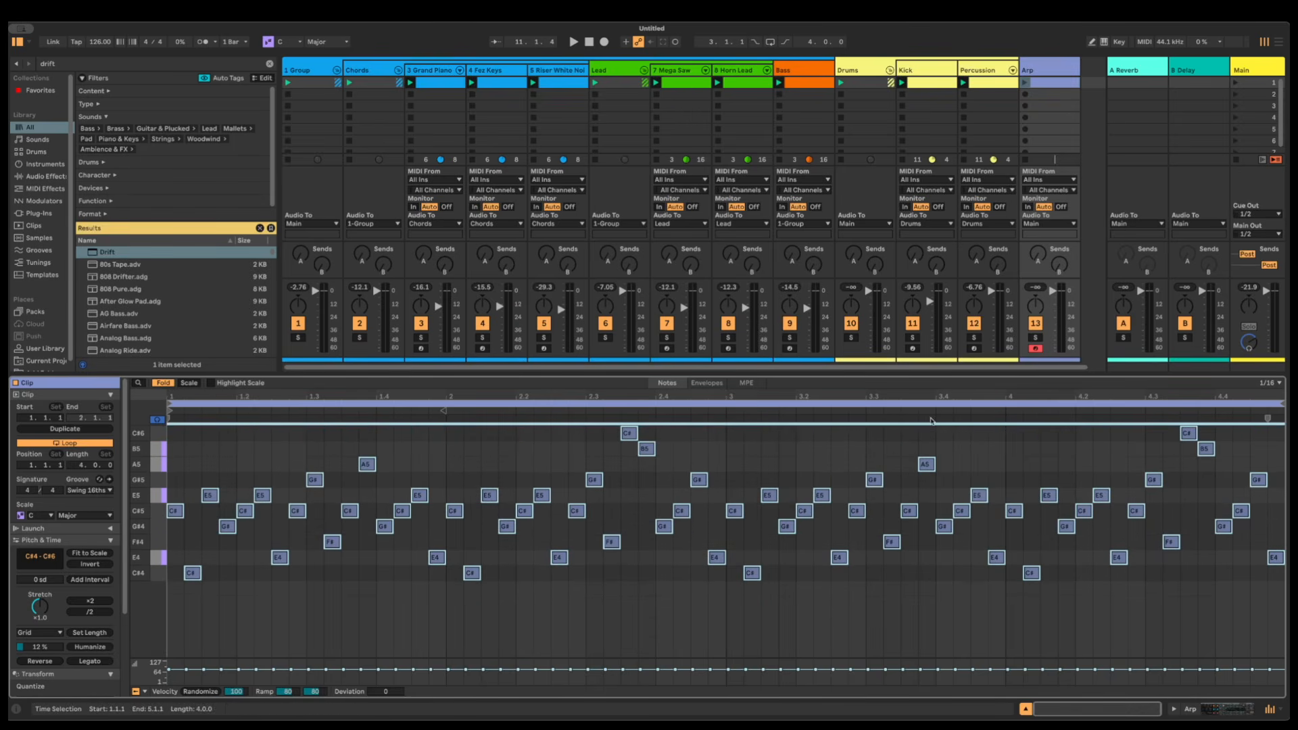
{"action": "left_click", "coordinate": [1035, 338]}
{"action": "left_click", "coordinate": [1026, 83]}
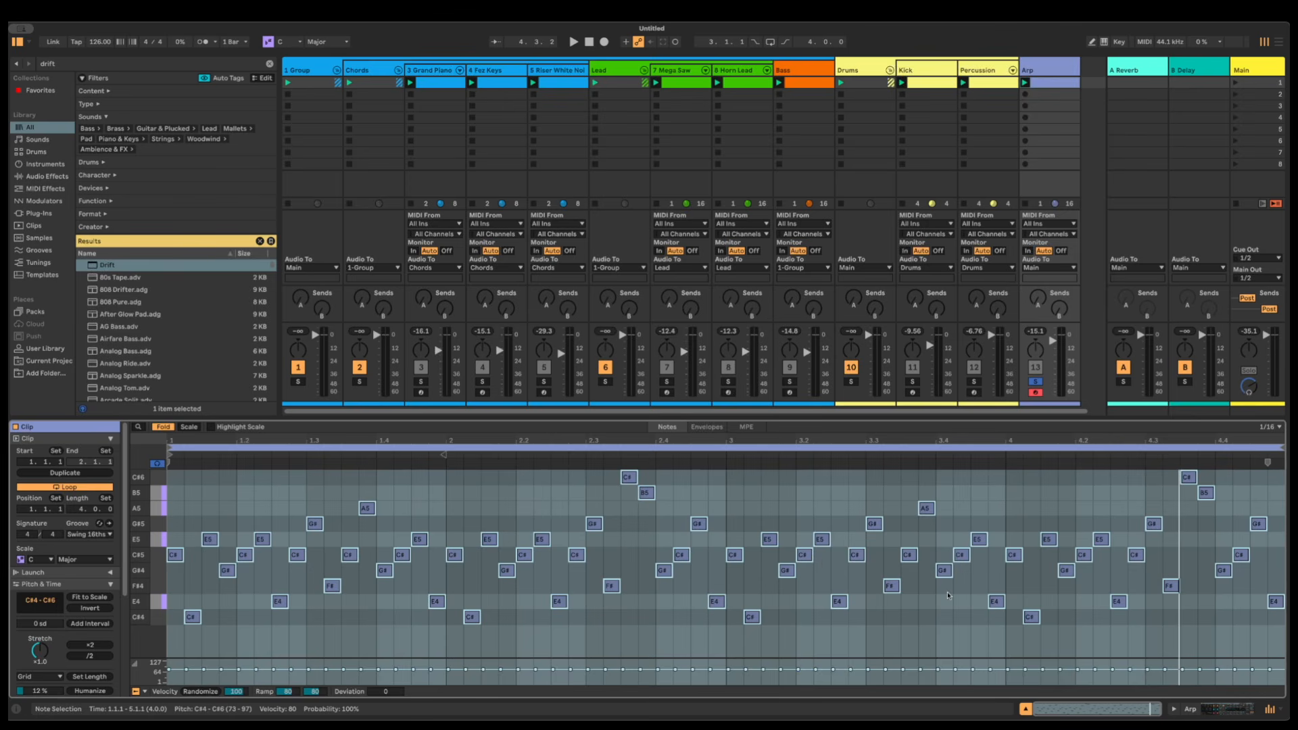
Show the Arp clip's automation envelope for Drift's Envelope 1 Release
{"action": "left_click", "coordinate": [1221, 712]}
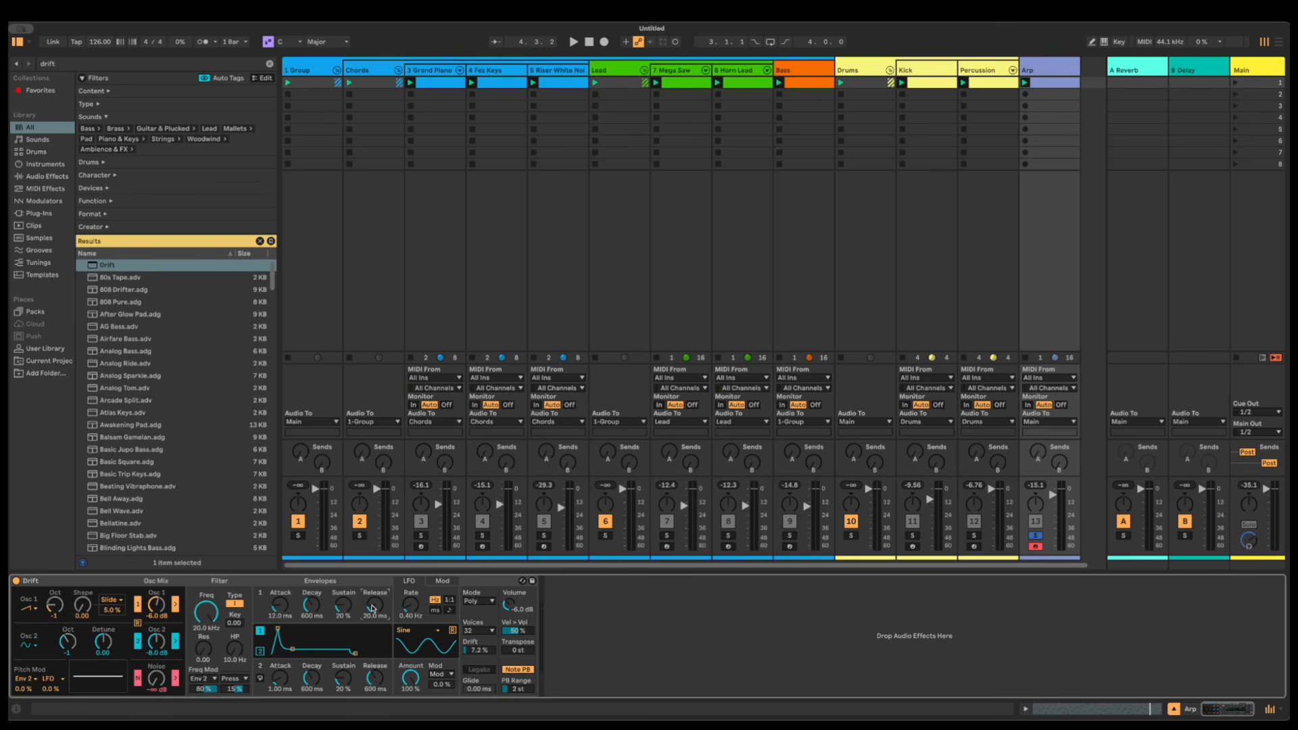
{"action": "key", "text": "shift+Tab"}
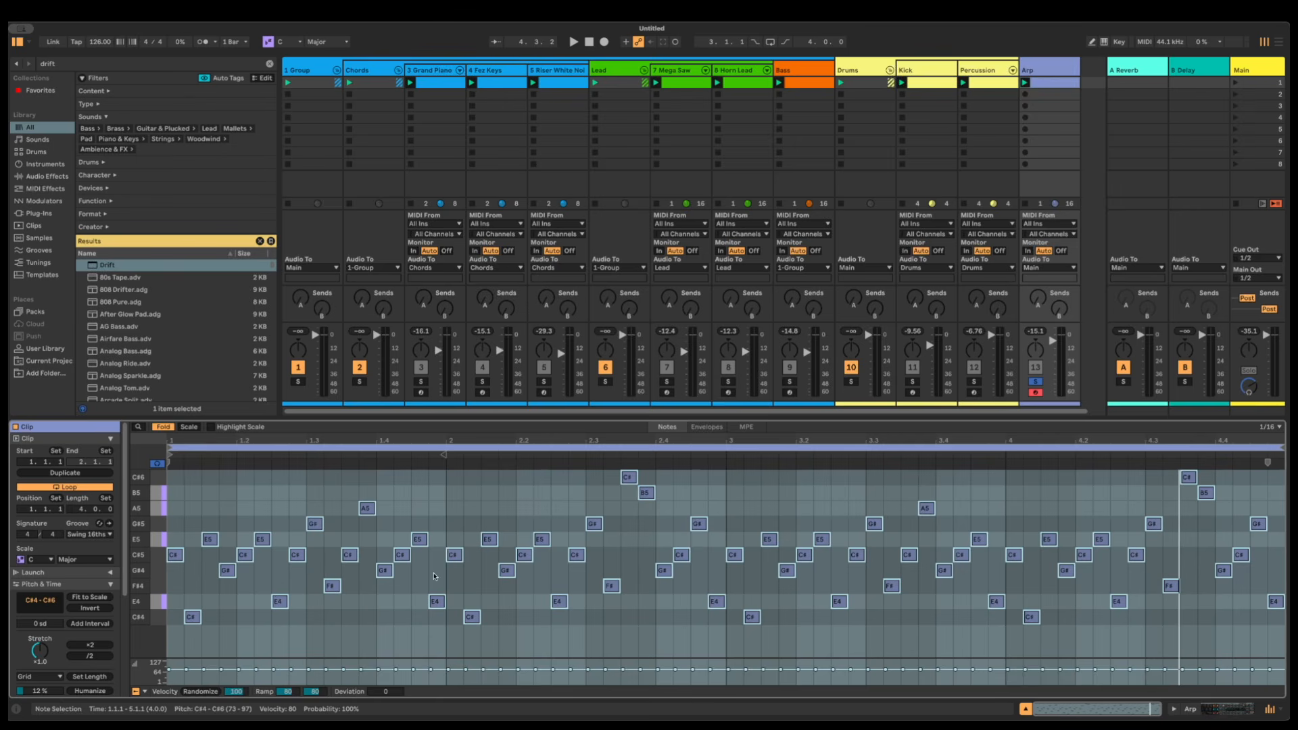
{"action": "left_click", "coordinate": [707, 427]}
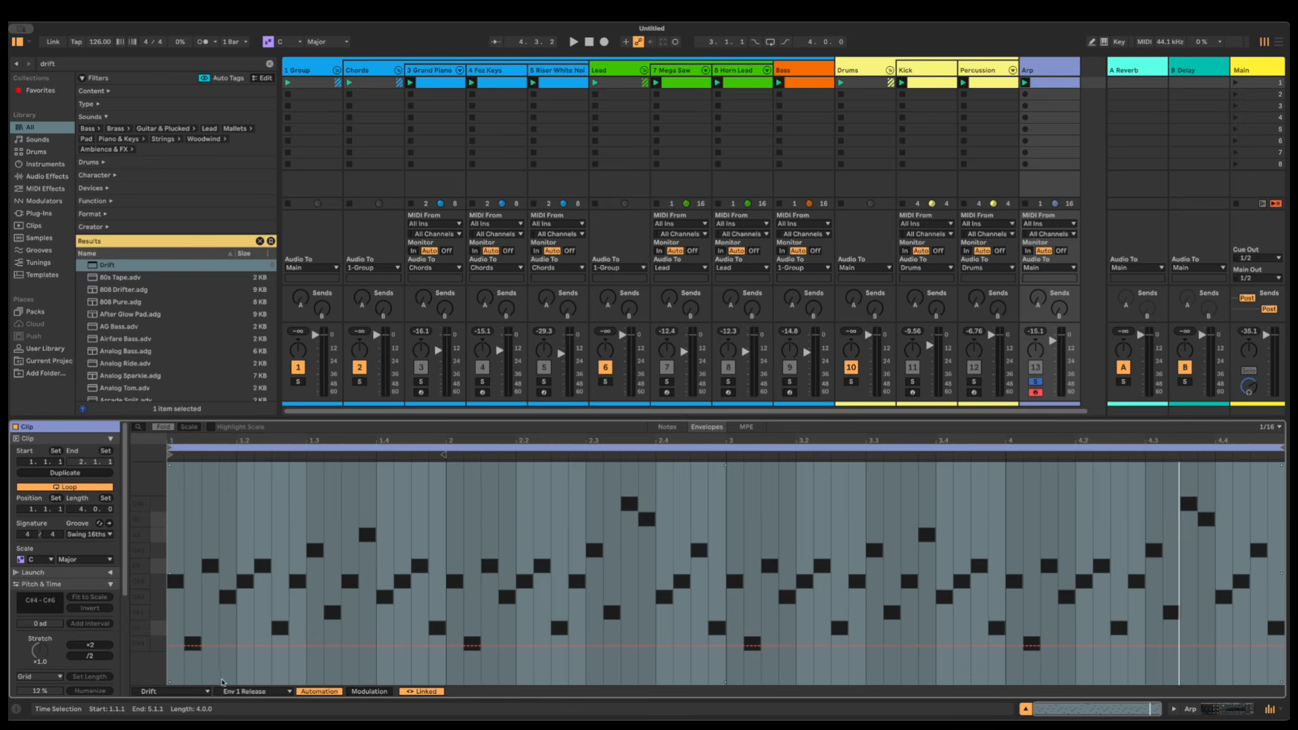
{"action": "left_click", "coordinate": [244, 692]}
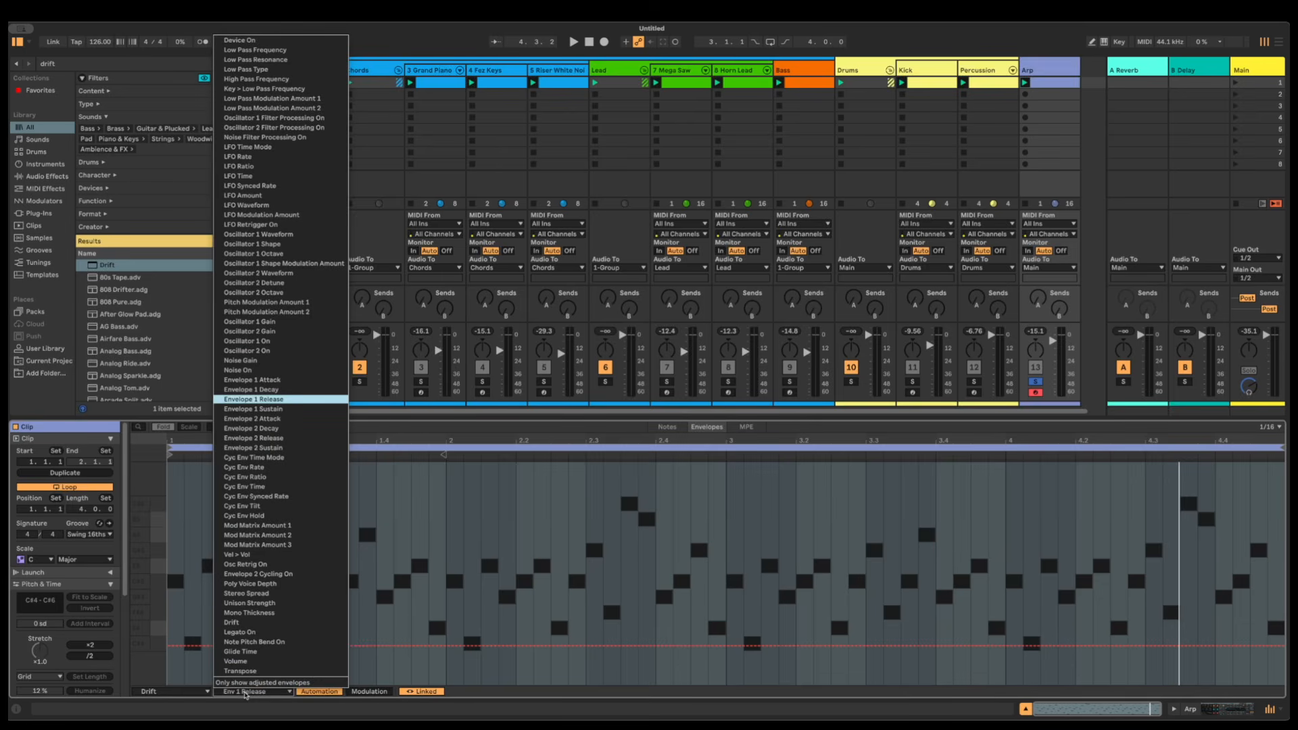
{"action": "left_click", "coordinate": [244, 692]}
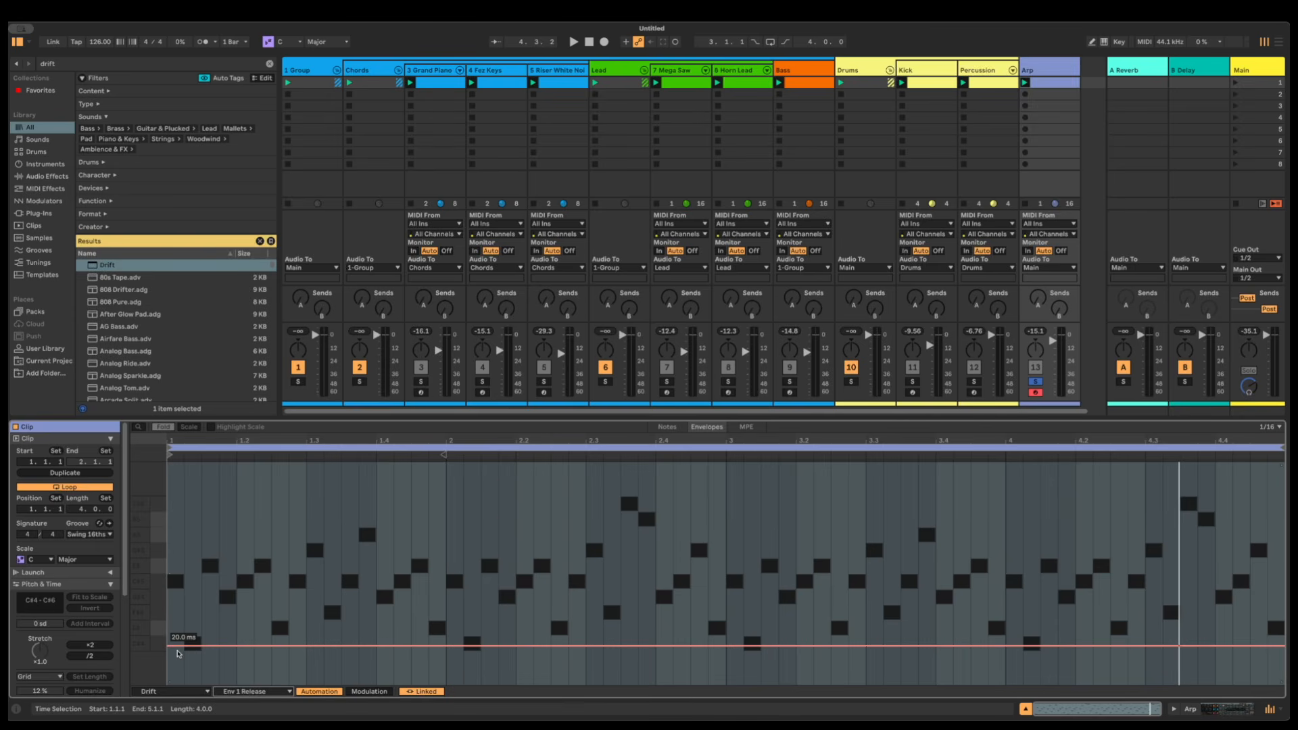
Ramp the Envelope 1 Release automation upward from about 30 ms across the 4-bar Arp clip, audition it and unsolo the track
{"action": "left_click", "coordinate": [183, 647]}
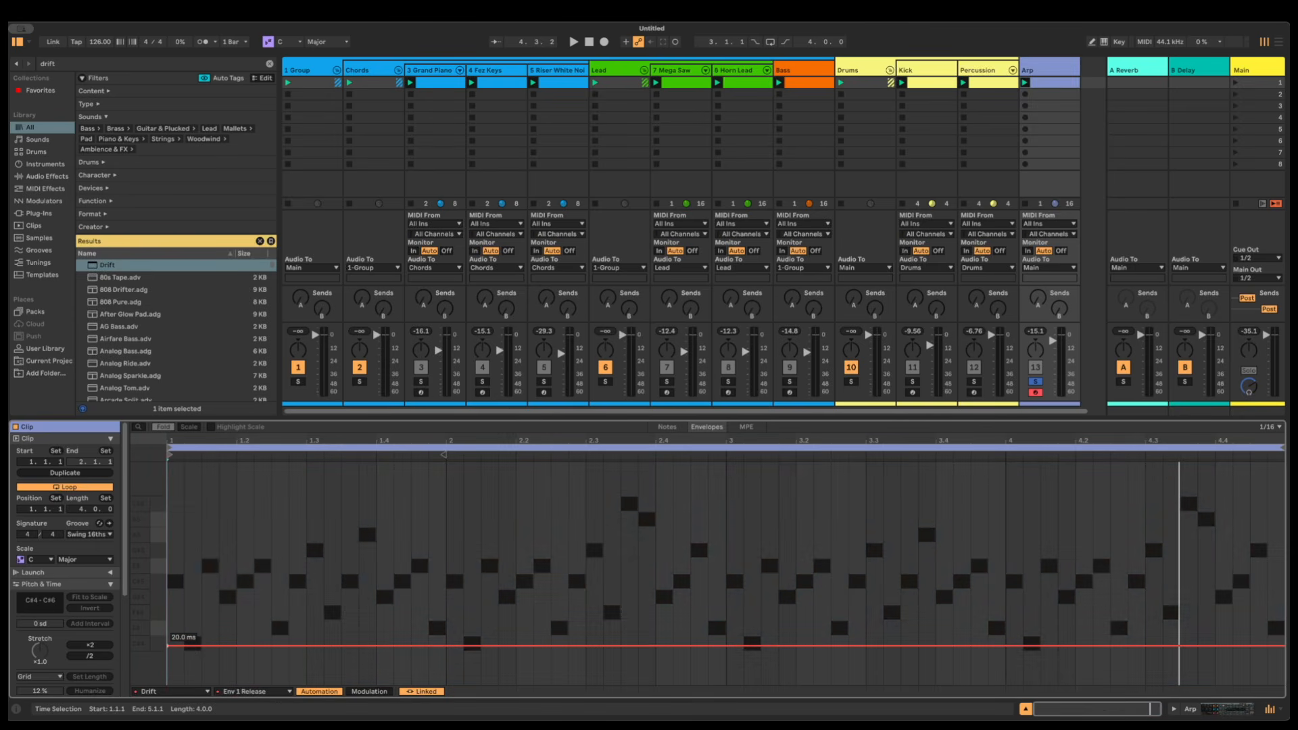
{"action": "left_click_drag", "start_coordinate": [183, 646], "coordinate": [182, 640]}
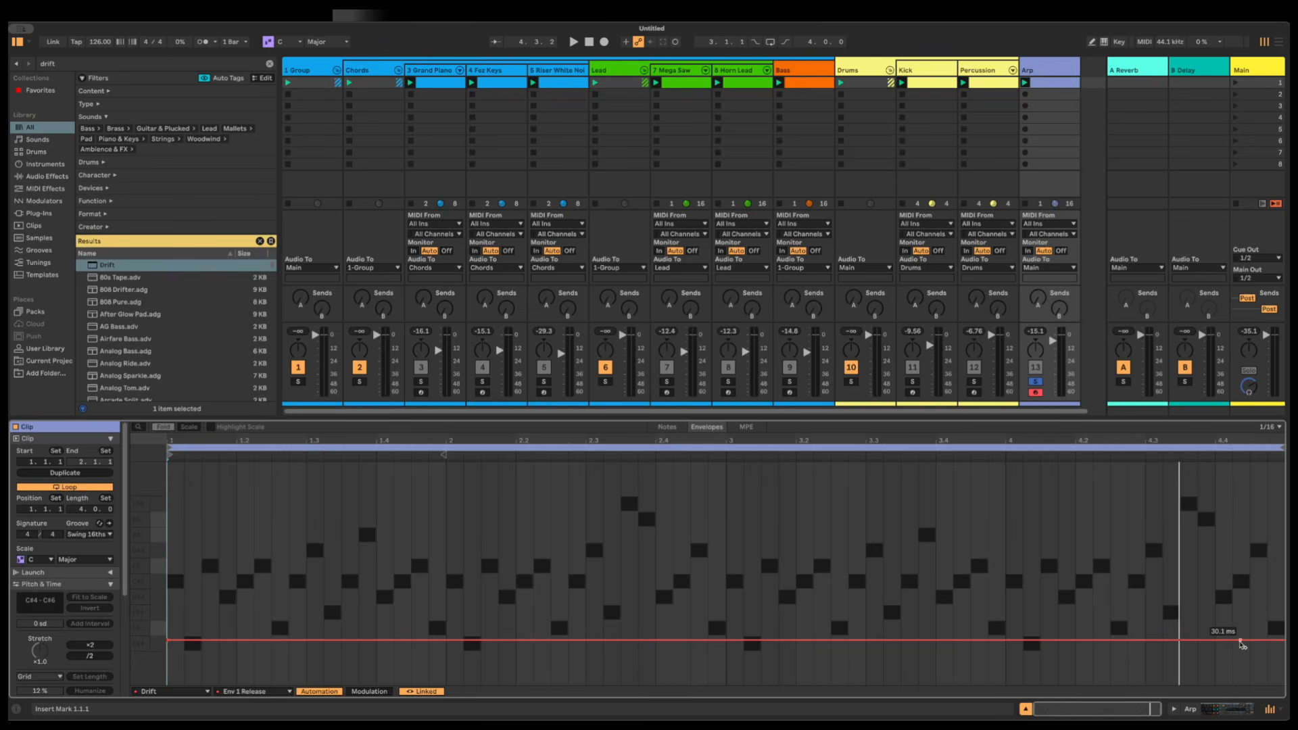
{"action": "left_click_drag", "start_coordinate": [1249, 640], "coordinate": [1267, 565]}
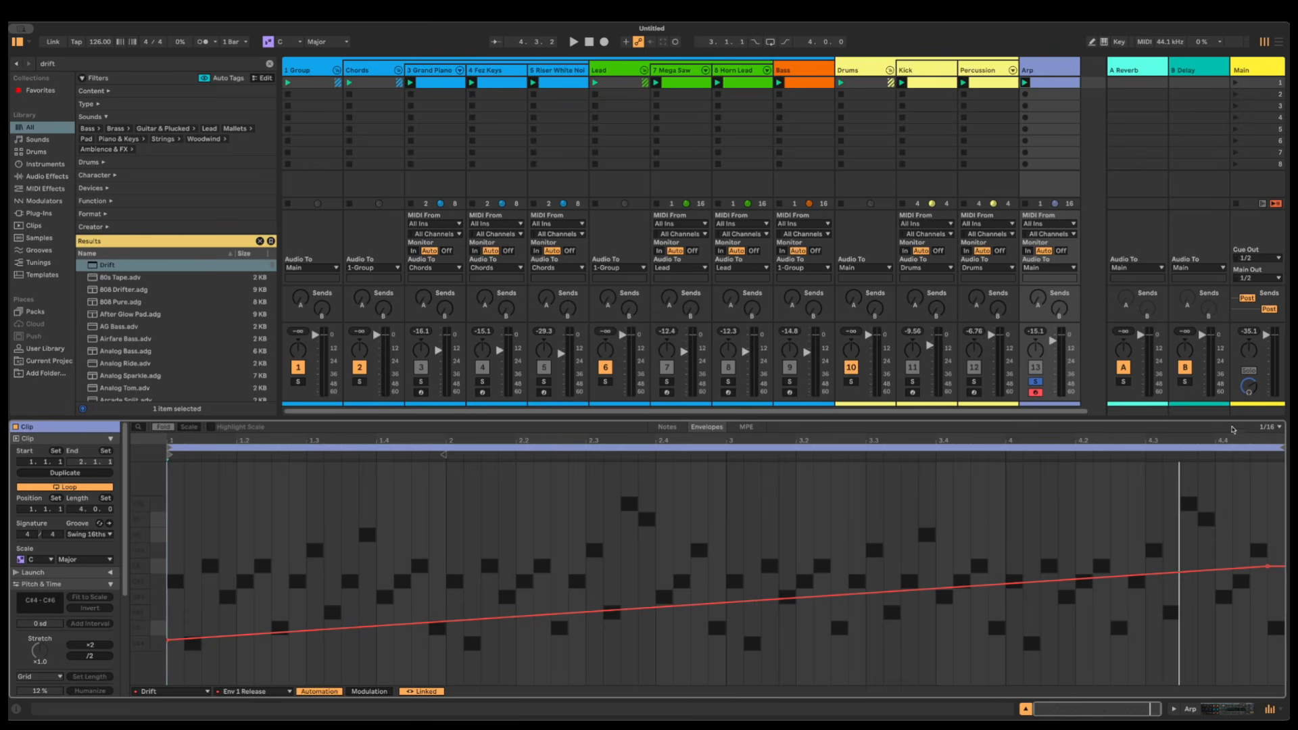
{"action": "key", "text": "space"}
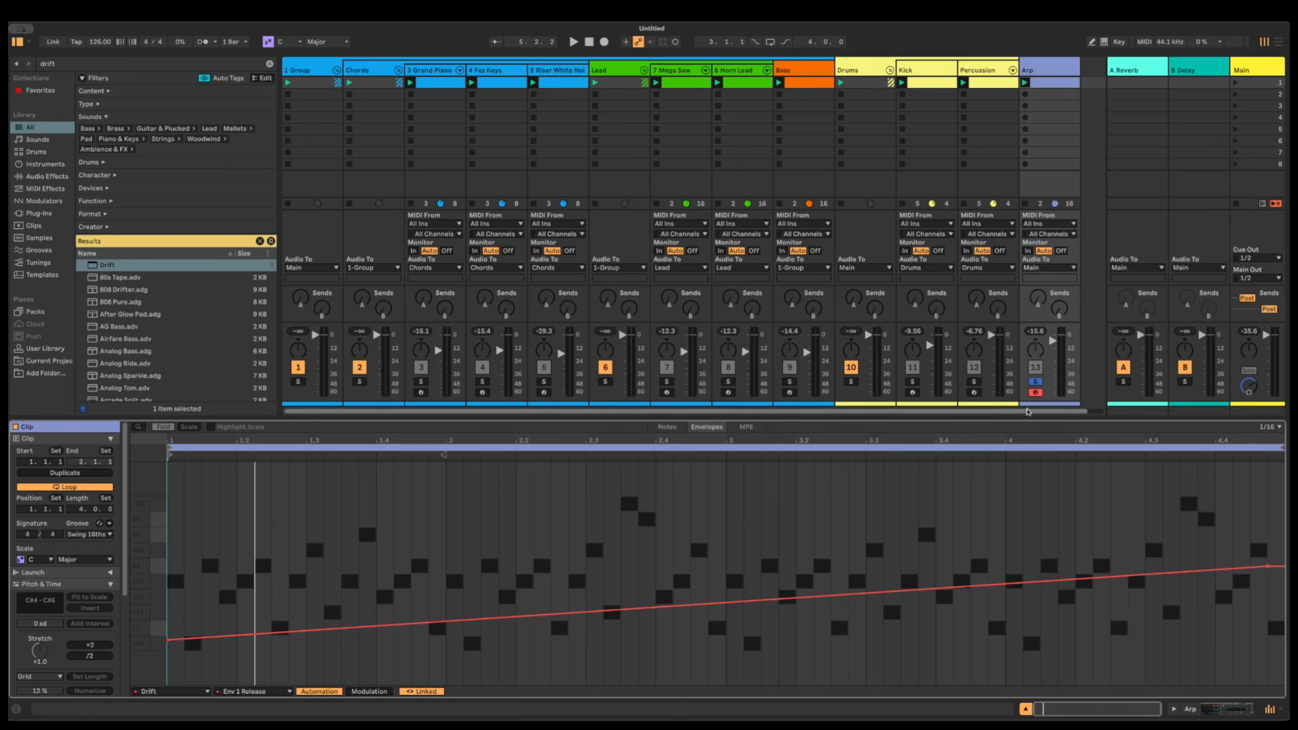
{"action": "left_click", "coordinate": [1034, 382]}
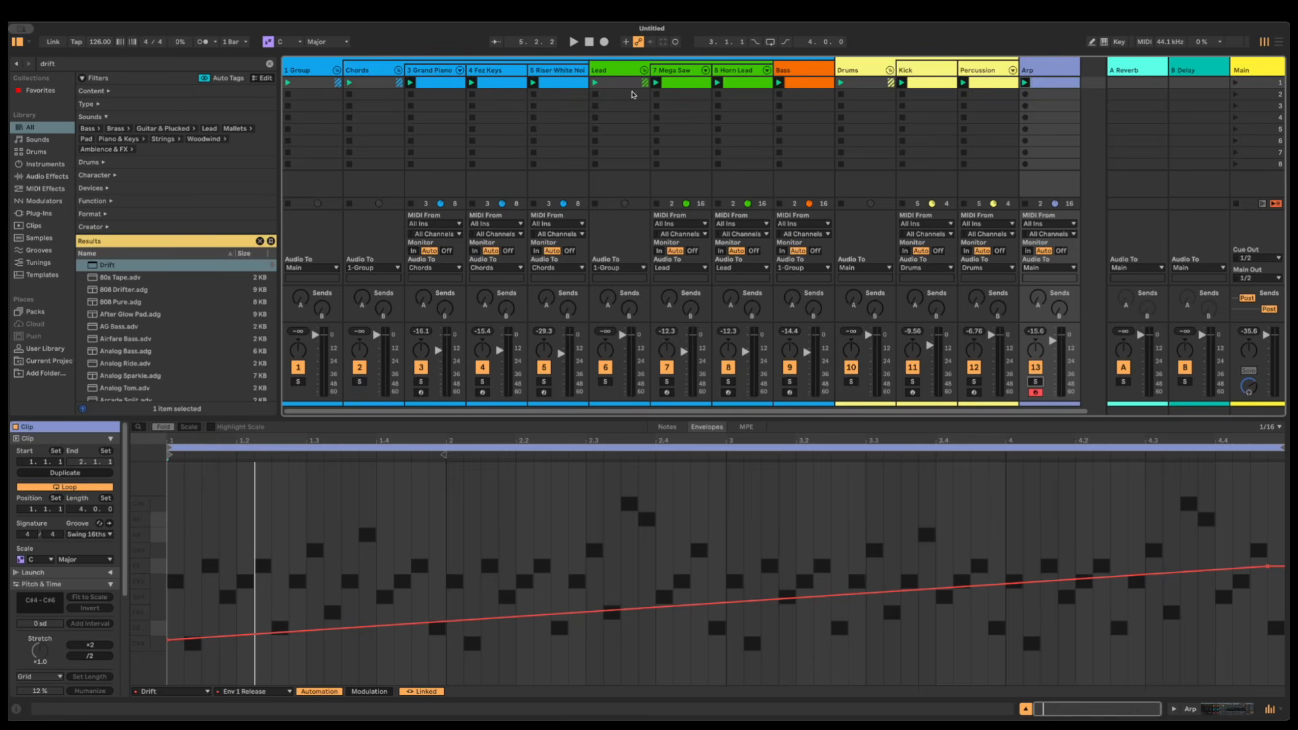
Freeze and flatten the Grand Piano track in the Chords group to audio
{"action": "left_click", "coordinate": [442, 73]}
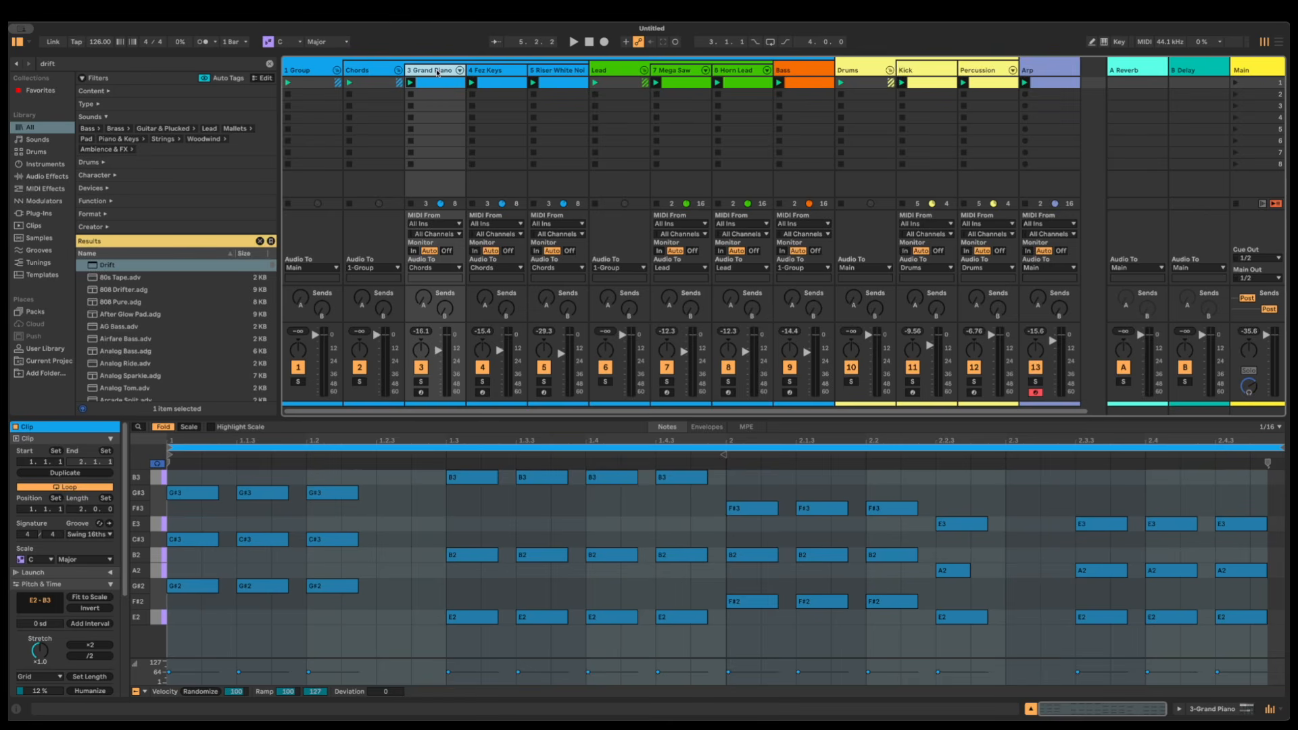
{"action": "right_click", "coordinate": [436, 73]}
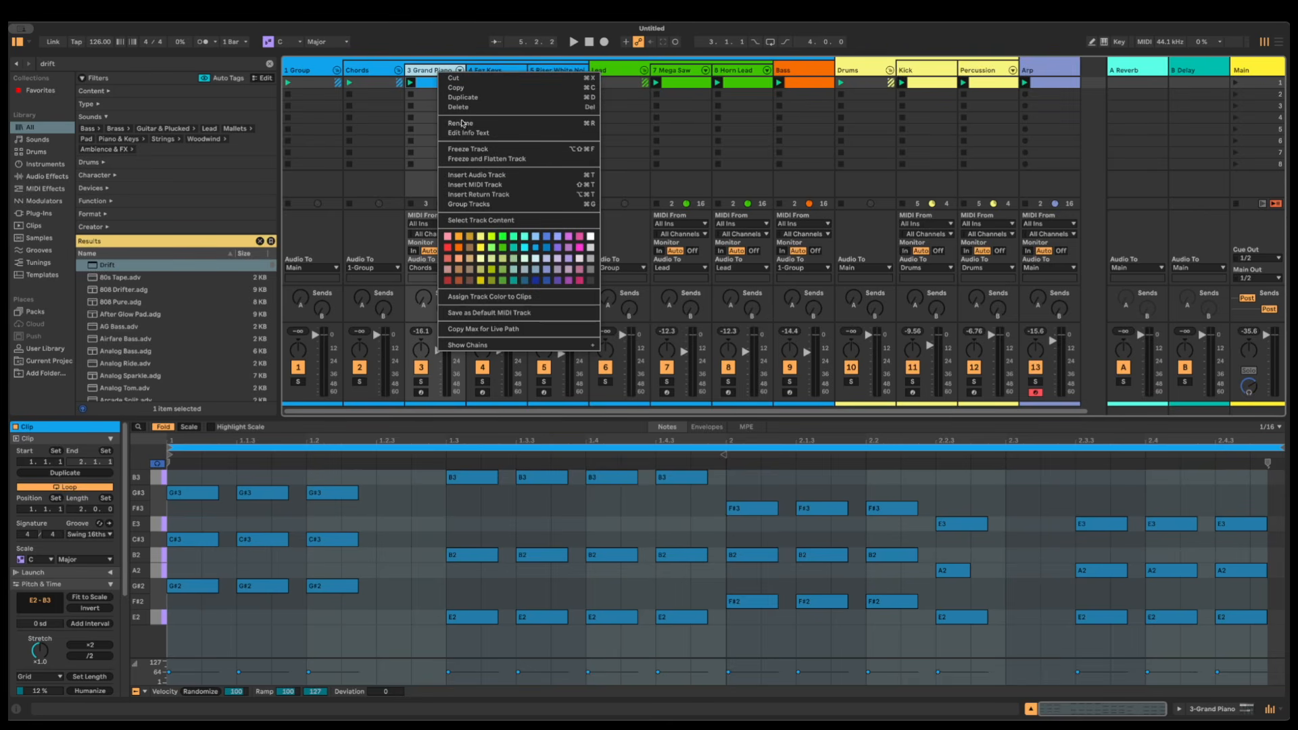
{"action": "left_click", "coordinate": [483, 160]}
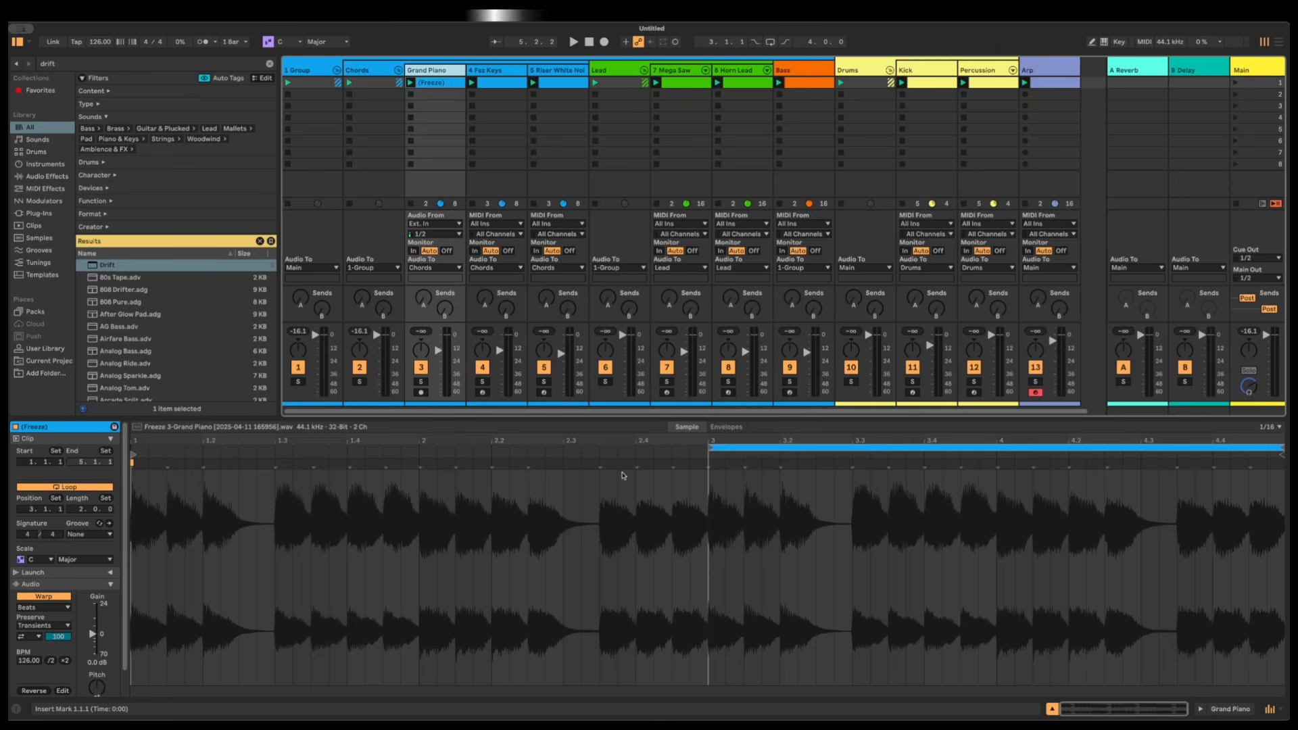
Extend the flattened Grand Piano clip's loop to 4 bars starting at 1.1.1 and show the clip's envelopes
{"action": "mouse_move", "coordinate": [604, 438]}
{"action": "left_mouse_down"}
{"action": "mouse_move", "coordinate": [604, 534]}
{"action": "mouse_move", "coordinate": [604, 440]}
{"action": "left_mouse_up"}
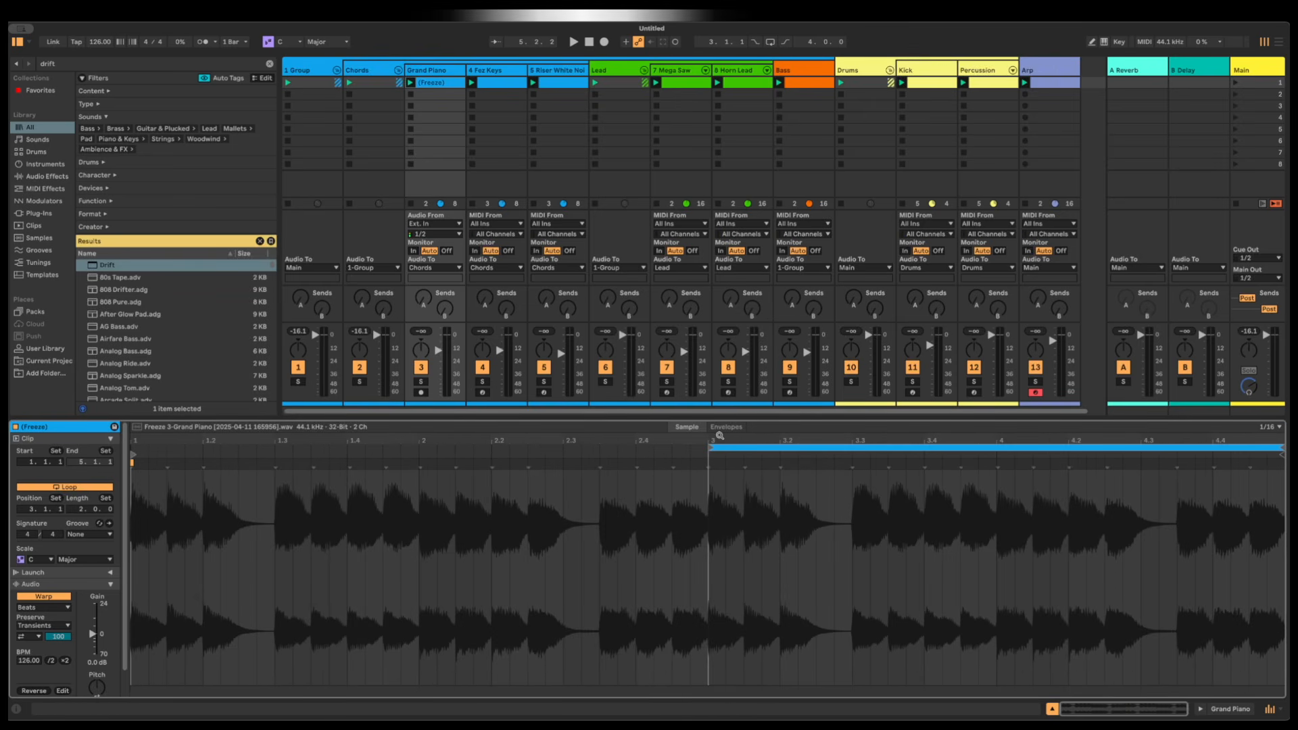
{"action": "left_click_drag", "start_coordinate": [712, 447], "coordinate": [133, 447]}
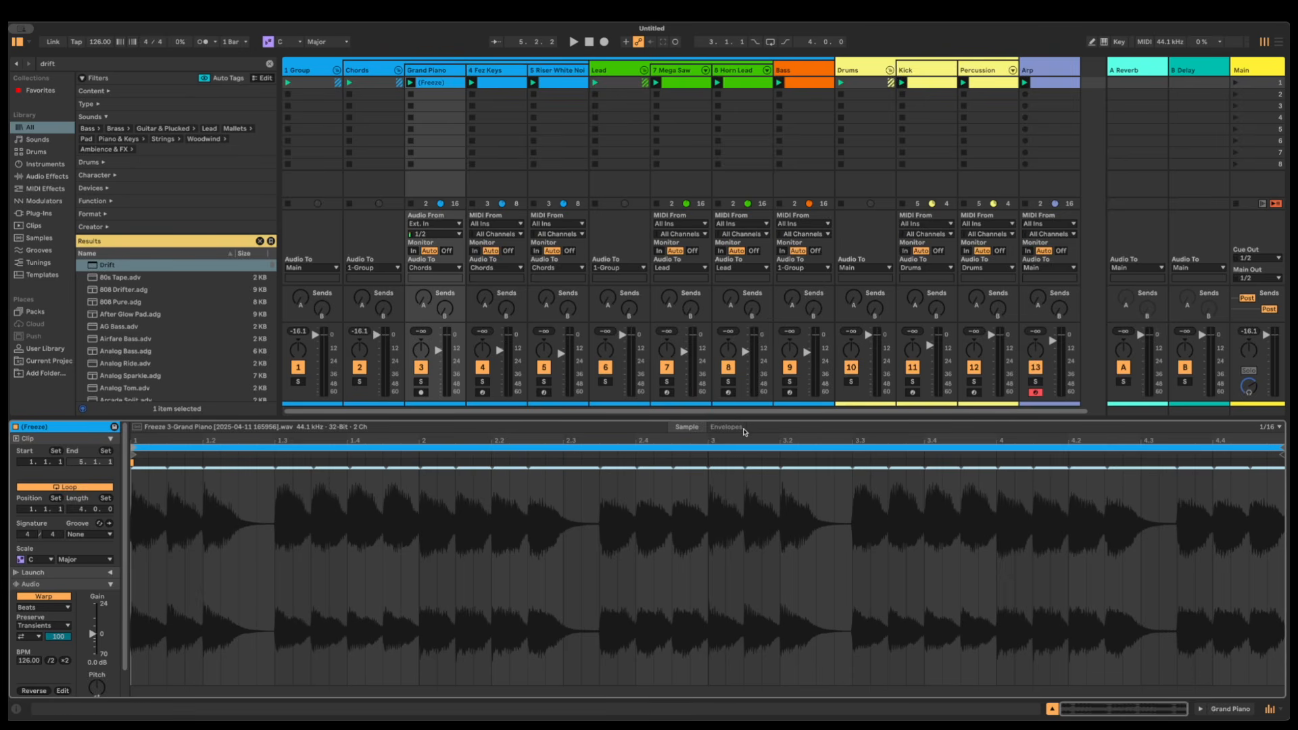
{"action": "left_click", "coordinate": [726, 427]}
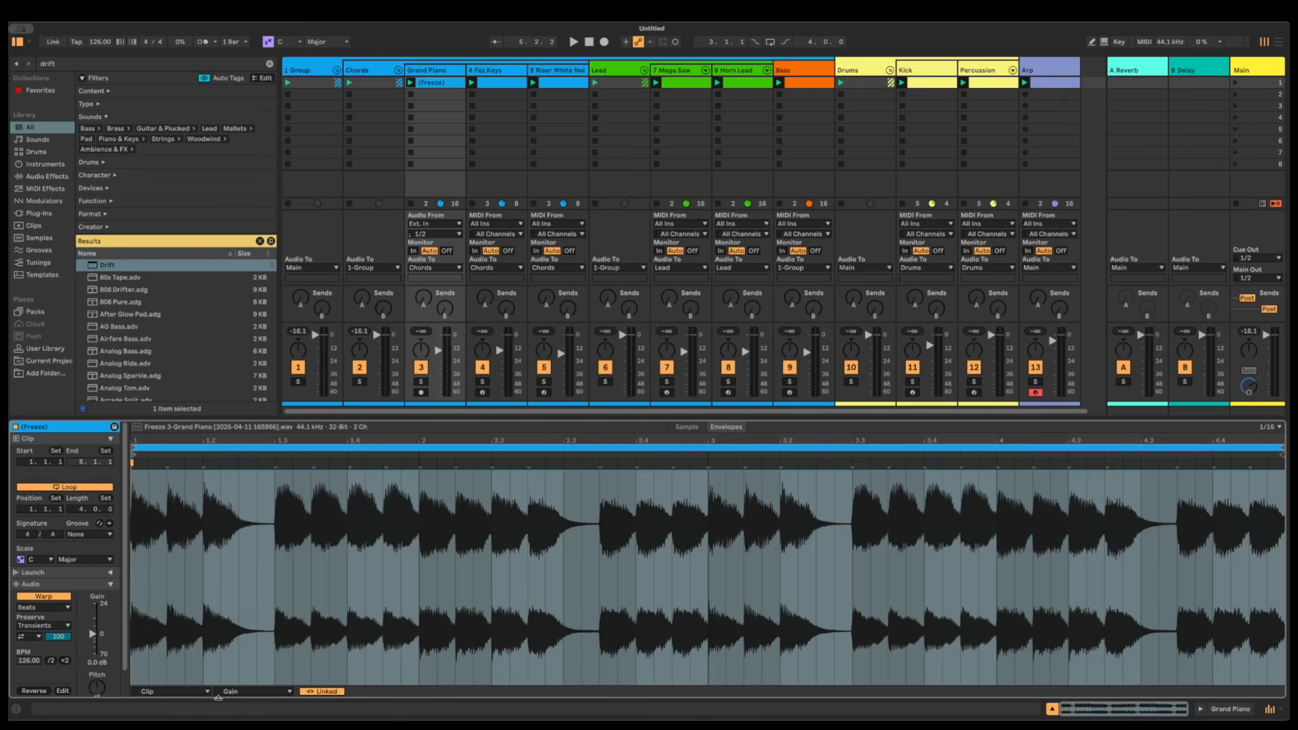
Show the Grand Piano clip's Transposition envelope and audition the soloed track
{"action": "left_click", "coordinate": [176, 692]}
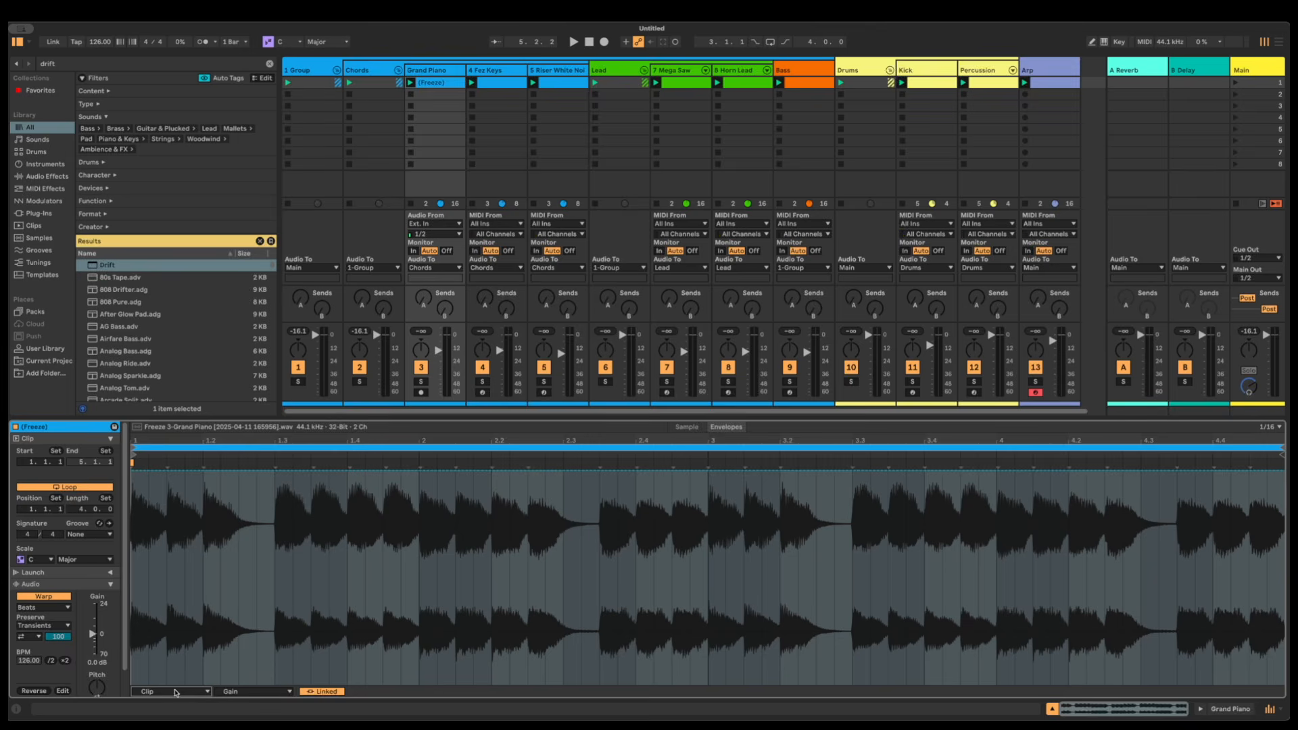
{"action": "left_click", "coordinate": [244, 692]}
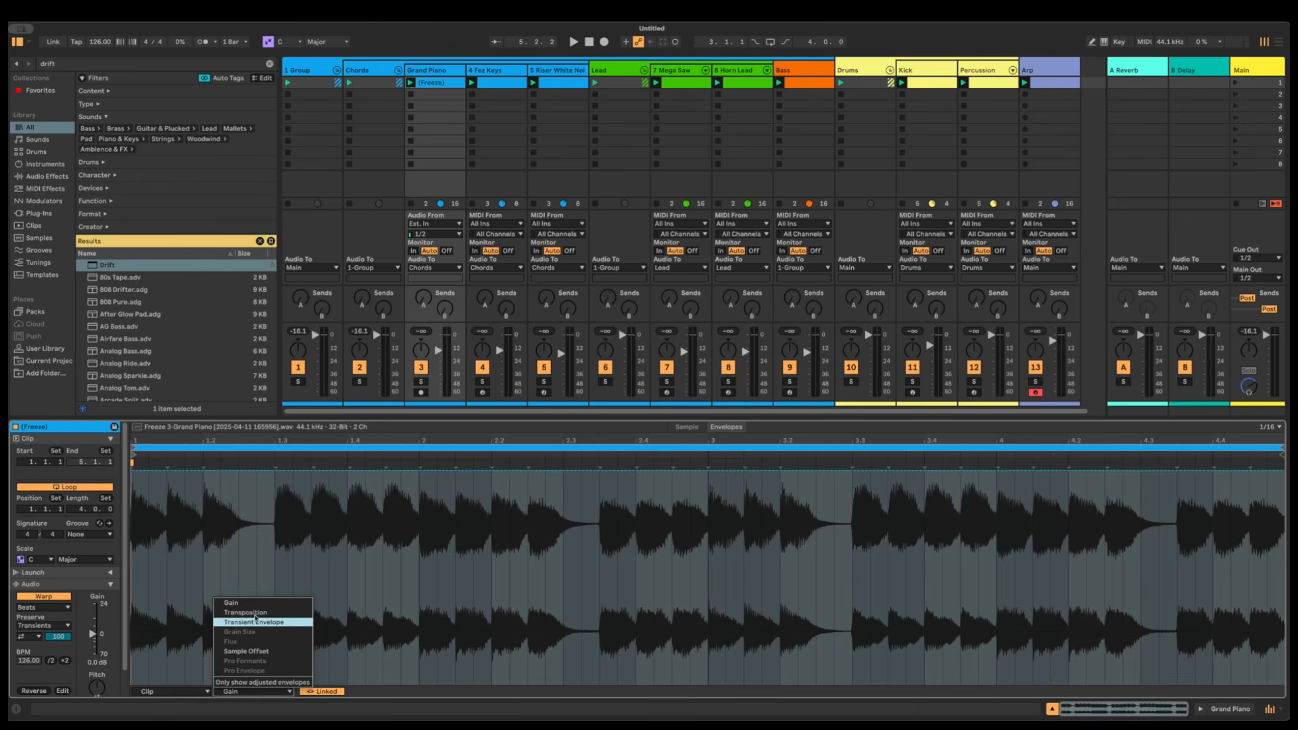
{"action": "left_click", "coordinate": [255, 613]}
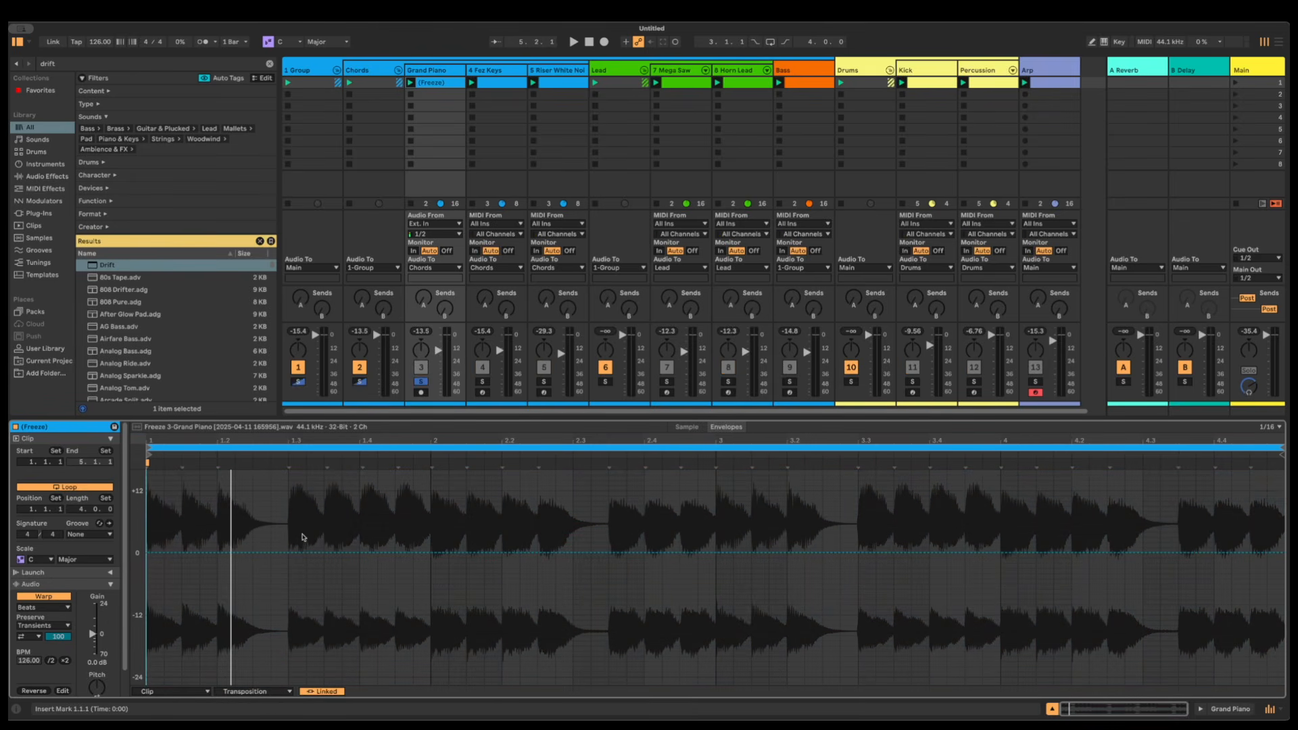
{"action": "key", "text": "space"}
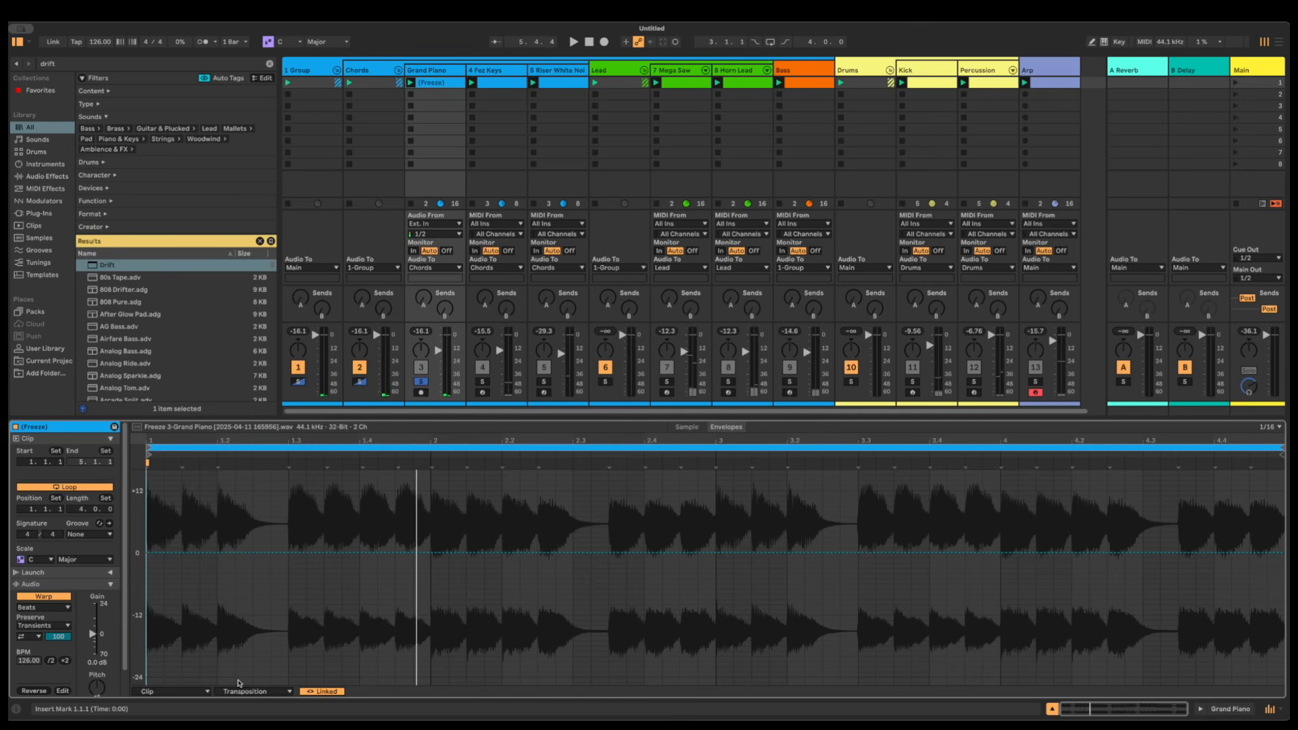
{"action": "left_click", "coordinate": [240, 691]}
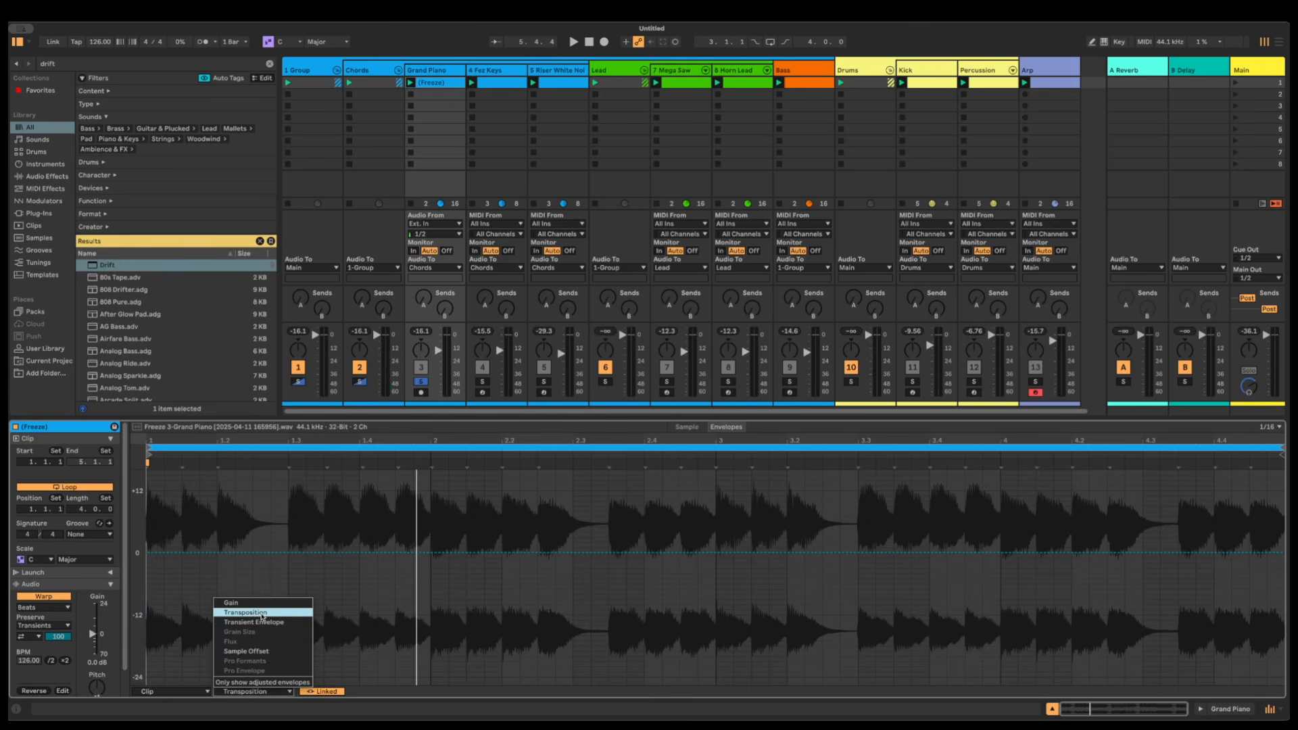
{"action": "left_click", "coordinate": [260, 612]}
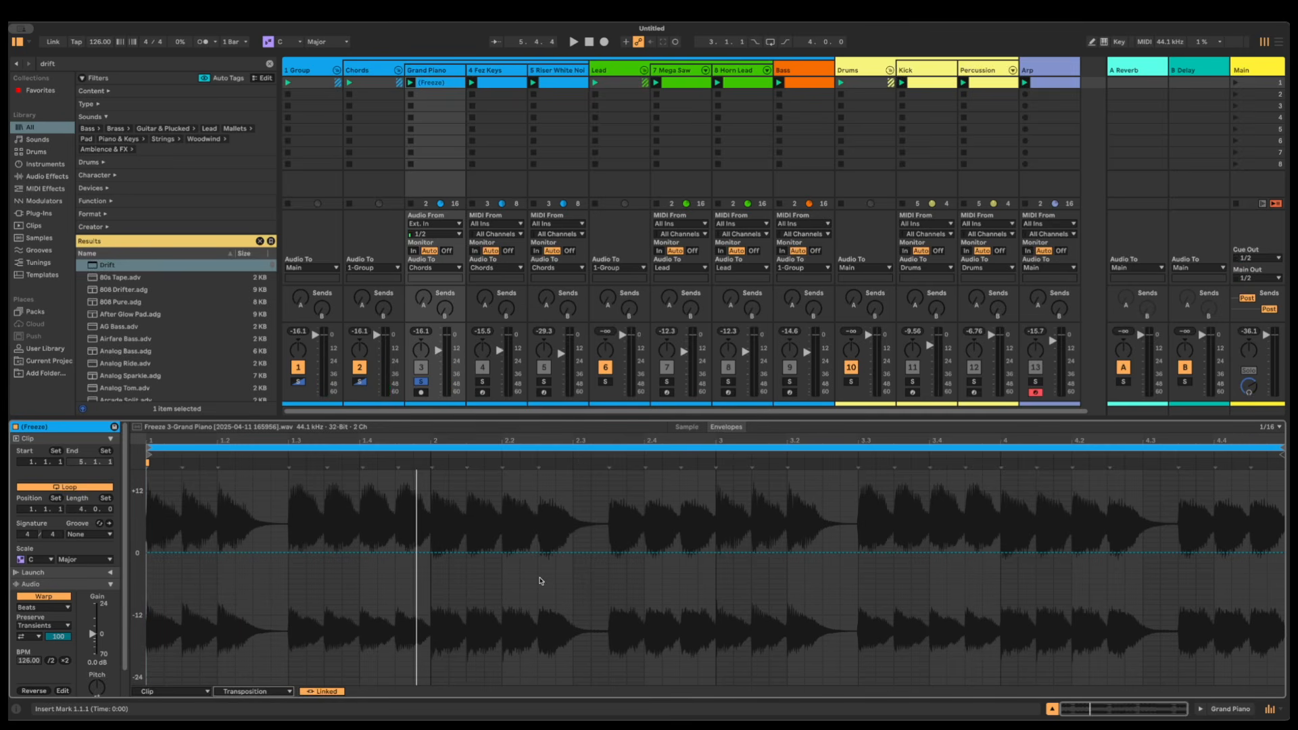
Draw a transposition dip from 0 to about -24 st around beat 2.3 of the Grand Piano clip and set its warp mode to Complex
{"action": "left_click", "coordinate": [531, 554]}
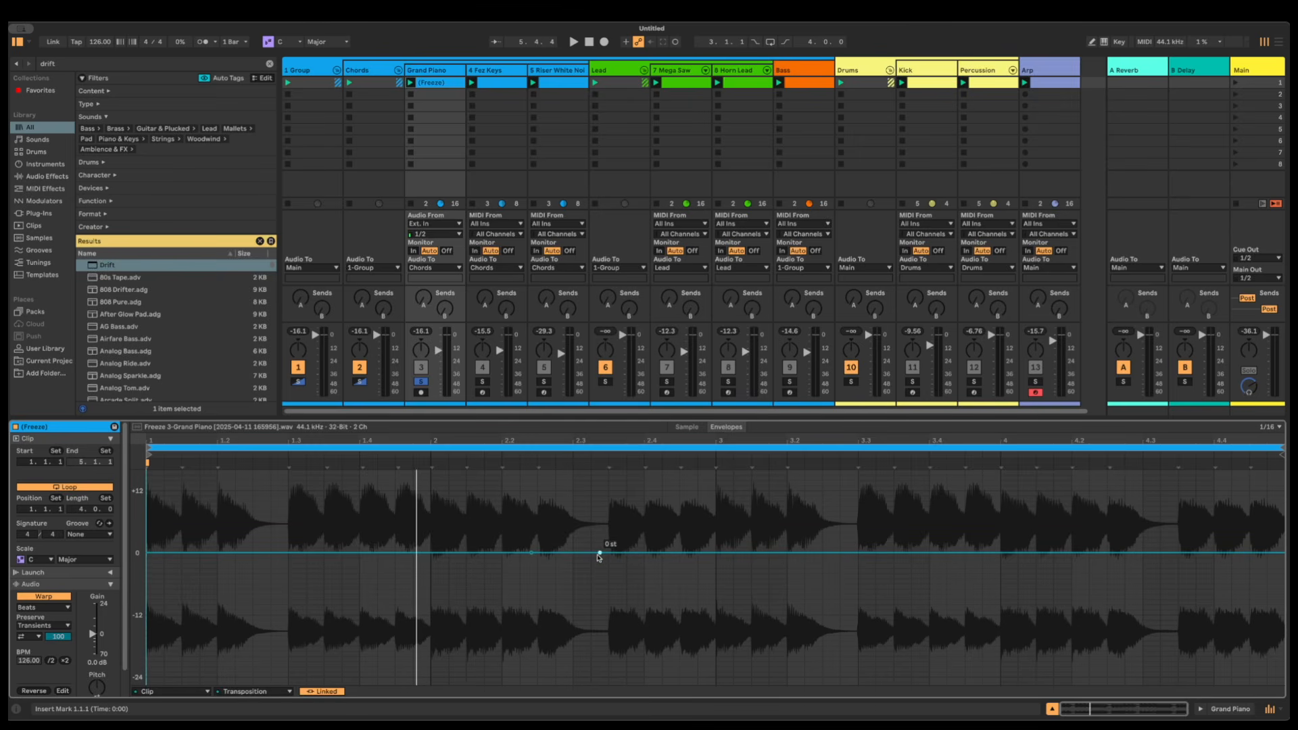
{"action": "left_click_drag", "start_coordinate": [580, 553], "coordinate": [580, 677]}
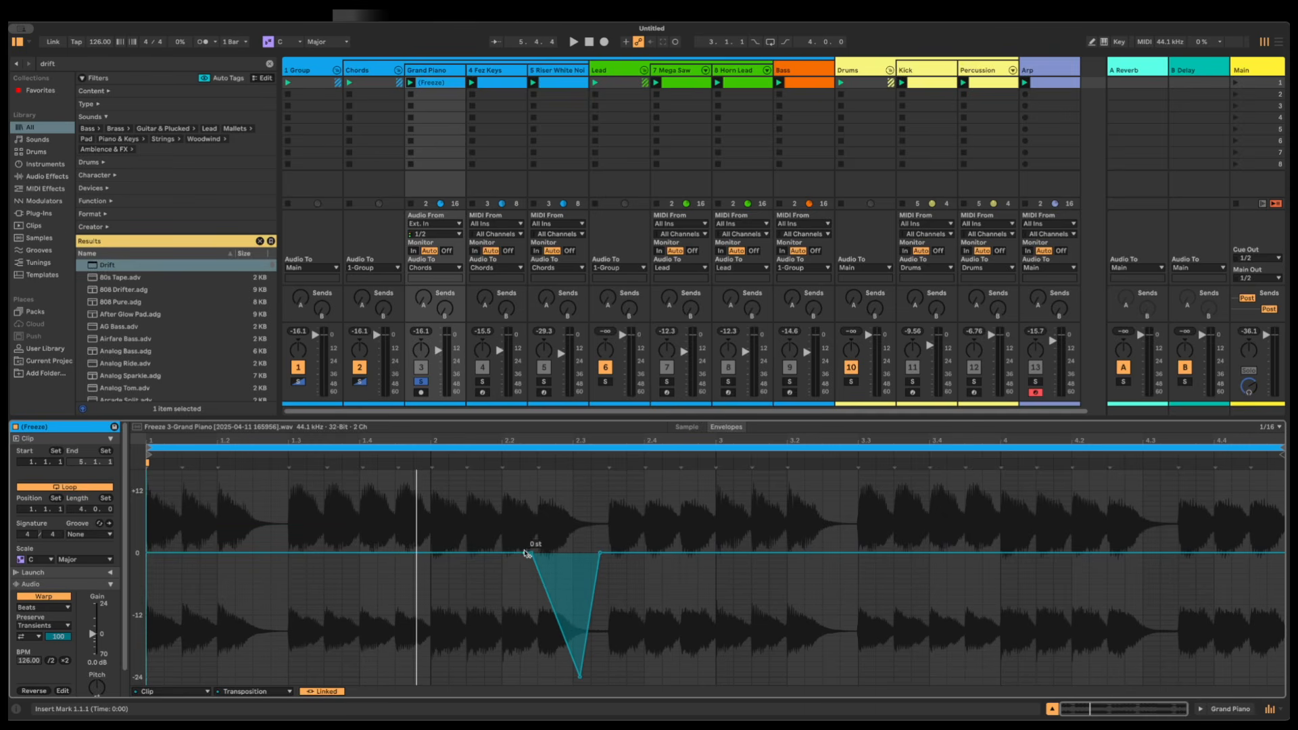
{"action": "left_click_drag", "start_coordinate": [580, 676], "coordinate": [580, 671]}
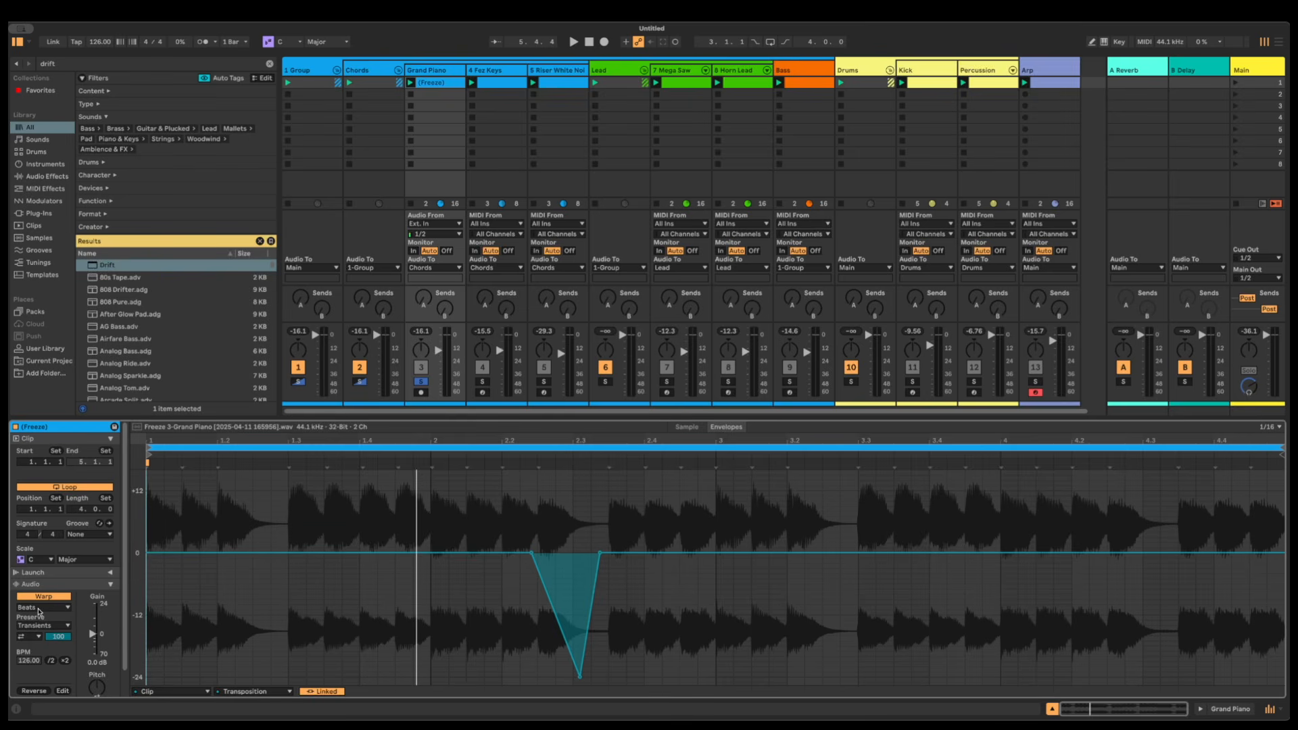
{"action": "left_click", "coordinate": [38, 612]}
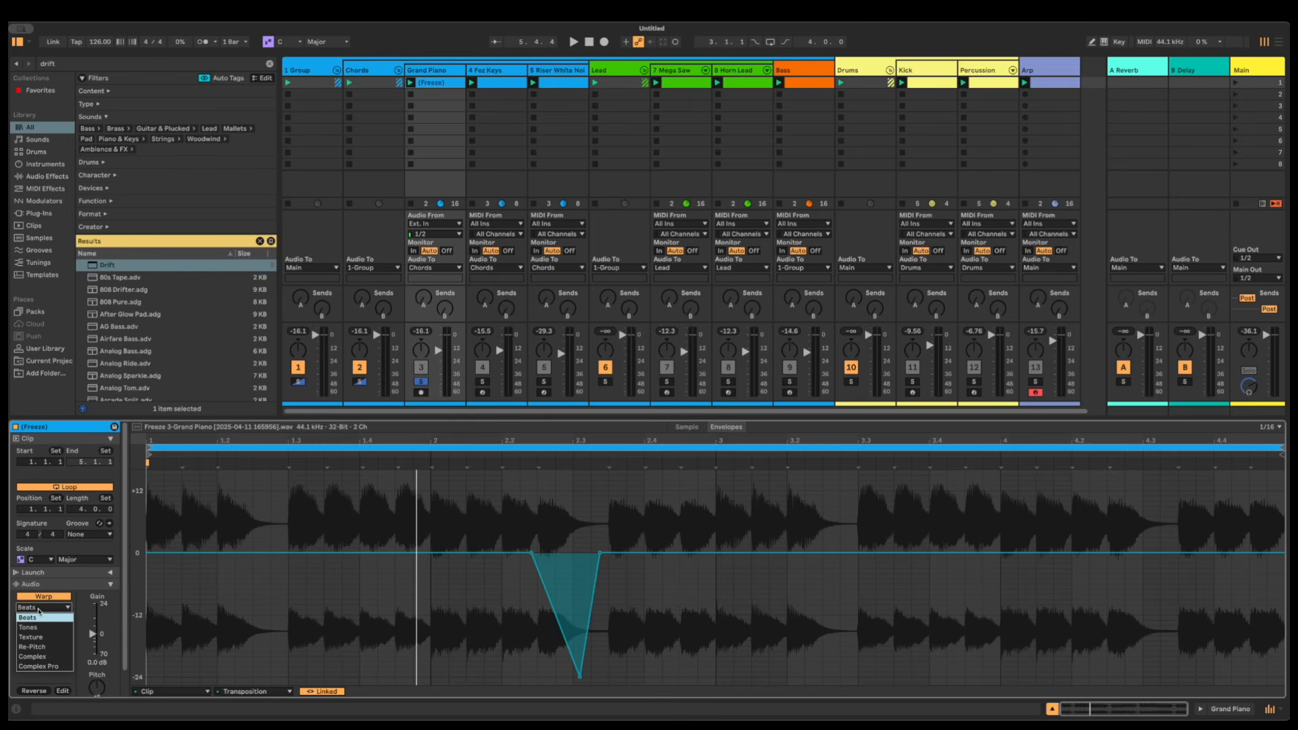
{"action": "left_click", "coordinate": [32, 657]}
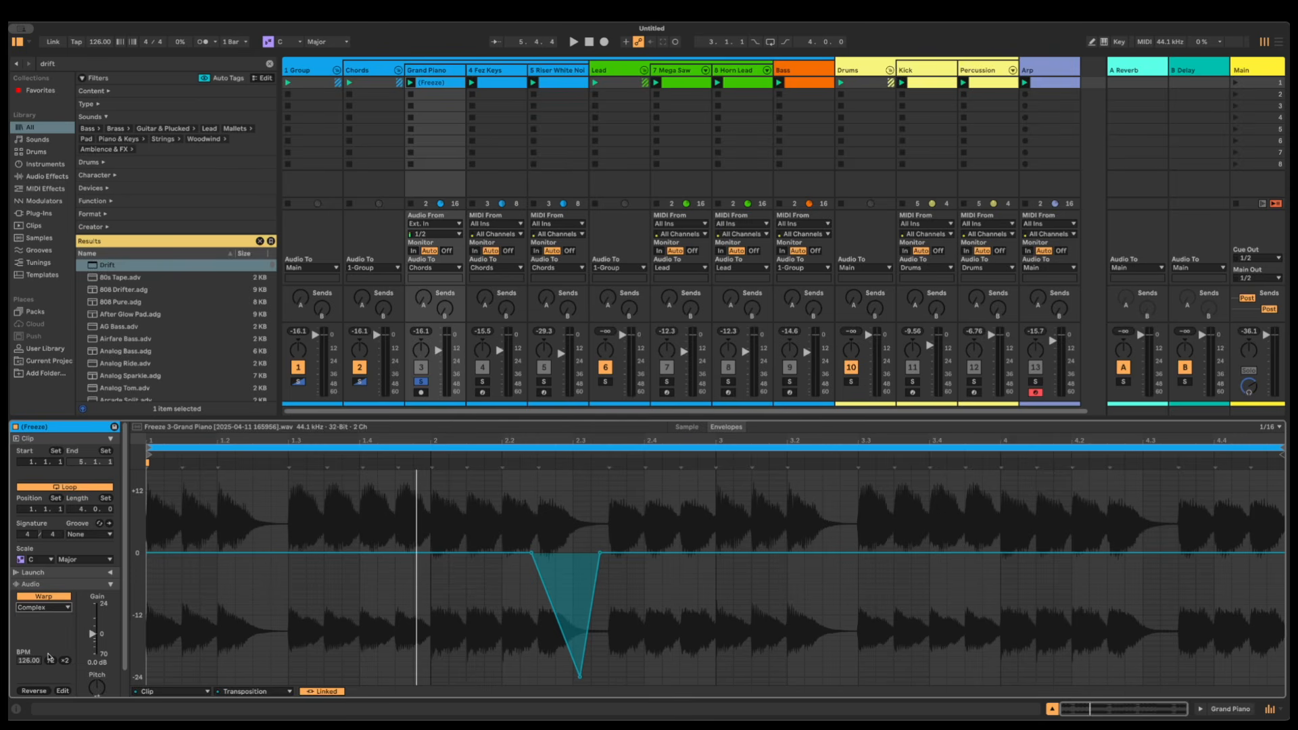
Duplicate the first two bars of the Grand Piano Transposition envelope onto bars 3 and 4, audition it and unsolo the track
{"action": "left_click", "coordinate": [715, 575]}
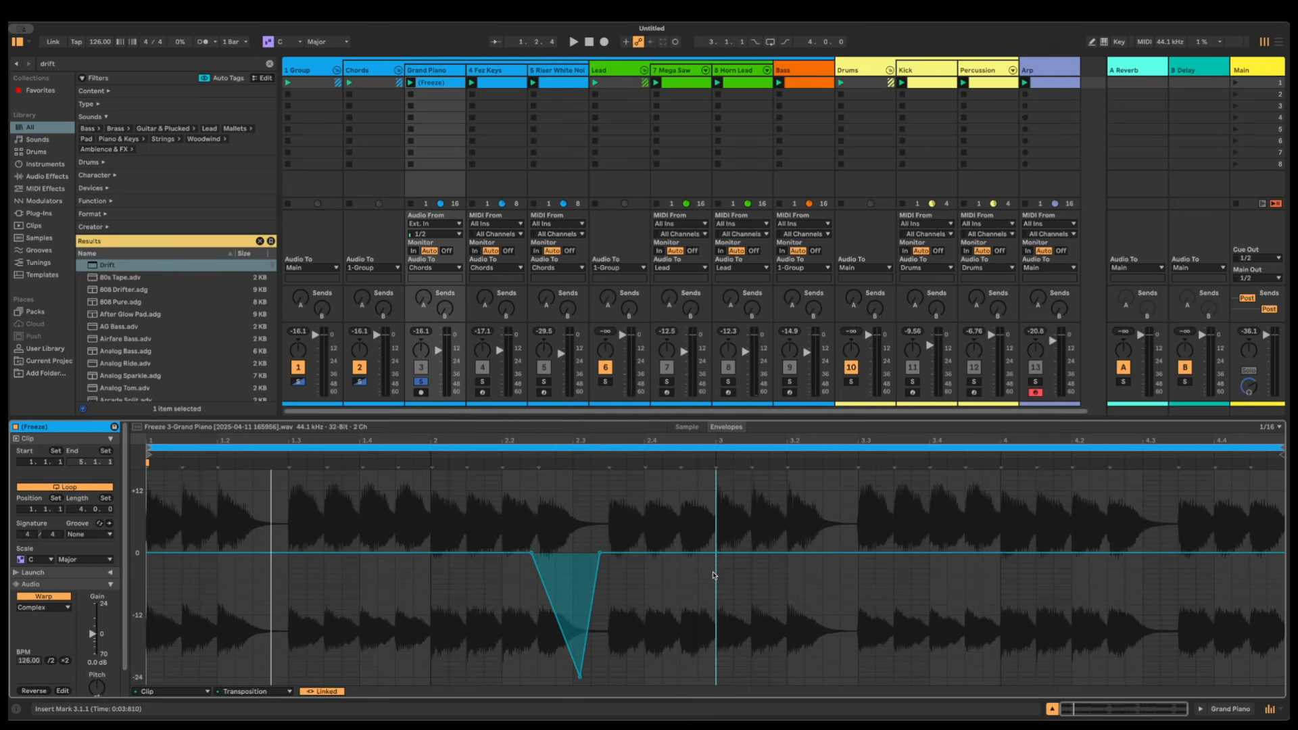
{"action": "left_click_drag", "start_coordinate": [715, 575], "coordinate": [127, 599]}
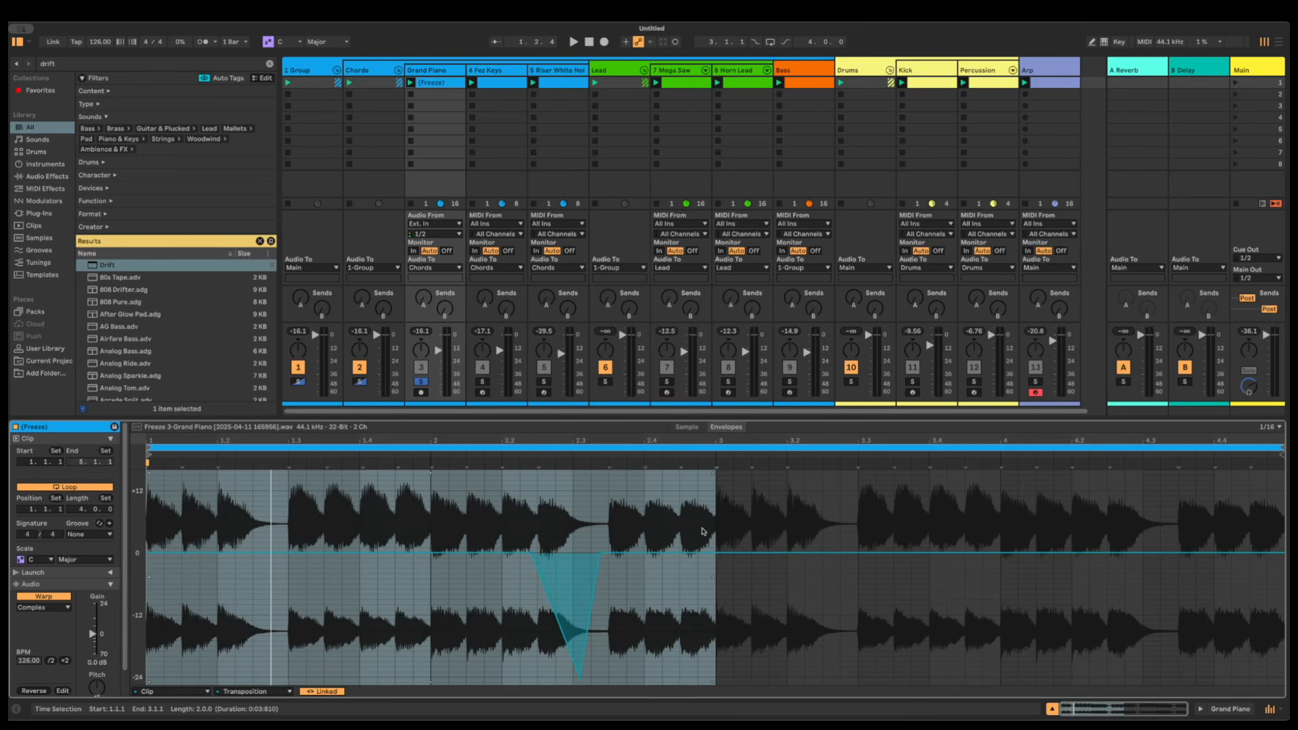
{"action": "key", "text": "ctrl+d"}
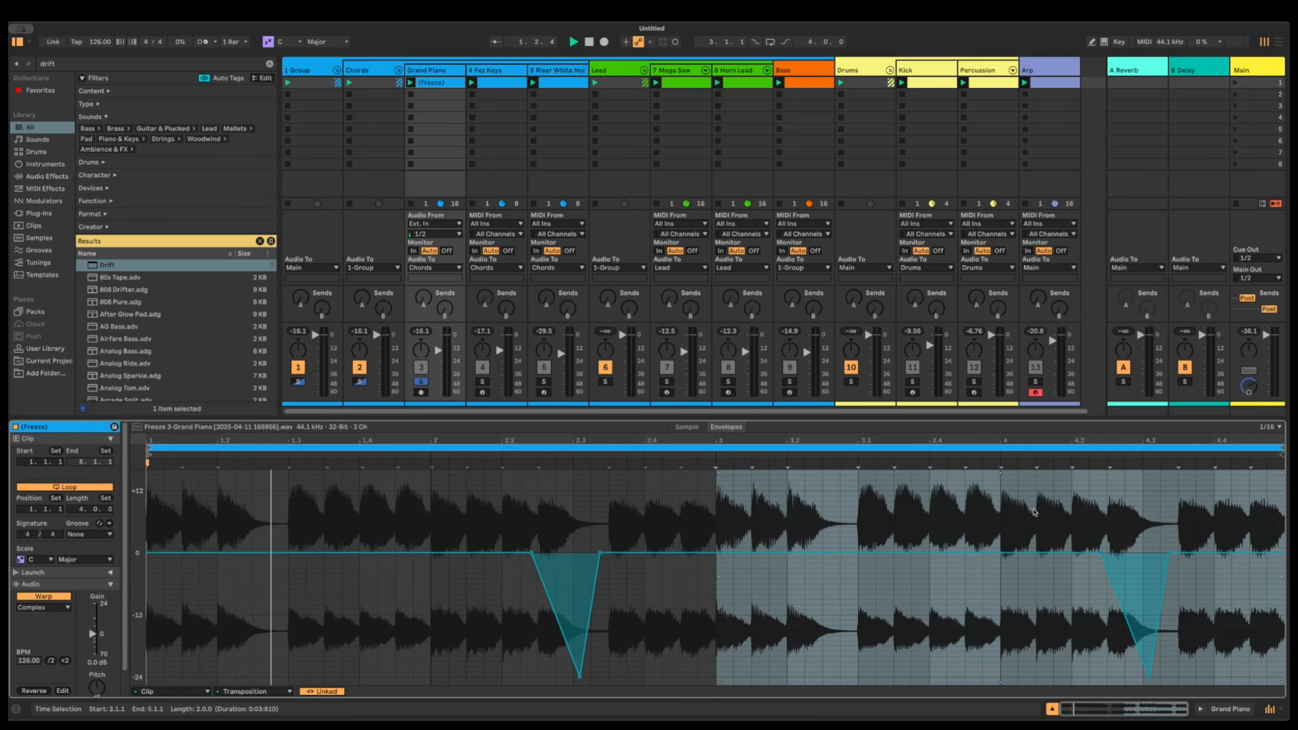
{"action": "key", "text": "space"}
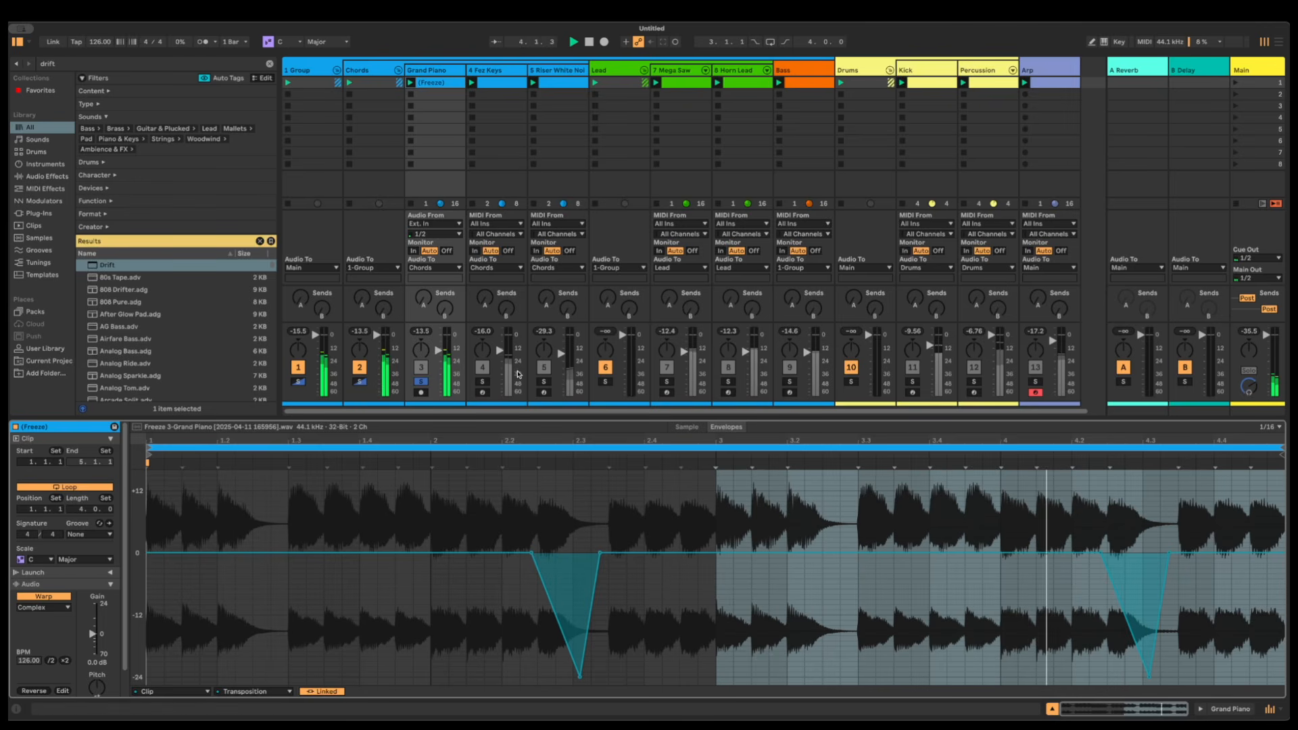
{"action": "key", "text": "space"}
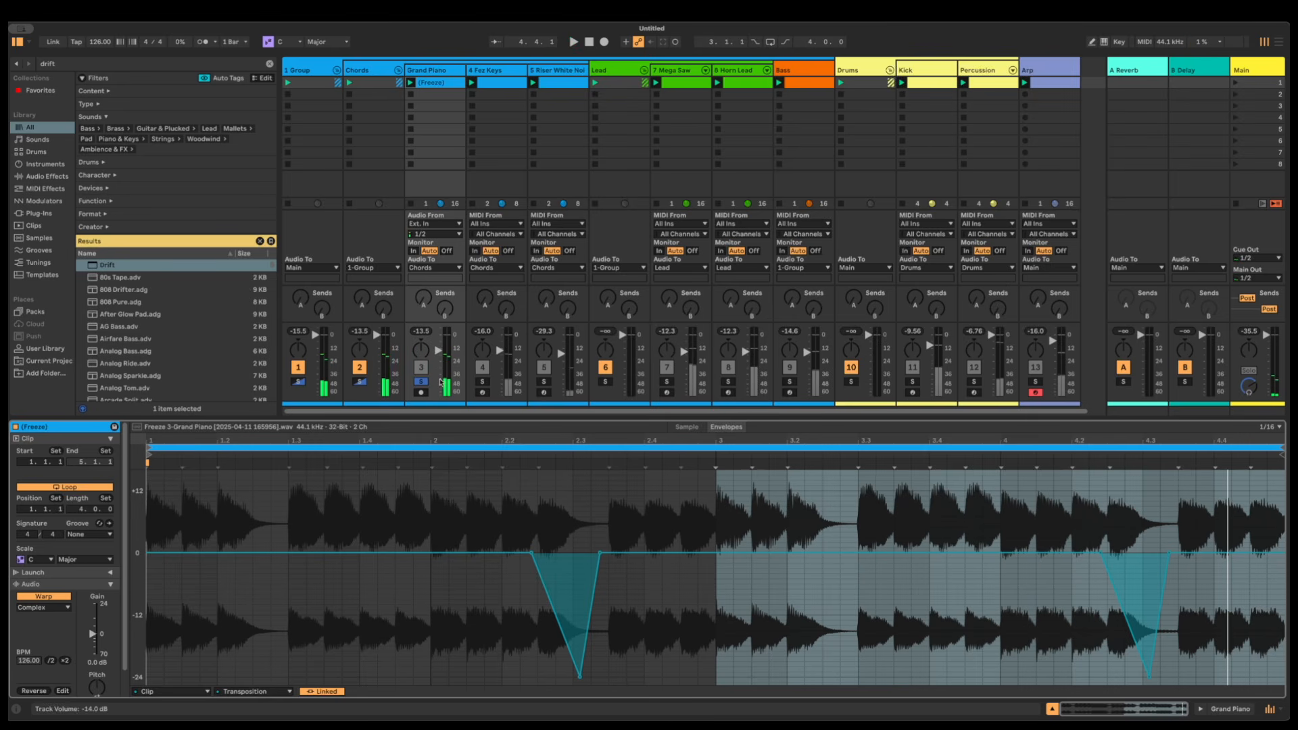
{"action": "left_click", "coordinate": [420, 381]}
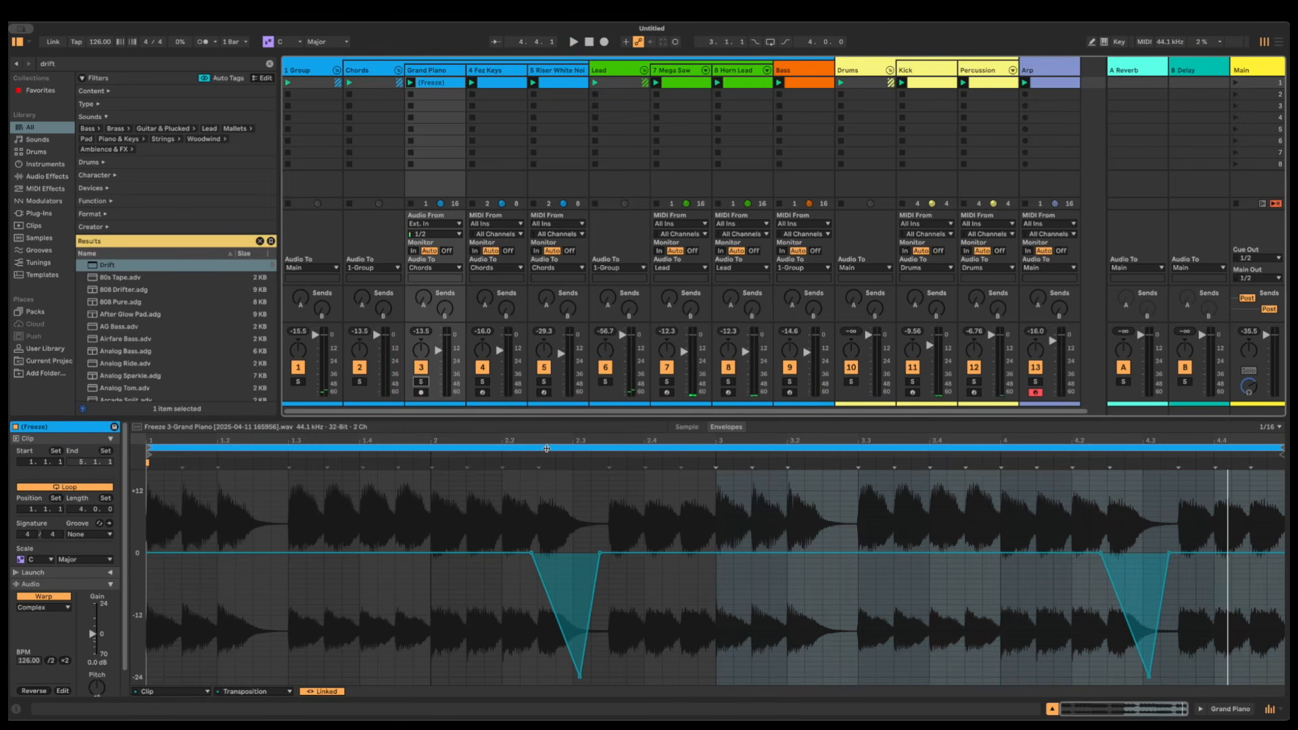
Show the MIDI Ctrl Pitch Bend envelope of the Fez Keys clip and audition the track soloed
{"action": "left_click_drag", "start_coordinate": [559, 420], "coordinate": [561, 489]}
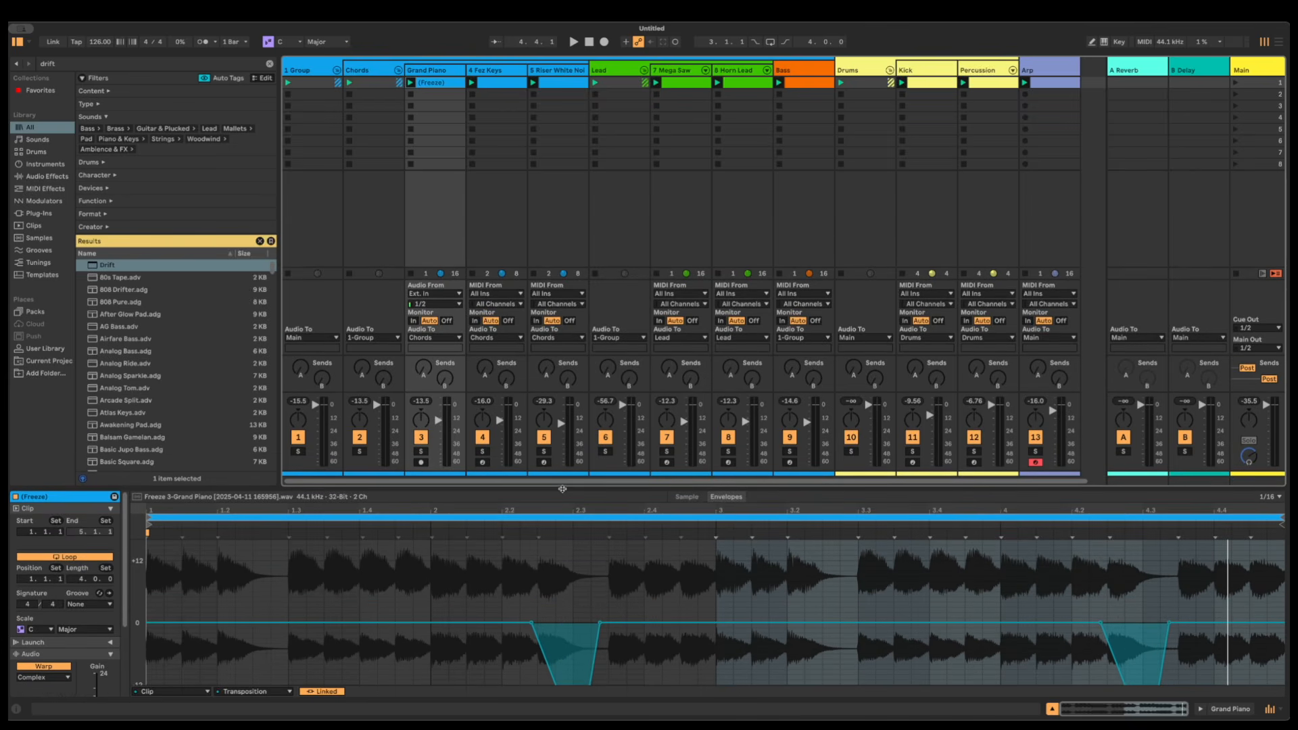
{"action": "left_click", "coordinate": [496, 70]}
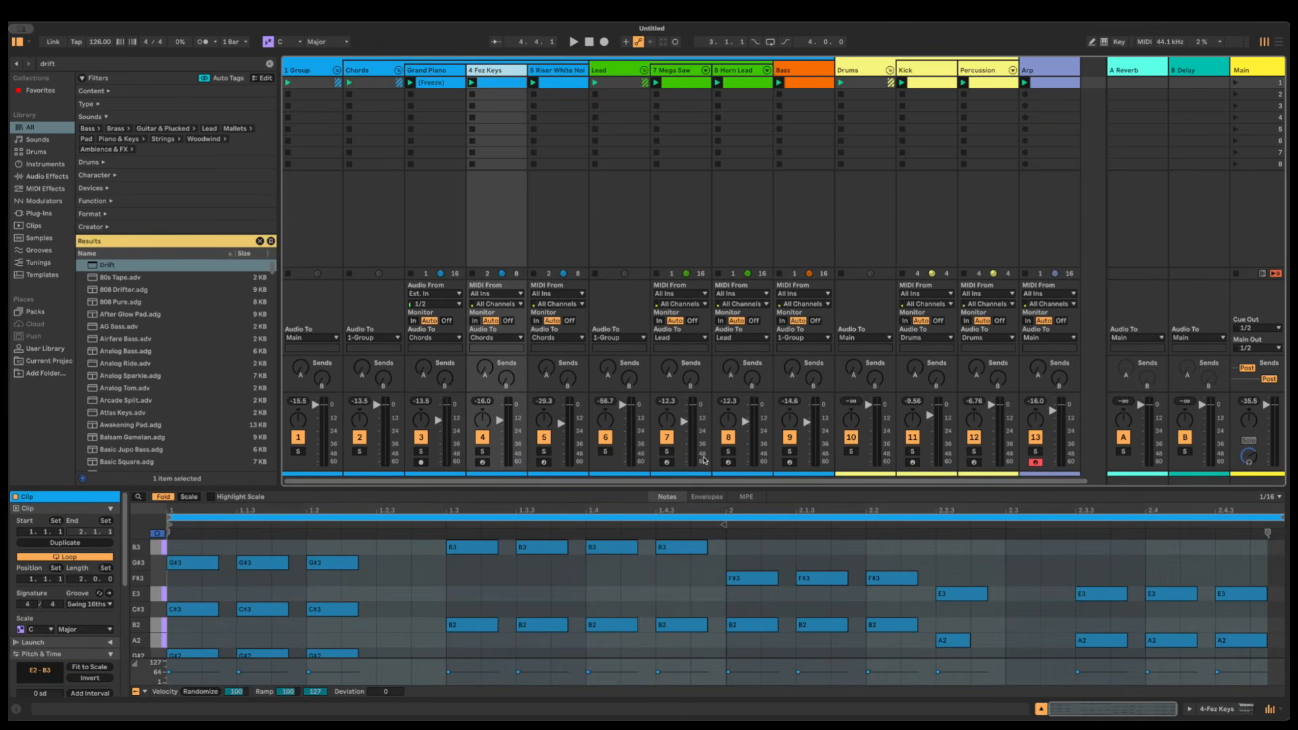
{"action": "left_click", "coordinate": [706, 496]}
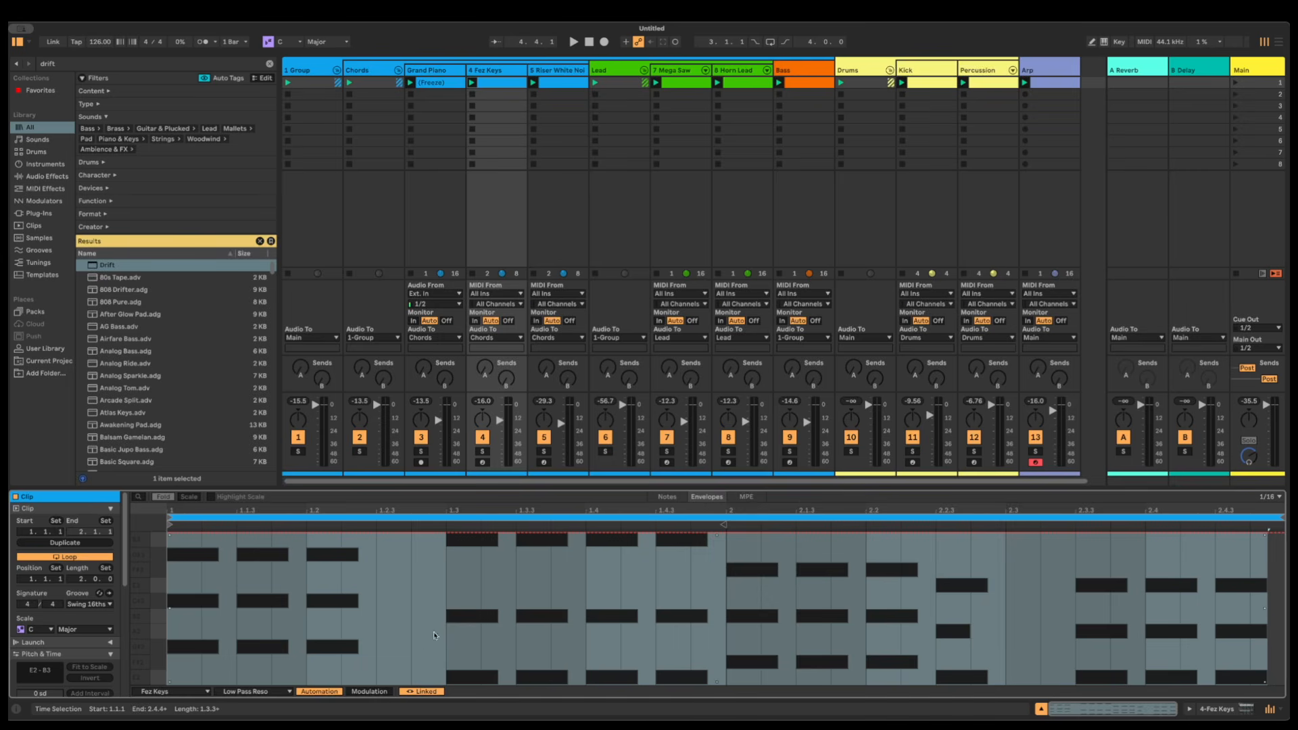
{"action": "left_click", "coordinate": [172, 691]}
{"action": "left_click", "coordinate": [177, 596]}
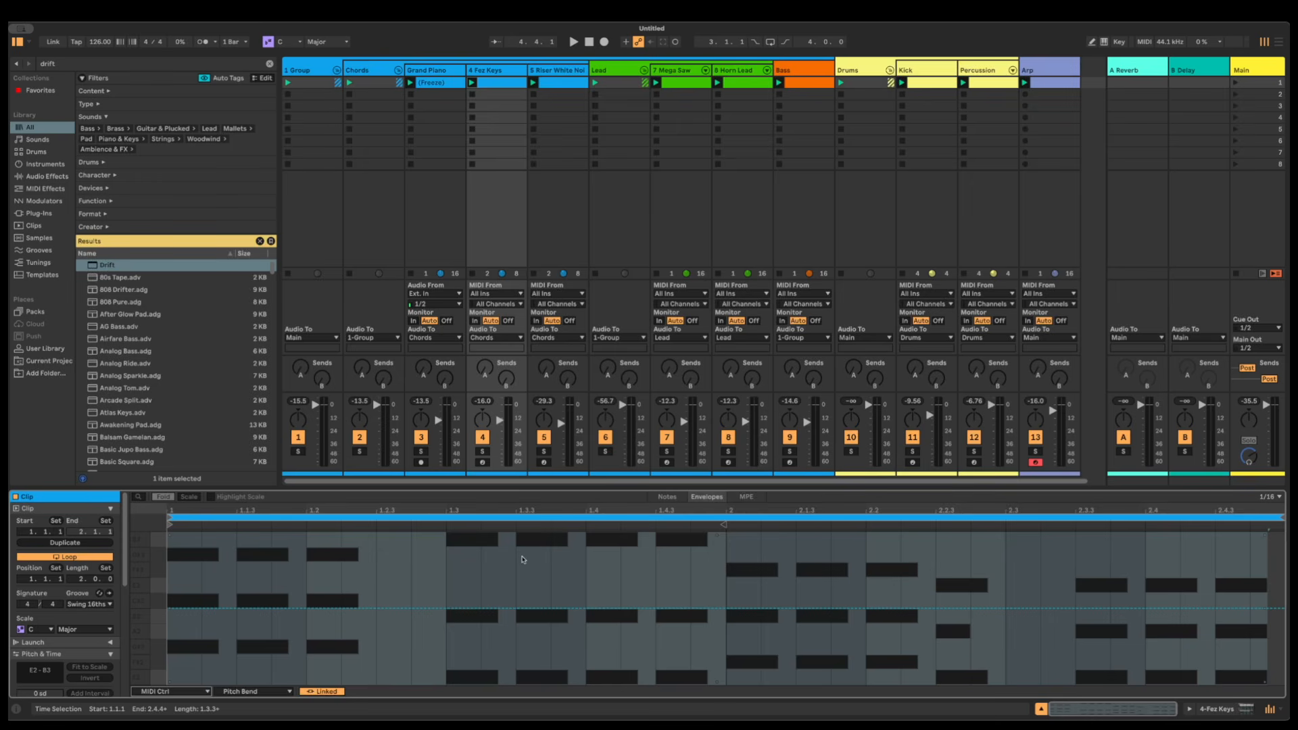
{"action": "key", "text": "space"}
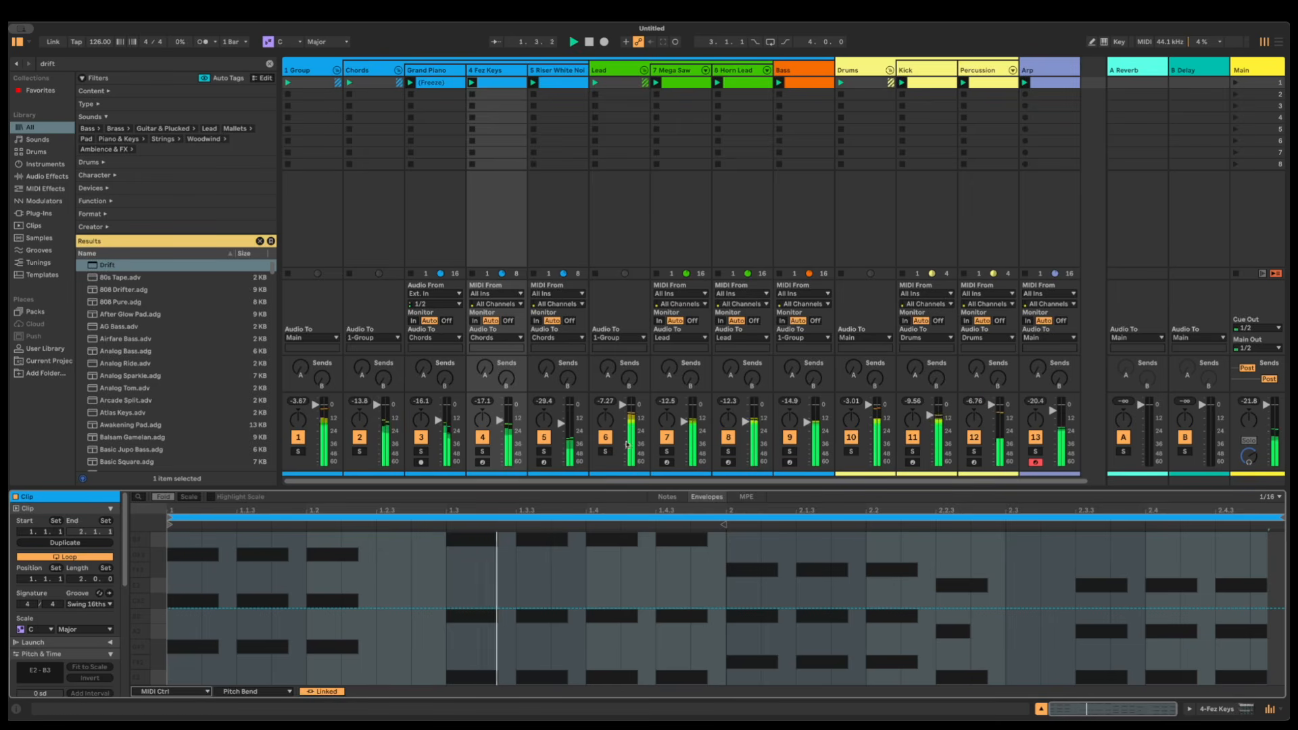
{"action": "left_click", "coordinate": [481, 451]}
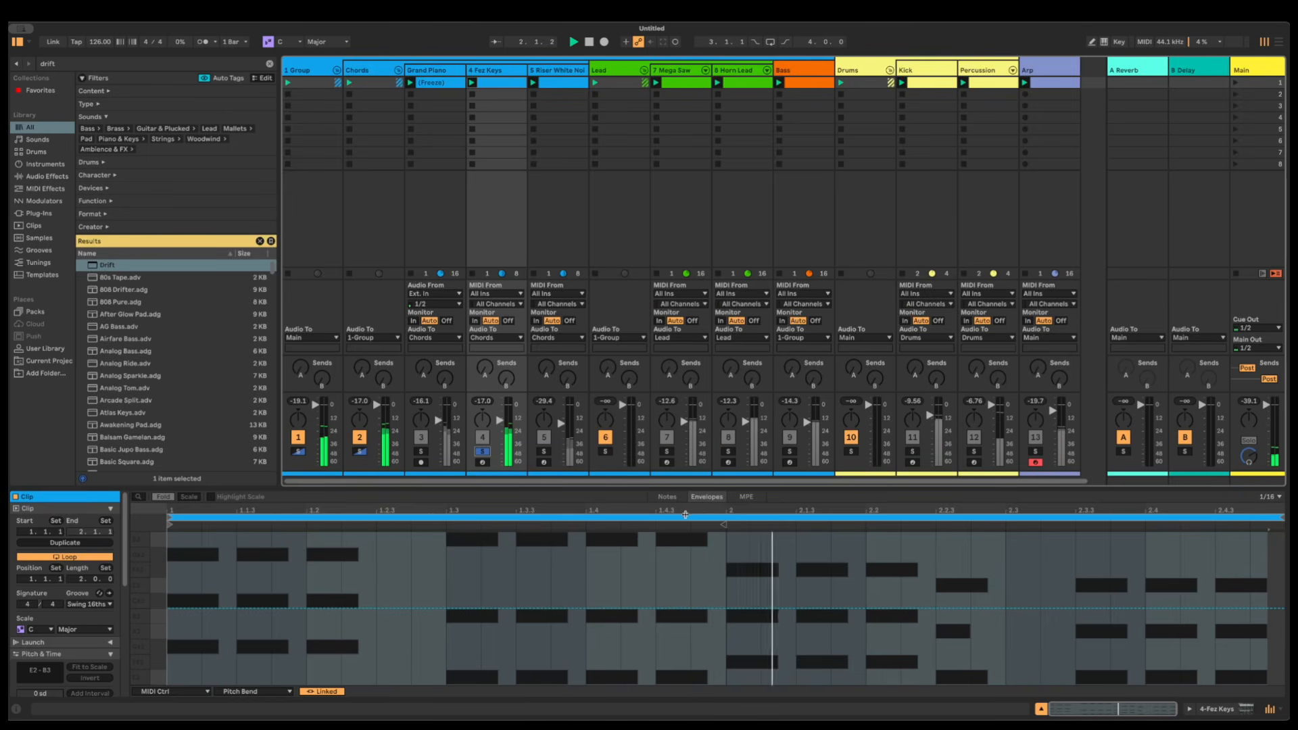
{"action": "key", "text": "space"}
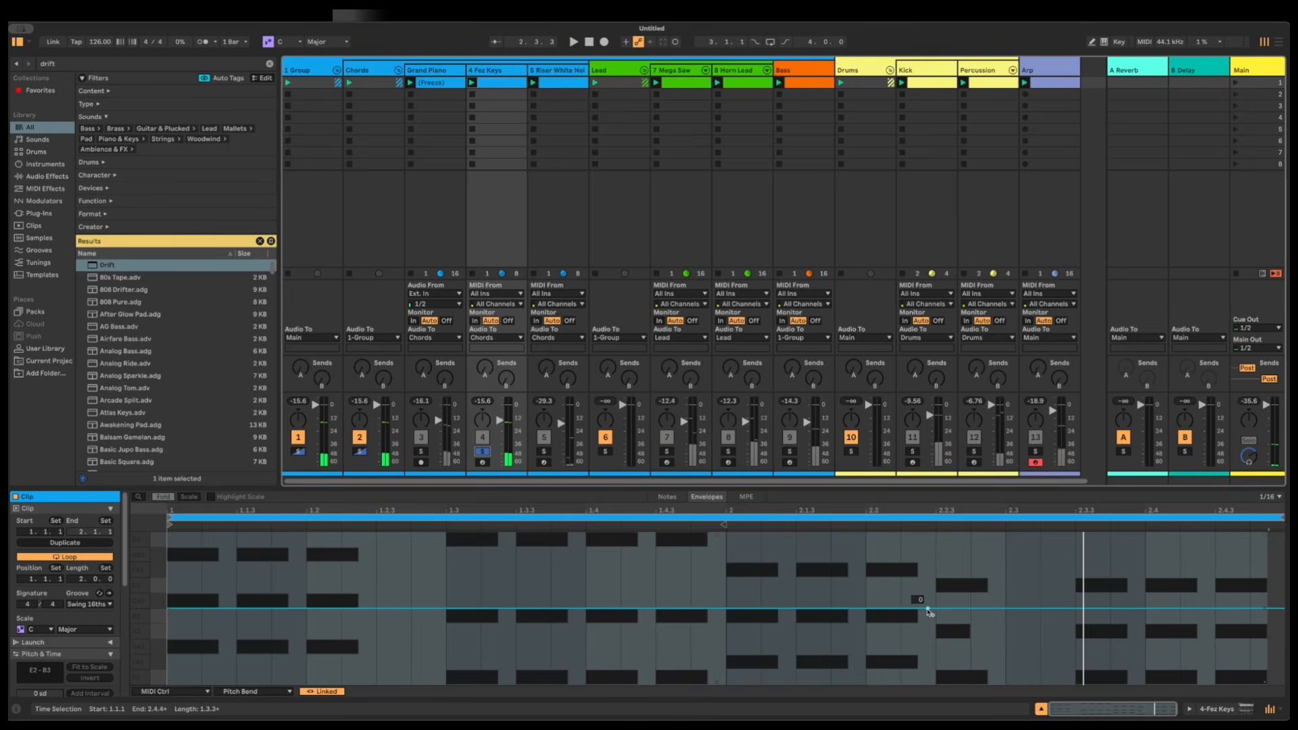
Draw a pitch bend dip to the minimum just before beat 2.3 of the Fez Keys clip, audition it, and unsolo and slightly raise the track
{"action": "left_click", "coordinate": [928, 610]}
{"action": "left_click", "coordinate": [1019, 610]}
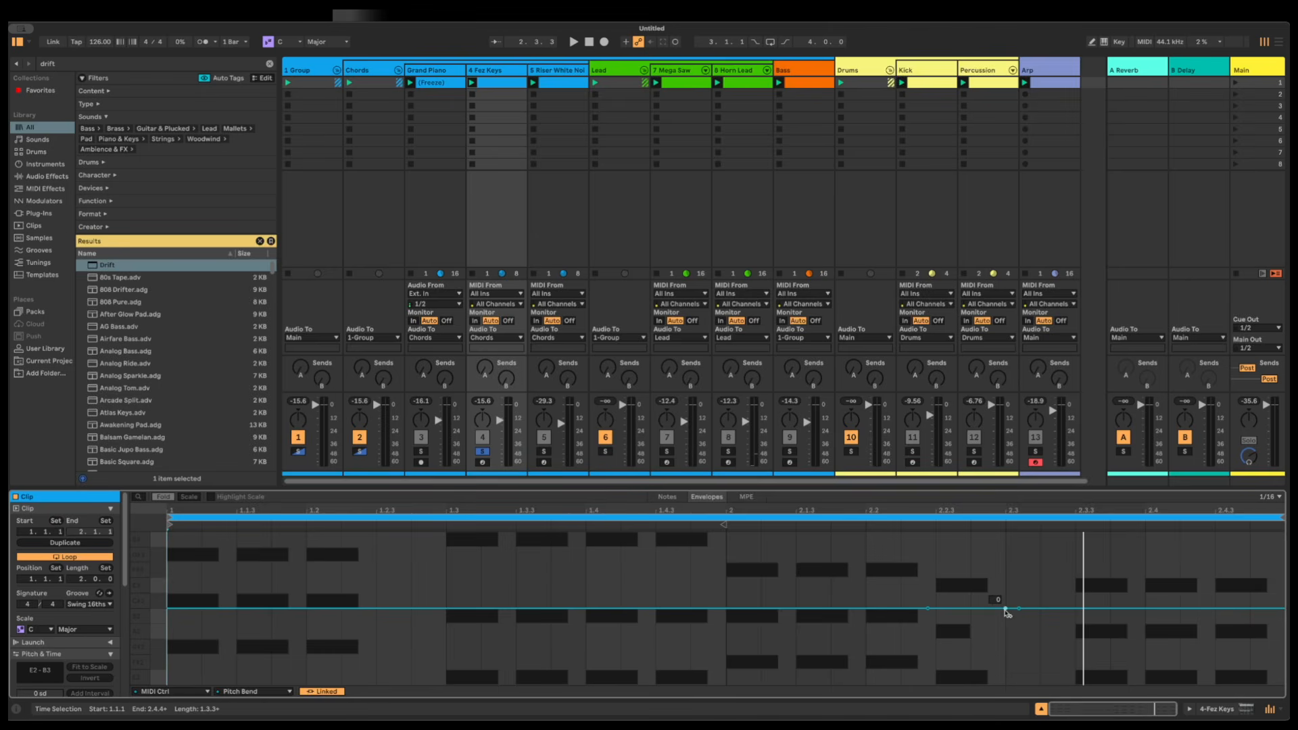
{"action": "left_click_drag", "start_coordinate": [991, 611], "coordinate": [1005, 683]}
{"action": "key", "text": "space"}
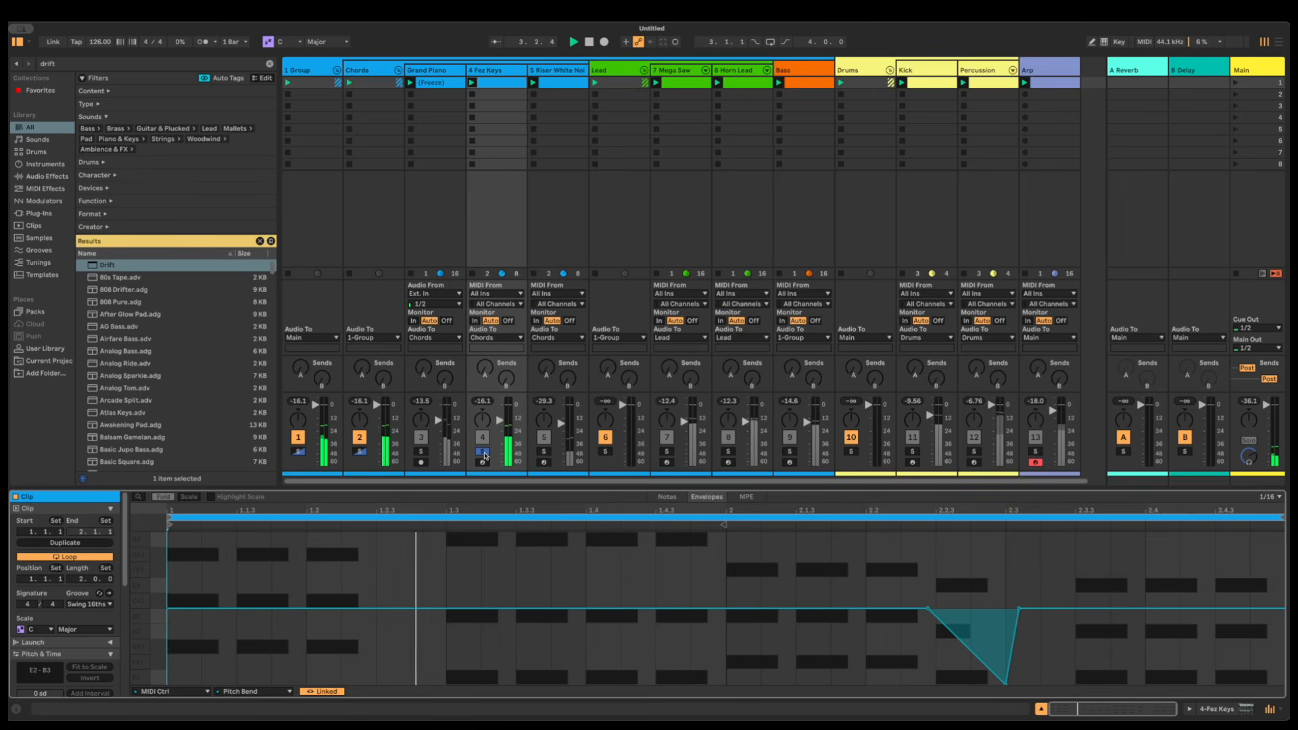
{"action": "left_click", "coordinate": [482, 452]}
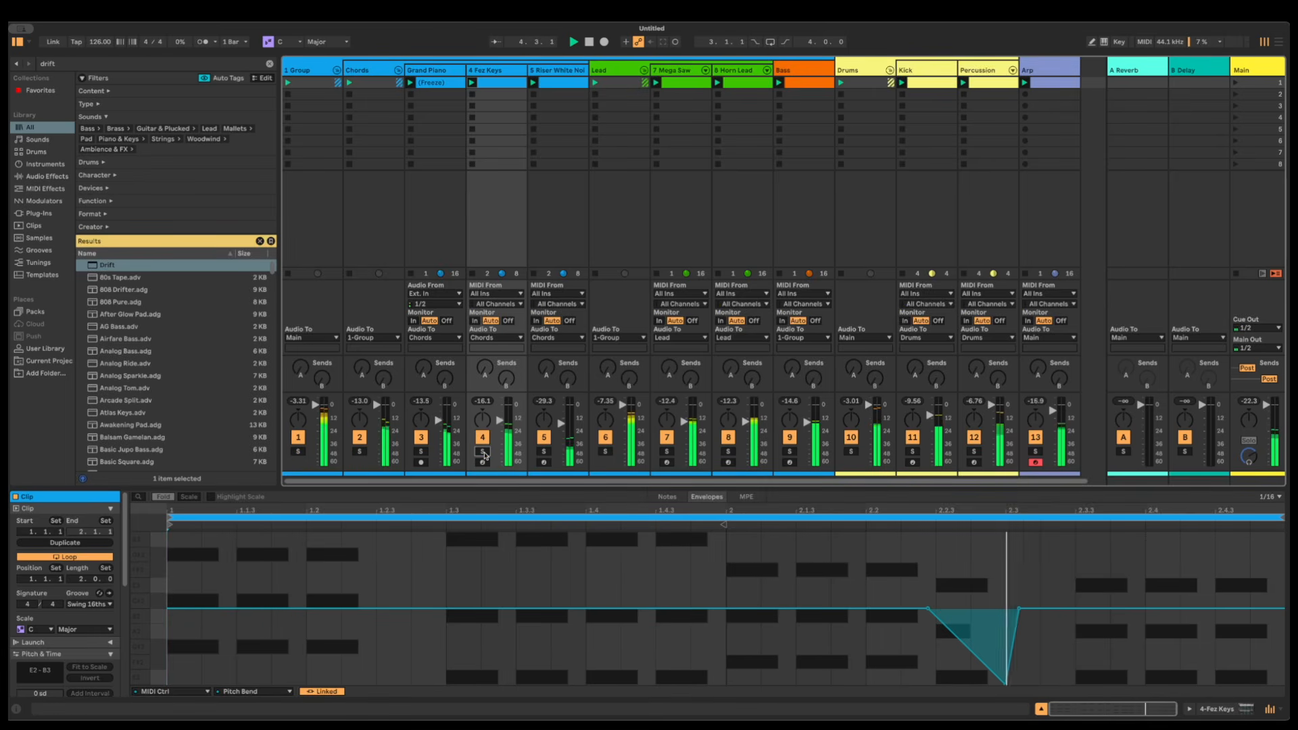
{"action": "left_click_drag", "start_coordinate": [500, 421], "coordinate": [500, 417]}
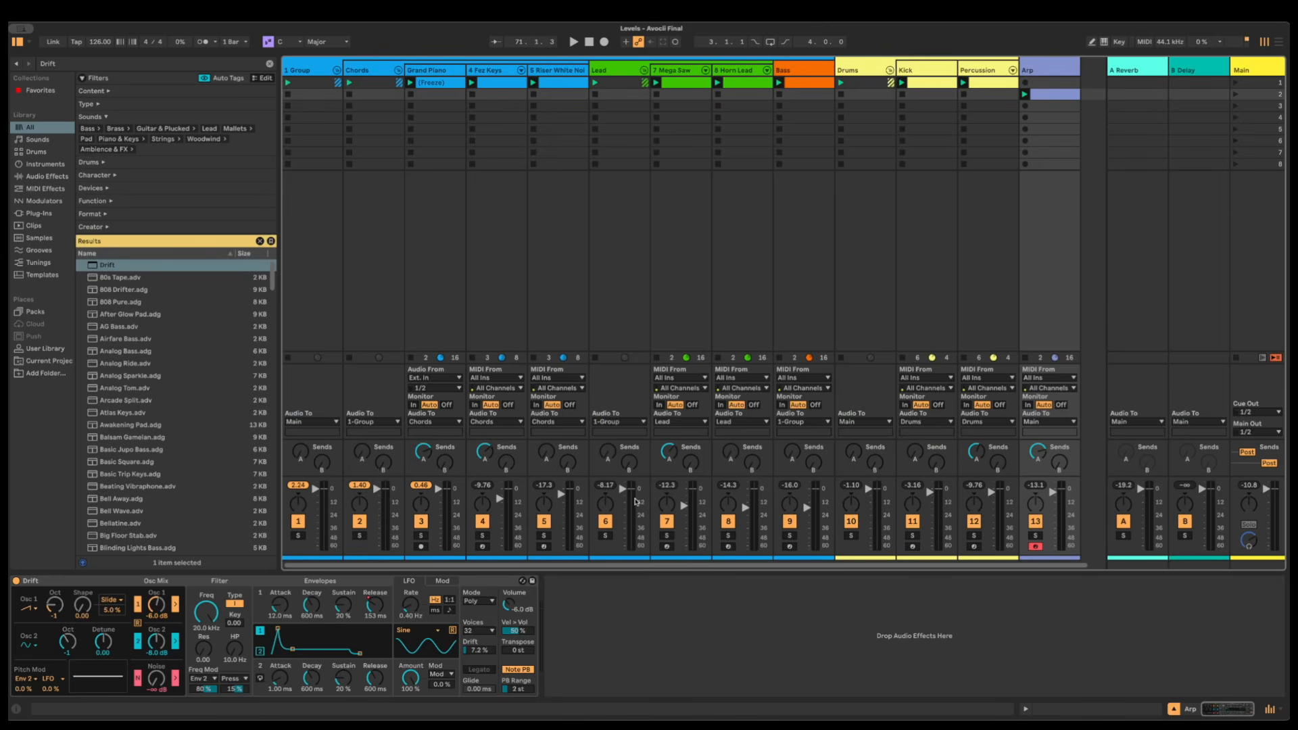
Switch to the Arrangement View and examine the volume and send levels of the tracks from Grand Piano down to Arp
{"action": "key", "text": "Tab"}
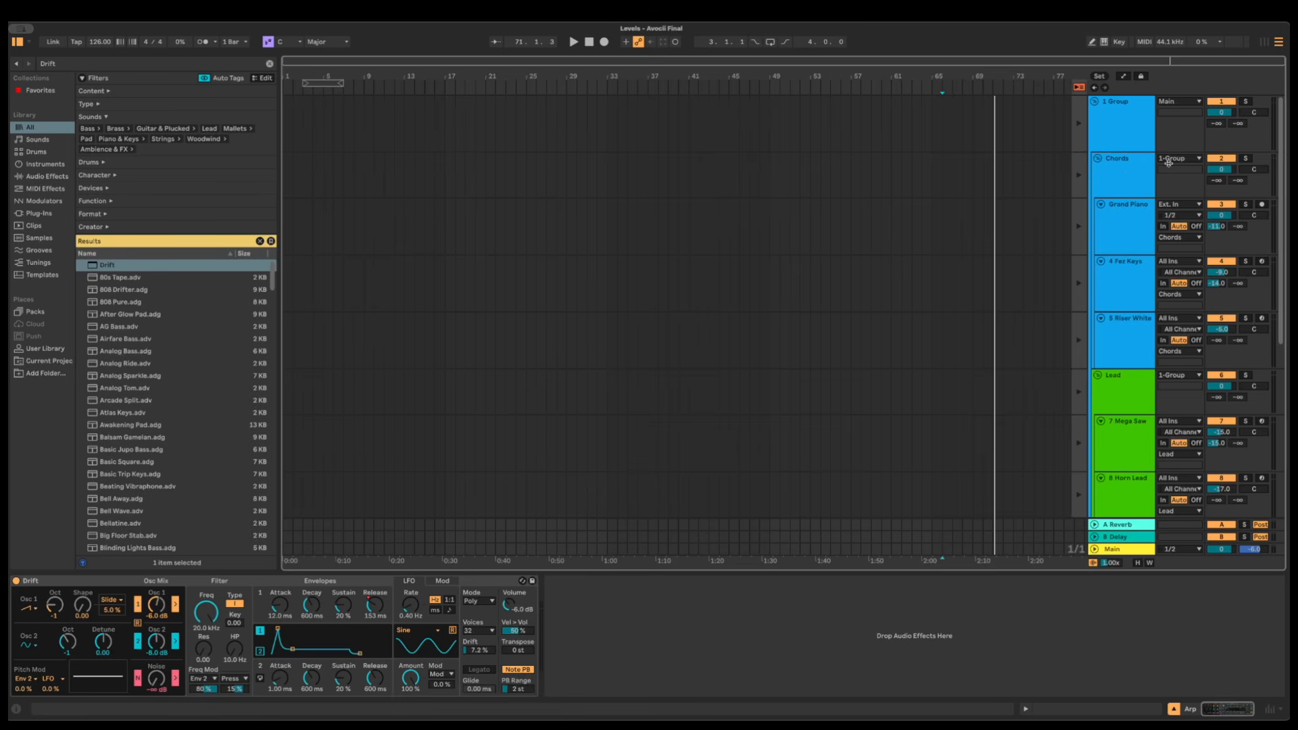
{"action": "left_click", "coordinate": [1137, 213]}
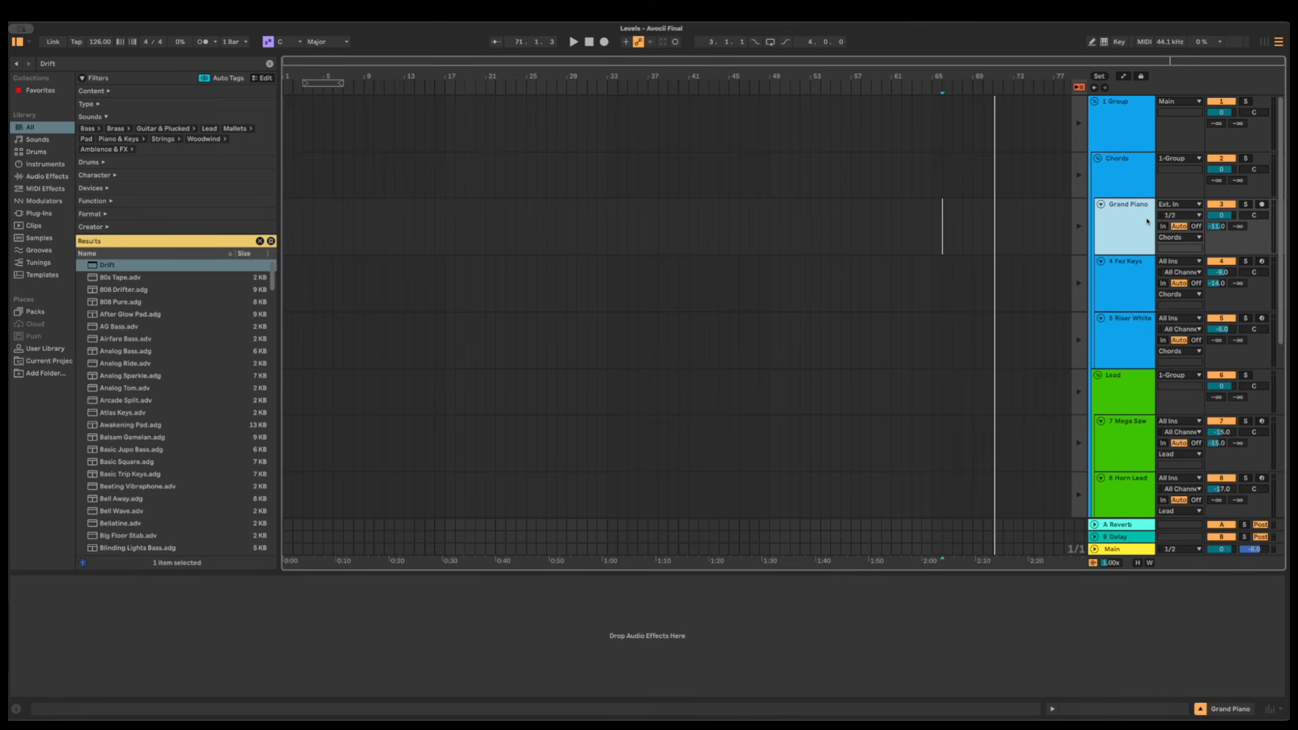
{"action": "left_click", "coordinate": [1219, 216]}
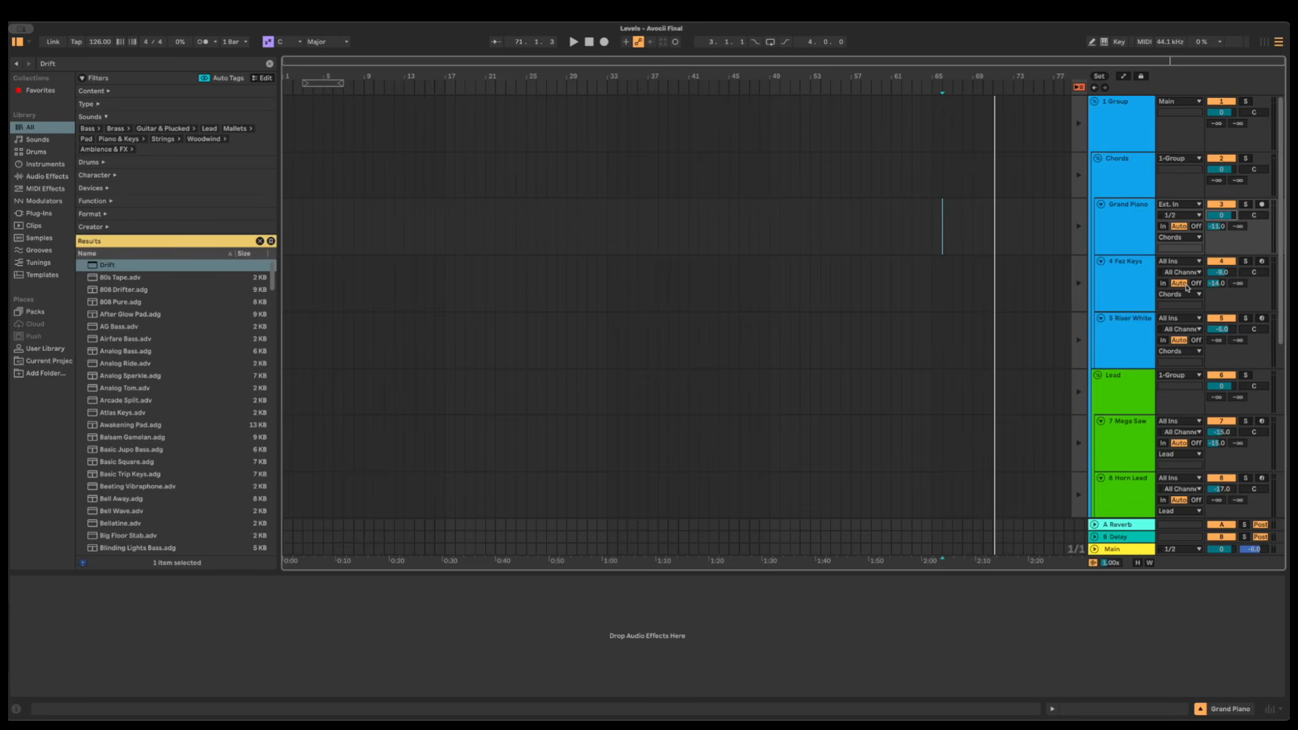
{"action": "scroll", "coordinate": [1164, 254], "scroll_direction": "down", "scroll_amount": 2}
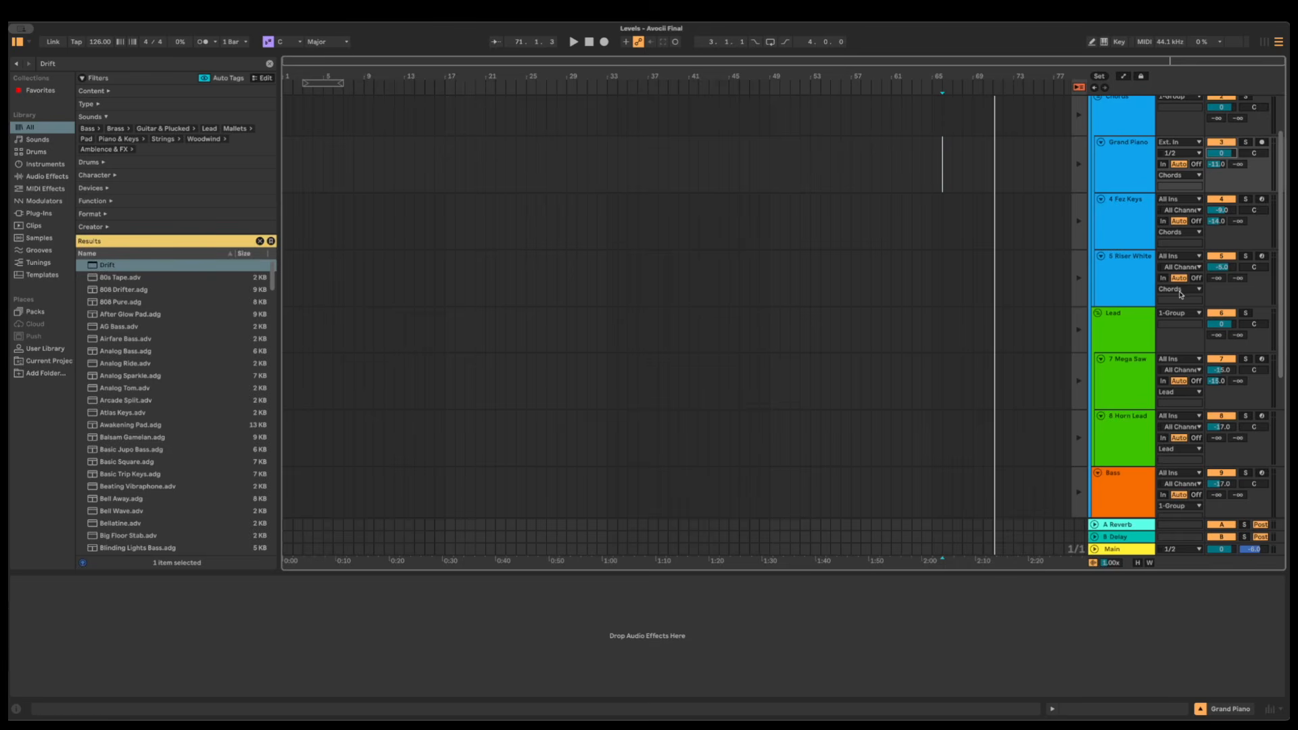
{"action": "scroll", "coordinate": [1140, 300], "scroll_direction": "down", "scroll_amount": 3}
{"action": "scroll", "coordinate": [1140, 299], "scroll_direction": "down", "scroll_amount": 5}
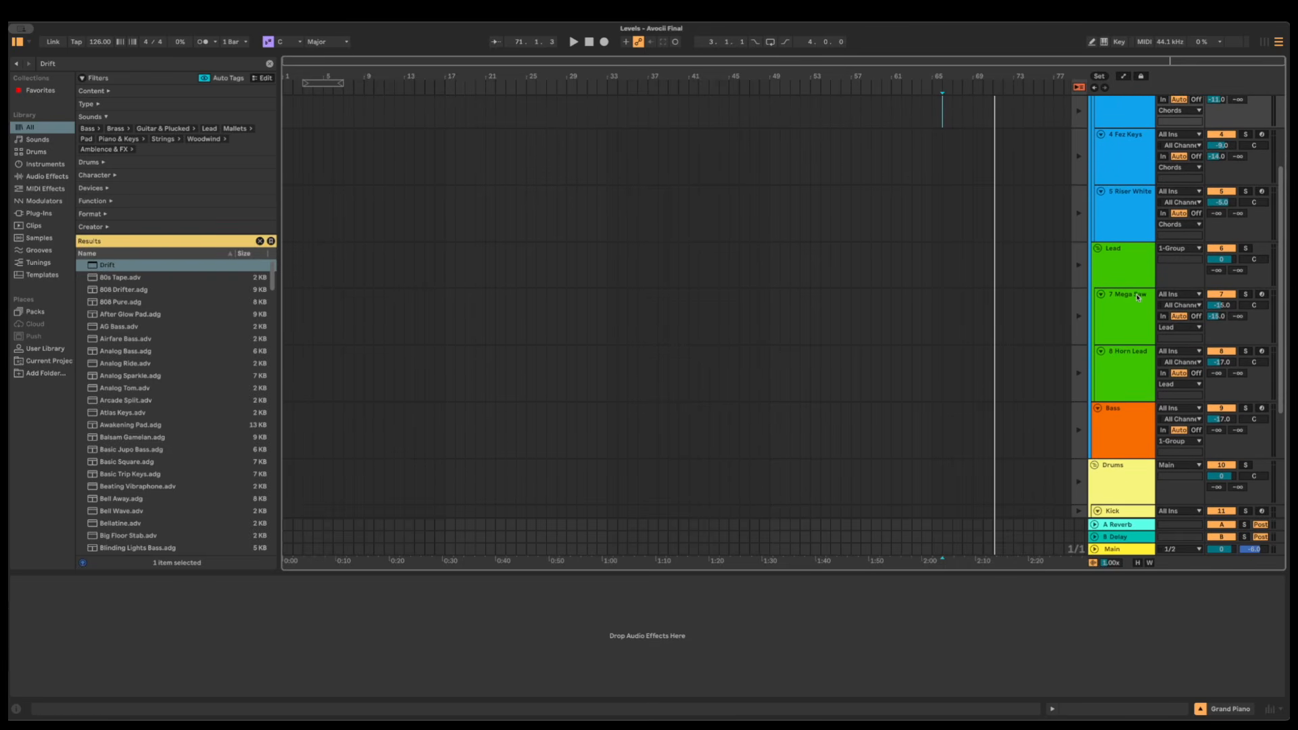
{"action": "scroll", "coordinate": [1130, 271], "scroll_direction": "down", "scroll_amount": 2}
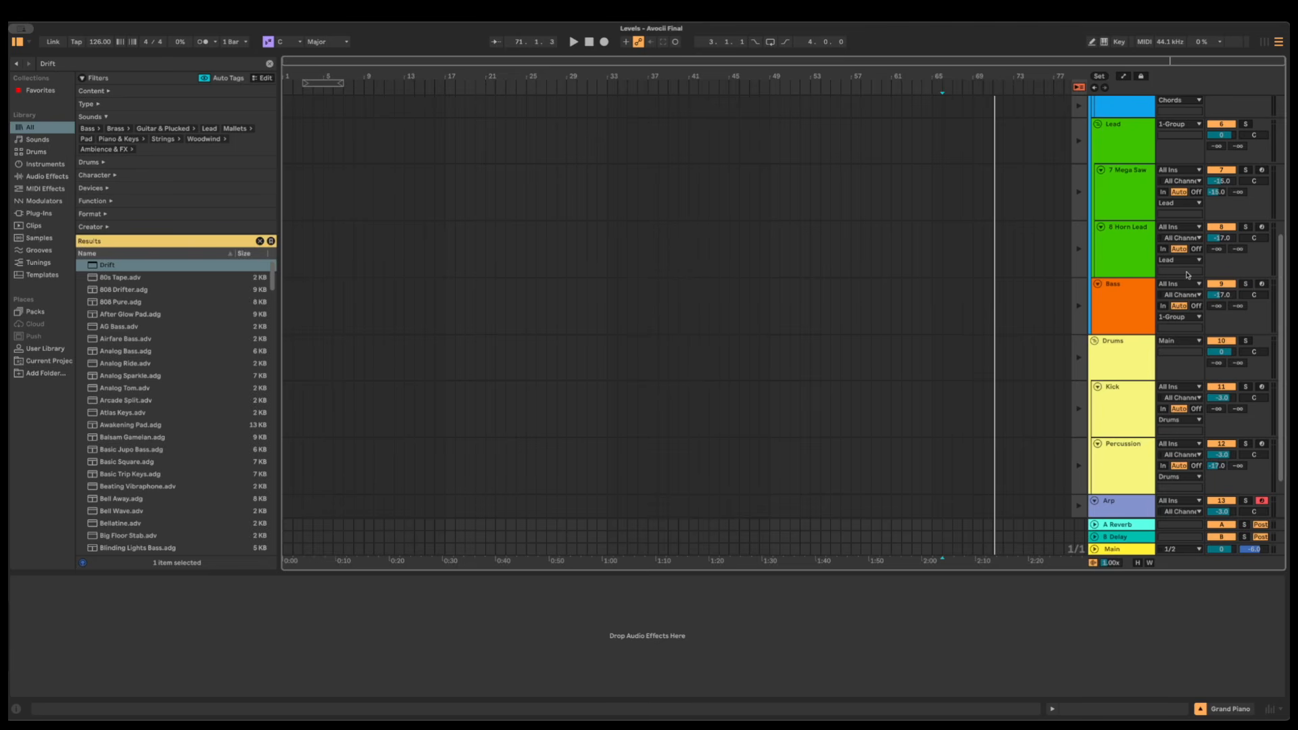
{"action": "scroll", "coordinate": [1179, 306], "scroll_direction": "down", "scroll_amount": 2}
{"action": "scroll", "coordinate": [1179, 307], "scroll_direction": "down", "scroll_amount": 1}
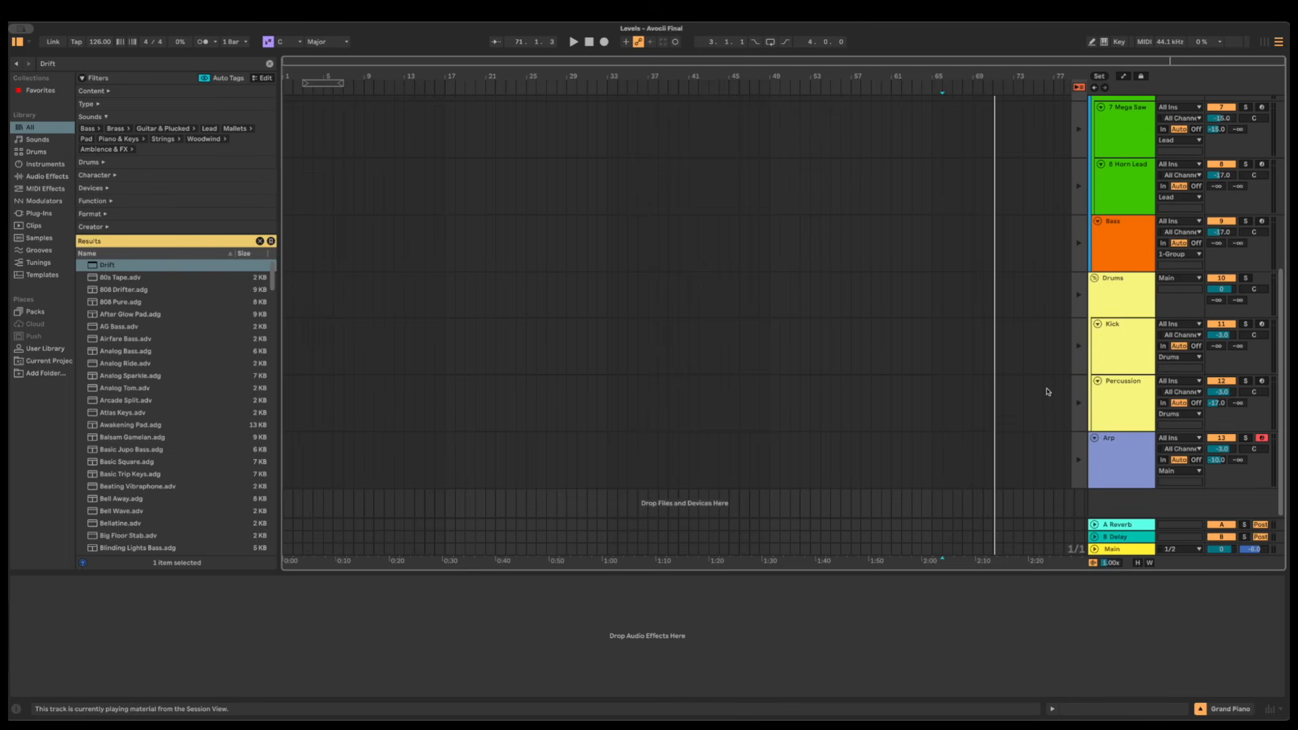
Search the browser for "brick" and add the Brick Wall compressor preset to the Main track
{"action": "key", "text": "ctrl+f"}
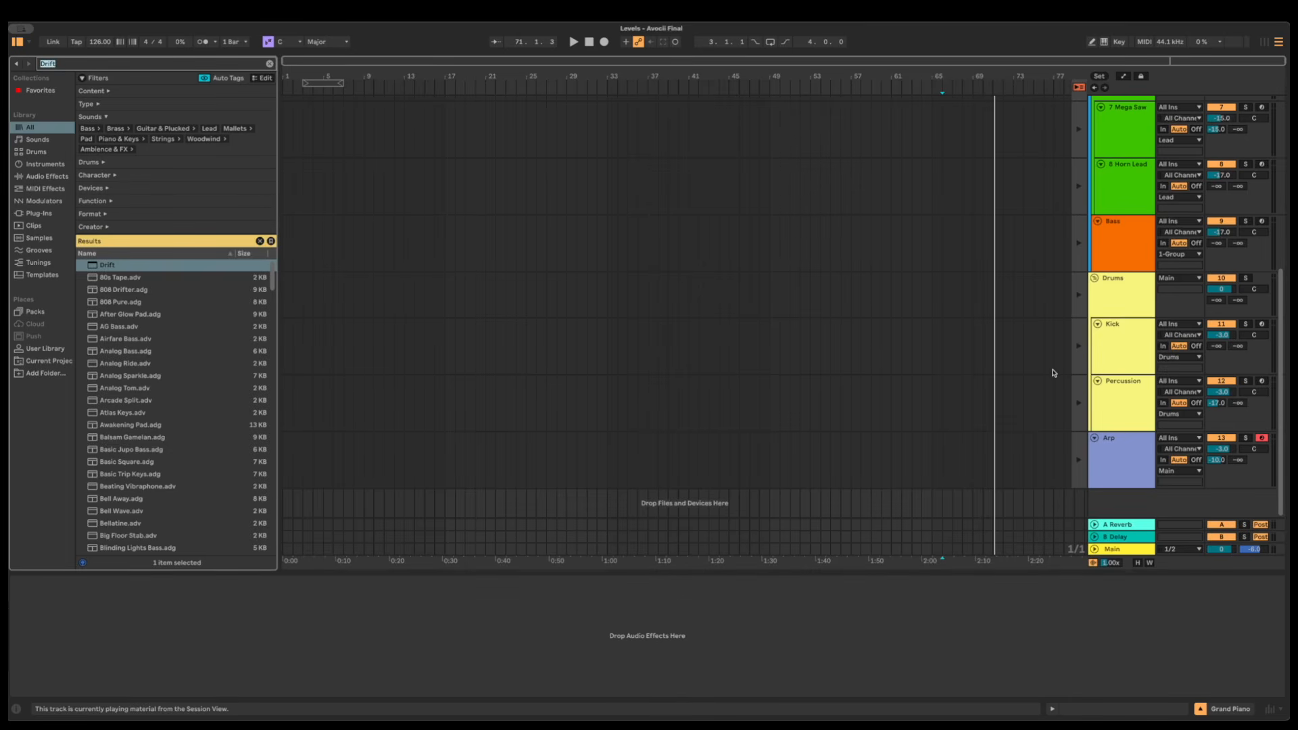
{"action": "type", "text": "brick"}
{"action": "left_click", "coordinate": [129, 219]}
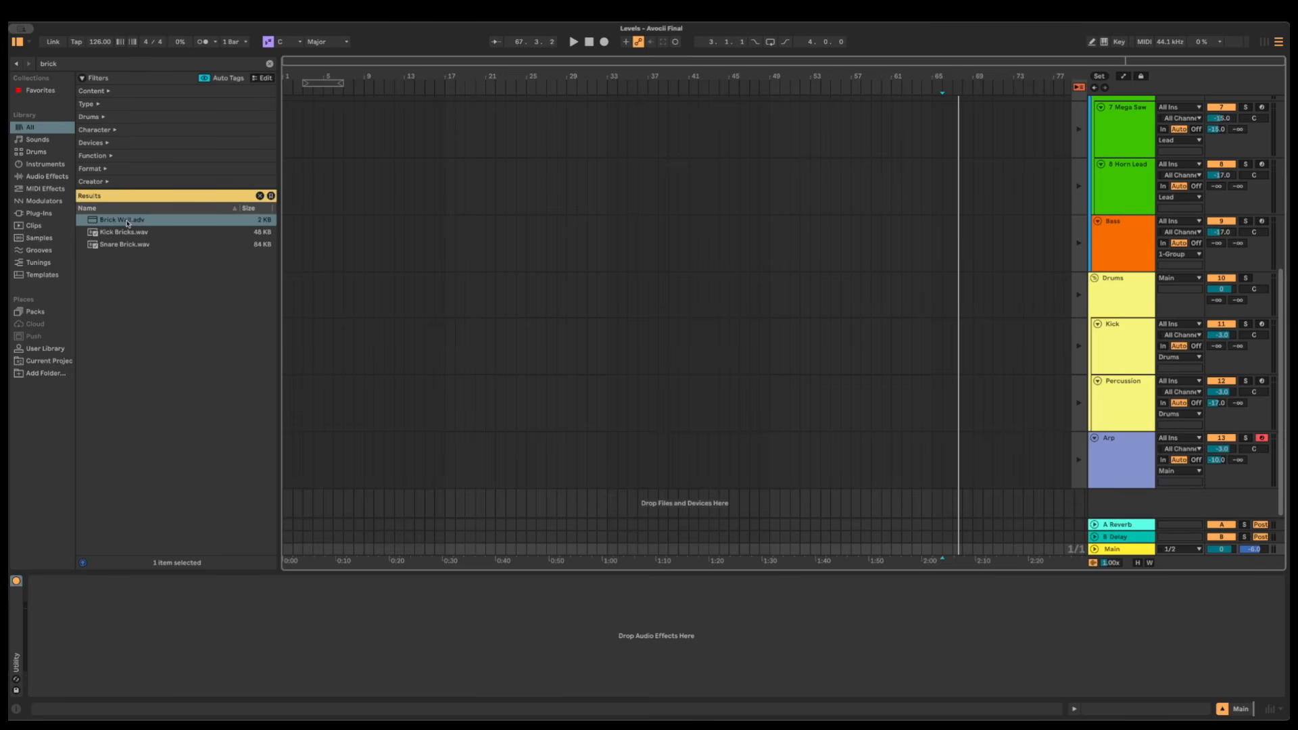
{"action": "left_click_drag", "start_coordinate": [128, 223], "coordinate": [1112, 548]}
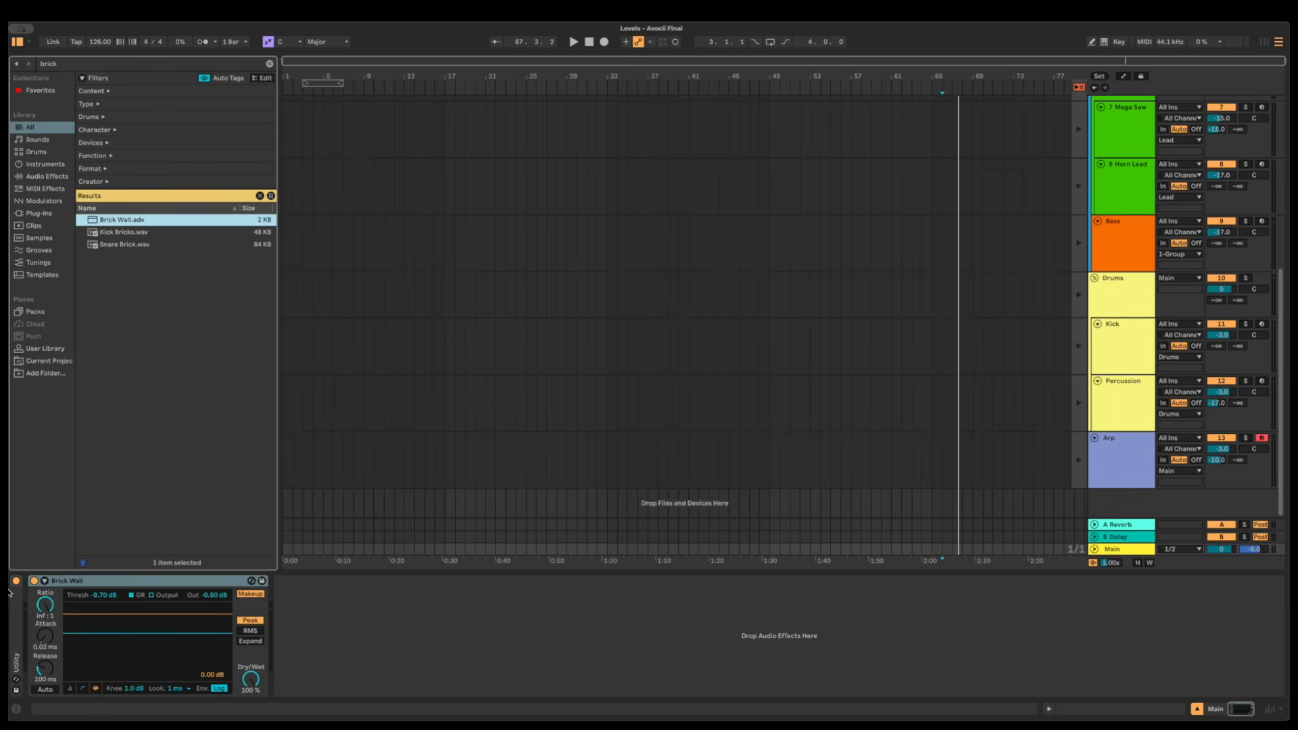
Set the Brick Wall compressor's threshold to -25 dB
{"action": "left_click", "coordinate": [105, 595]}
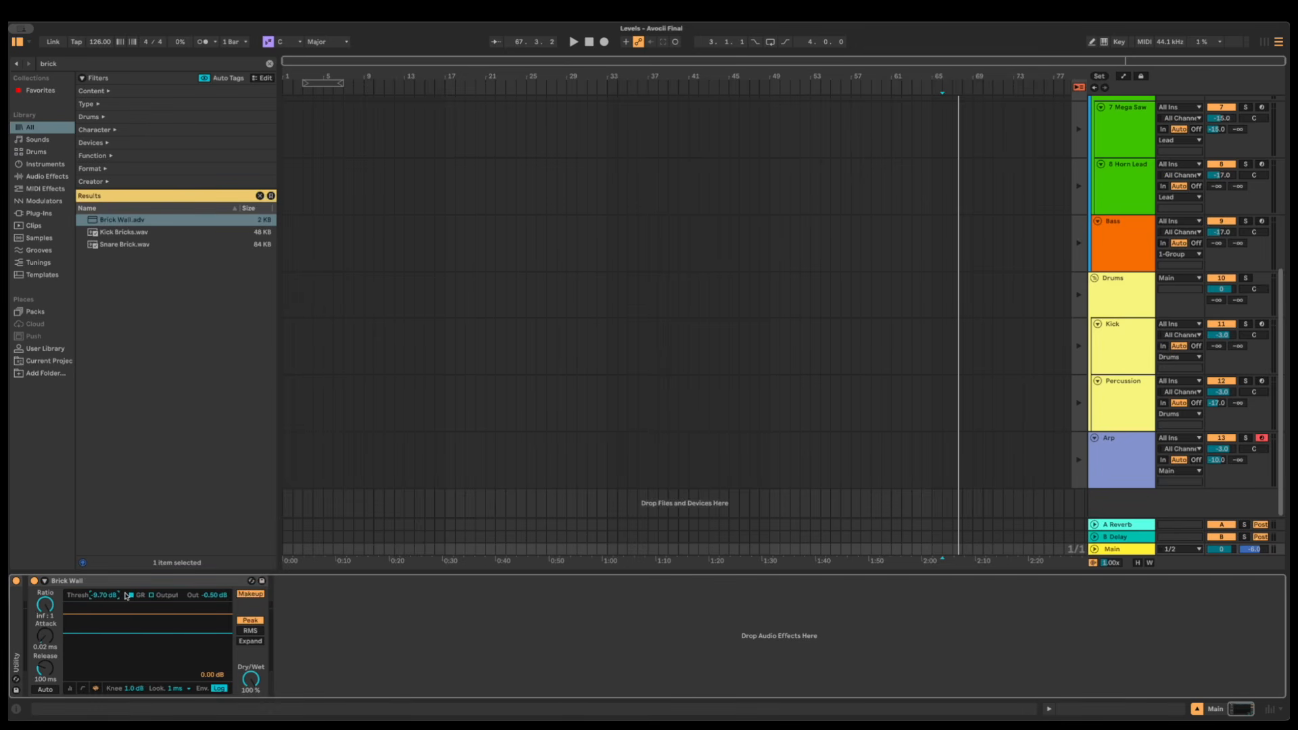
{"action": "type", "text": "-25"}
{"action": "key", "text": "Return"}
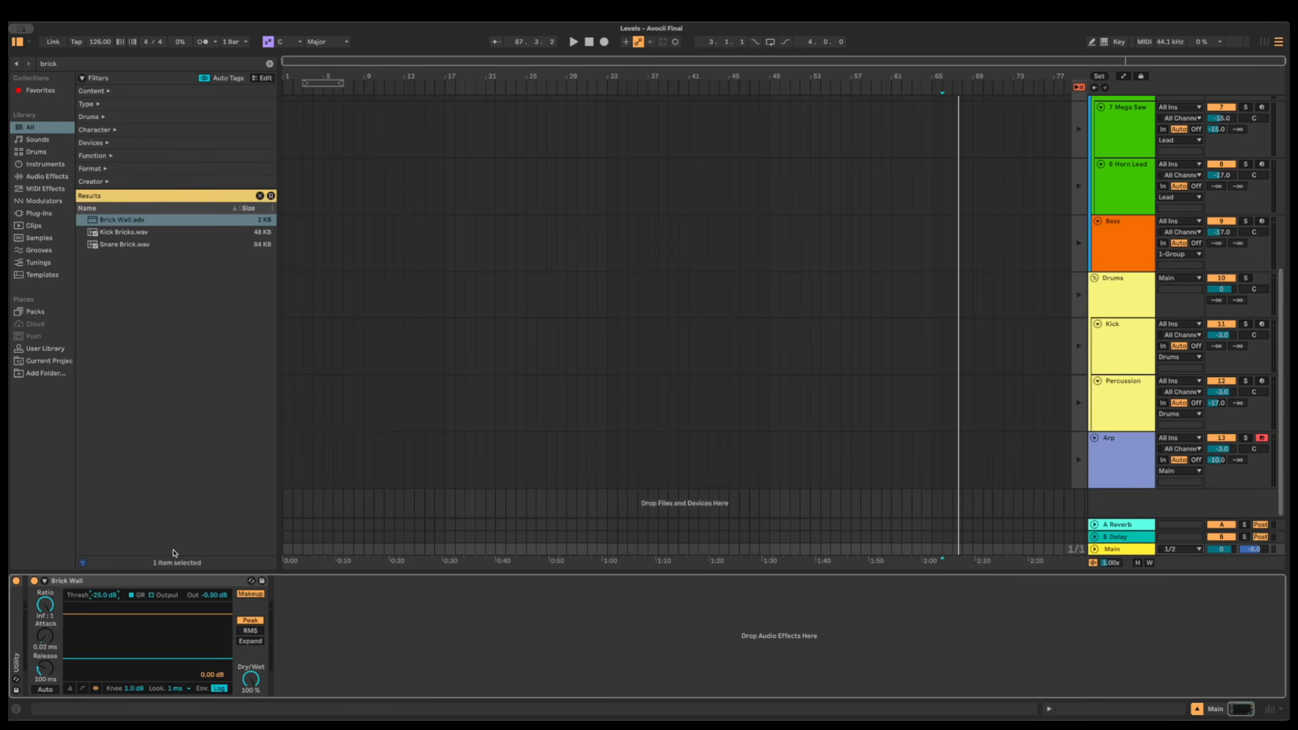
Switch to the Session View and audition the full mix through the Brick Wall compressor on the Main track
{"action": "key", "text": "Tab"}
{"action": "key", "text": "space"}
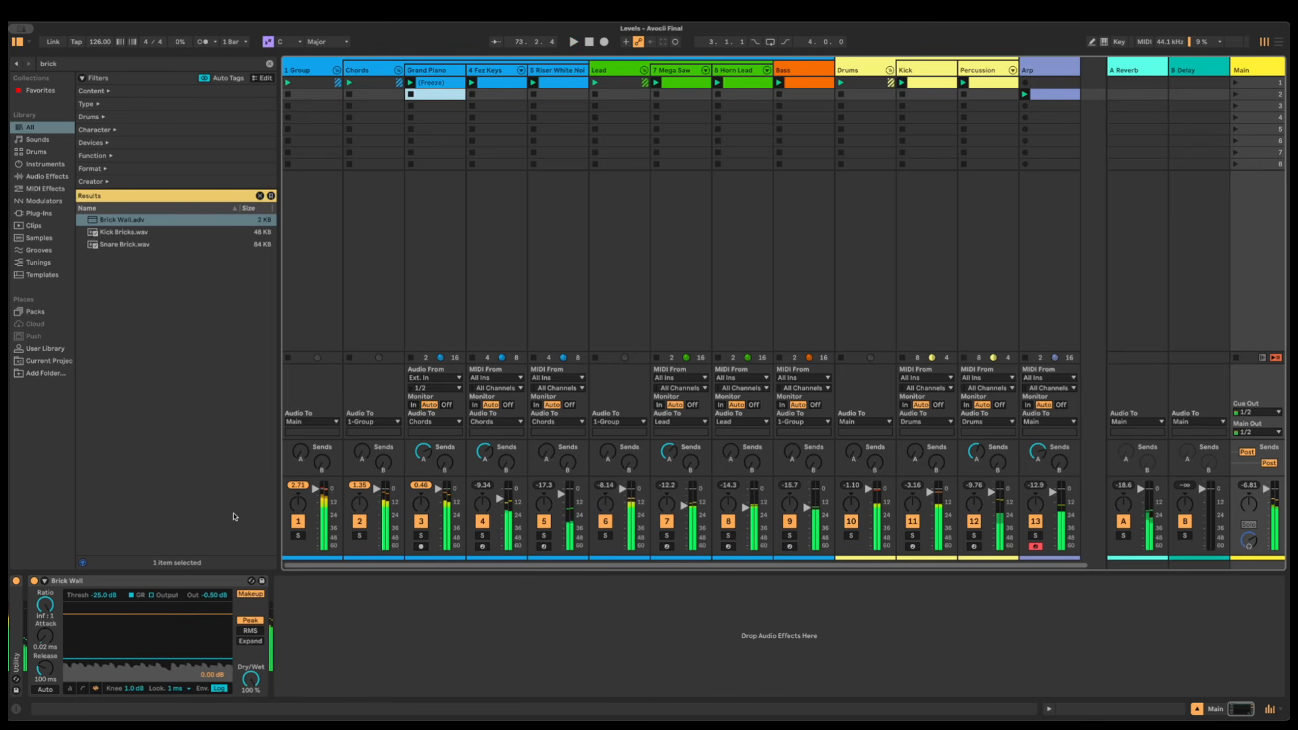
{"action": "key", "text": "space"}
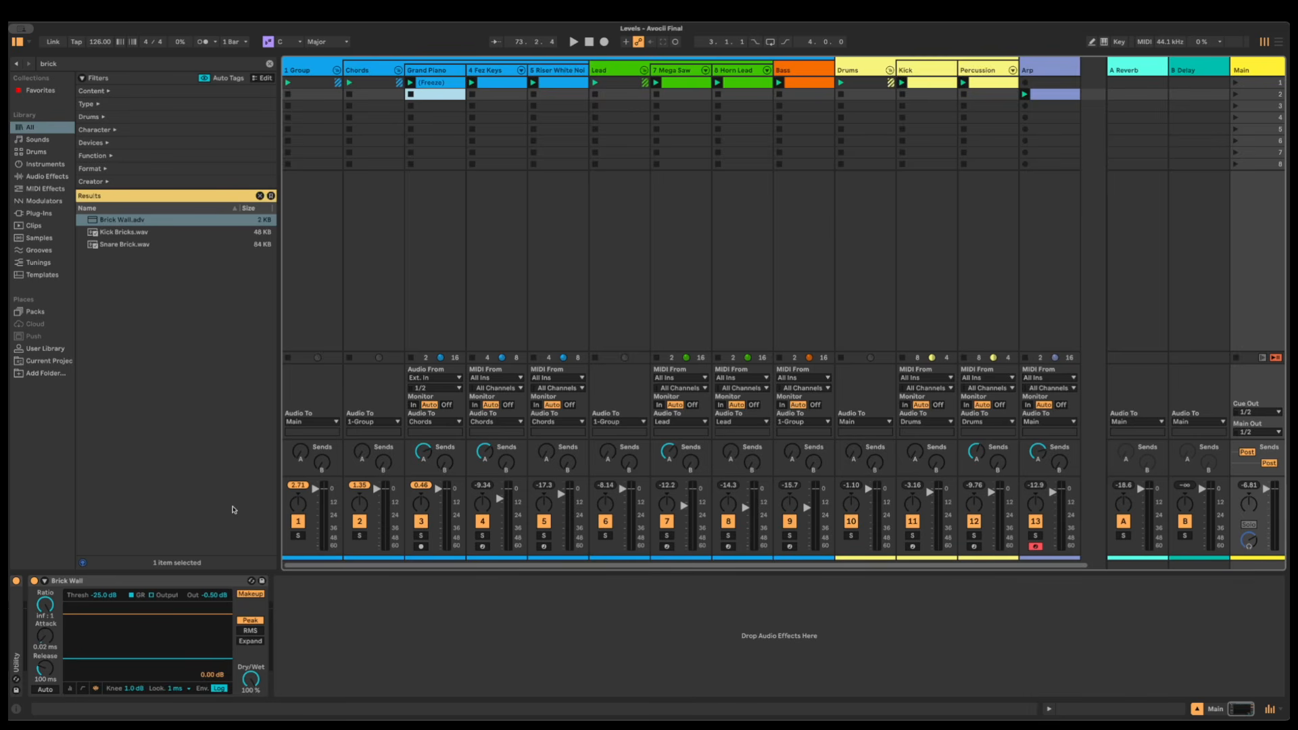
{"action": "key", "text": "space"}
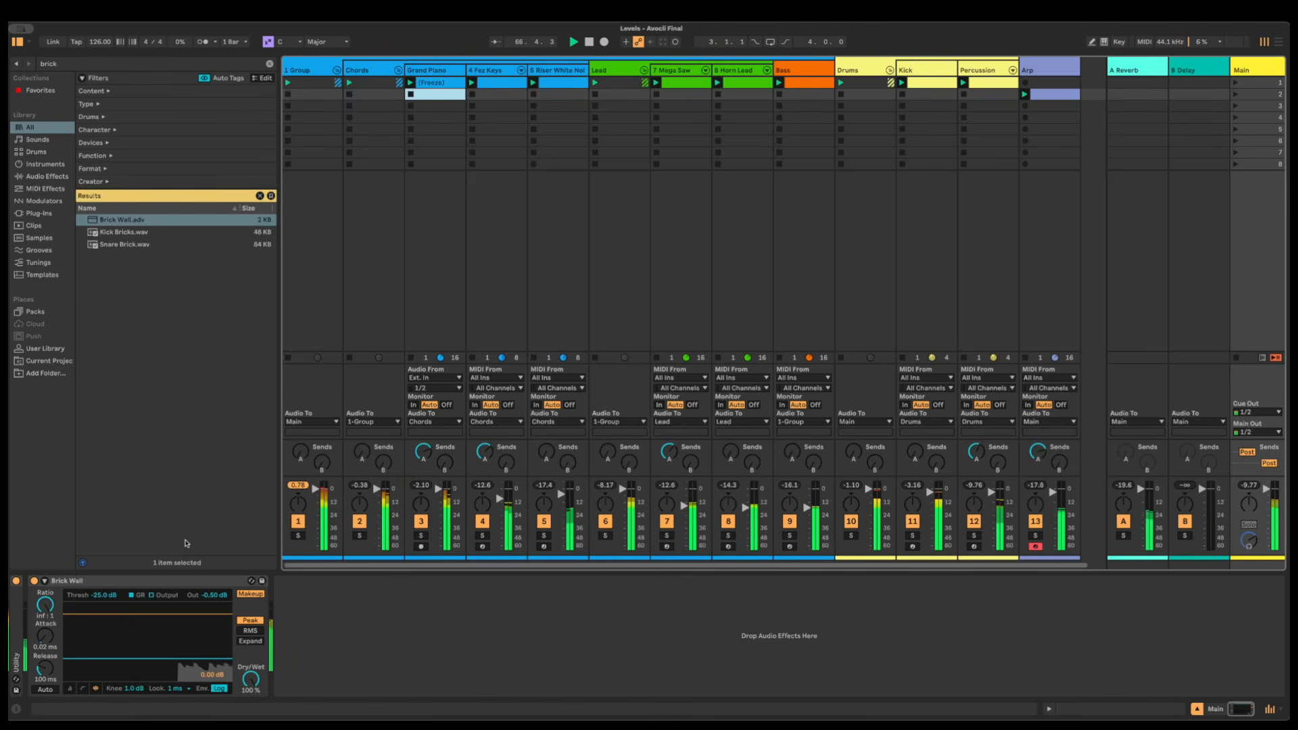